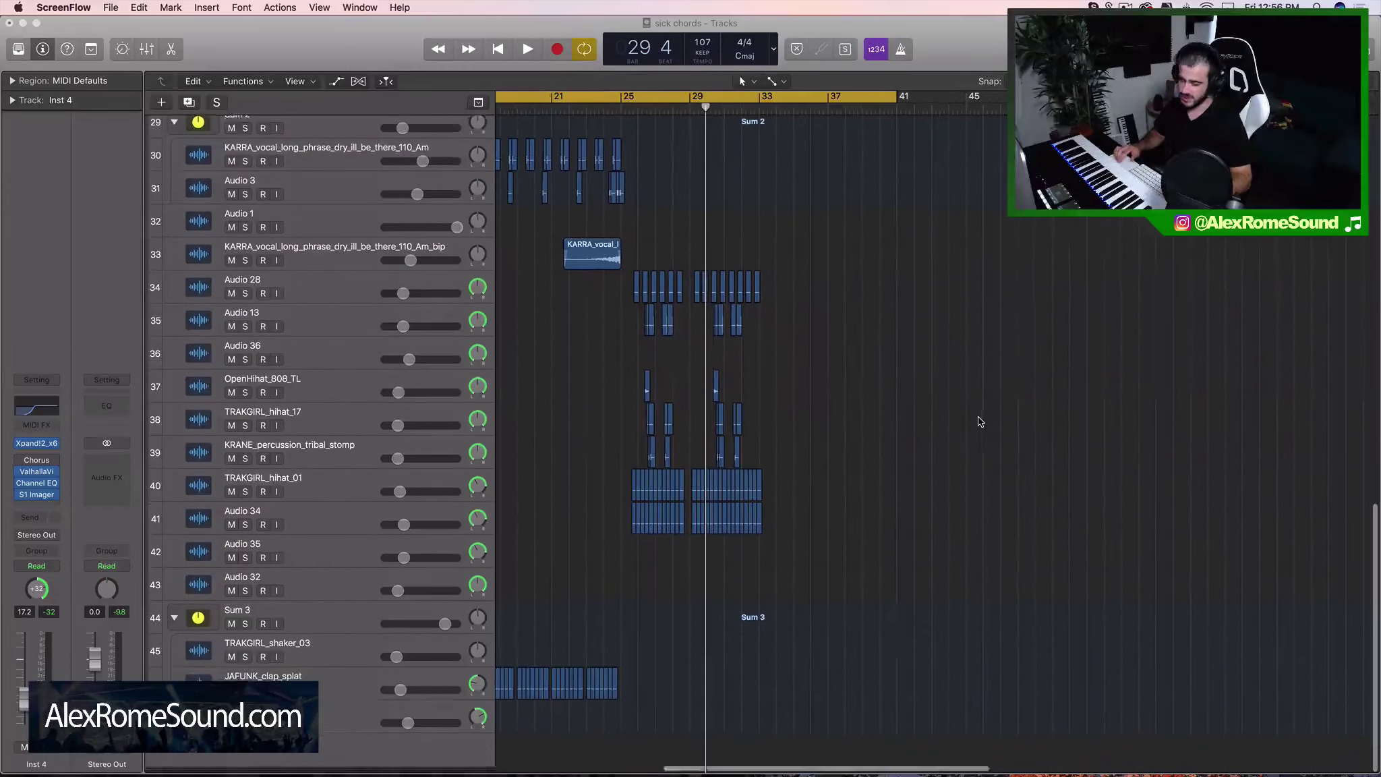
Examine the drop section from bar 25, selecting the regions on Audio 14 and the percussion tracks from Audio 13 to Audio 34.
scroll(979, 386, "left", 5)
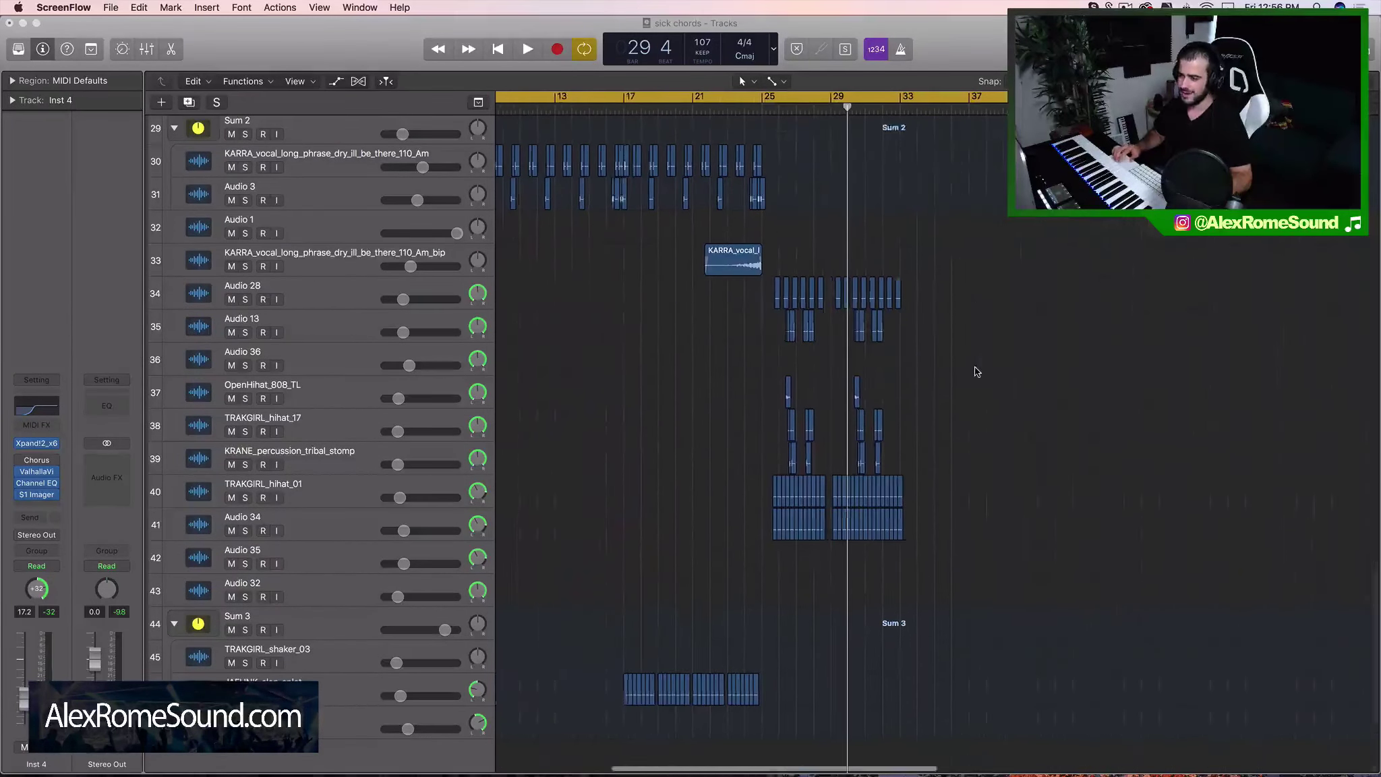
scroll(979, 382, "up", 10)
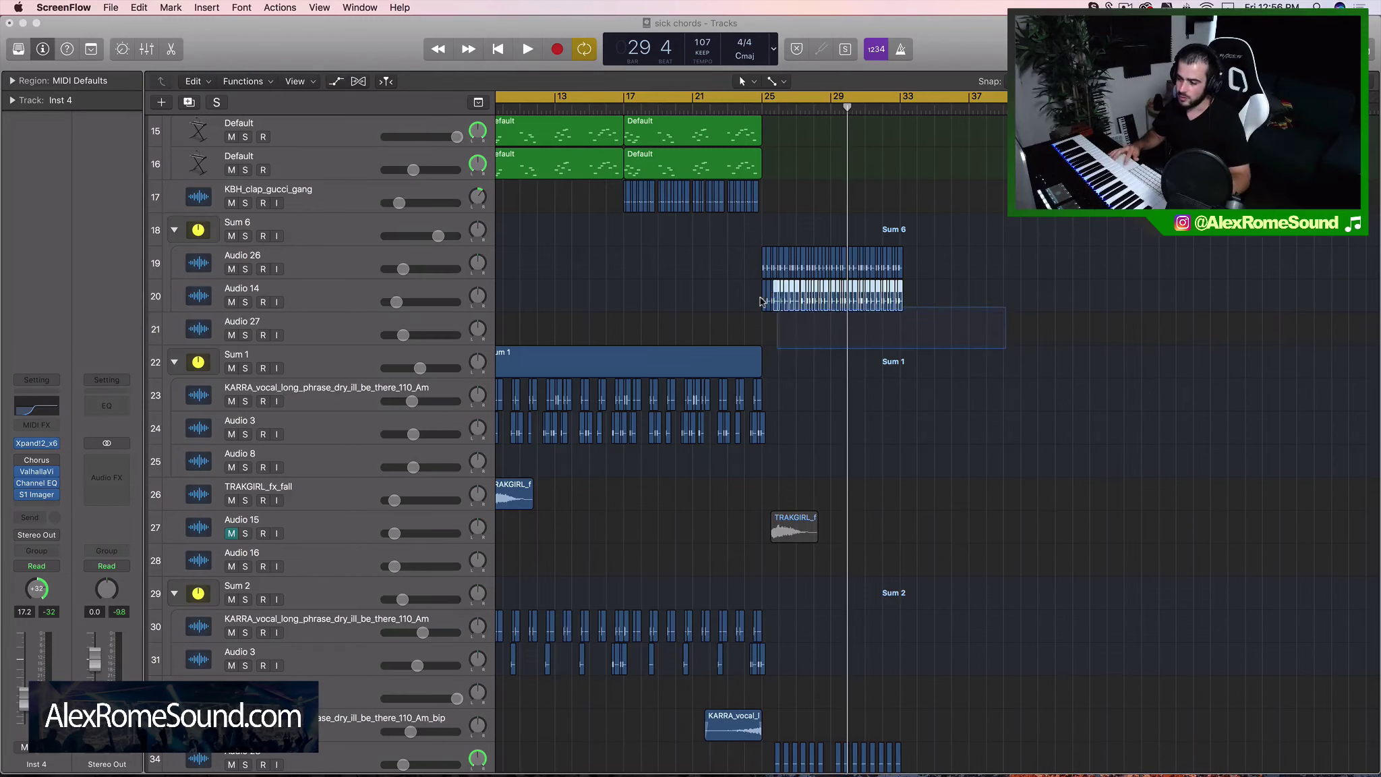
left_click(716, 277)
left_click_drag(721, 250, 1021, 289)
scroll(1021, 289, "down", 10)
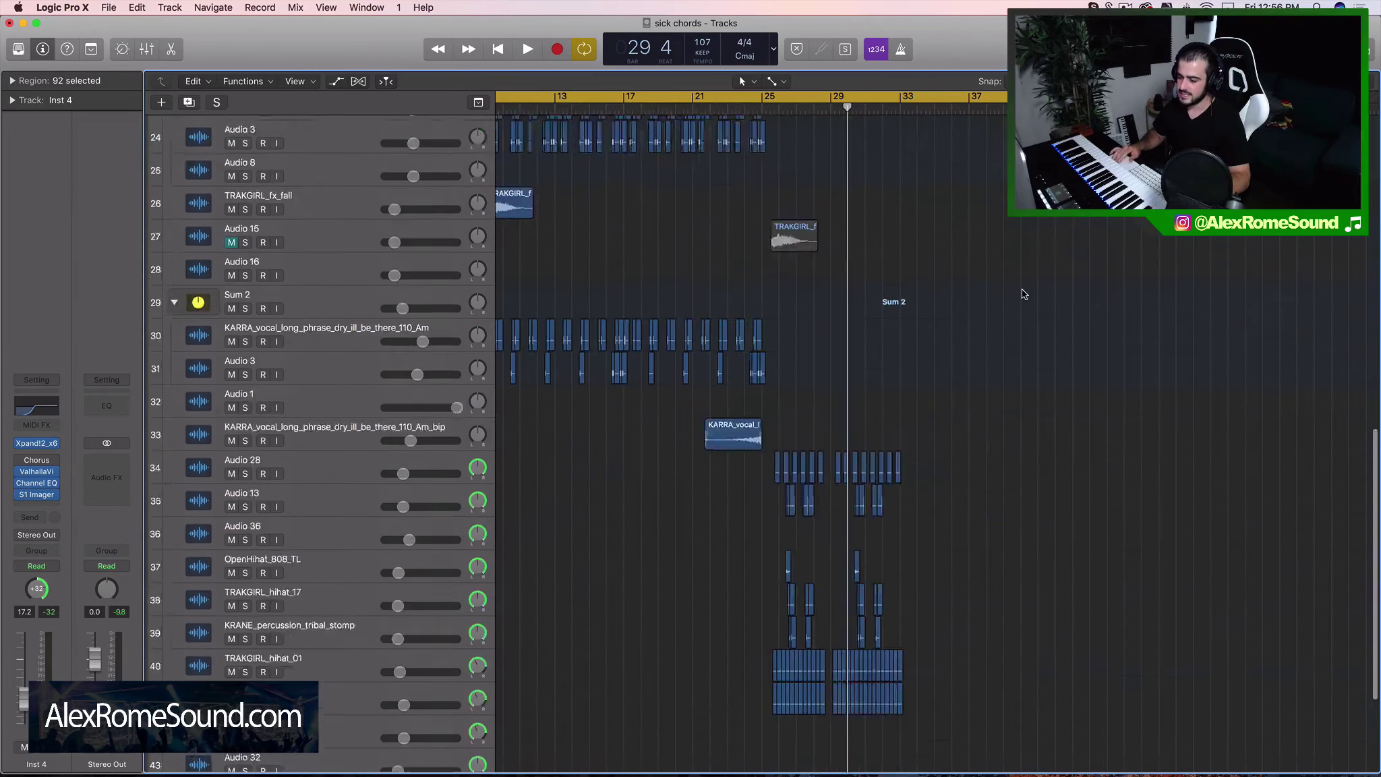
left_click_drag(1003, 567, 689, 313)
scroll(705, 405, "down", 5)
scroll(710, 459, "down", 3)
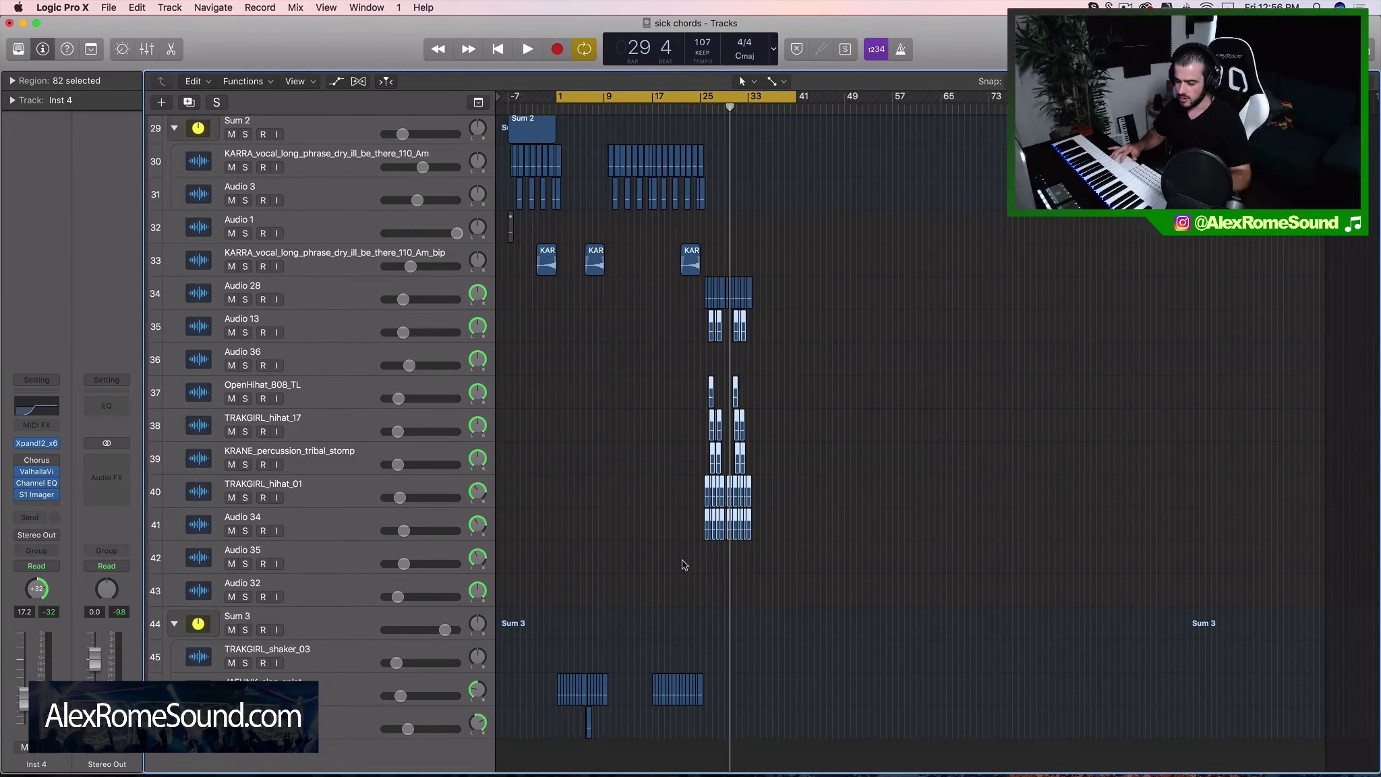
Delete the empty tracks Audio 35, Audio 32 and TRAKGIRL_shaker_03.
left_click(363, 640)
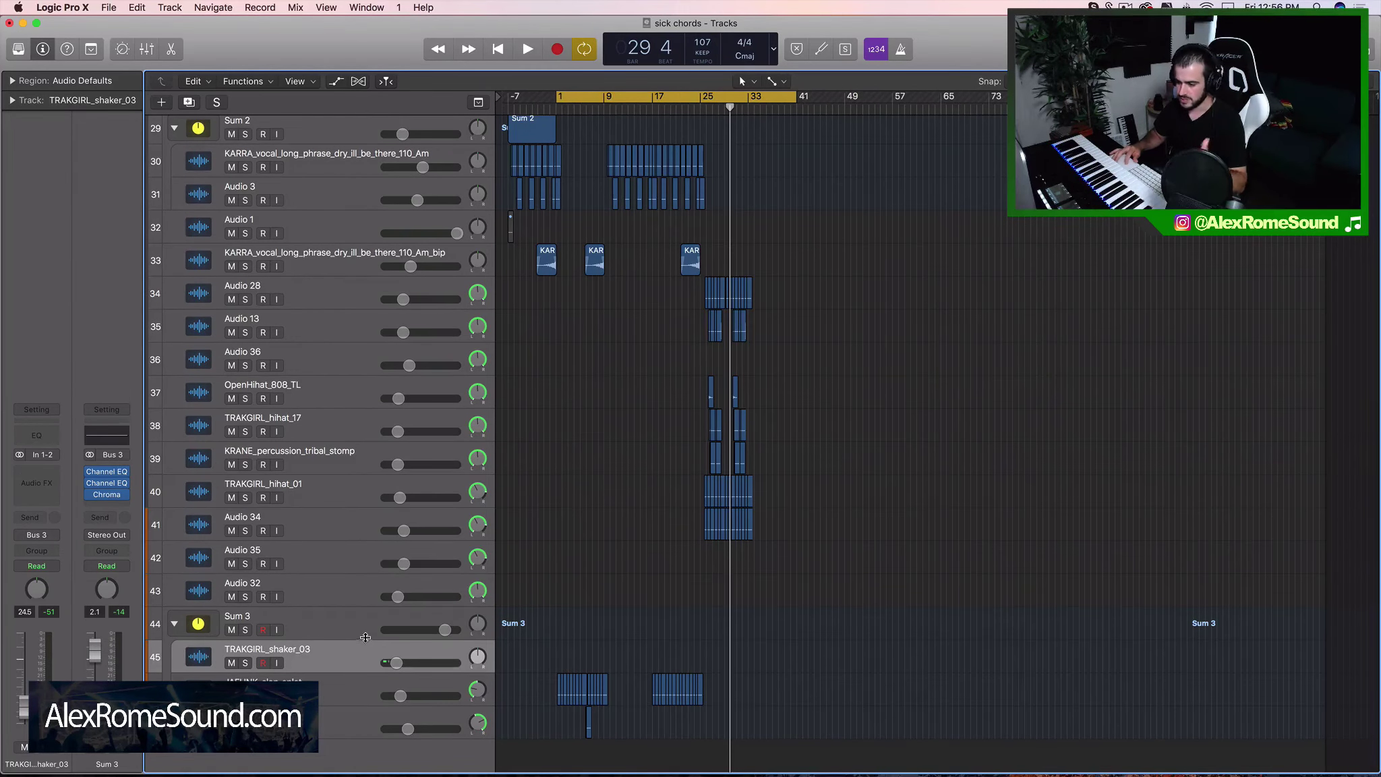
left_click(368, 581, "super")
left_click(344, 564, "super")
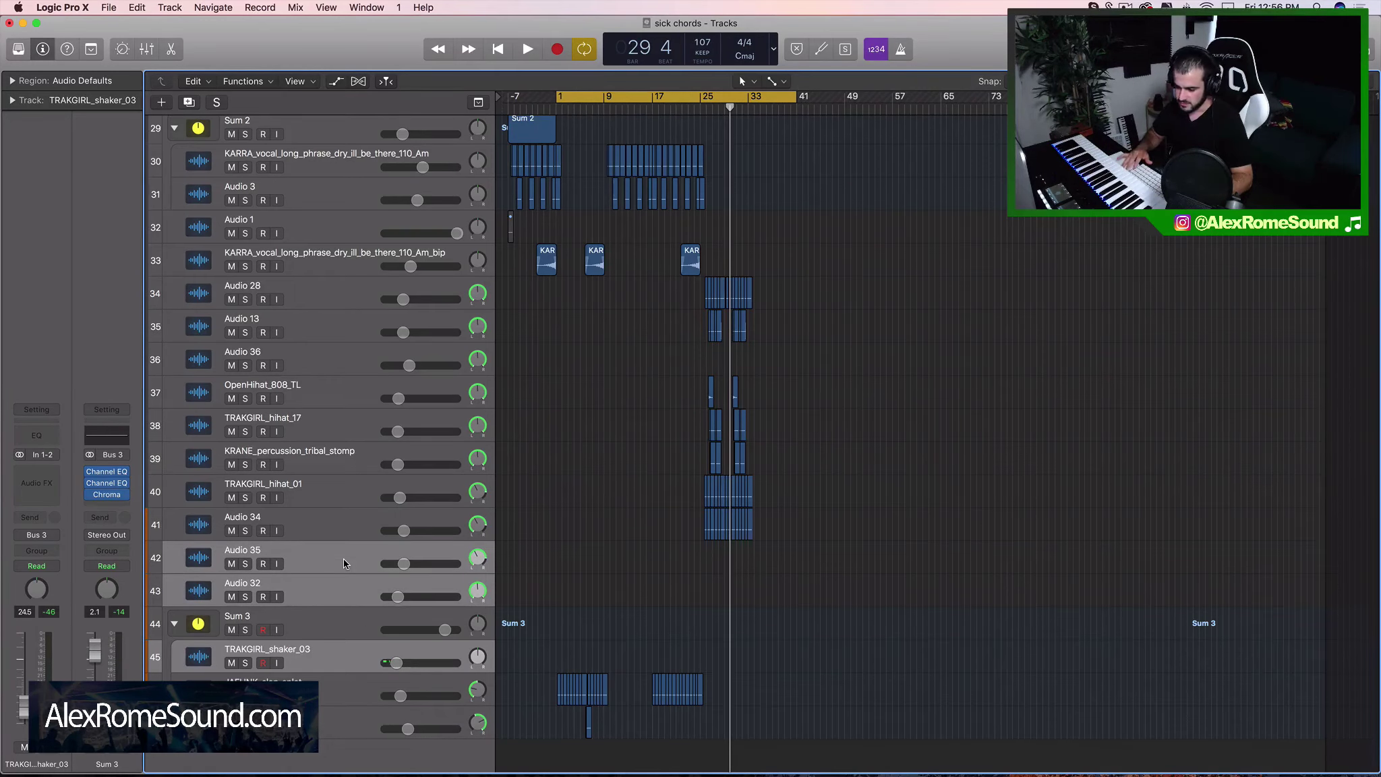
key("super+BackSpace")
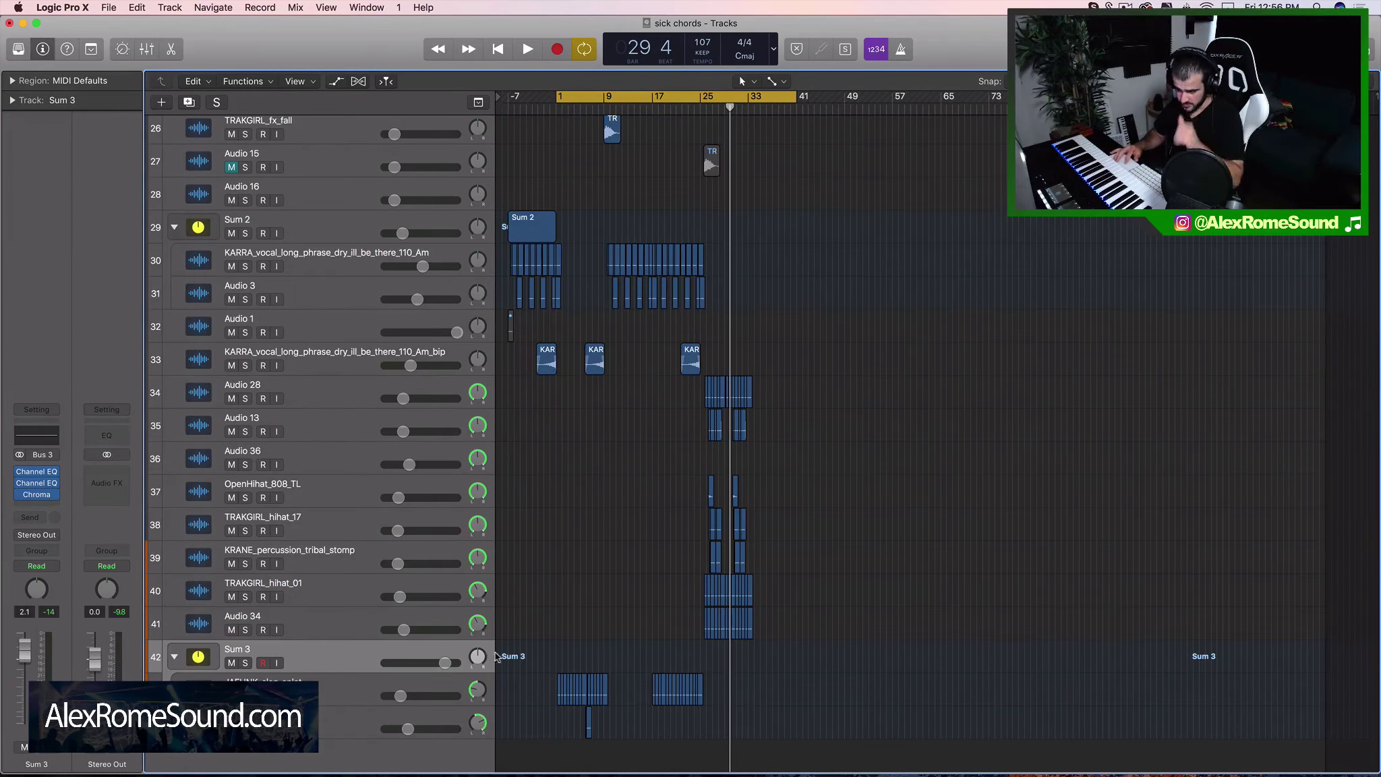
Delete the empty Audio 36 track.
left_click(361, 624)
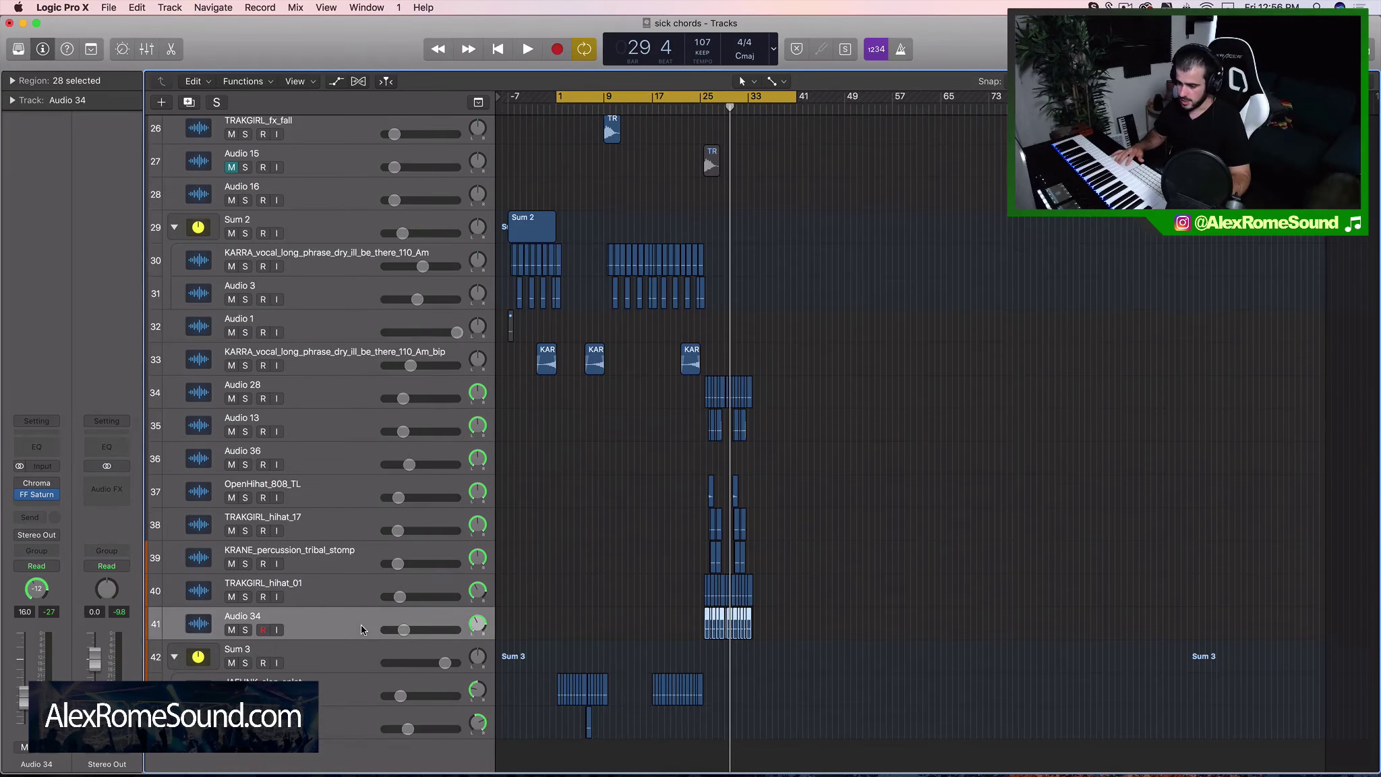
scroll(358, 594, "up", 2)
left_click(341, 509)
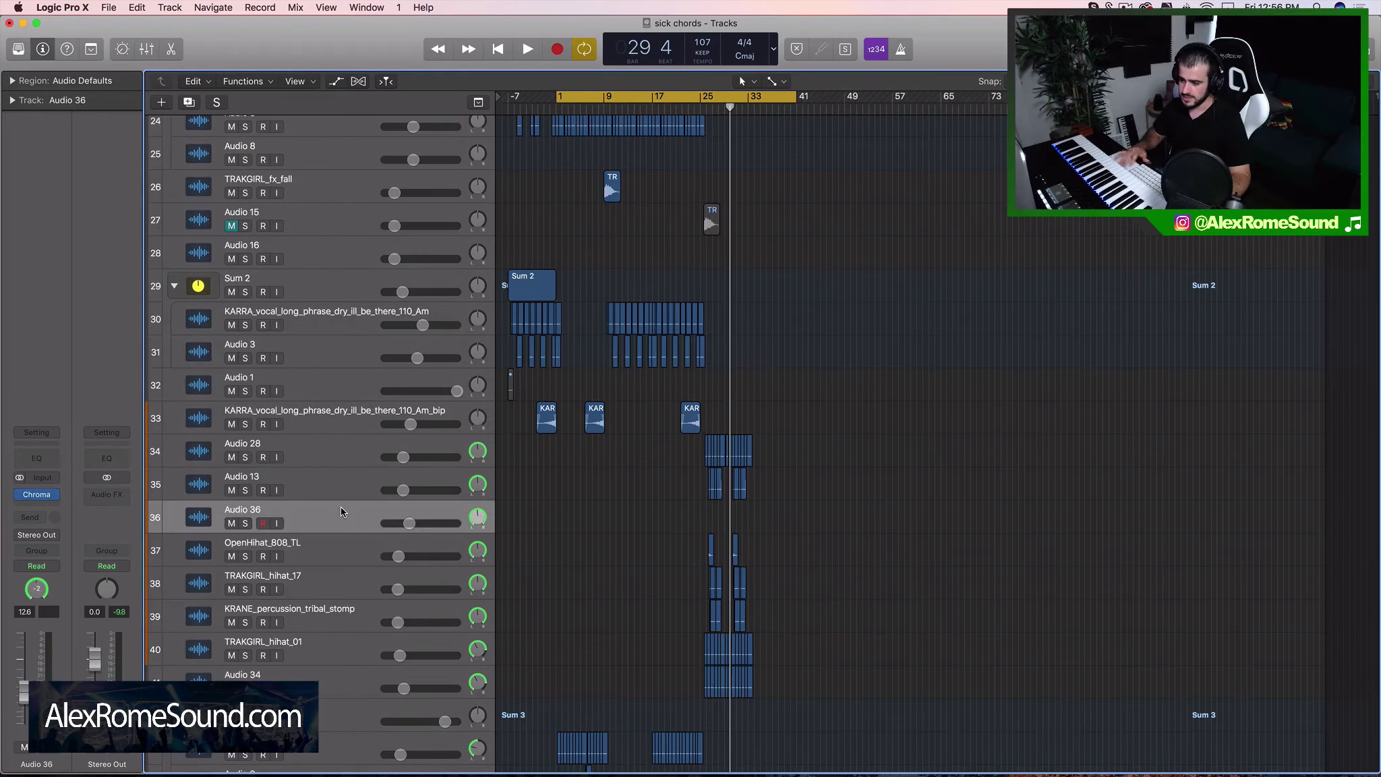
key("super+BackSpace")
Extend the start of the cycle range back to bar -7.
scroll(892, 504, "up", 5)
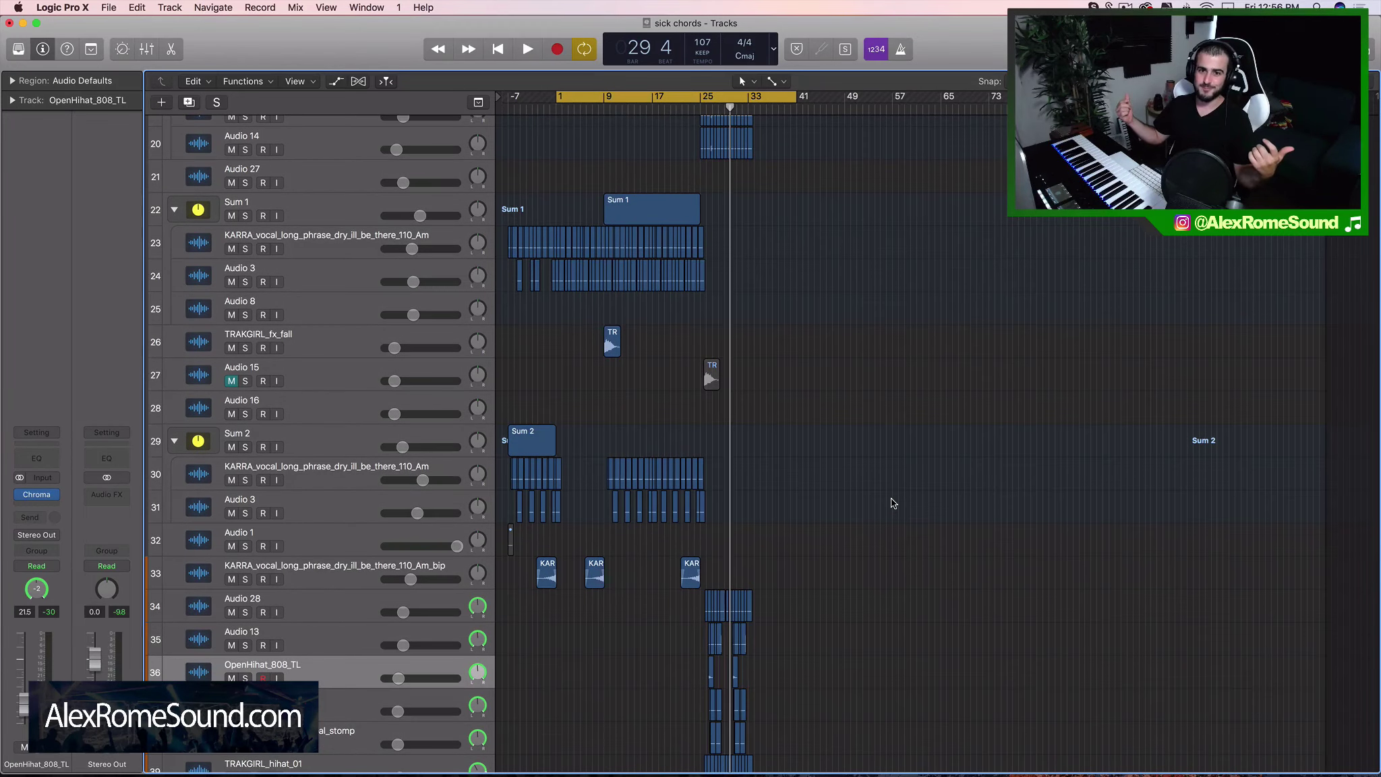
scroll(877, 472, "up", 15)
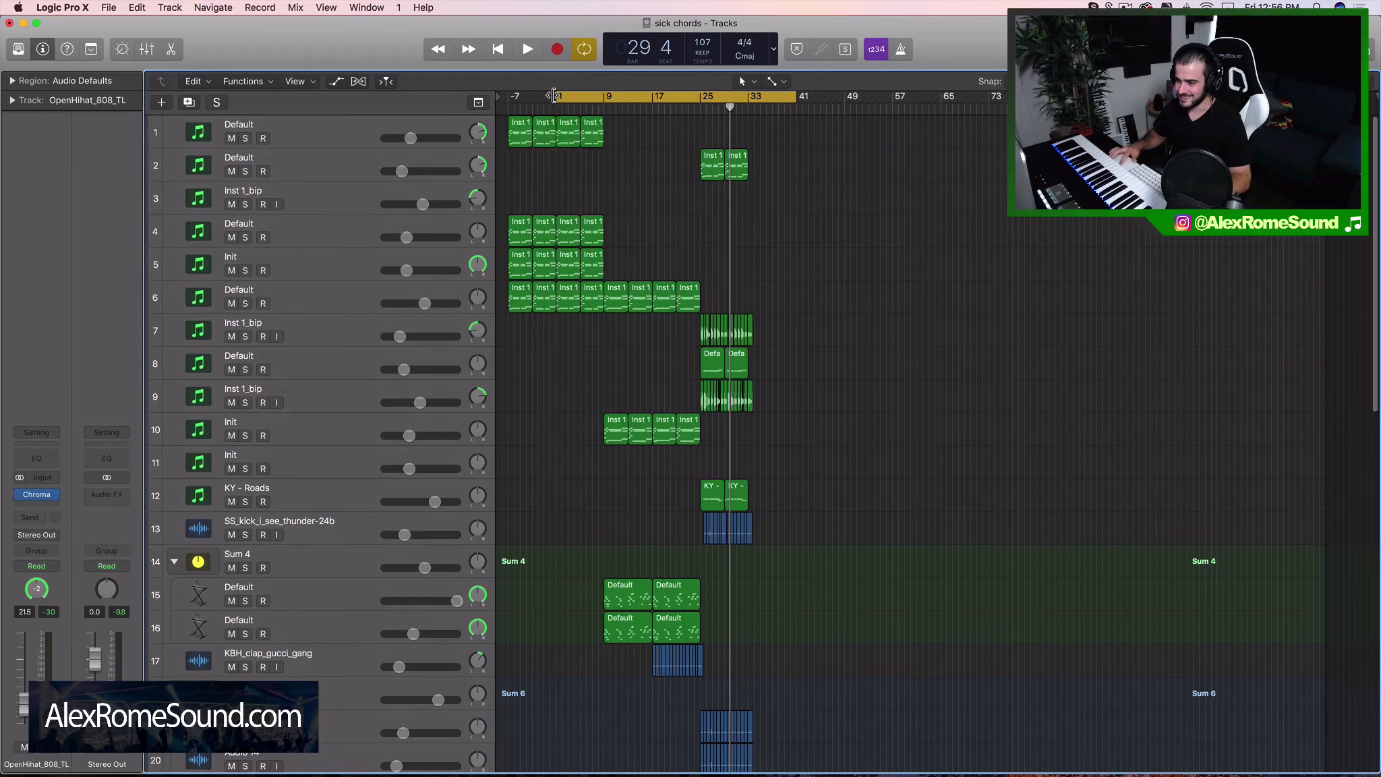
left_click_drag(553, 95, 510, 95)
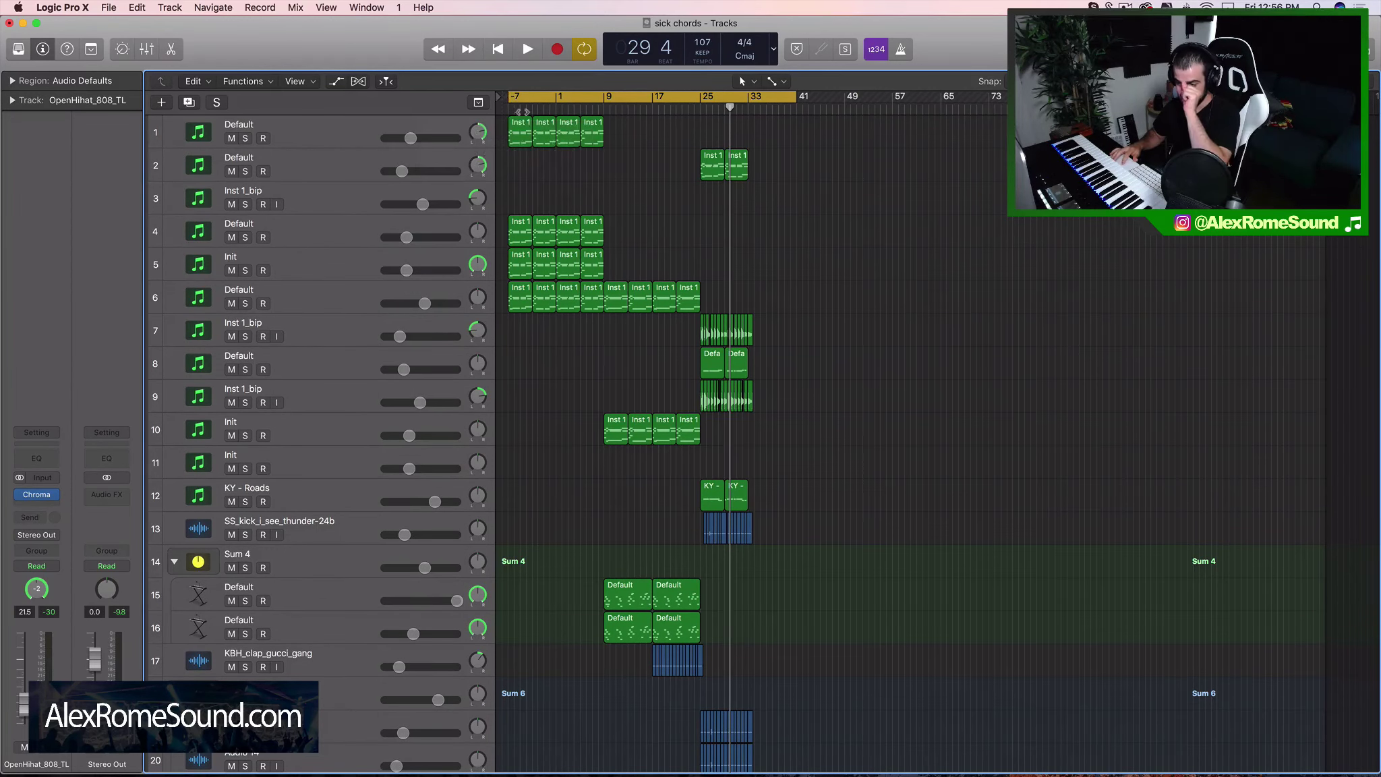
Select the regions on tracks 7 to 9 from bar 25 to 33 and look over the whole arrangement.
key("super+Right")
key("super+Right")
key("super+Right")
key("super+Right")
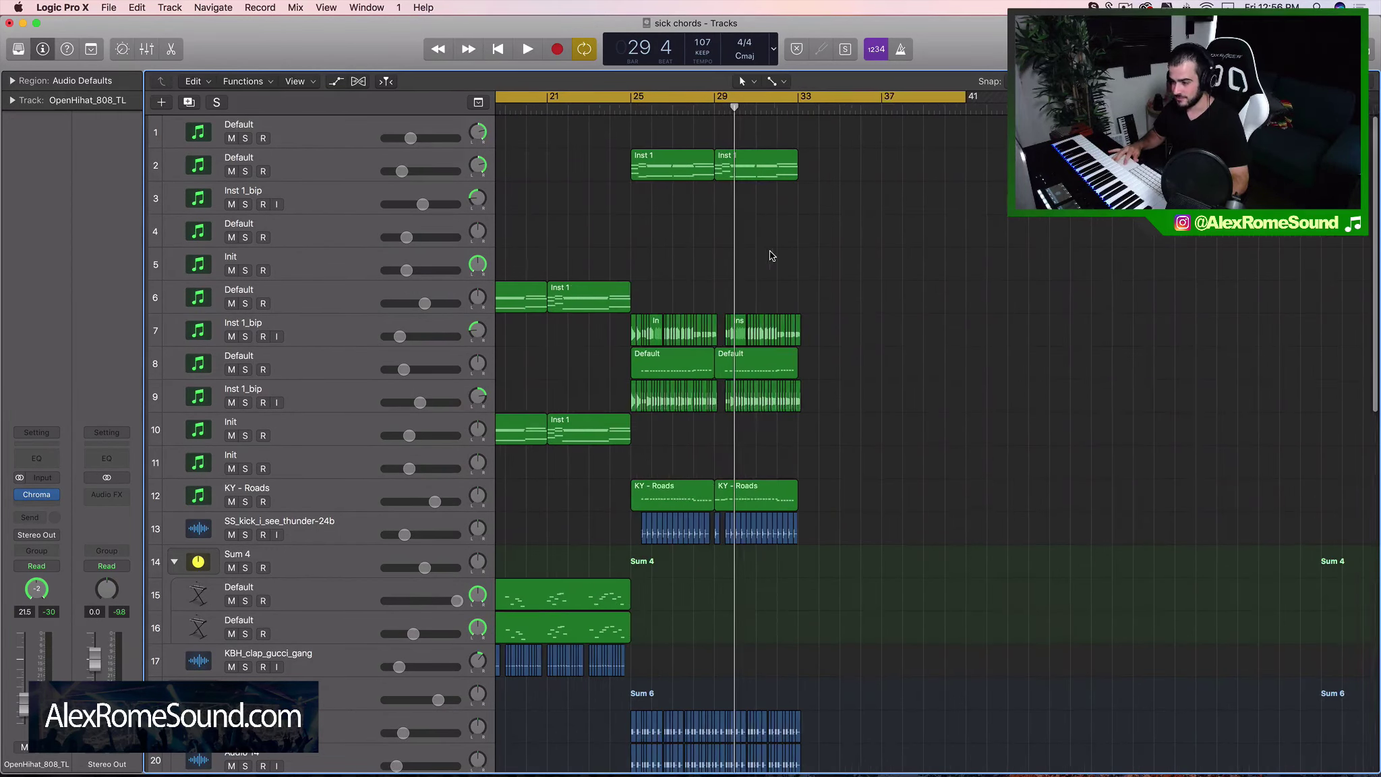
left_click_drag(710, 378, 579, 339)
scroll(579, 339, "left", 15)
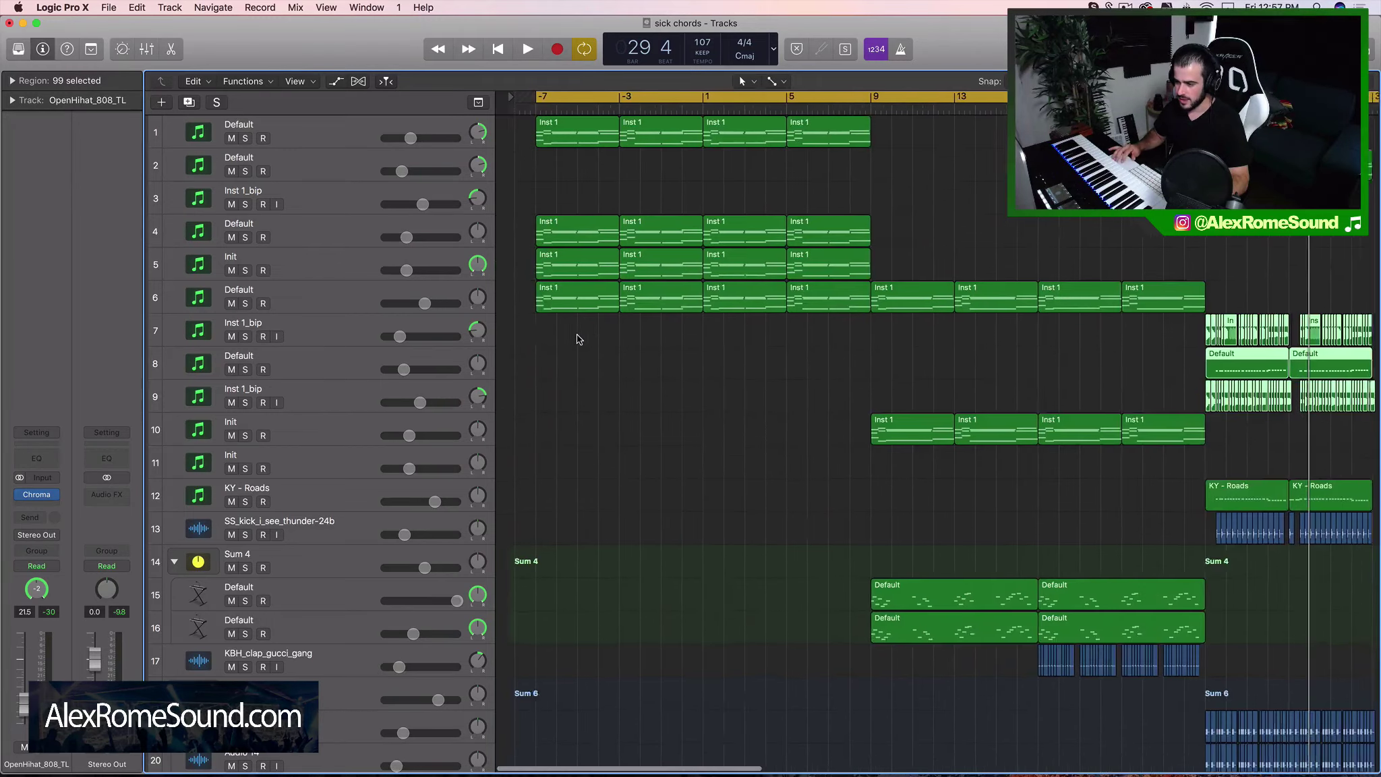
scroll(652, 436, "down", 15)
scroll(653, 436, "up", 15)
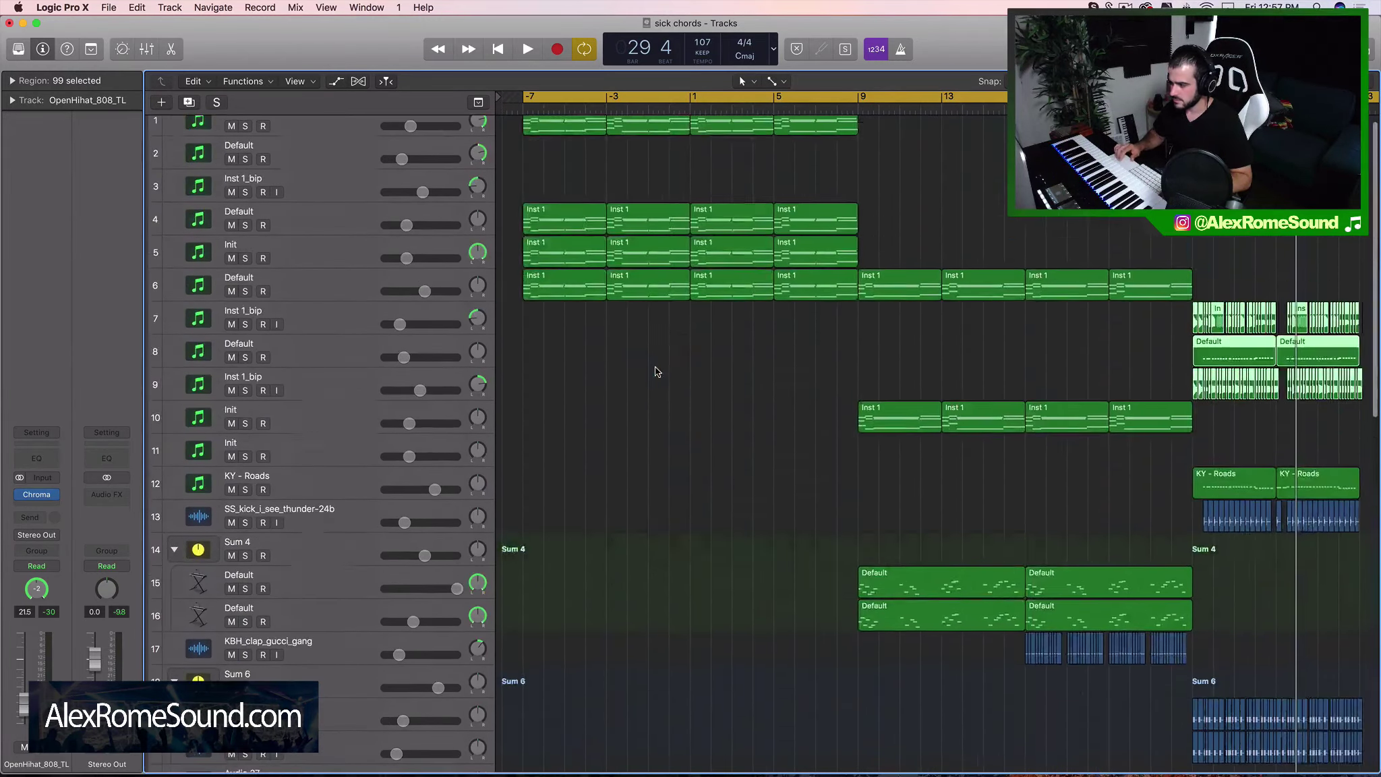
scroll(655, 371, "right", 15)
scroll(657, 372, "down", 15)
scroll(658, 371, "up", 20)
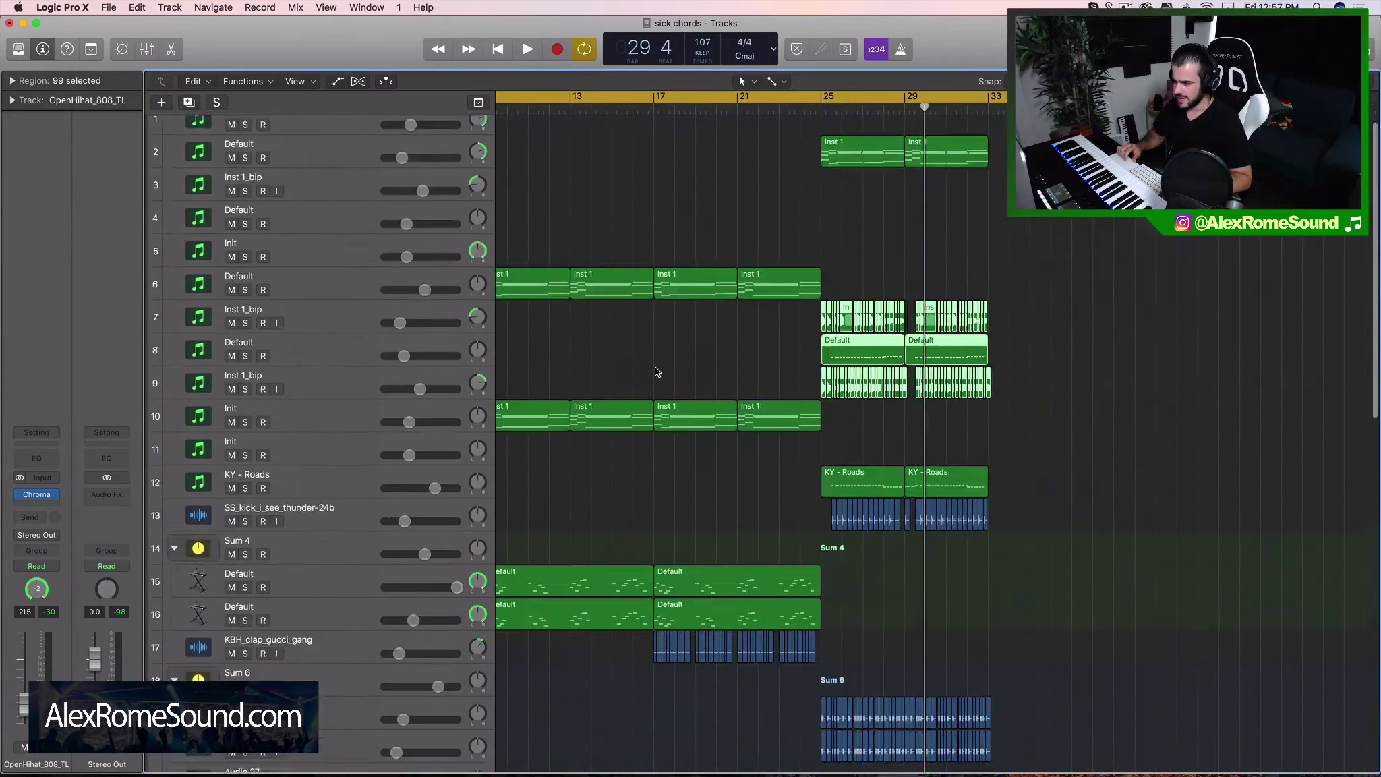
scroll(735, 350, "left", 1)
Survey the song's sections by selecting their regions in turn: bars -7 to 9, bars 9 to 25 and bars 25 to 33.
key("super+Left")
key("super+Left")
key("super+Left")
key("super+Left")
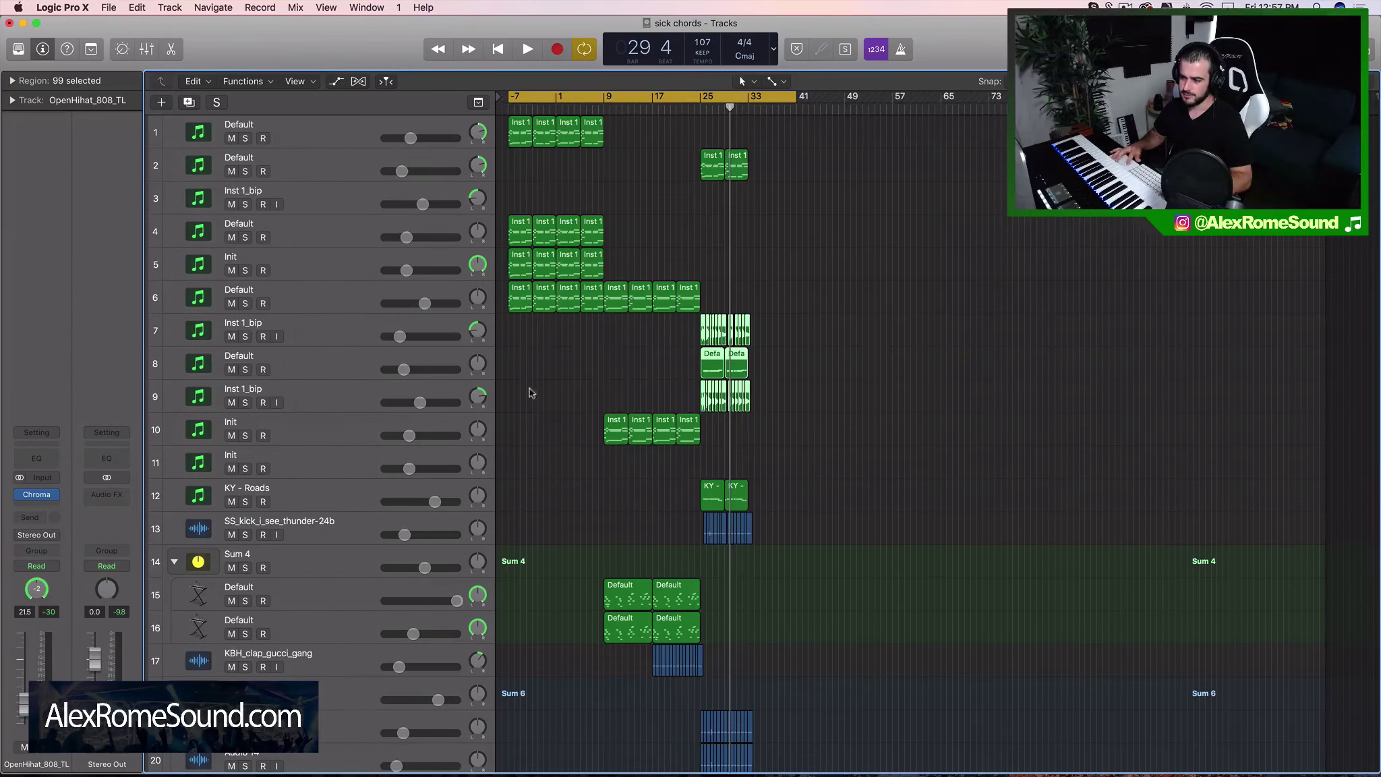
left_click_drag(530, 387, 604, 62)
scroll(636, 275, "down", 10)
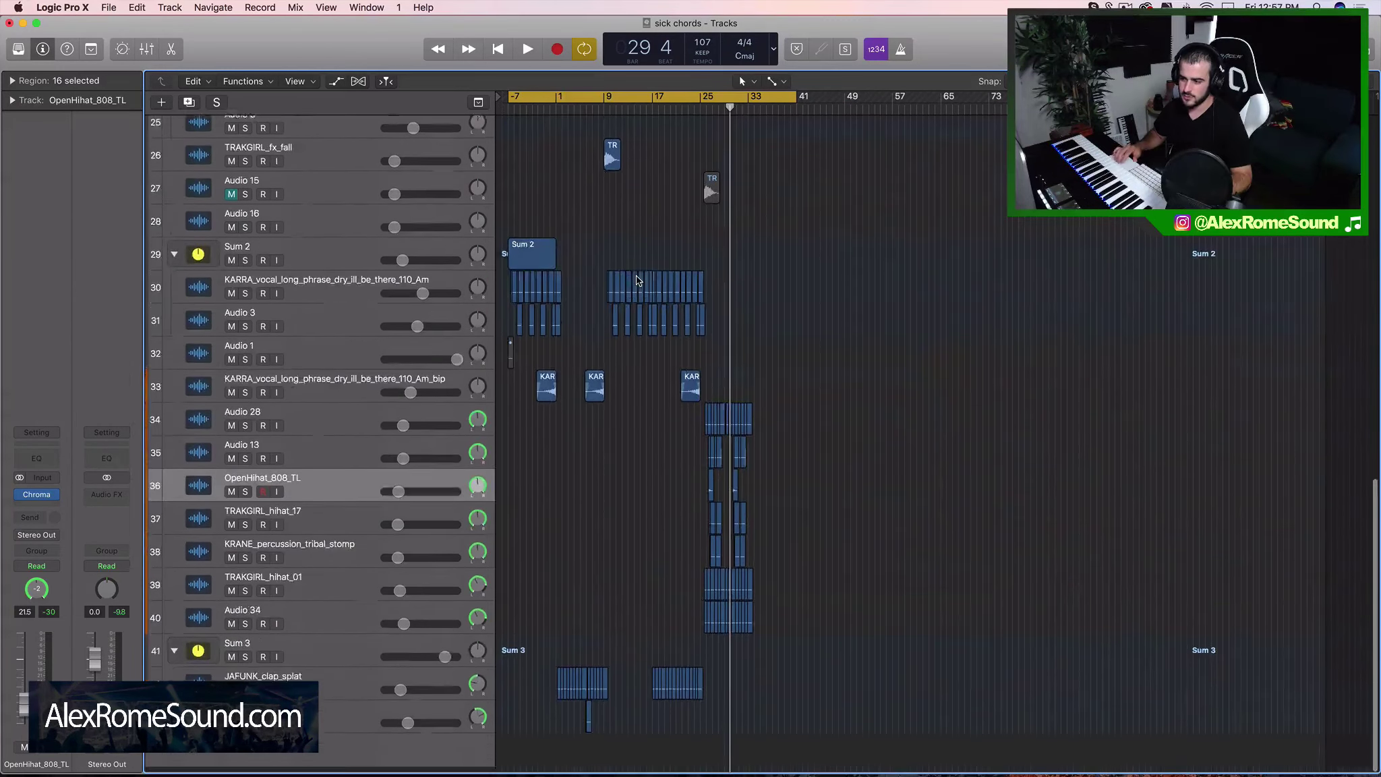
scroll(636, 276, "up", 7)
scroll(636, 275, "up", 1)
left_click_drag(596, 261, 666, 487)
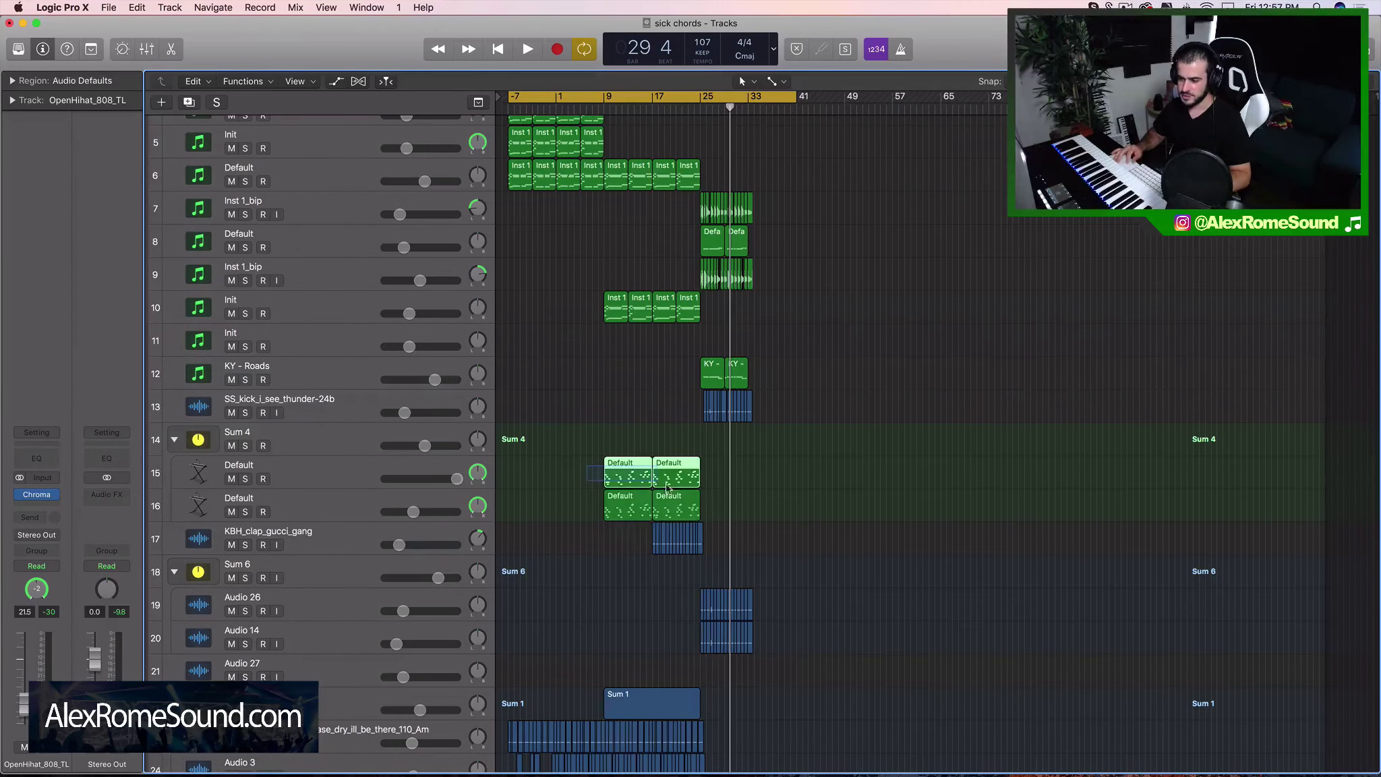
left_click_drag(527, 241, 595, 100)
left_click_drag(585, 514, 702, 530)
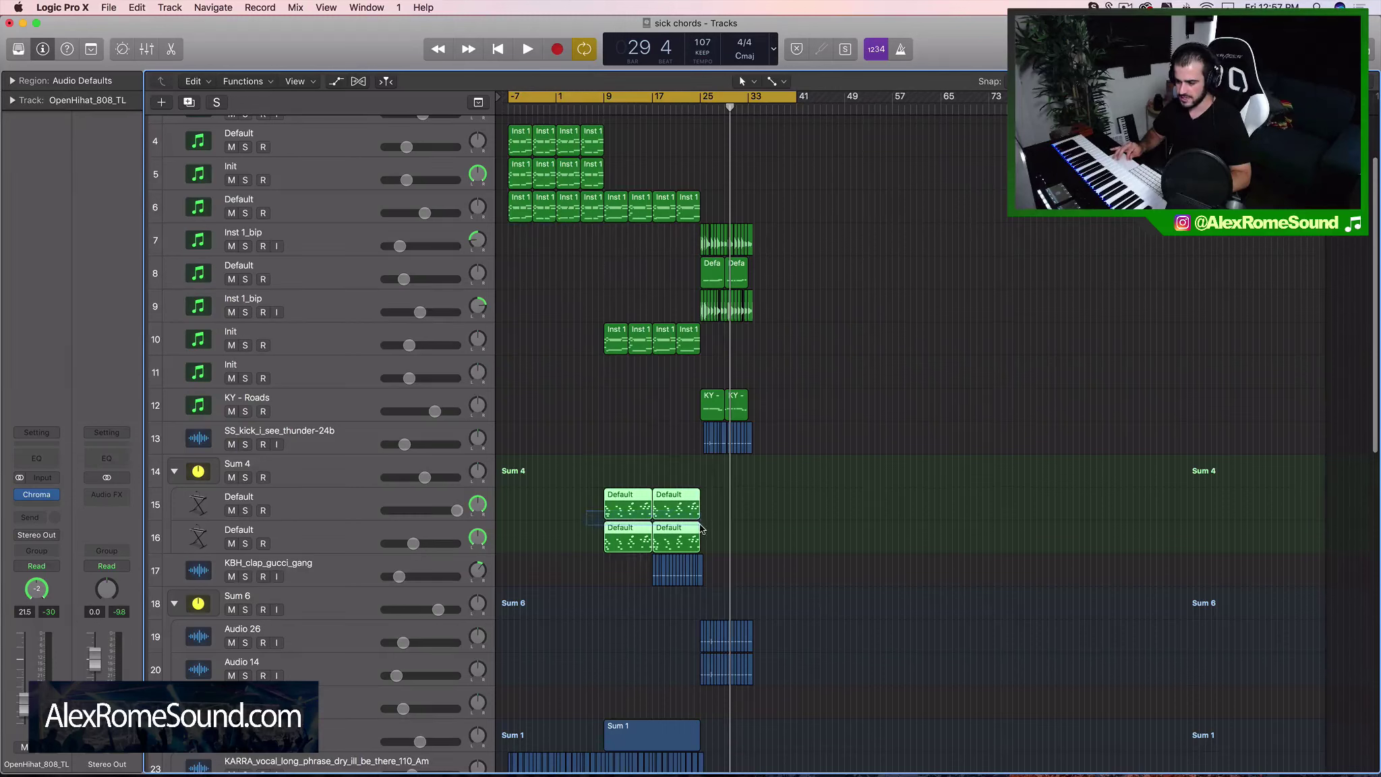
left_click_drag(807, 505, 701, 195)
left_click(701, 195)
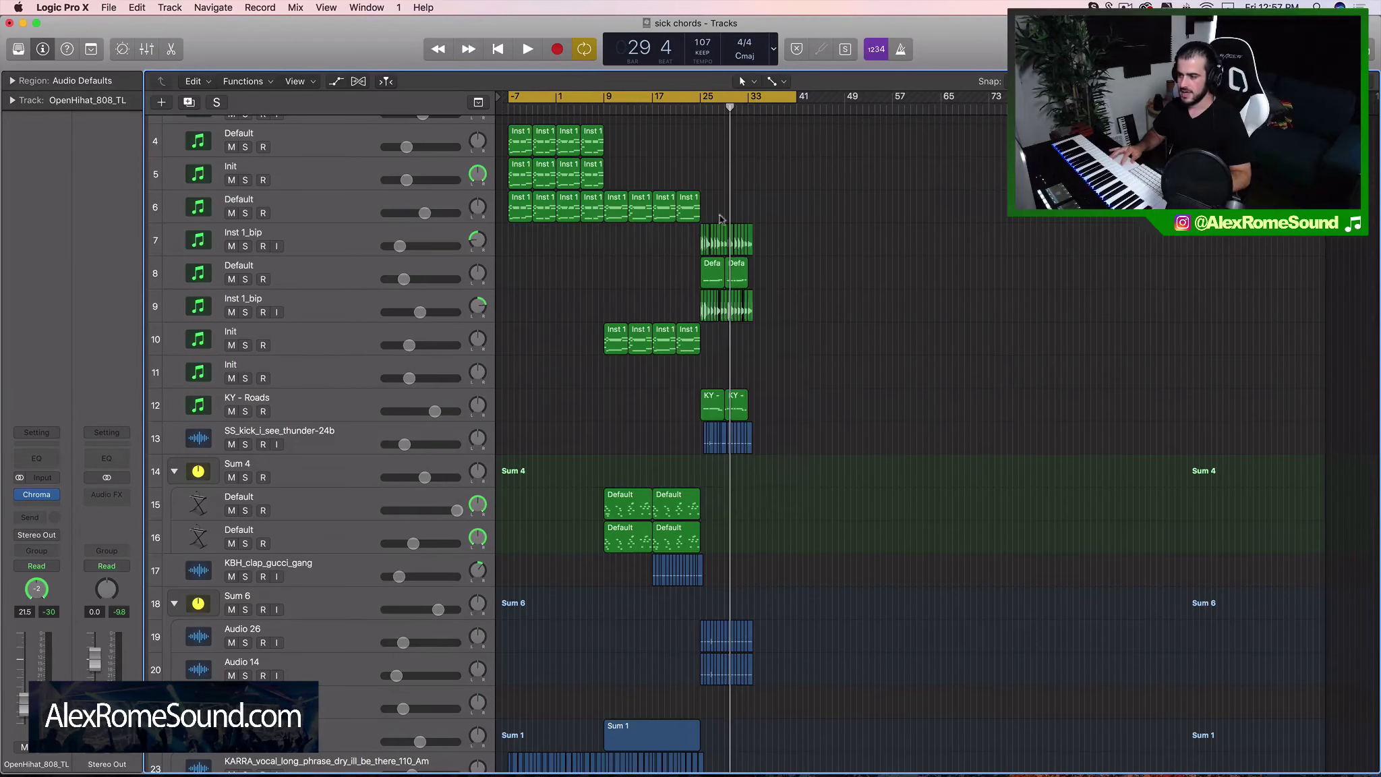
left_click_drag(813, 435, 708, 179)
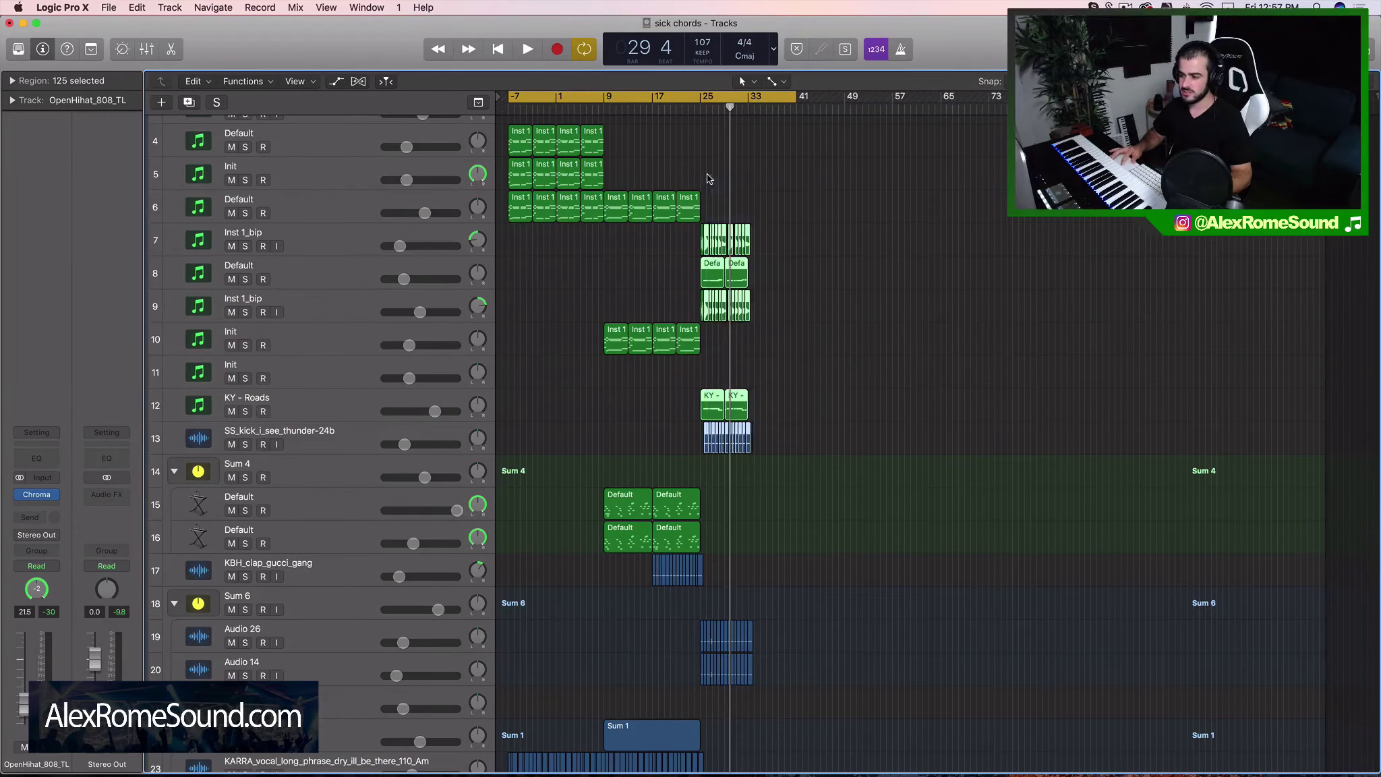
left_click(776, 224)
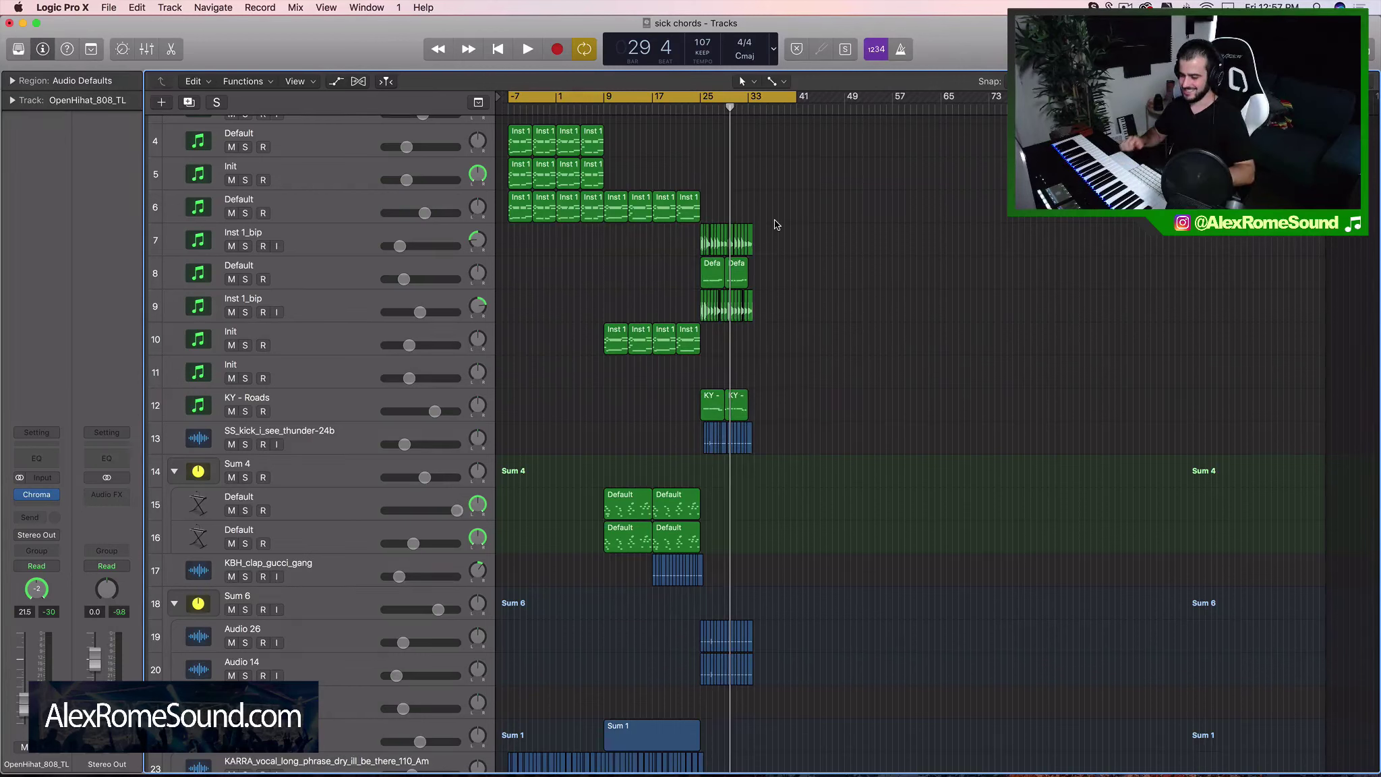
Play the arrangement from the start of the cycle range at bar -7.
key("space")
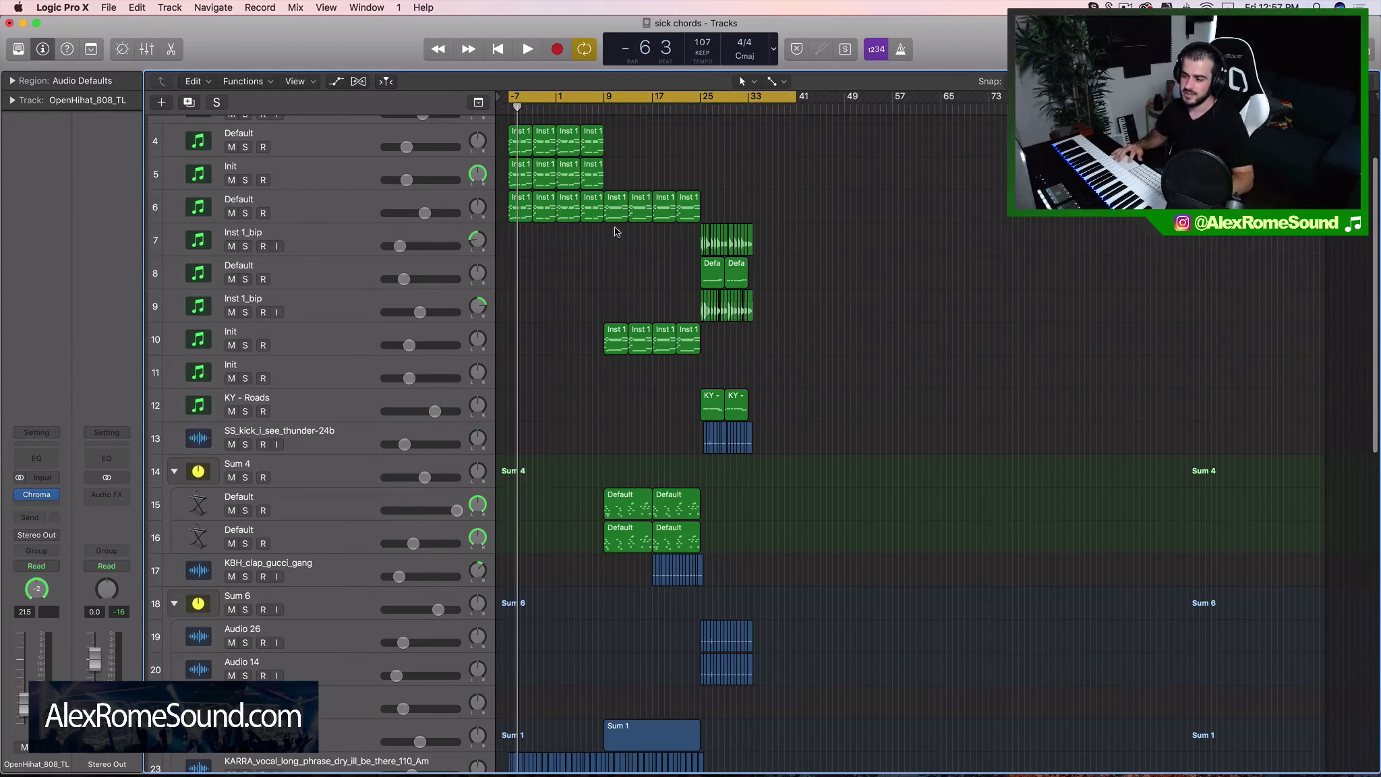
scroll(531, 270, "up", 5)
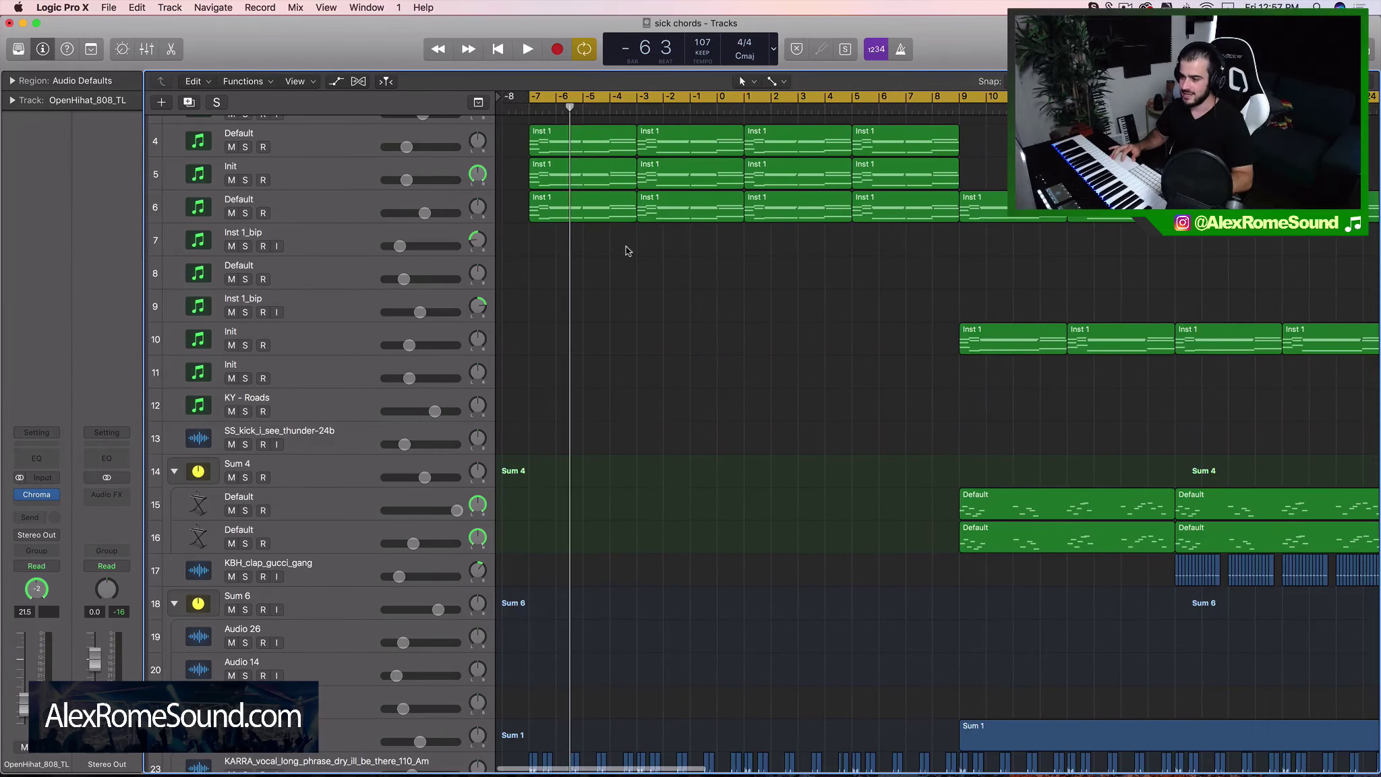
key("space")
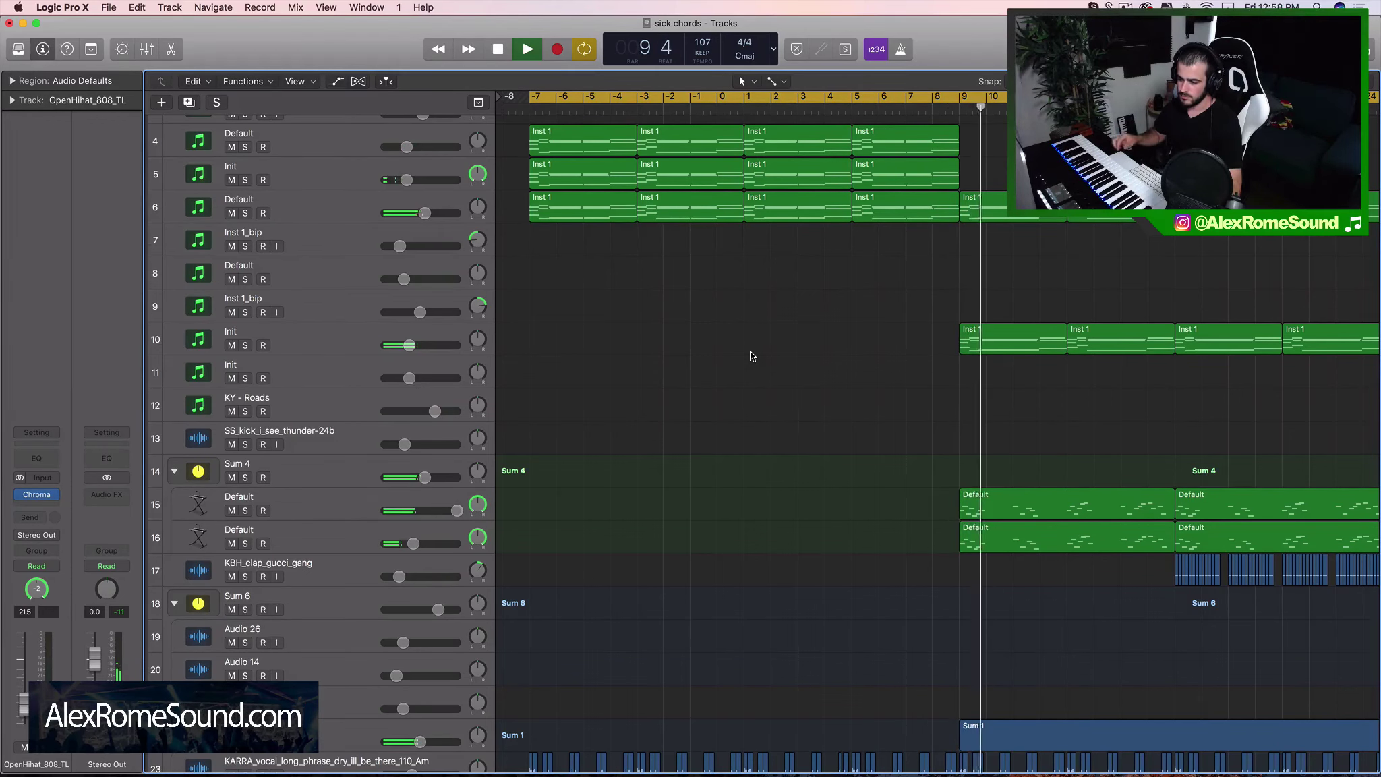
Solo the Sum 4 stack briefly during playback, and return to the full mix.
left_click(245, 477)
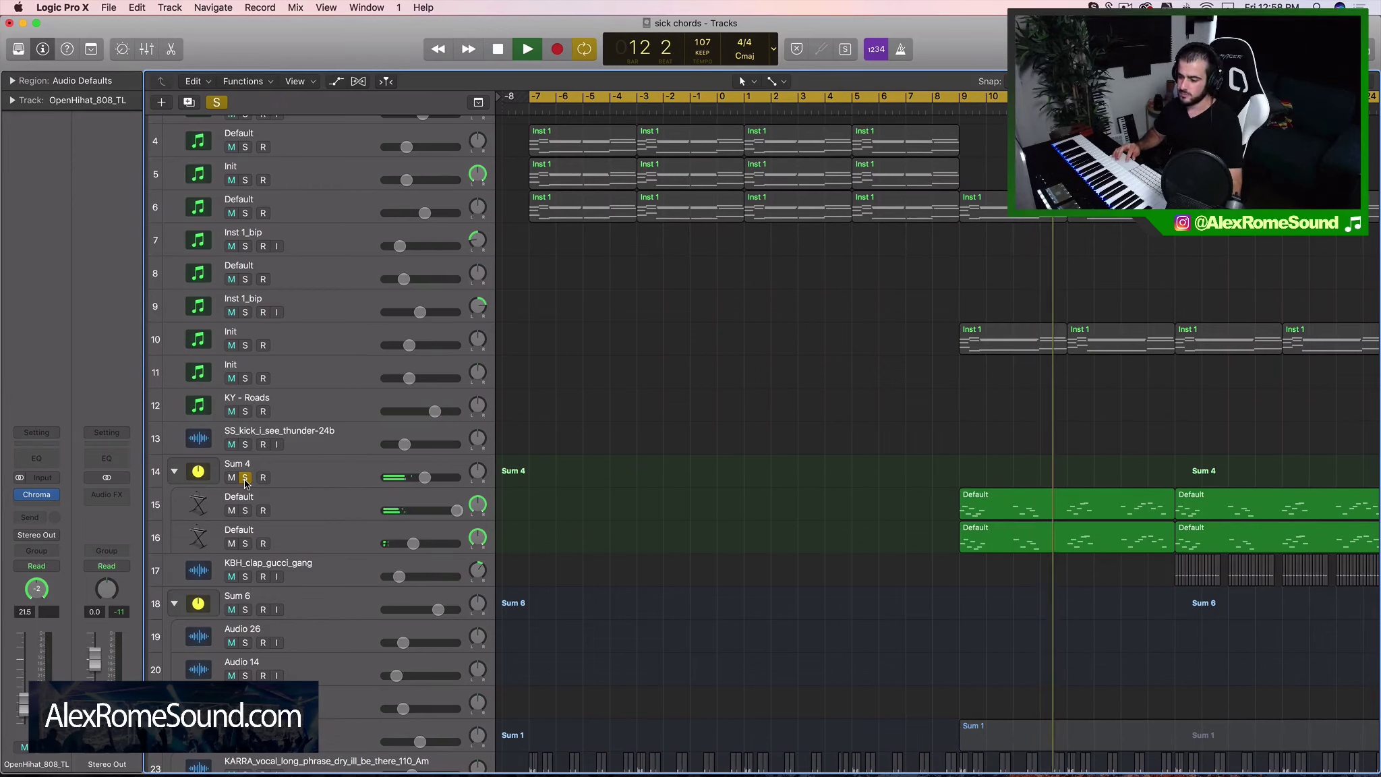
left_click(245, 477)
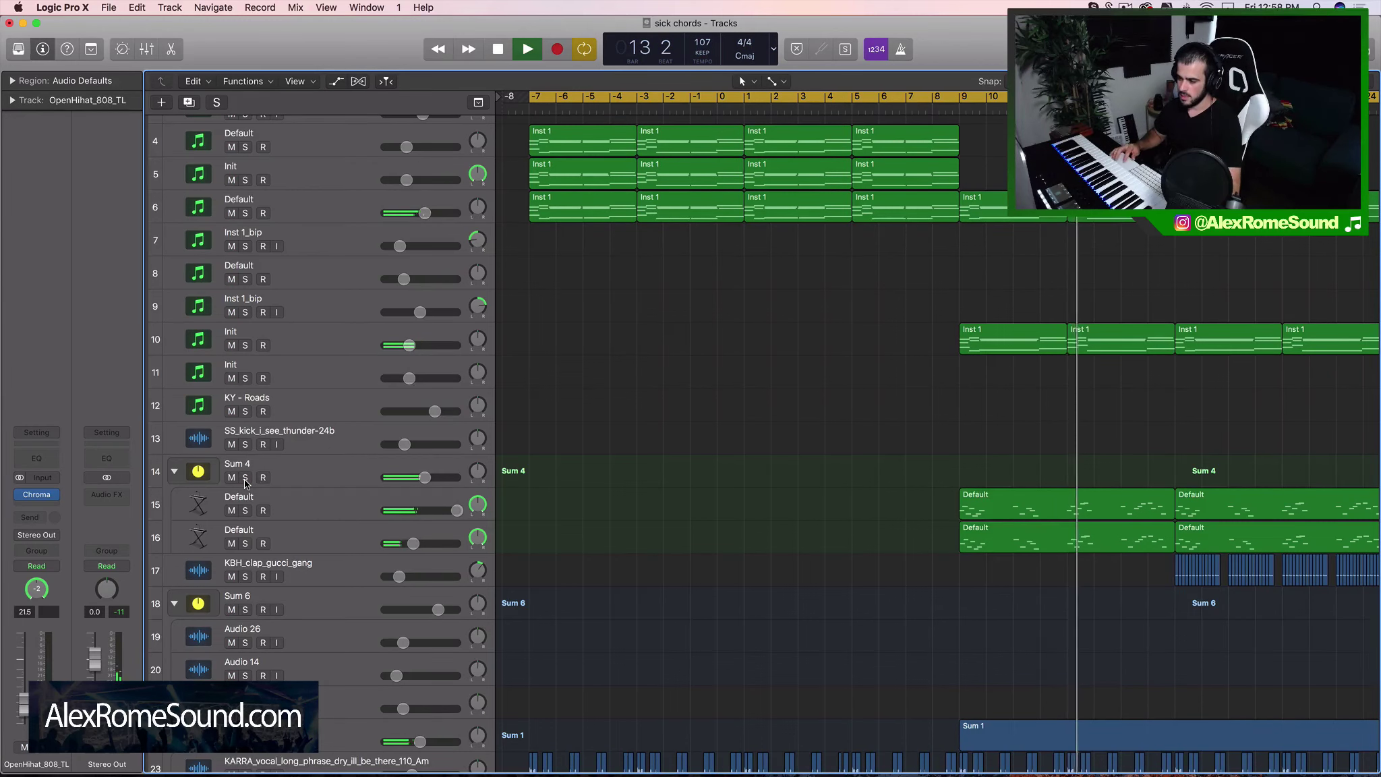
Follow the playback across the tracks from bar 13 through the drop to its end at bar 33.
scroll(616, 549, "right", 8)
scroll(617, 549, "down", 1)
scroll(620, 548, "down", 1)
scroll(620, 547, "right", 2)
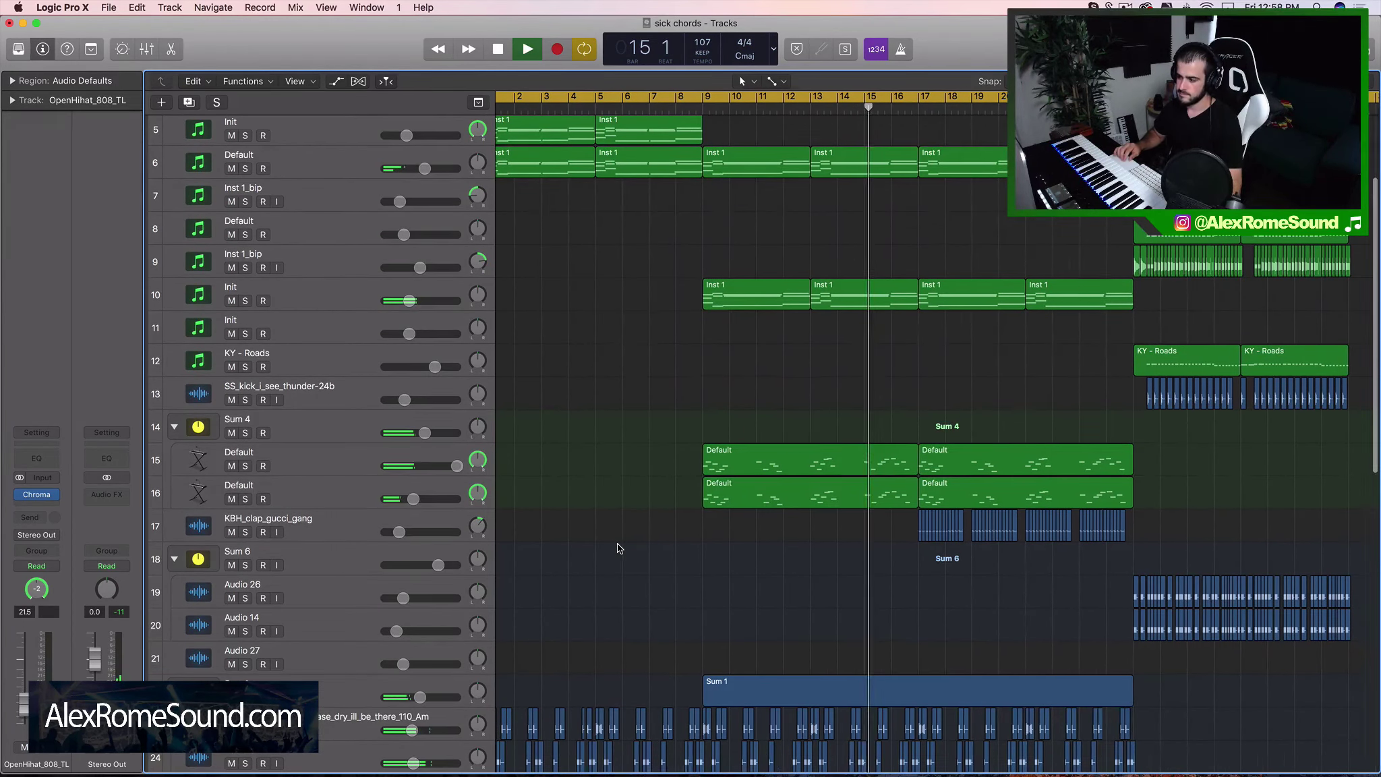
scroll(620, 548, "right", 4)
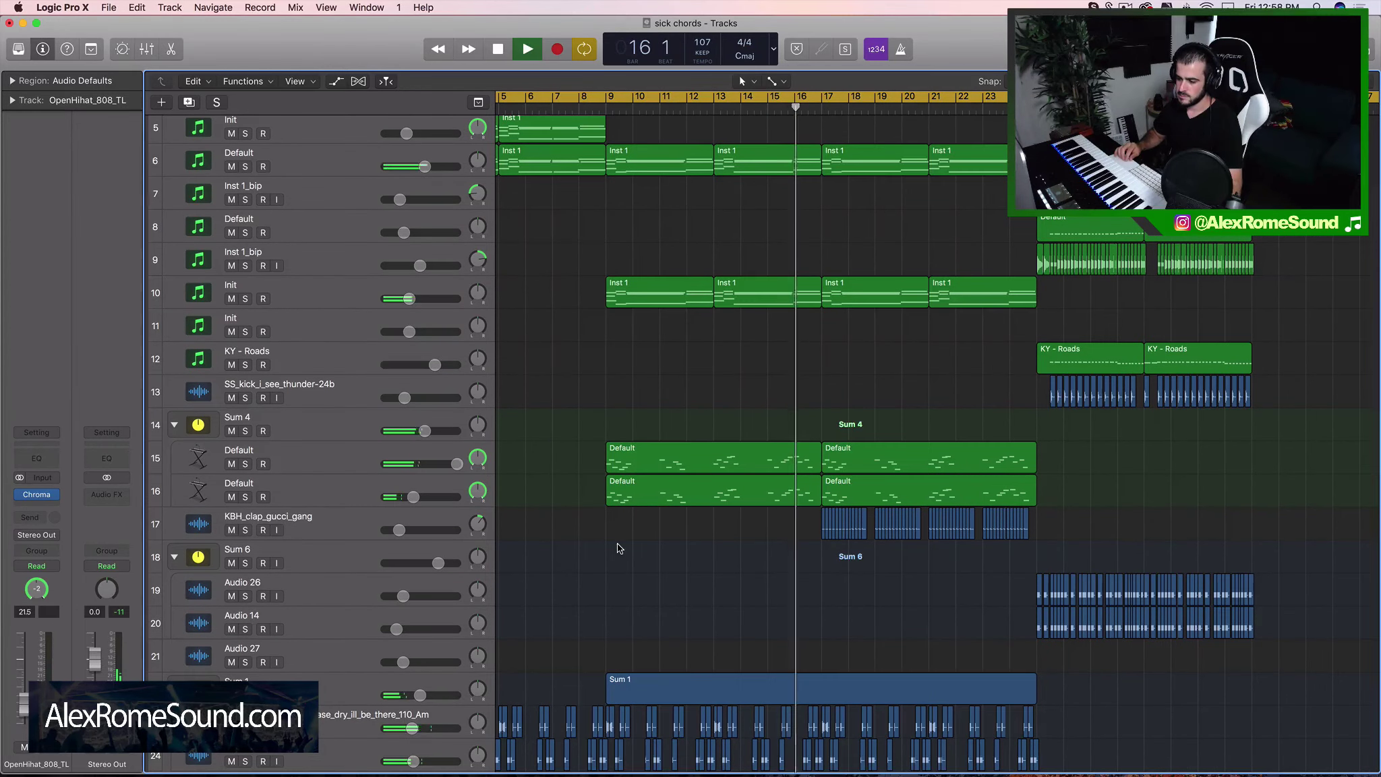
scroll(619, 547, "down", 3)
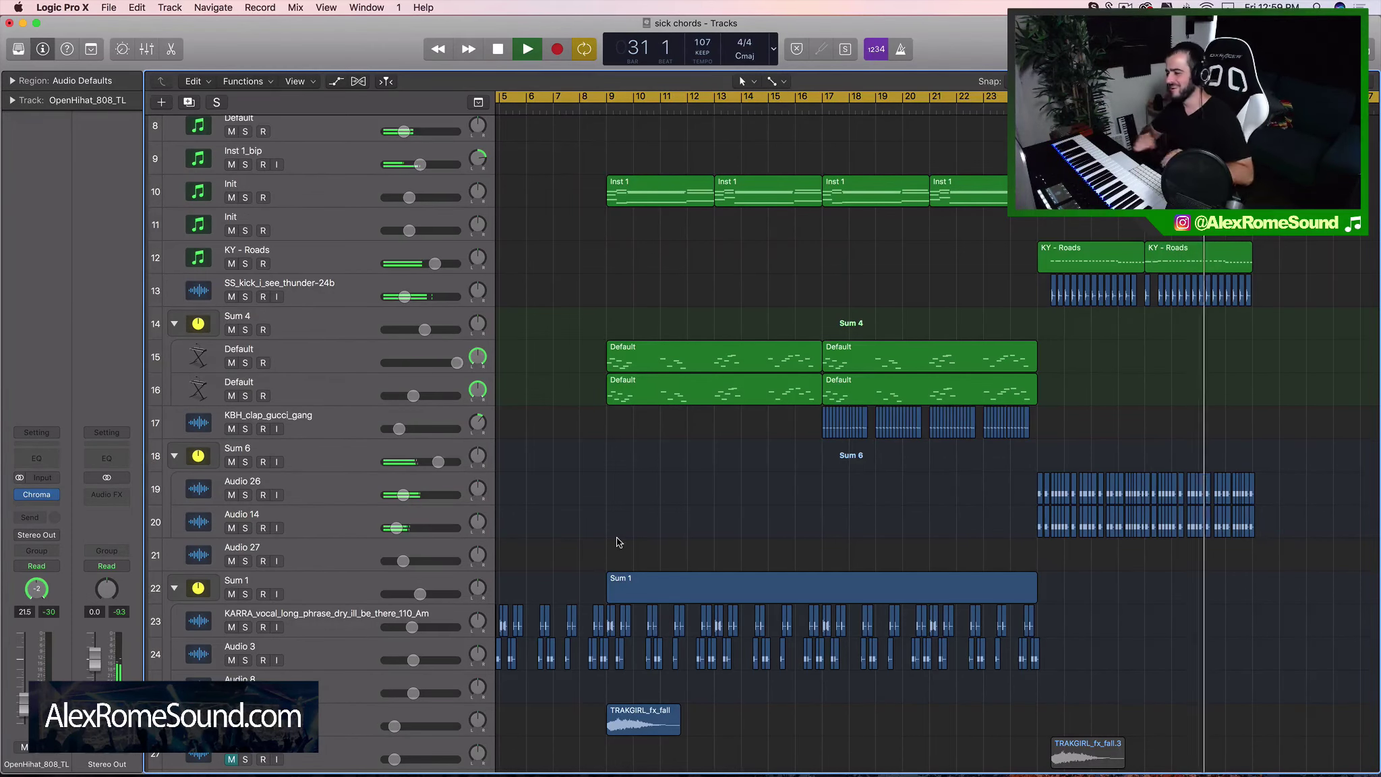
scroll(986, 437, "right", 5)
scroll(986, 437, "up", 7)
scroll(986, 437, "right", 5)
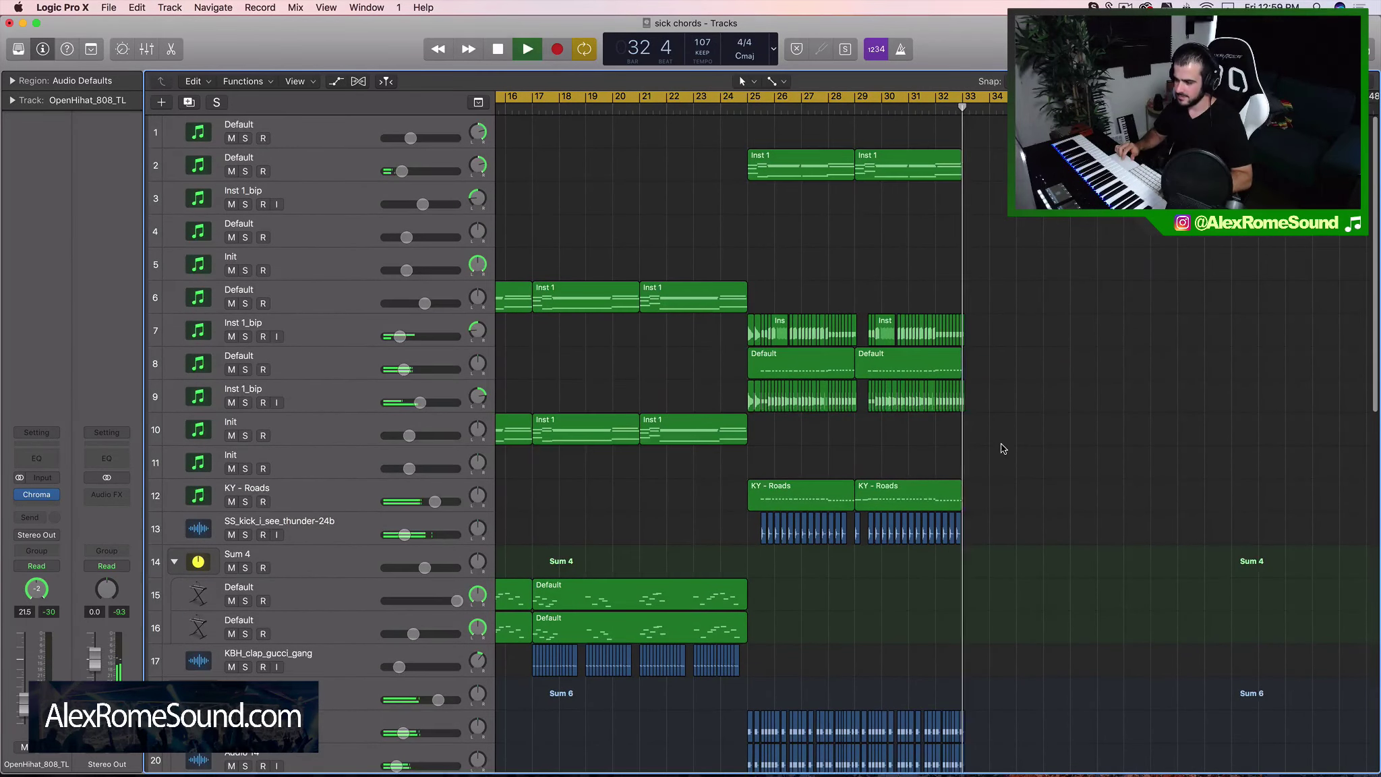
Select the hi-hat and percussion regions in bars 25 to 33, and compare them with the instrument tracks of the drop.
scroll(986, 438, "down", 12)
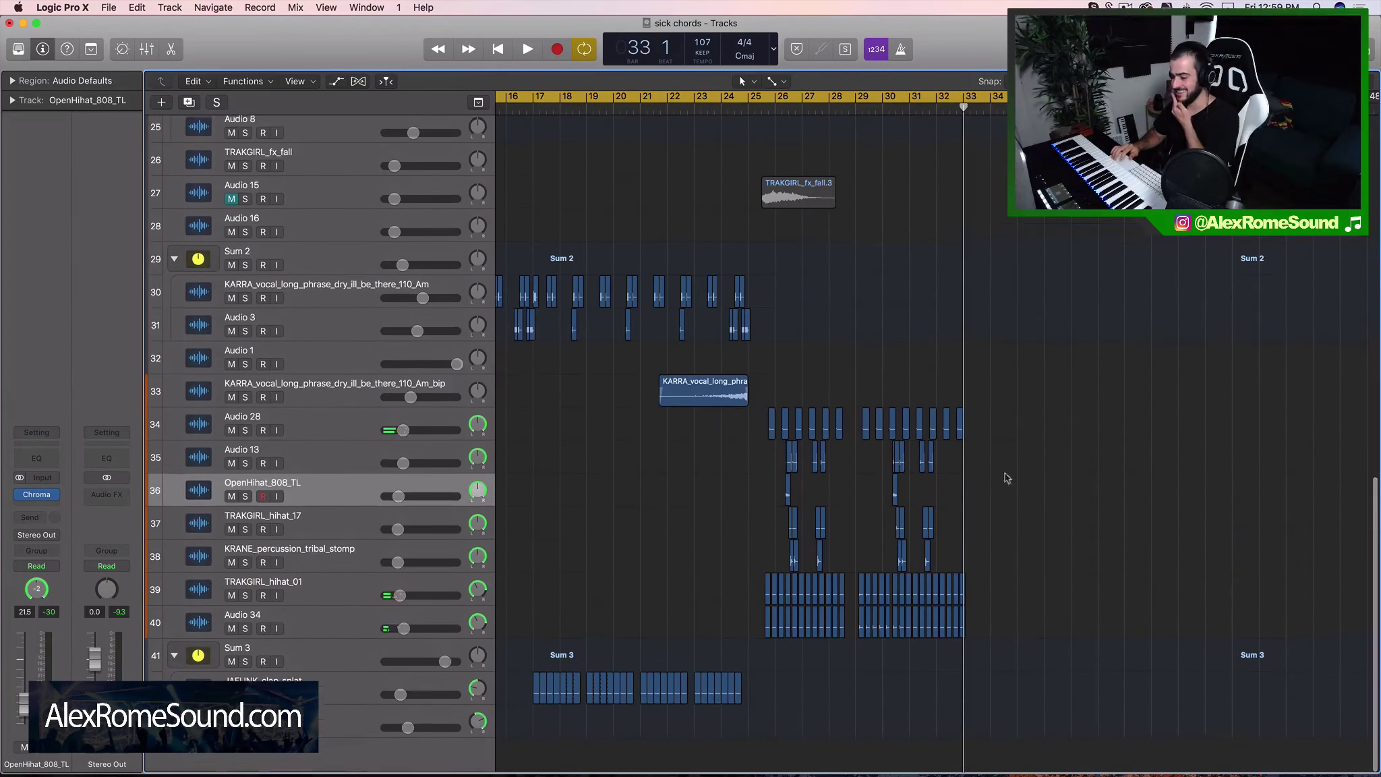
left_click_drag(1032, 613, 752, 512)
left_click_drag(712, 454, 711, 439)
scroll(711, 441, "up", 12)
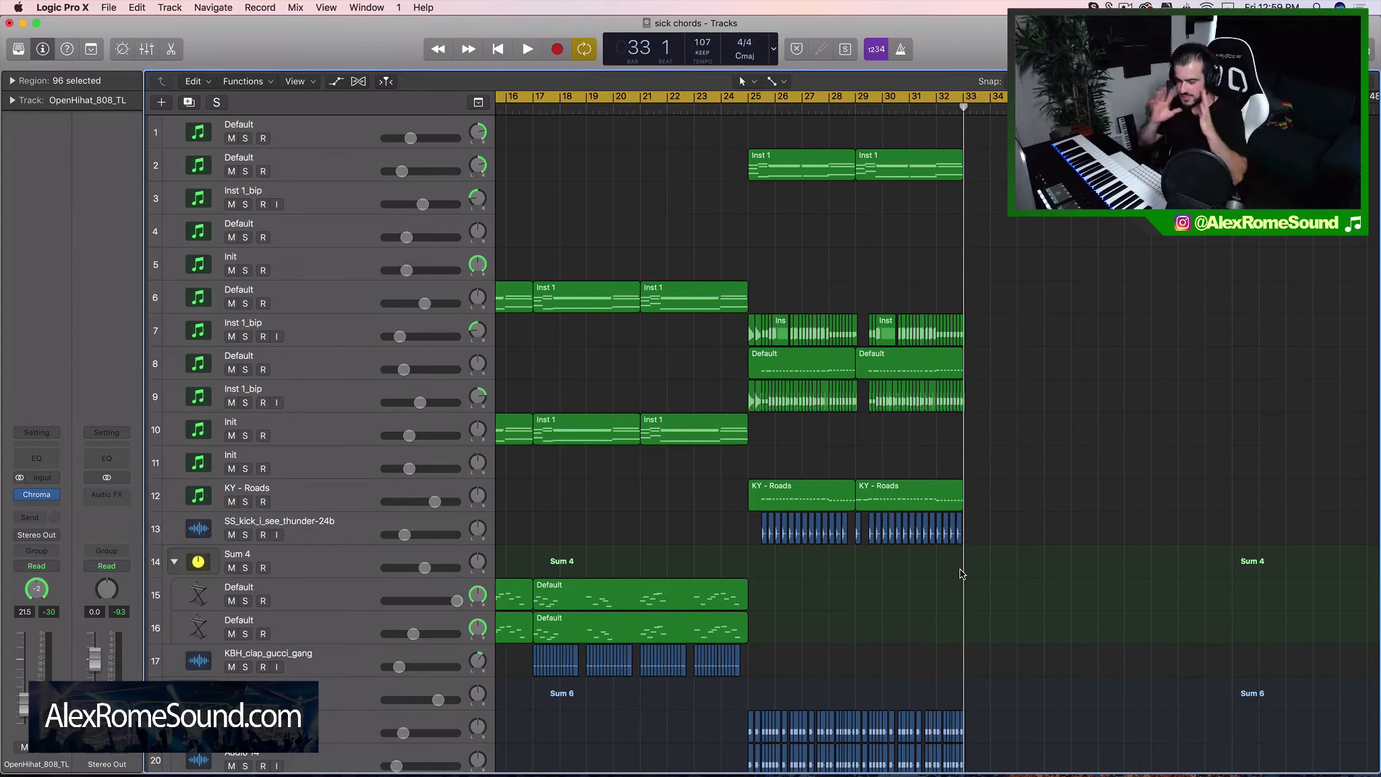
scroll(962, 574, "left", 2)
key("super+Left")
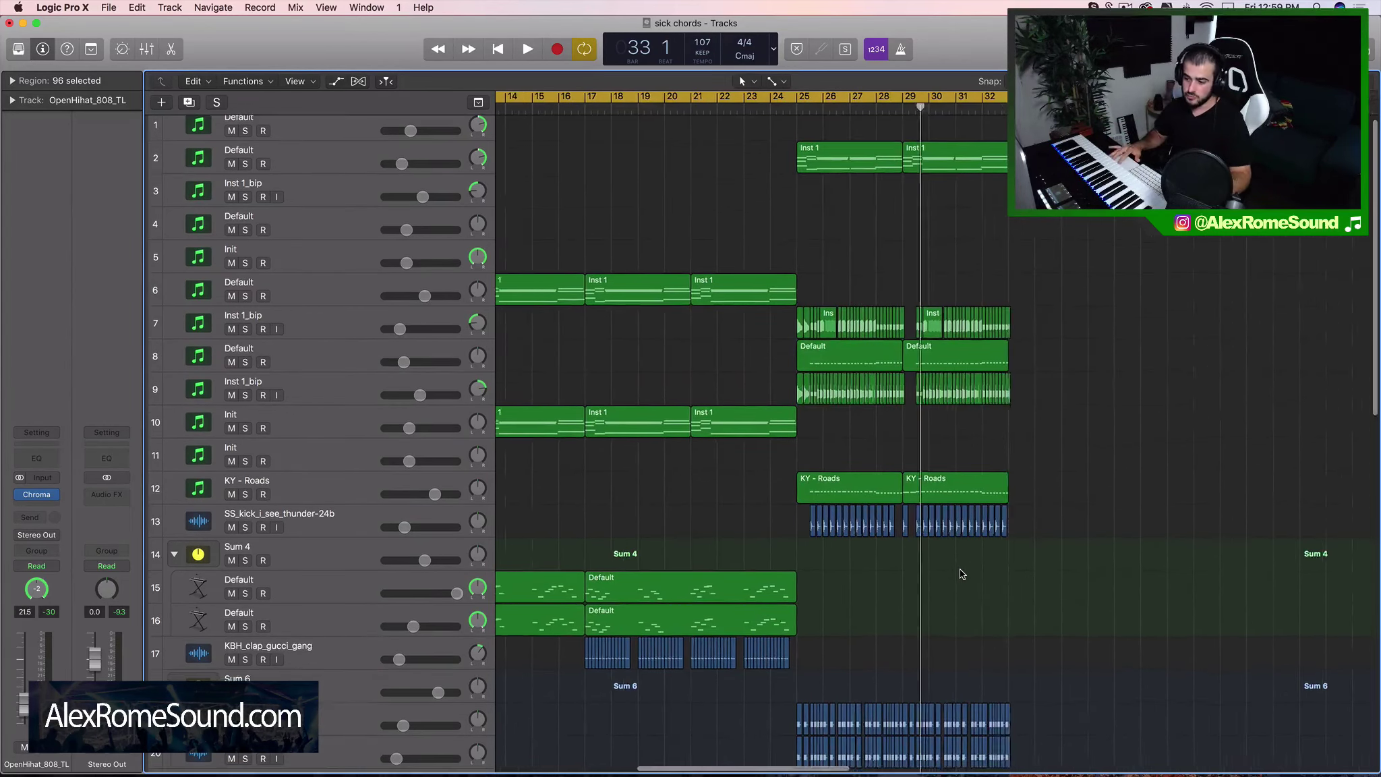
Select the intro's Inst 1 regions in bars -7 to 9 to show which tracks make up that section.
scroll(963, 574, "left", 5)
scroll(962, 574, "down", 12)
scroll(963, 574, "up", 10)
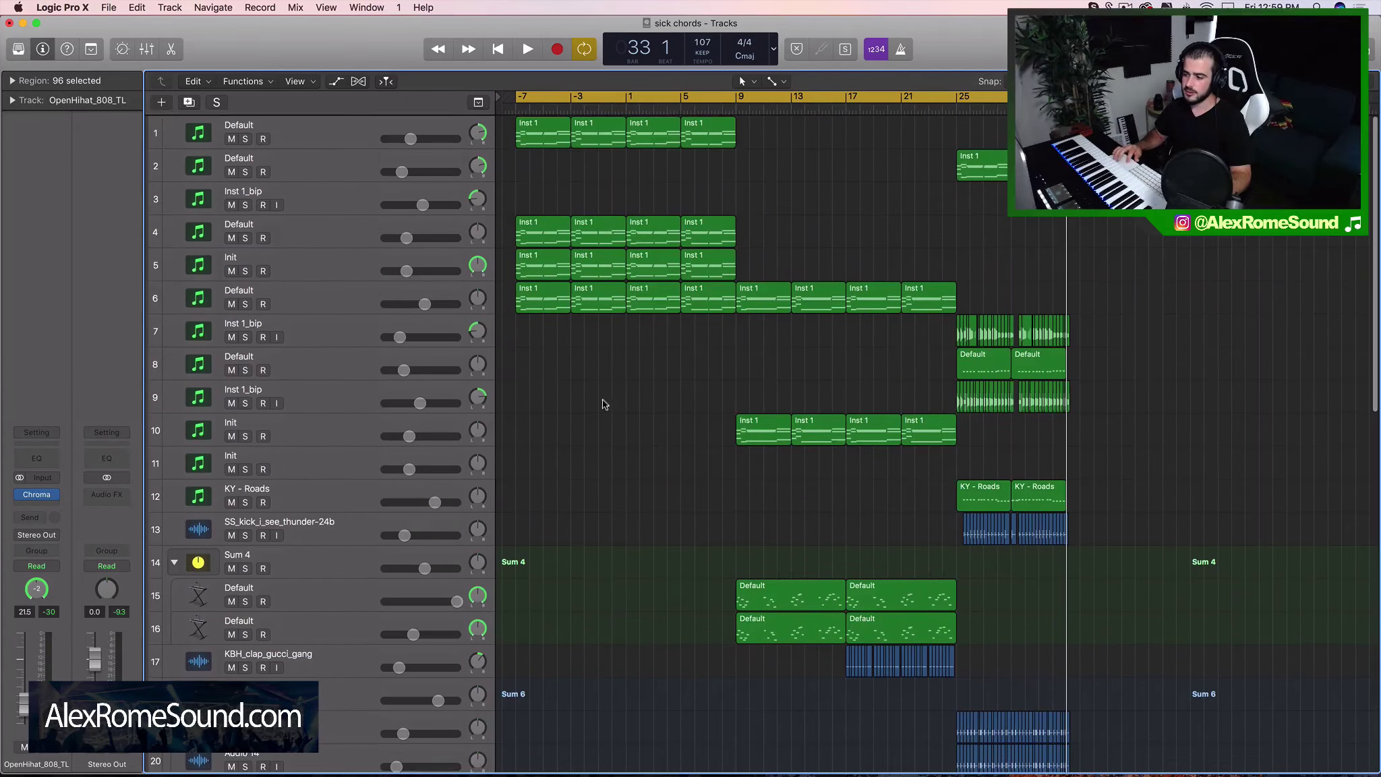
left_click_drag(538, 373, 707, 101)
scroll(720, 219, "down", 1)
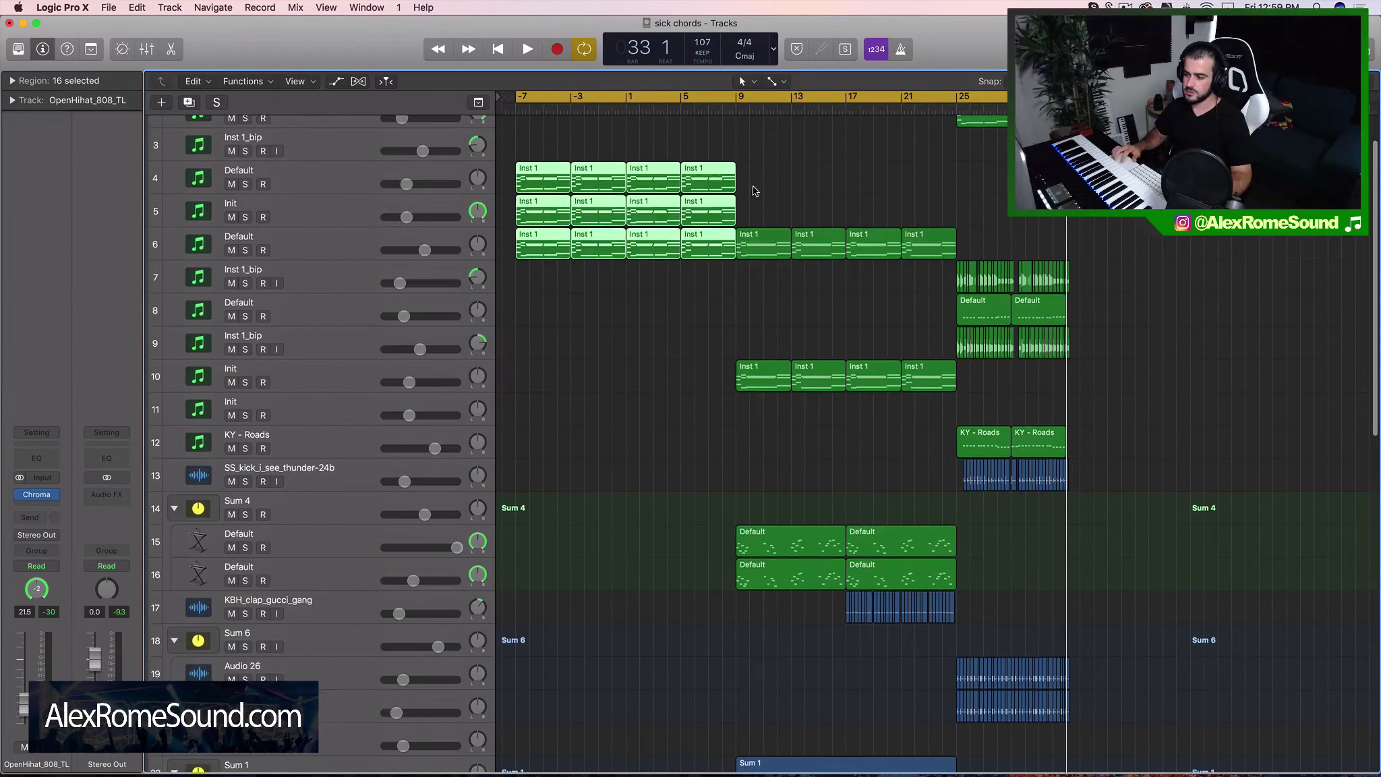
Select the build-up regions in bars 9 to 25, followed by the drop's instrument and kick regions in bars 25 to 33.
left_click_drag(755, 187, 936, 700)
scroll(903, 495, "right", 5)
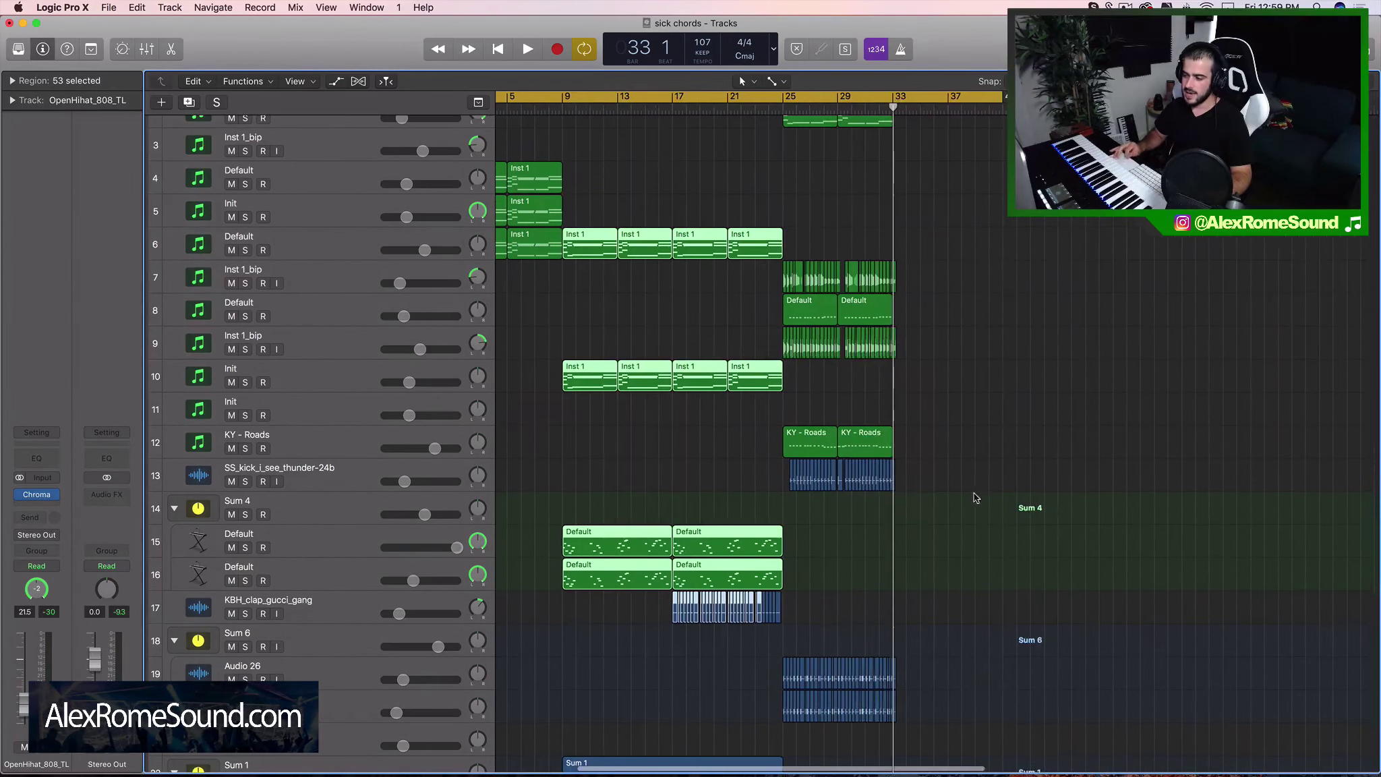
key("super+a")
scroll(975, 498, "up", 2)
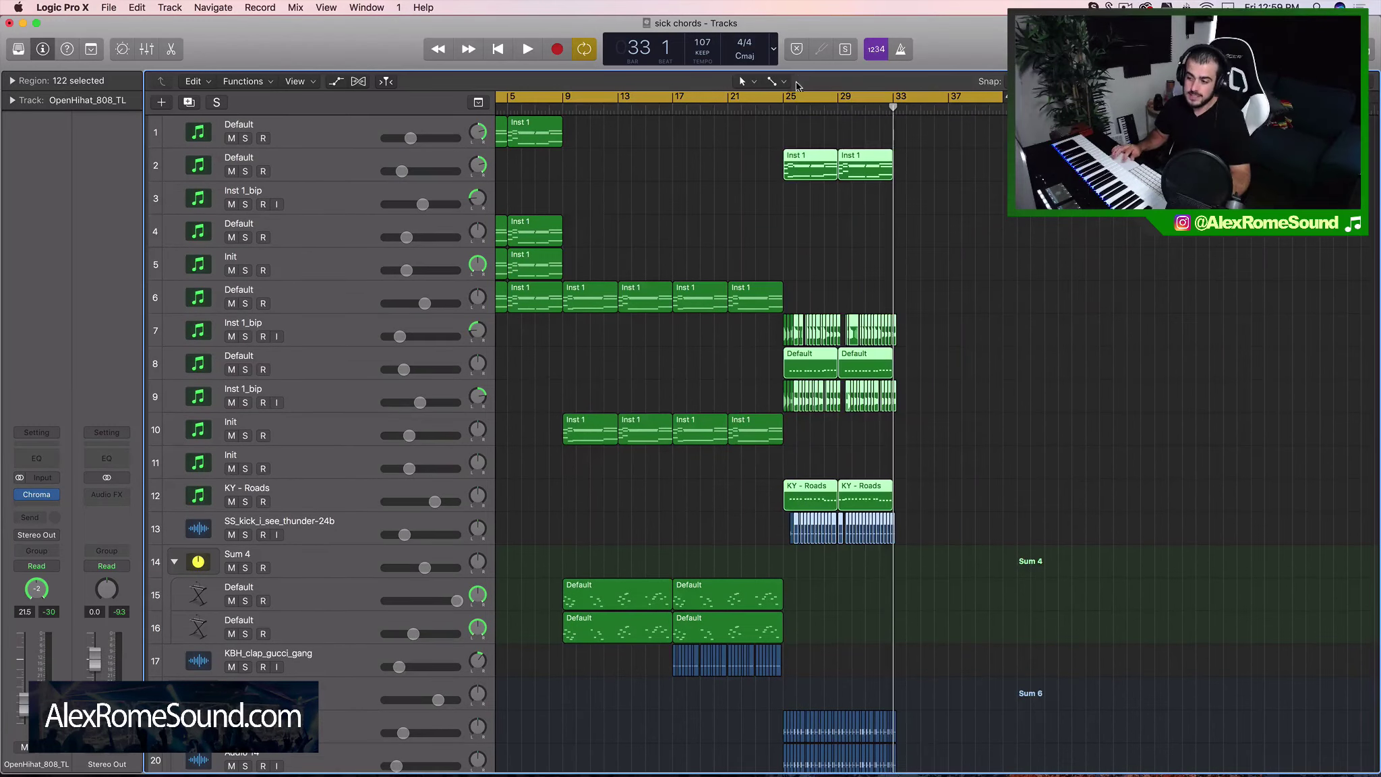
Compare the intro, build-up and drop again by selecting each section's regions in turn.
scroll(742, 337, "left", 5)
left_click_drag(722, 401, 518, 121)
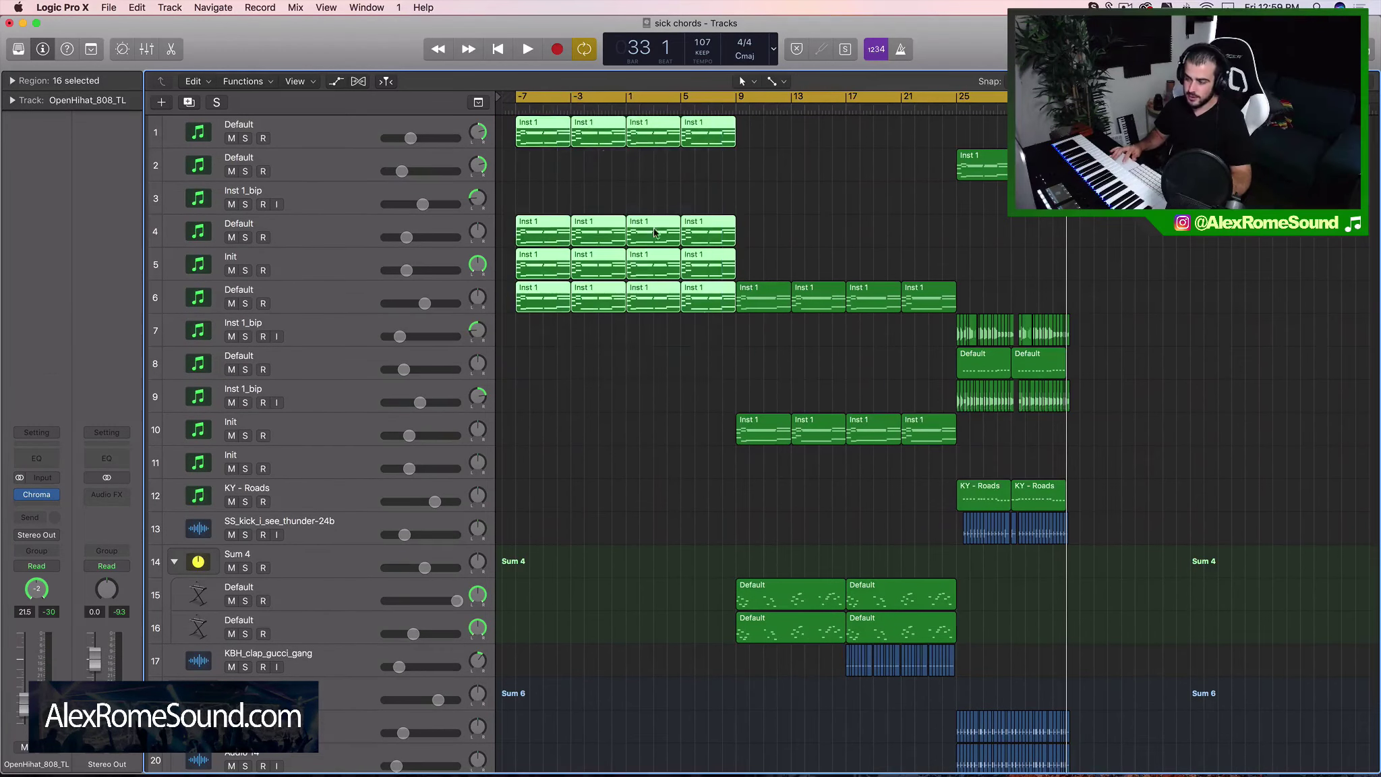
left_click(742, 221)
left_click_drag(687, 346, 487, 66)
left_click_drag(794, 223, 917, 714)
scroll(991, 665, "right", 5)
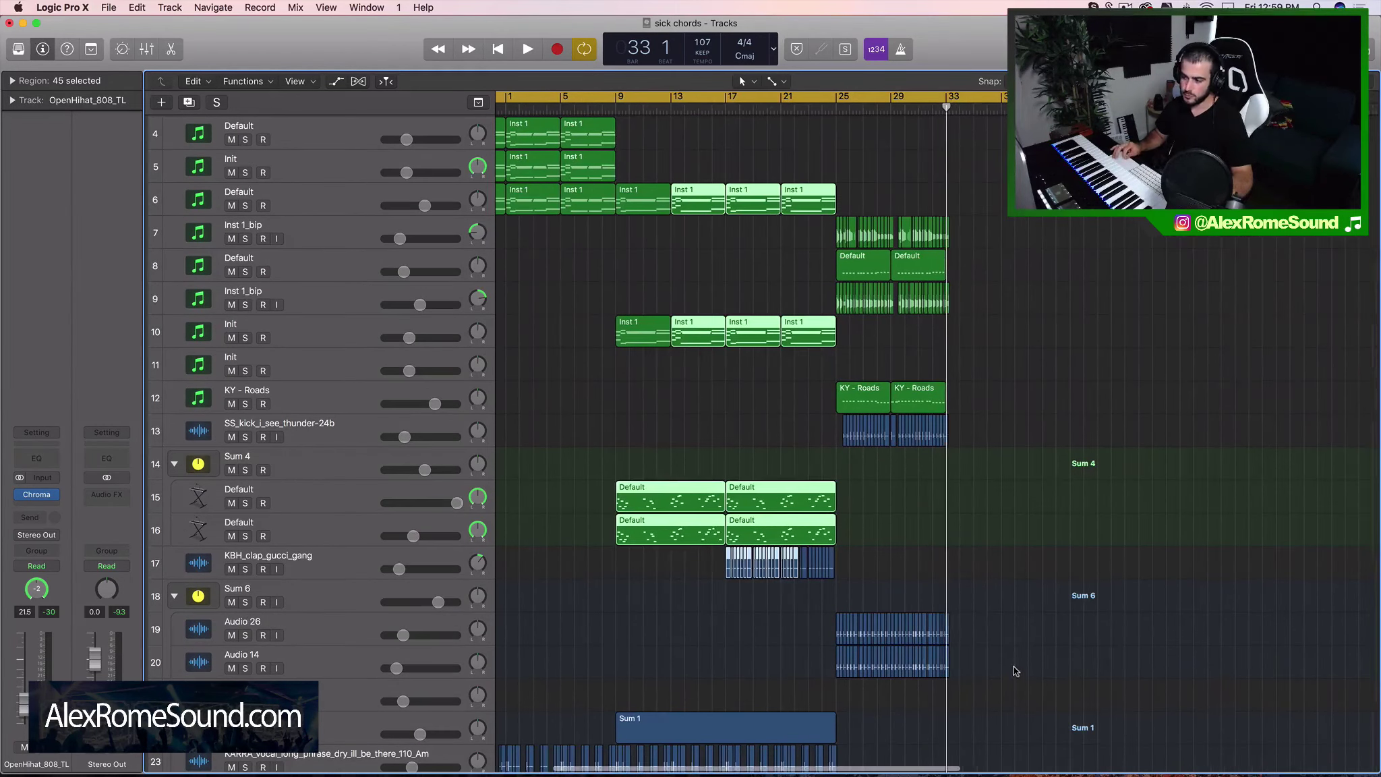
left_click_drag(1013, 667, 842, 197)
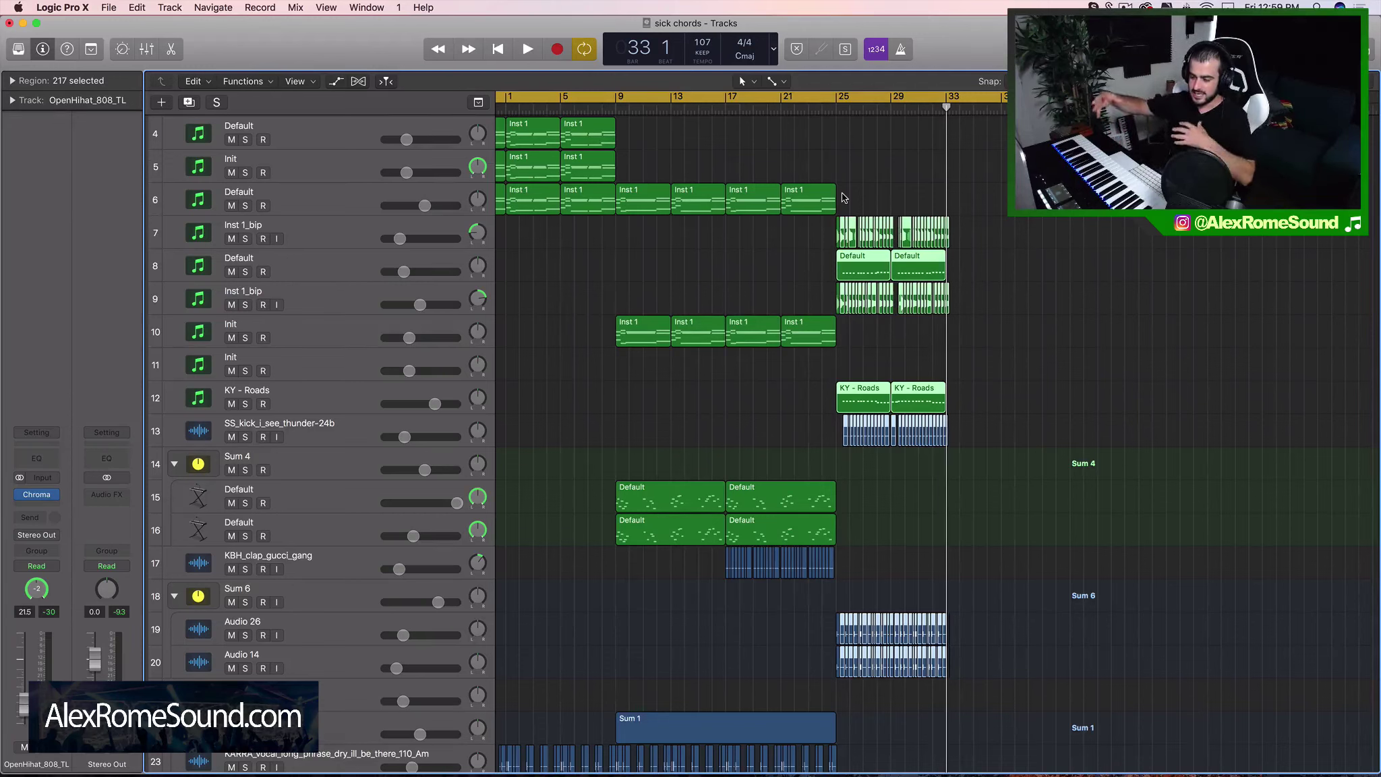
Inspect the drop's regions on tracks 2 to 13 by selecting them, and clear the selection.
scroll(1033, 490, "left", 2)
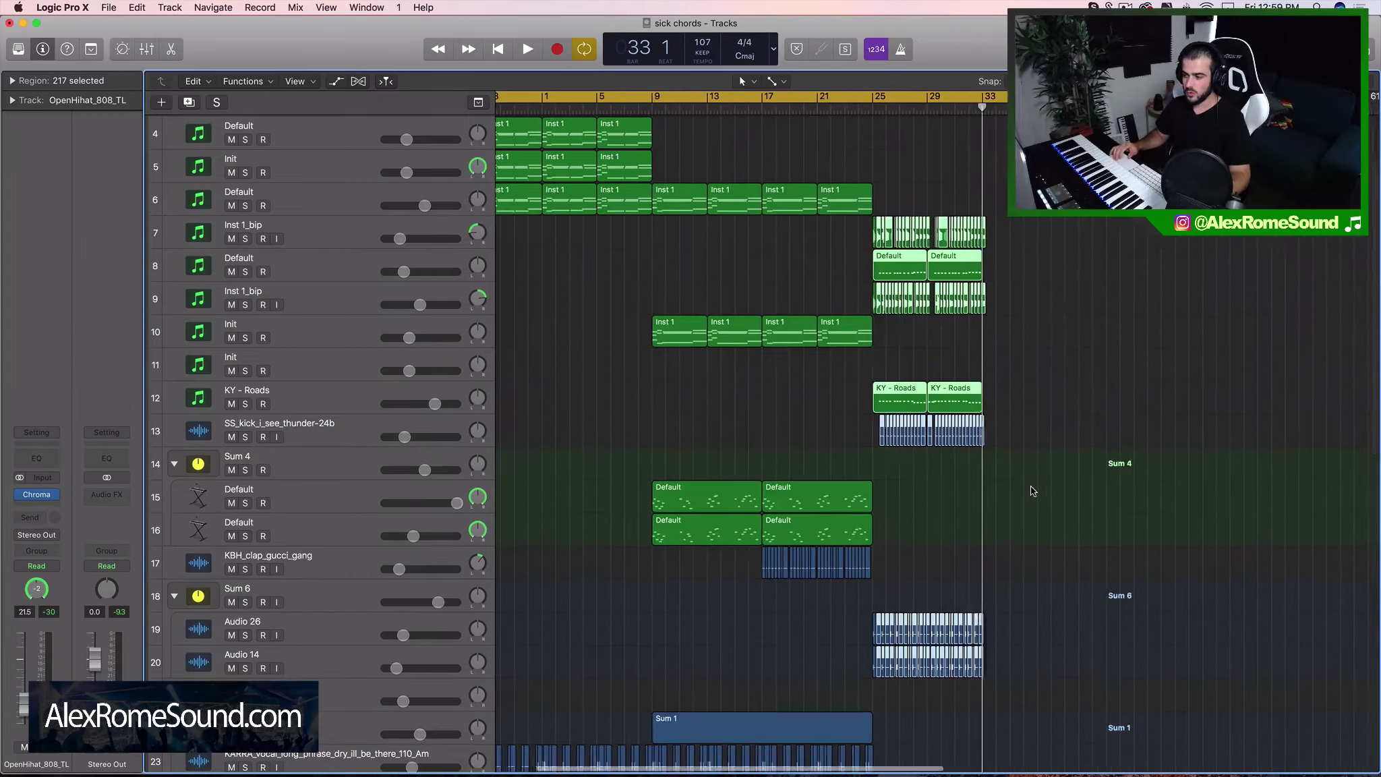
scroll(1033, 490, "up", 5)
left_click_drag(1065, 476, 874, 153)
scroll(1093, 340, "down", 5)
left_click(1094, 339)
scroll(1109, 350, "up", 3)
scroll(1110, 349, "up", 5)
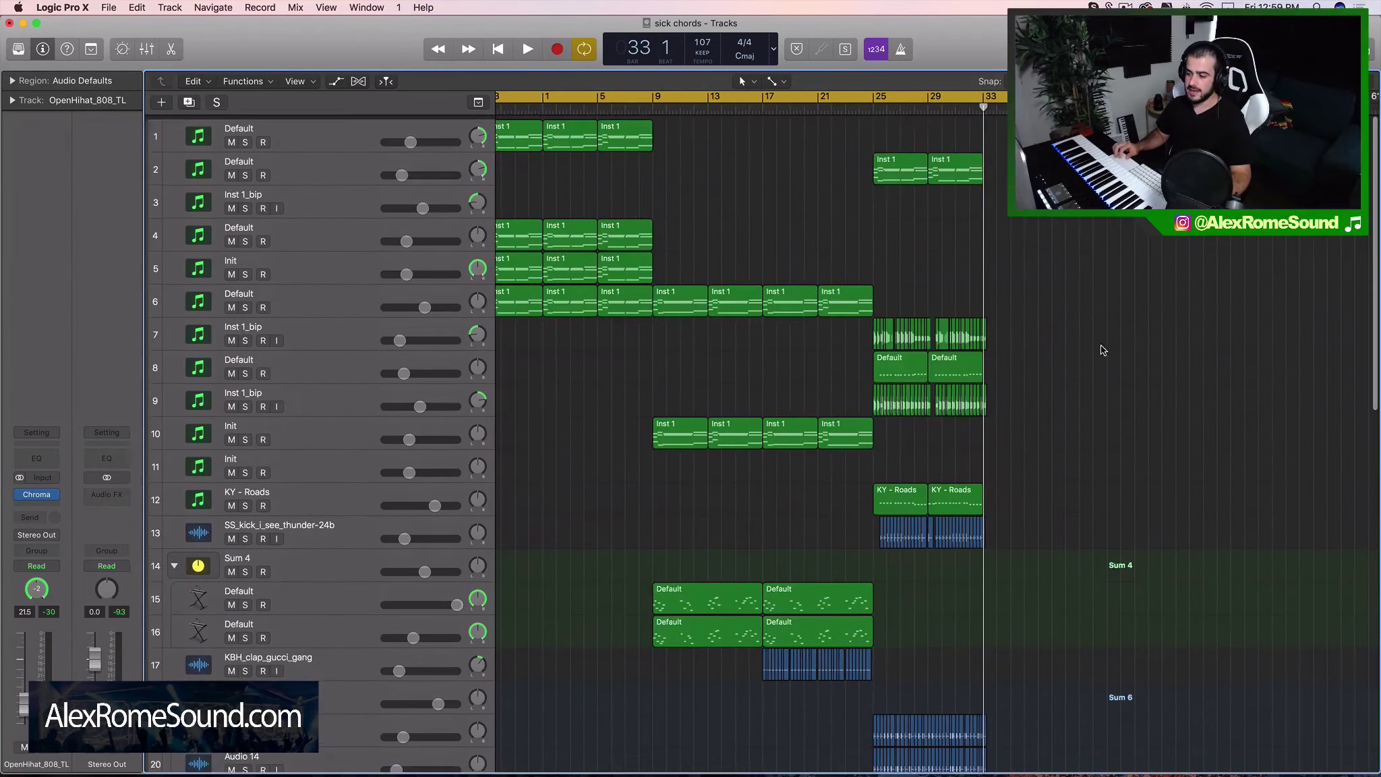
Select the build-up regions in bars 9 to 25, followed by each half of the intro.
scroll(1101, 348, "left", 2)
left_click_drag(757, 268, 948, 734)
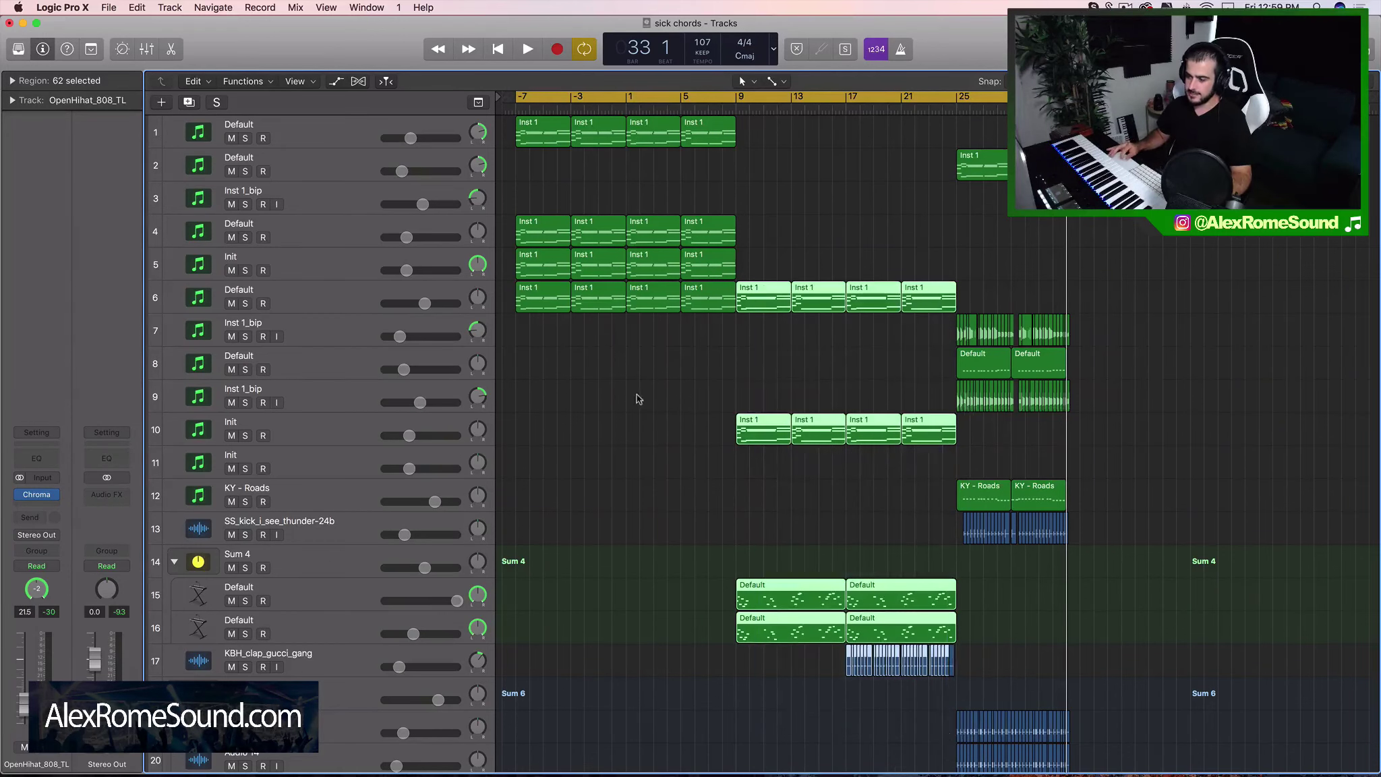
left_click_drag(648, 358, 691, 105)
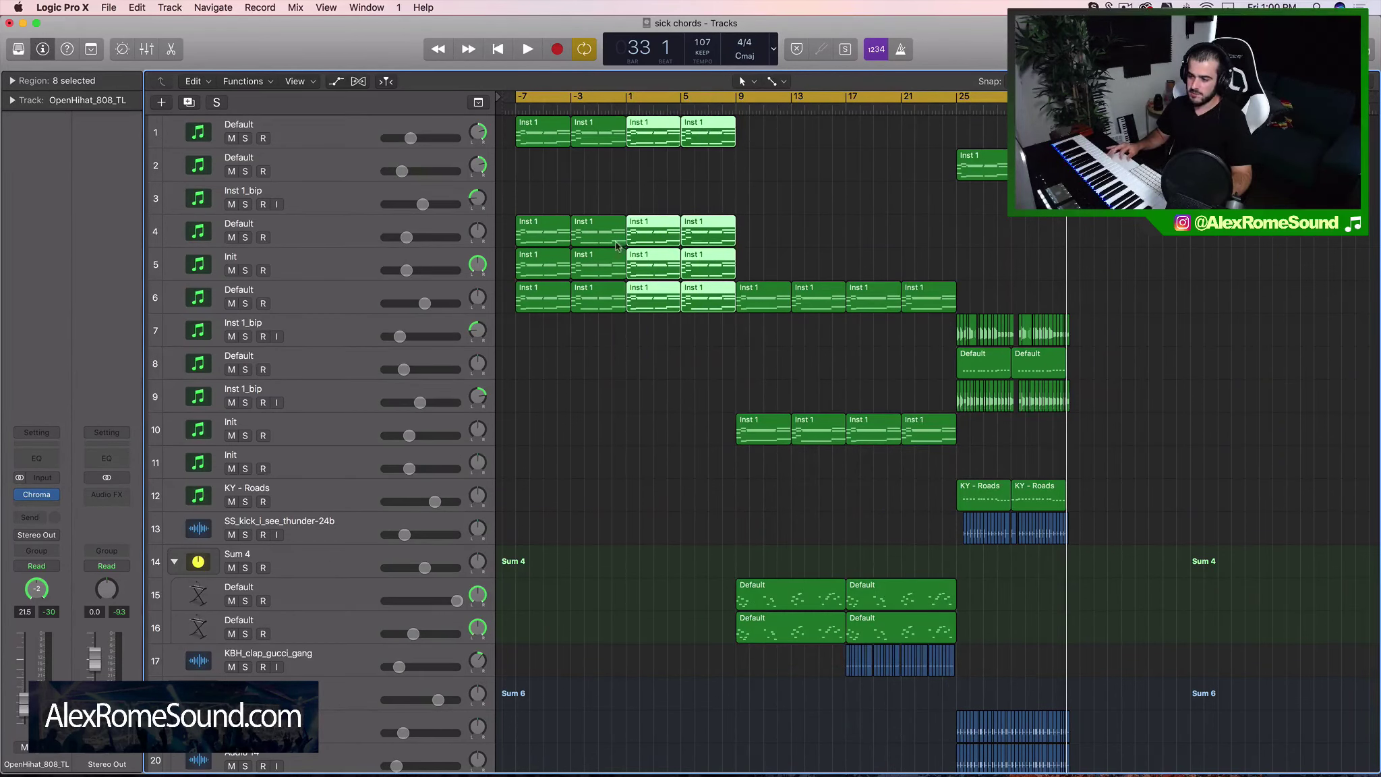
left_click_drag(602, 342, 507, 120)
Select the drop's upper tracks in bars 25 to 33, examine the audio tracks below them, and deselect everything.
scroll(1005, 375, "right", 5)
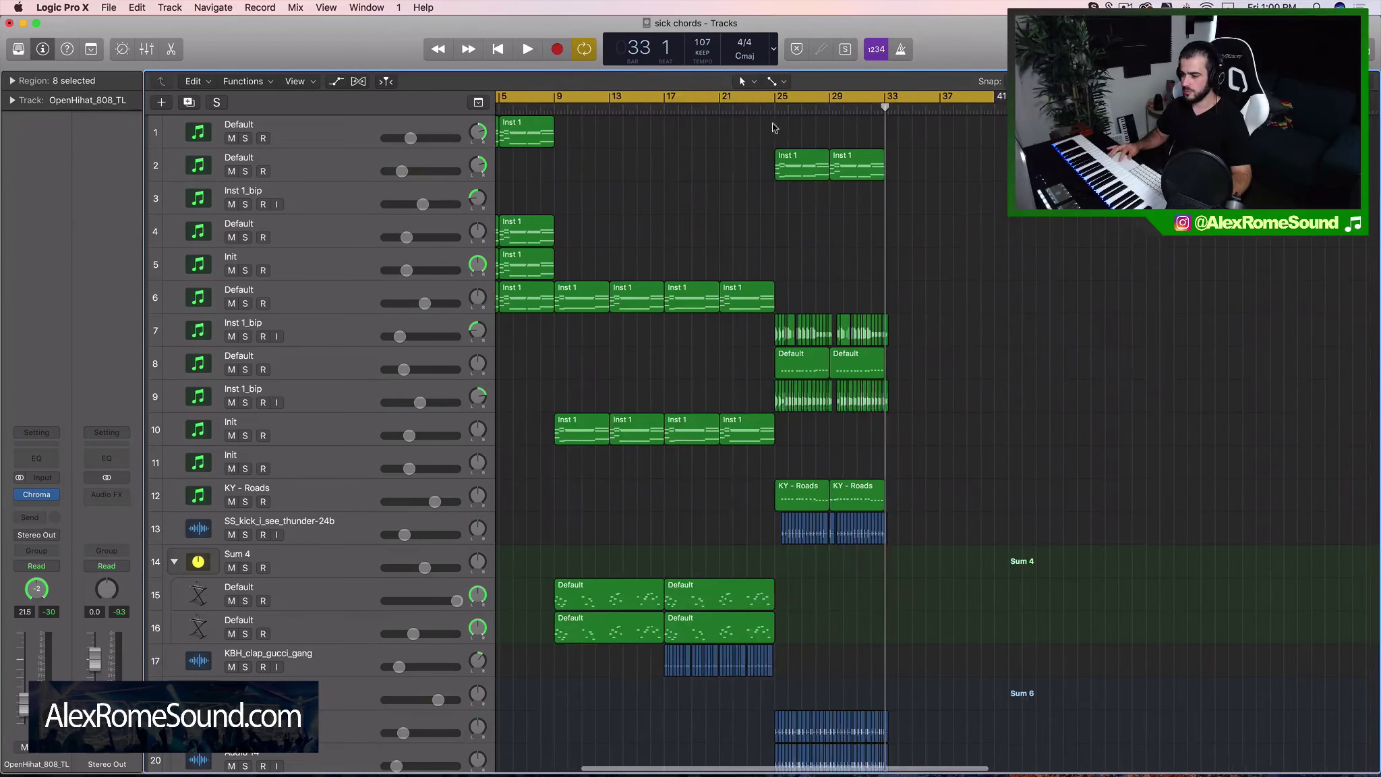
left_click_drag(780, 126, 943, 596)
scroll(943, 597, "down", 7)
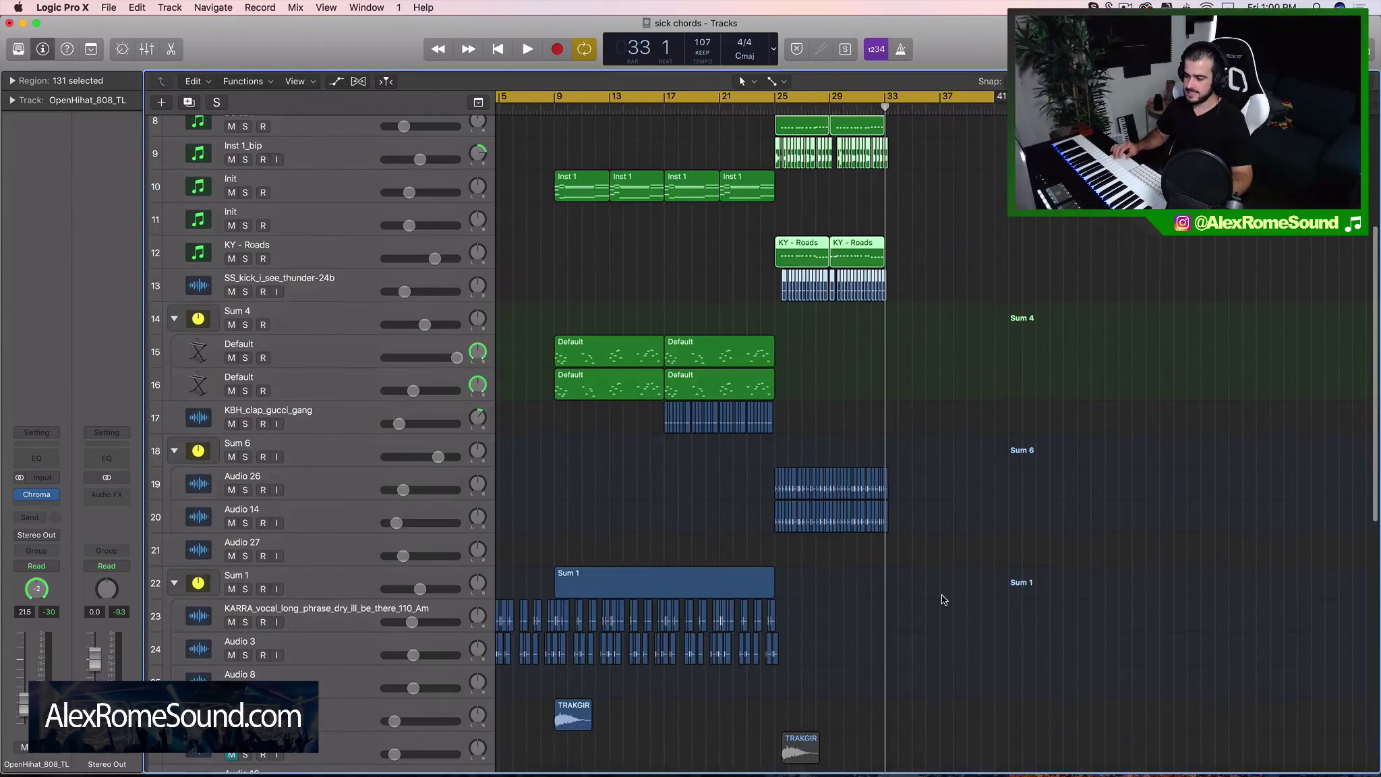
scroll(943, 597, "right", 2)
scroll(943, 597, "up", 1)
scroll(943, 600, "up", 6)
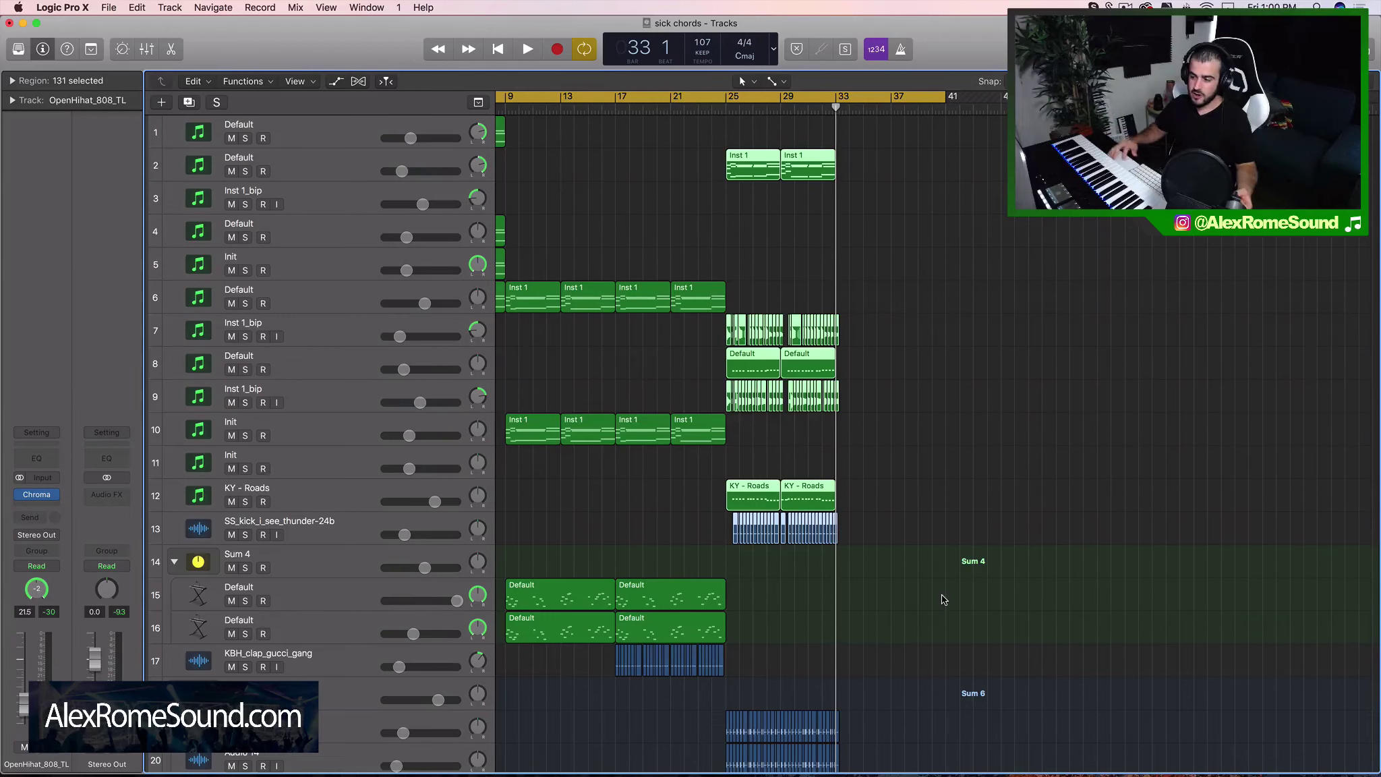
left_click(1082, 660)
Select the build-up regions on tracks 6 to 17 for a closer look, and clear the selection.
scroll(776, 372, "left", 5)
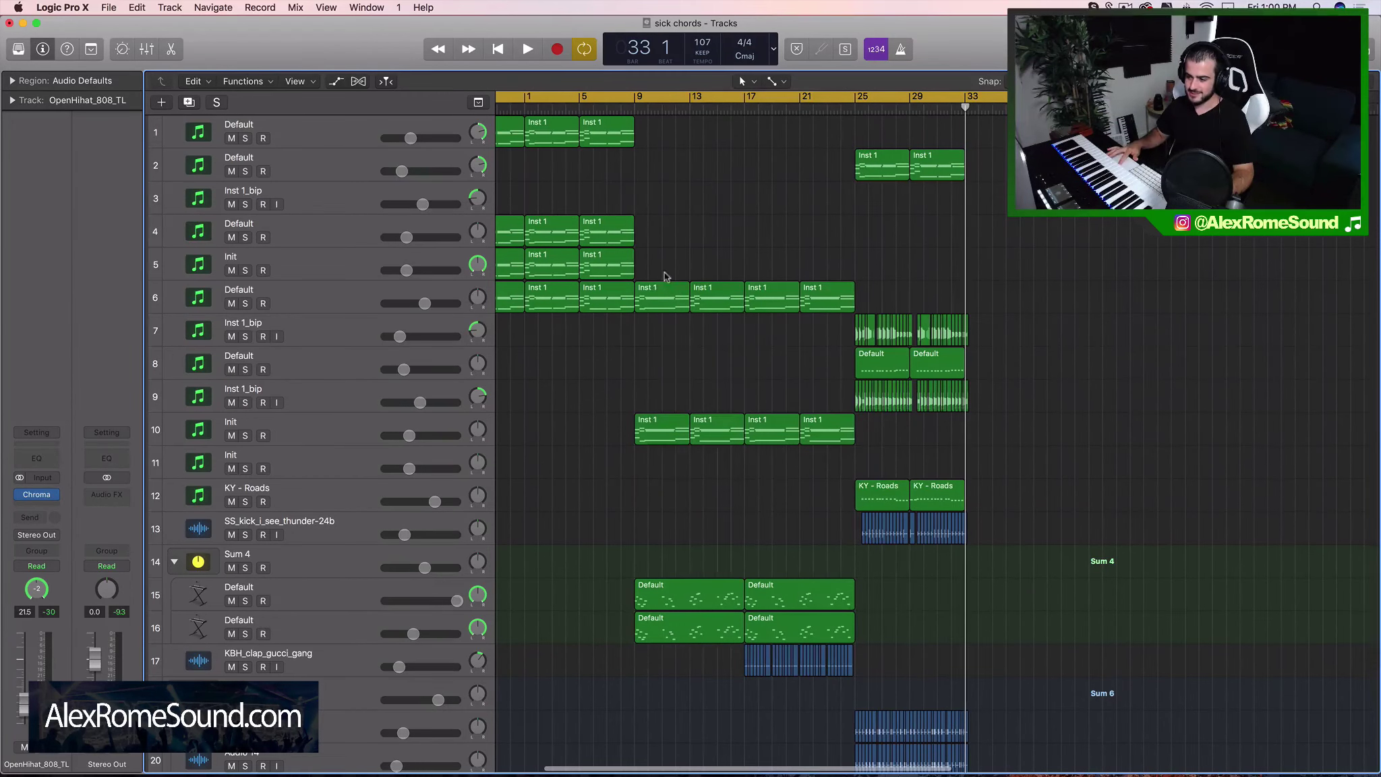
left_click_drag(665, 272, 813, 651)
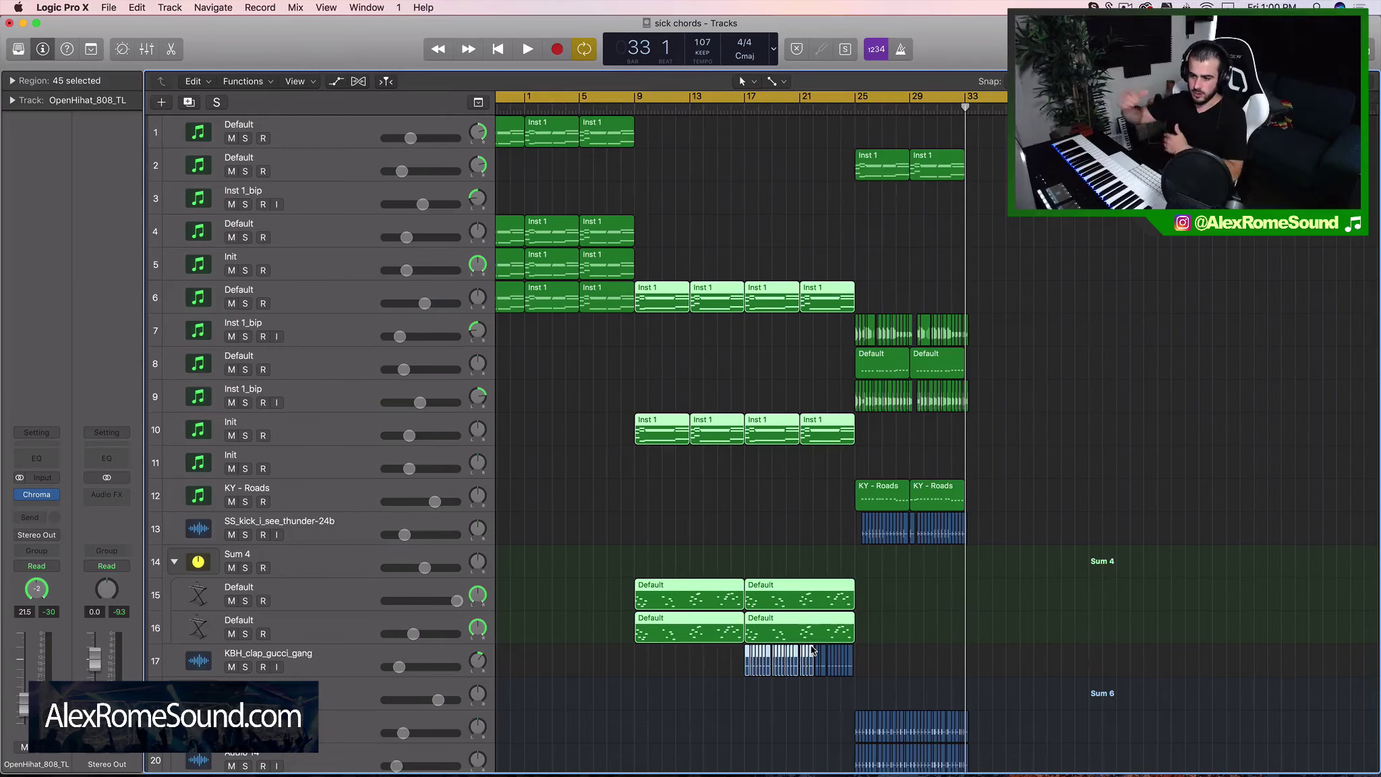
left_click(1094, 332)
Look over the whole arrangement from the first instrument track down to the Sum 3 stack.
scroll(1094, 332, "down", 12)
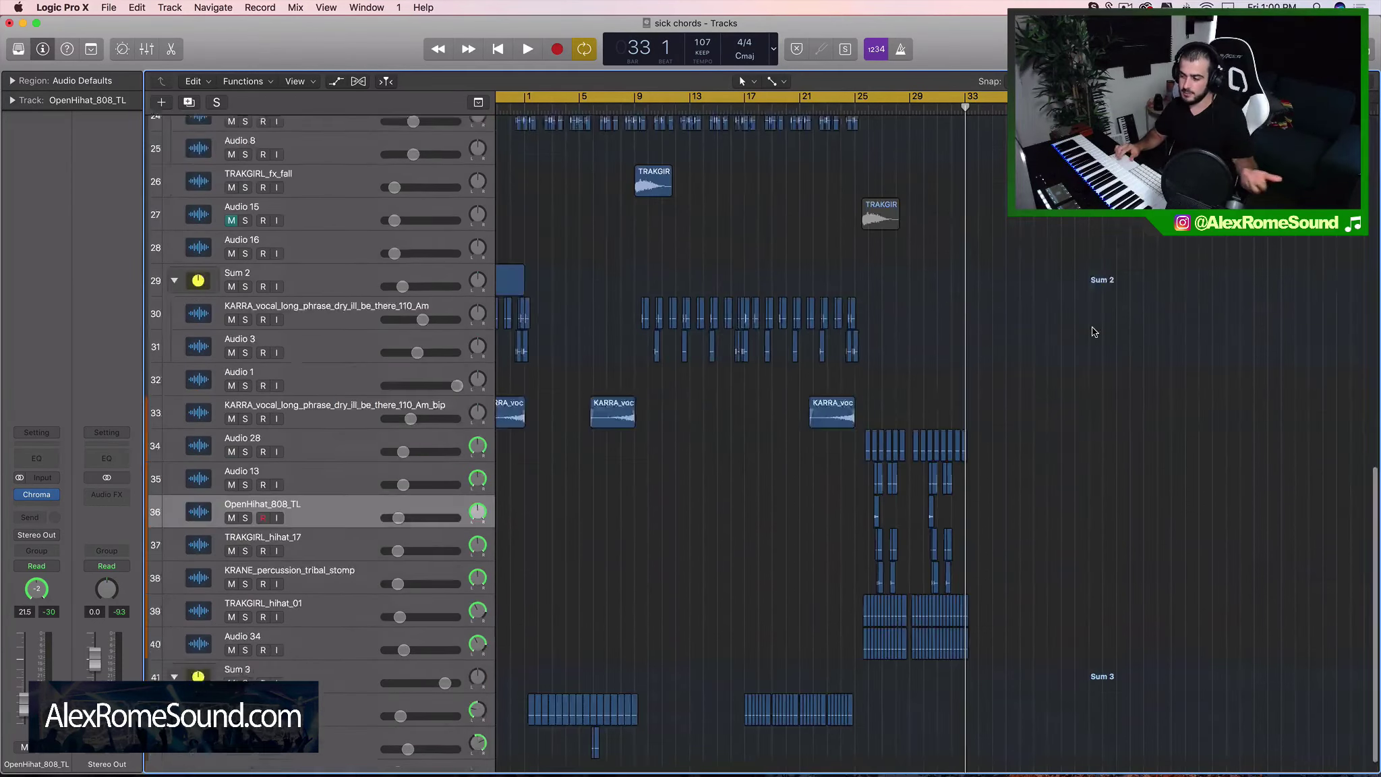
scroll(1094, 332, "up", 10)
scroll(1094, 332, "down", 11)
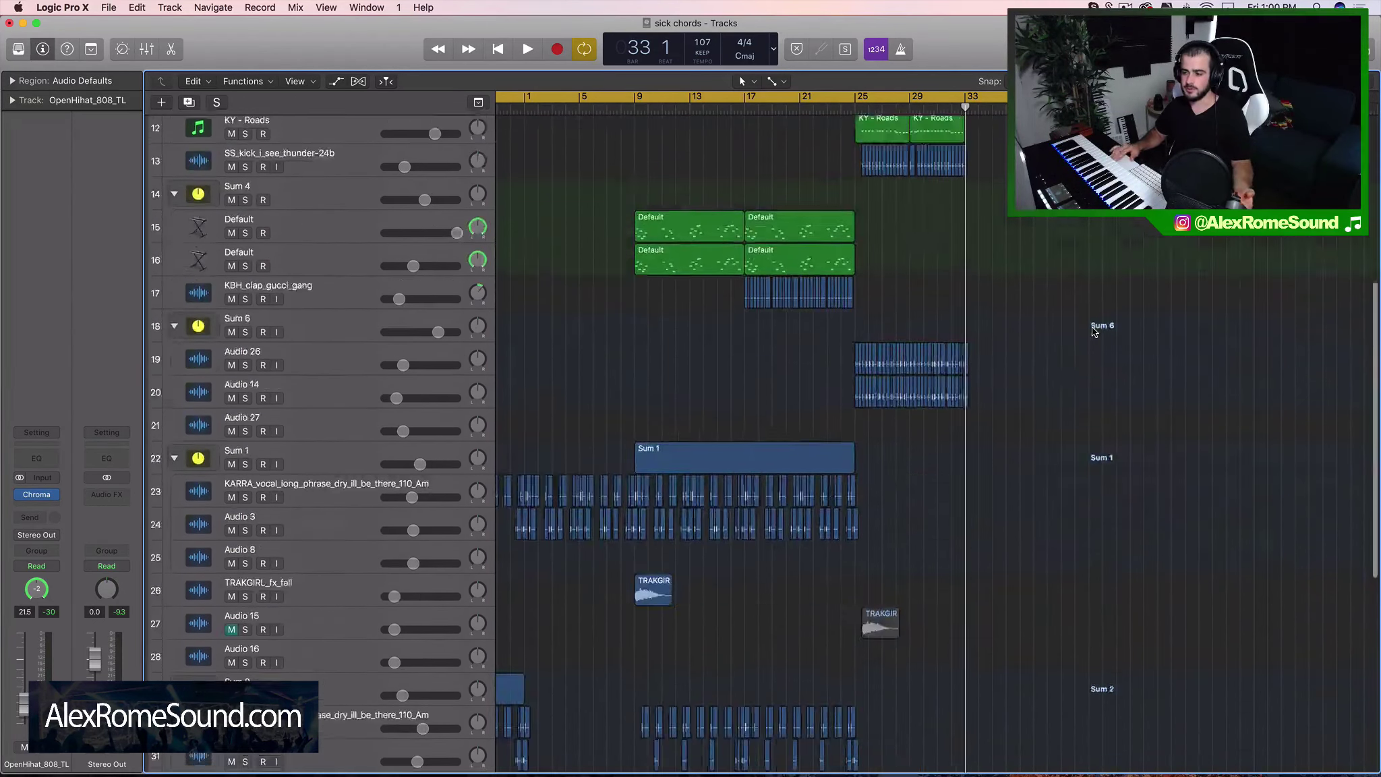
scroll(445, 665, "left", 3)
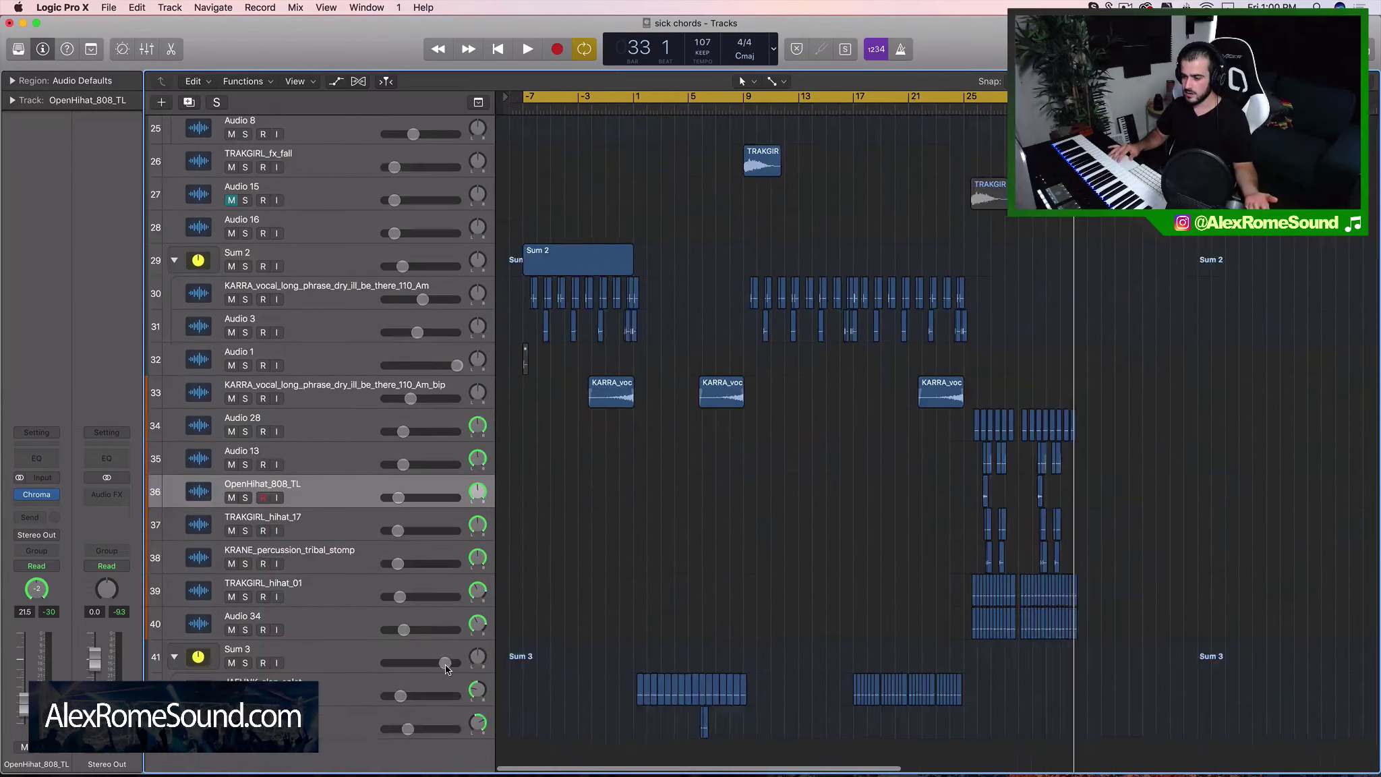
scroll(444, 665, "up", 12)
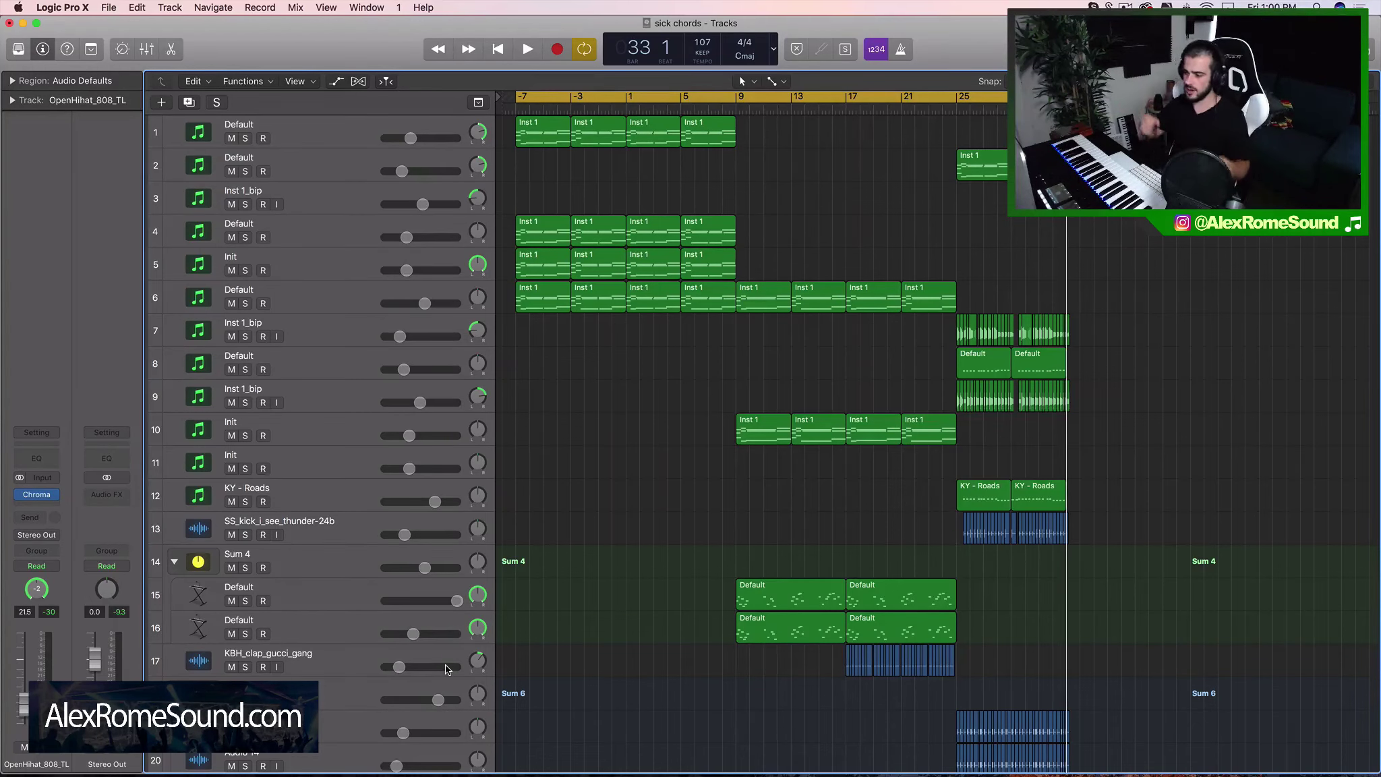
Repeat the drop's regions on tracks 2 to 13 once, placing the copies from bar 33.
scroll(445, 667, "right", 6)
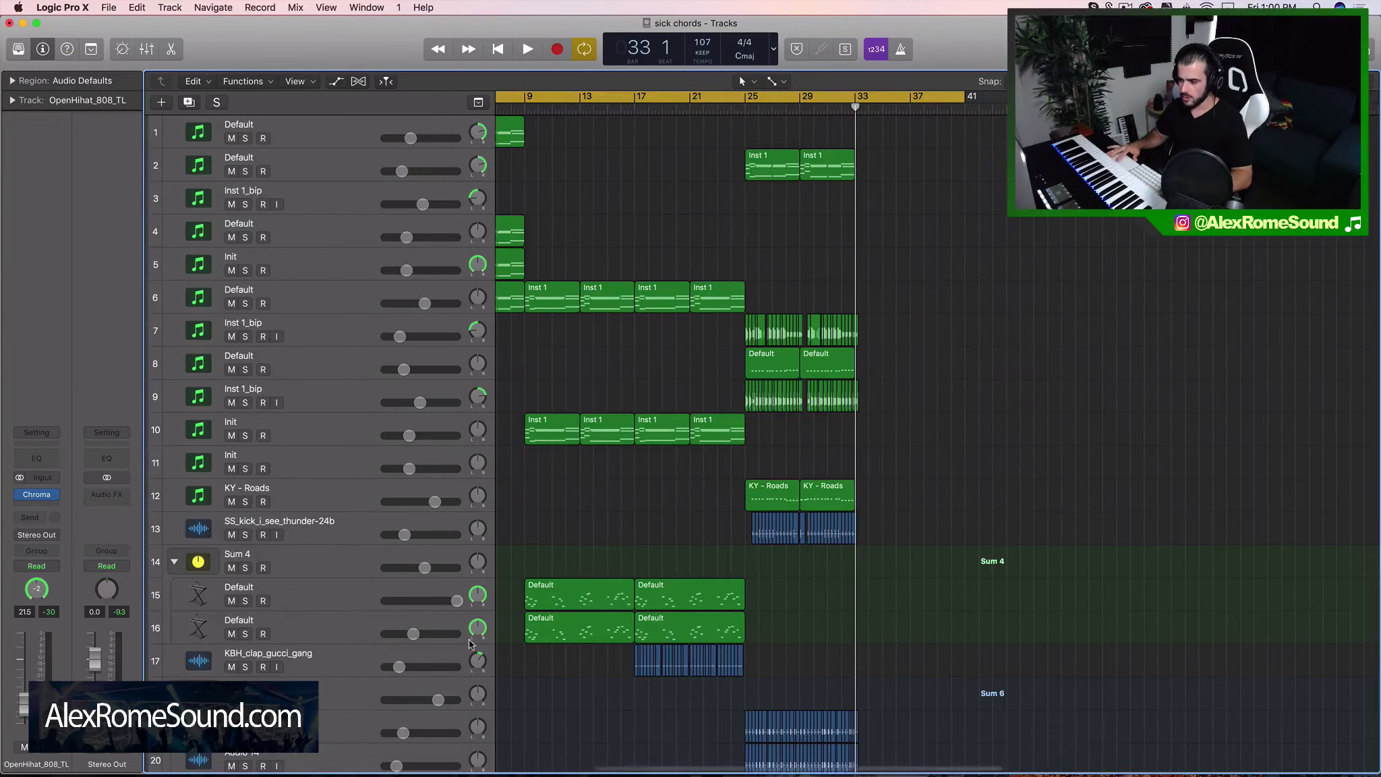
key("super+Right")
key("super+Right")
key("super+Right")
key("super+Right")
scroll(756, 549, "left", 3)
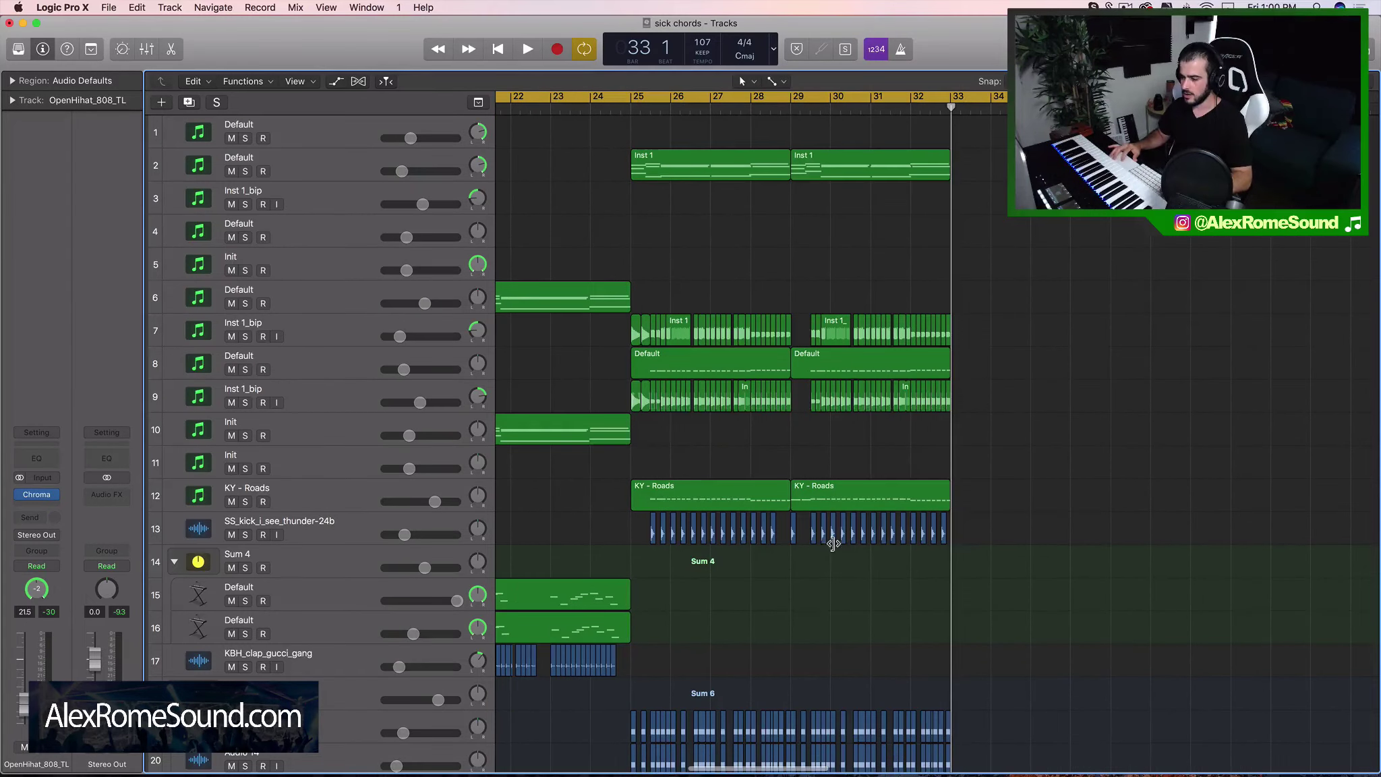
left_click_drag(1075, 539, 638, 128)
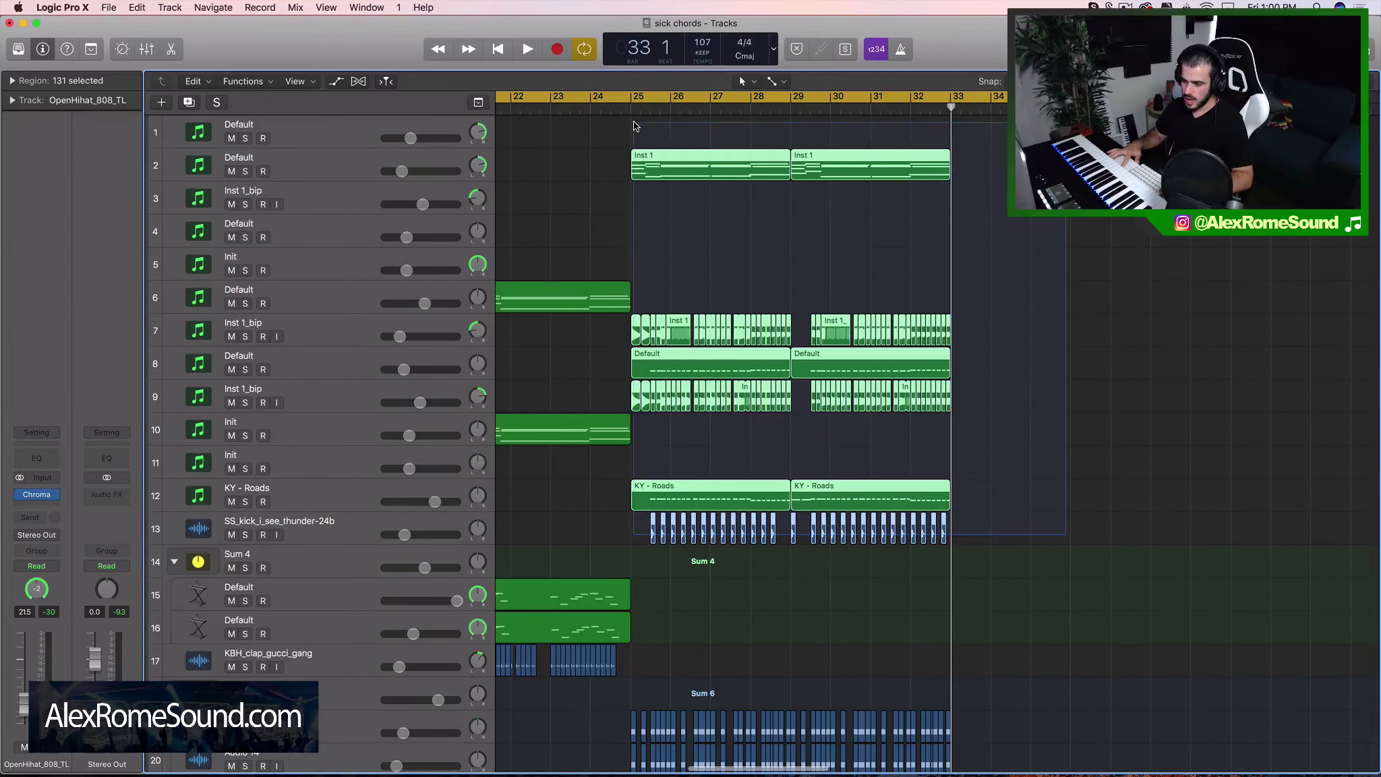
Repeat the Audio 26 and Audio 14 regions of the drop once, starting at bar 33.
scroll(903, 298, "down", 10)
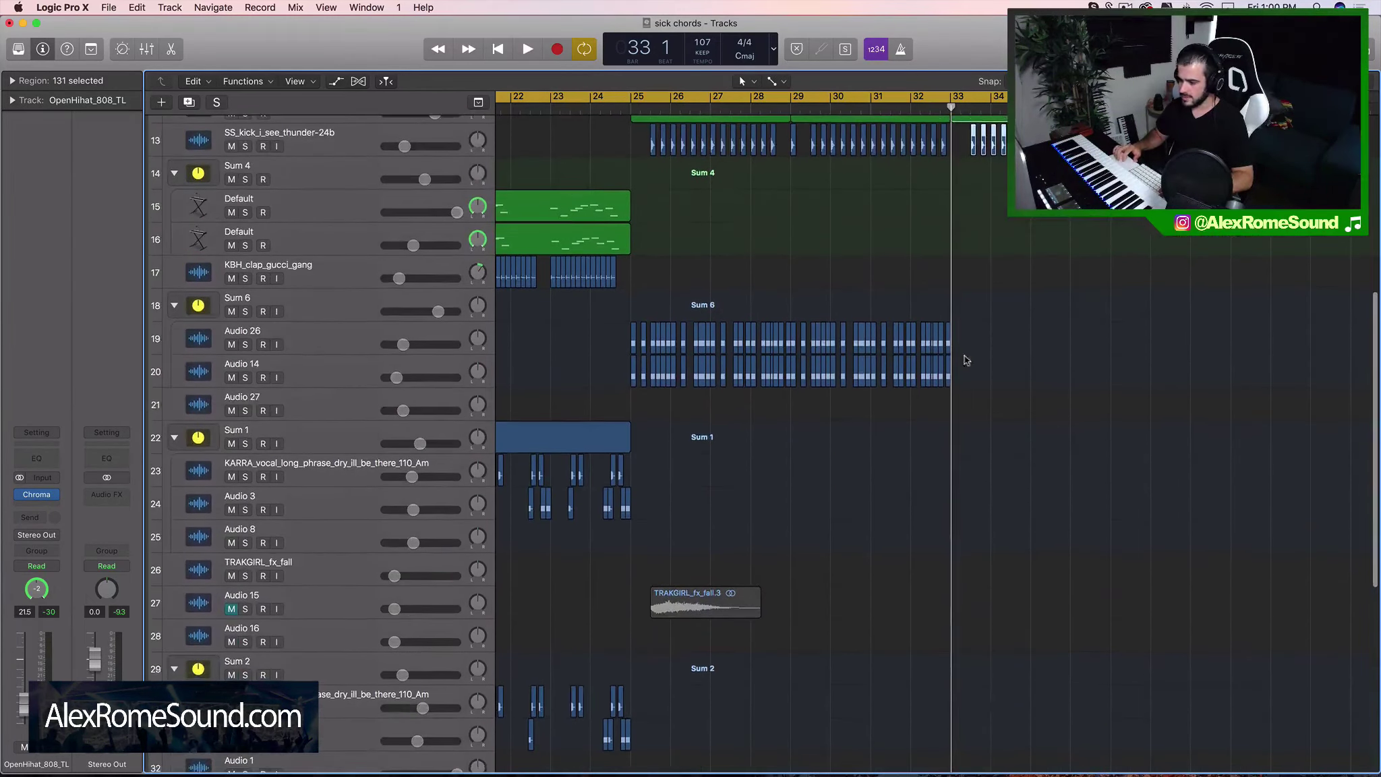
left_click_drag(1024, 398, 612, 341)
key("super+r")
scroll(993, 466, "down", 1)
scroll(993, 466, "right", 3)
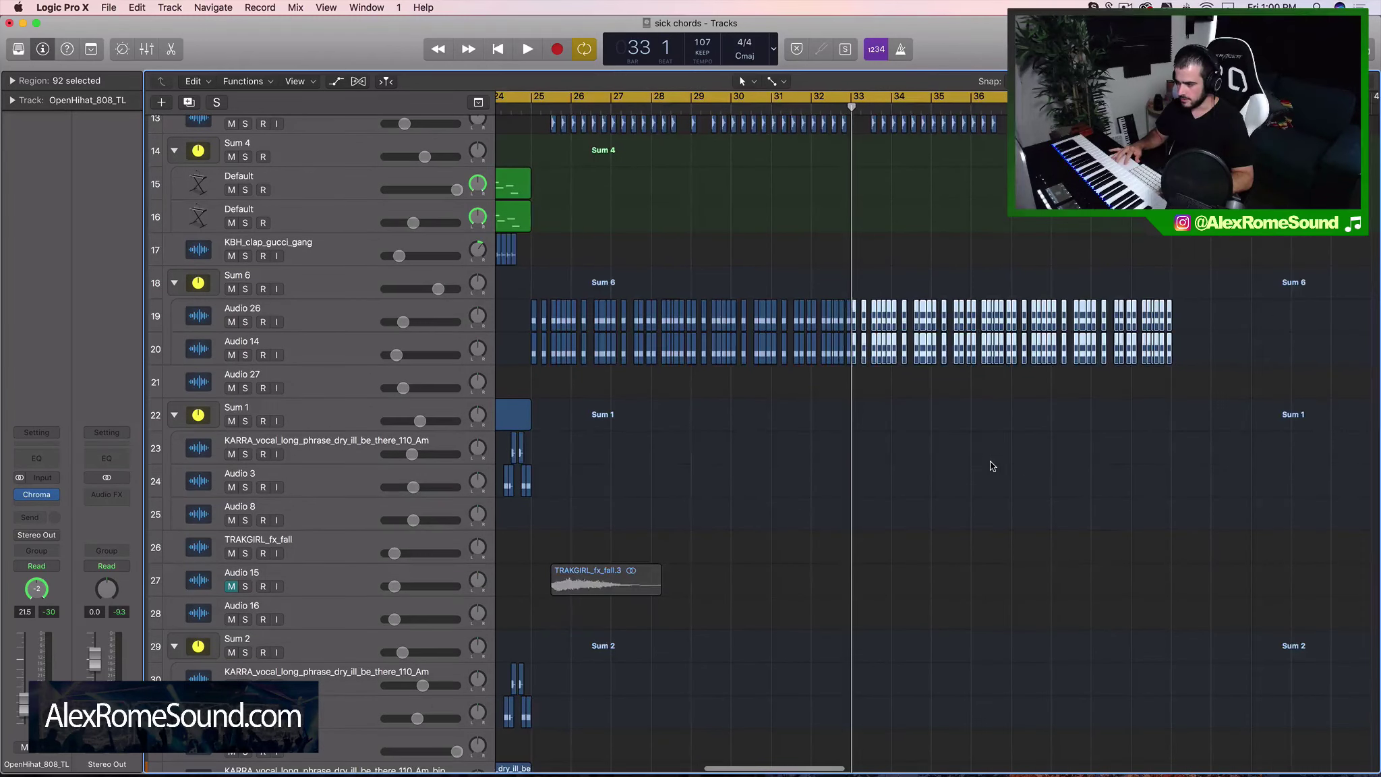
Repeat the drop's clap, hi-hat and percussion regions on tracks 34 to 40 once after bar 33.
key("super+Right")
key("super+Right")
scroll(1005, 442, "down", 10)
scroll(1005, 441, "left", 4)
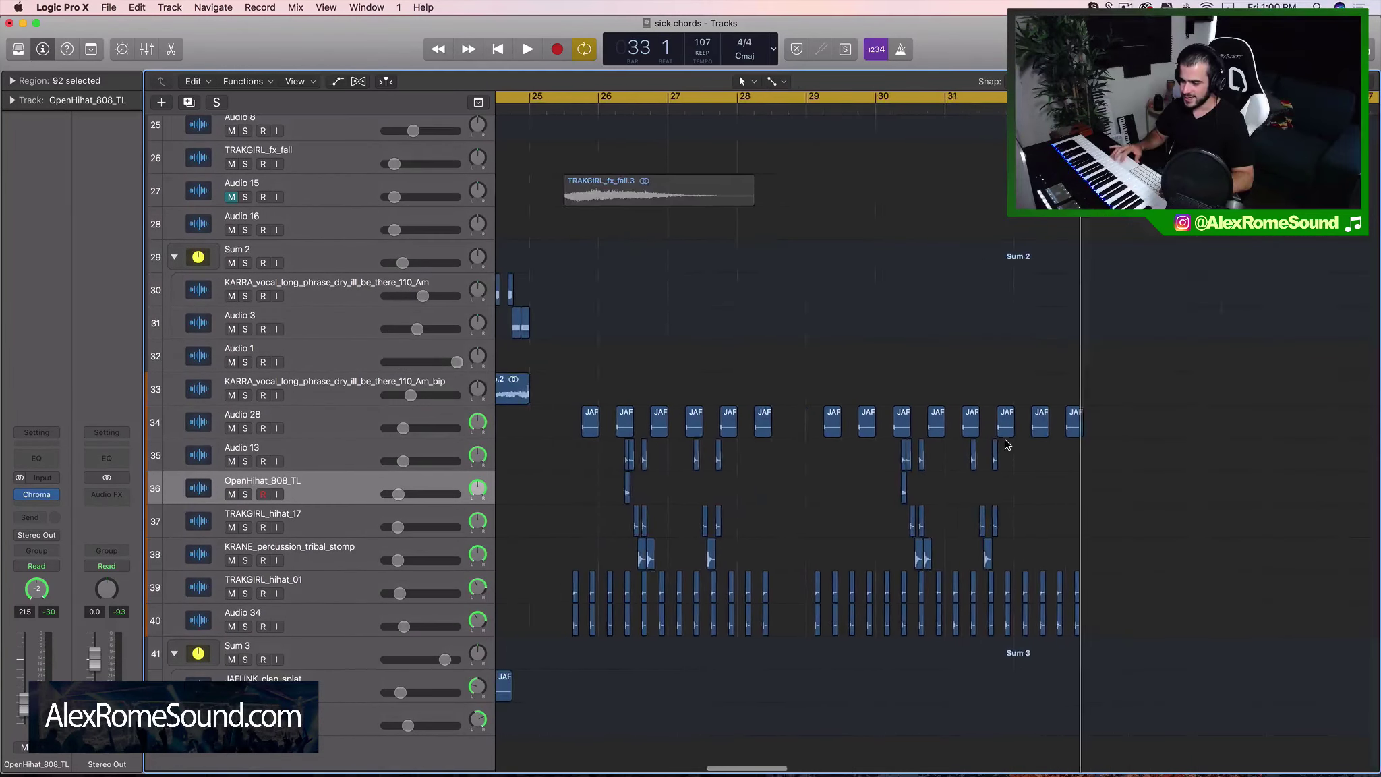
left_click_drag(1172, 691, 594, 421)
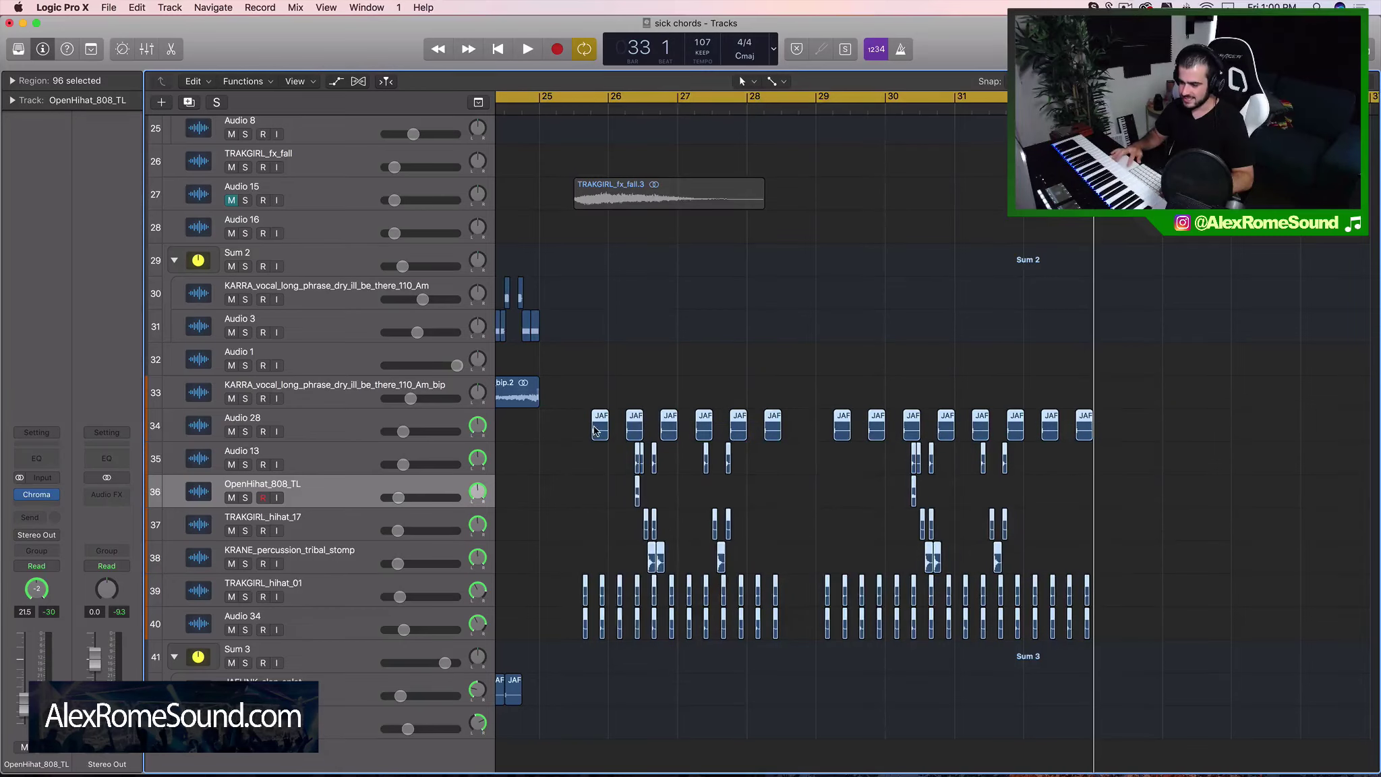
scroll(709, 483, "left", 3)
scroll(710, 483, "right", 4)
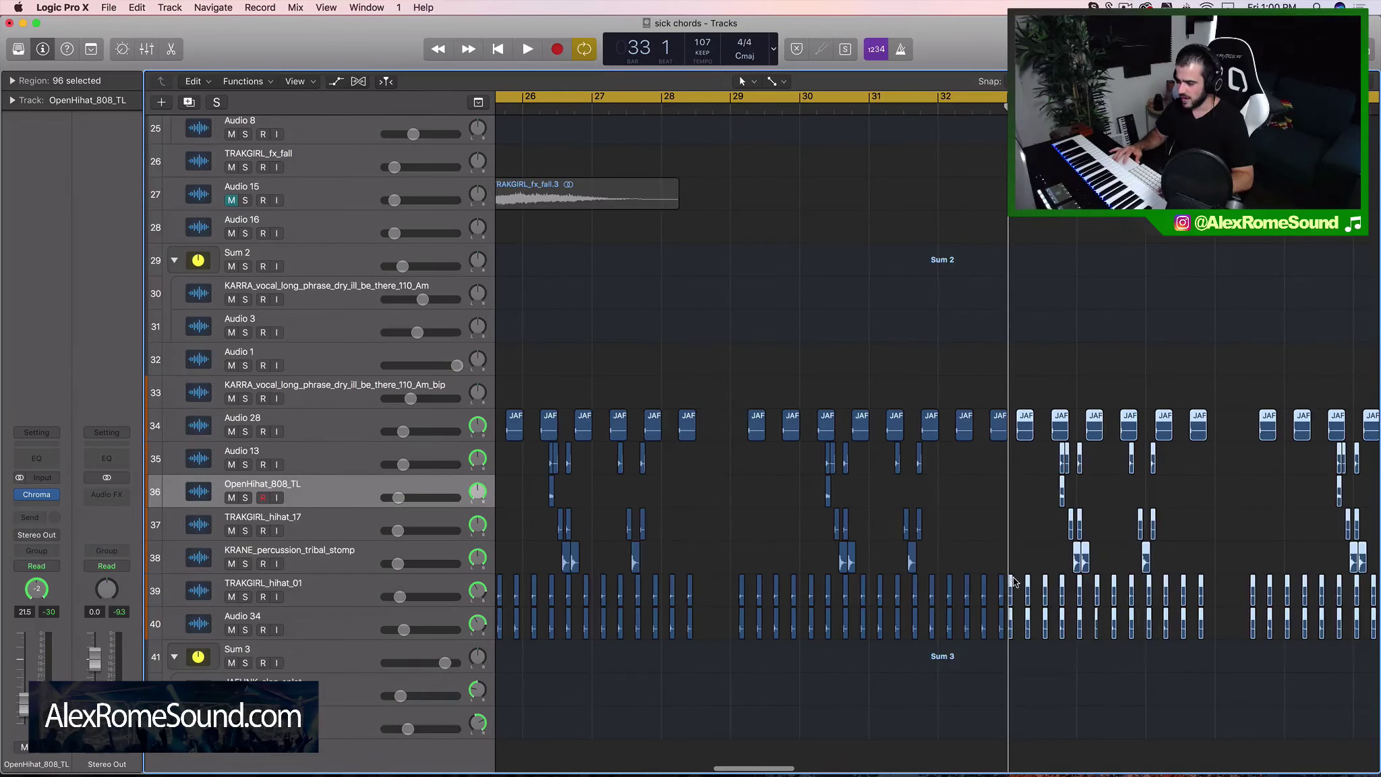
Move the copied percussion regions so the first TRAKGIRL_hihat_01 copy starts at 33 3 3 1.
scroll(1015, 582, "left", 5)
key("super+Right")
key("super+Right")
key("super+Right")
key("super+Right")
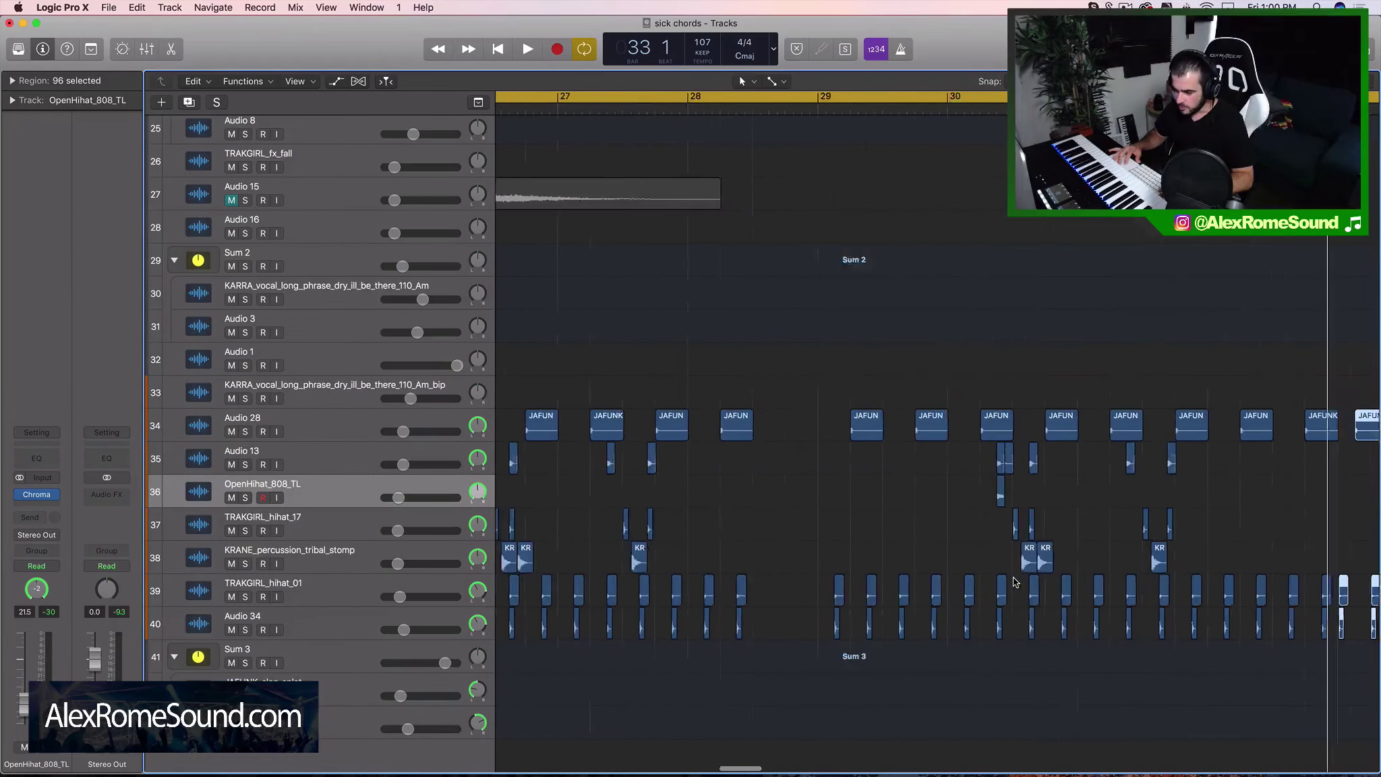
scroll(1015, 583, "left", 5)
scroll(1016, 582, "right", 8)
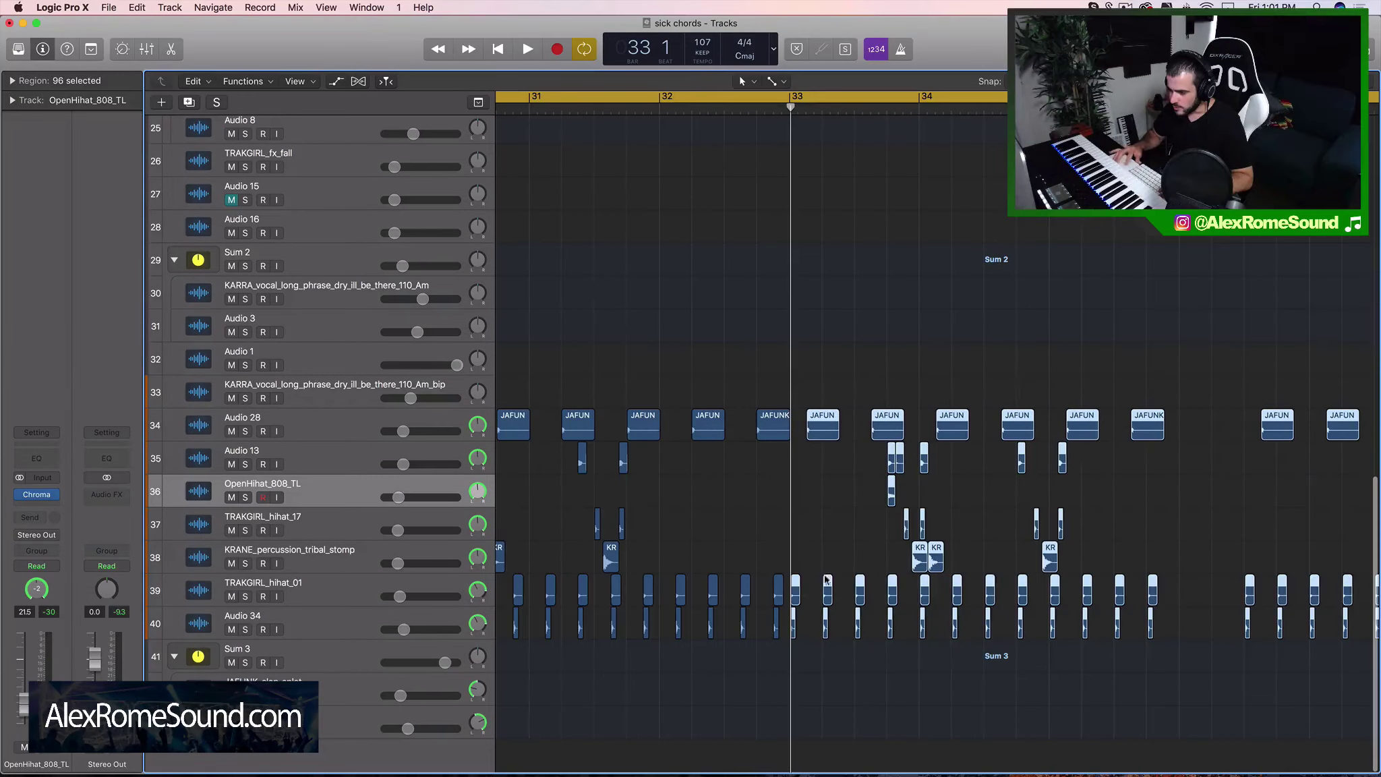
left_click_drag(796, 597, 877, 593)
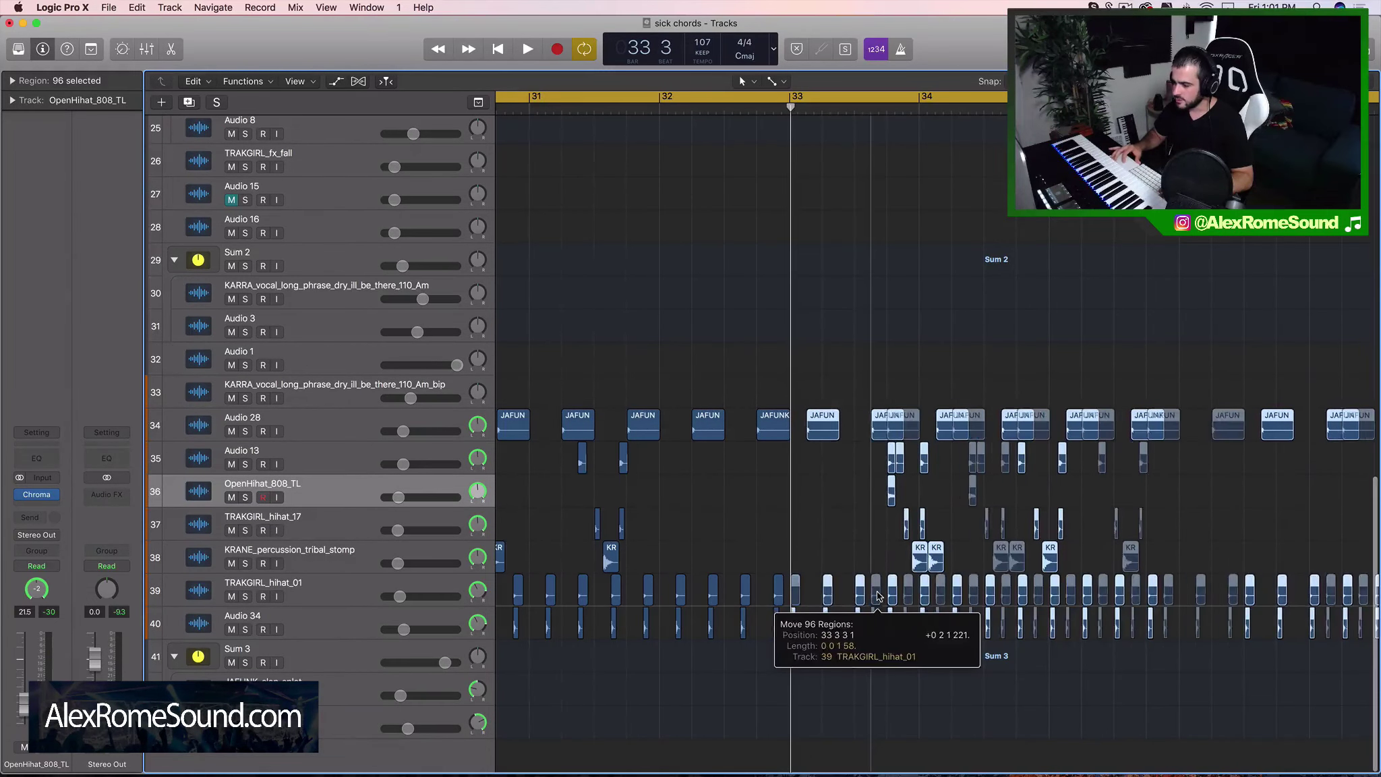
Compare the copied percussion's offset after bar 33 with the original pattern's offset after bar 25.
key("super+Left")
key("super+Left")
key("super+Left")
key("super+Left")
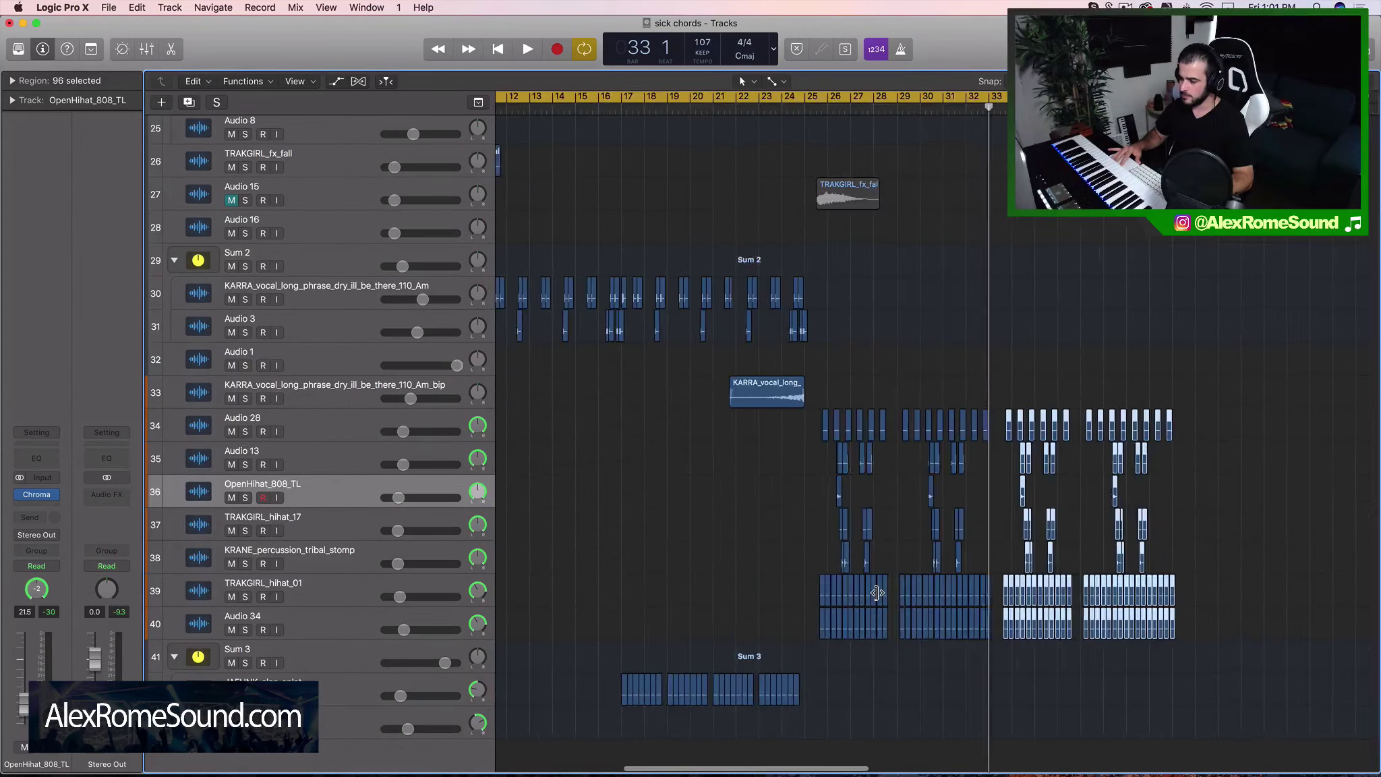
key("super+Right")
key("super+Right")
key("super+Right")
key("super+Right")
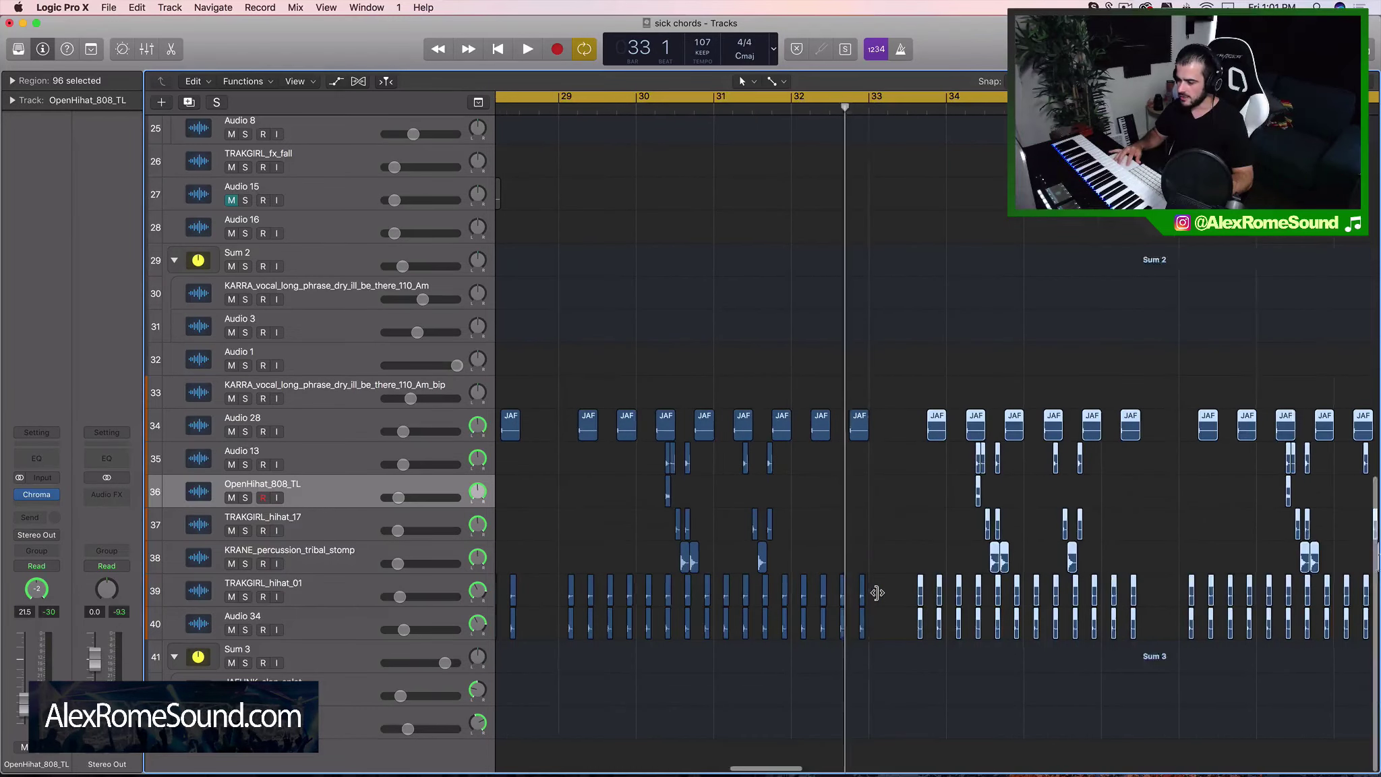
scroll(878, 593, "left", 15)
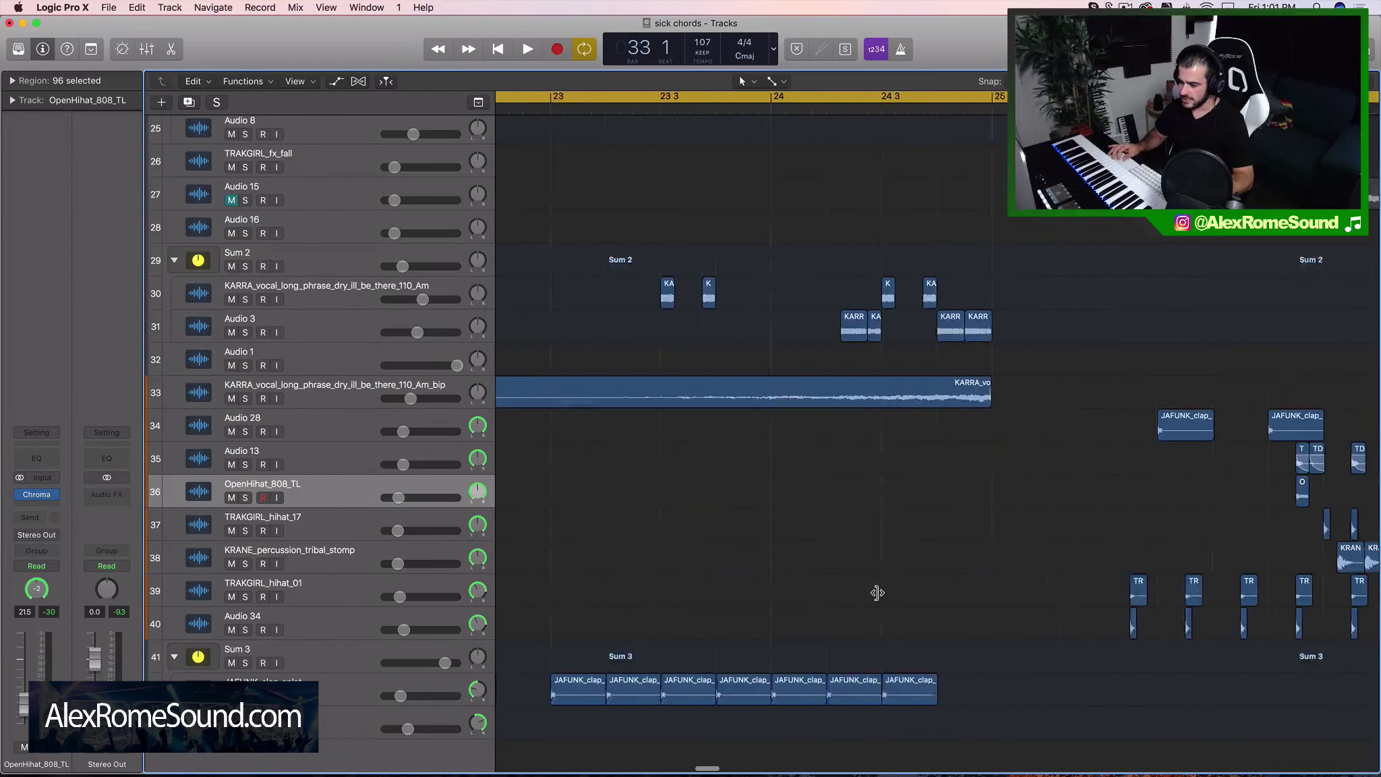
scroll(878, 593, "right", 19)
scroll(878, 593, "right", 4)
key("super+Left")
key("super+Left")
key("super+Left")
scroll(877, 593, "up", 5)
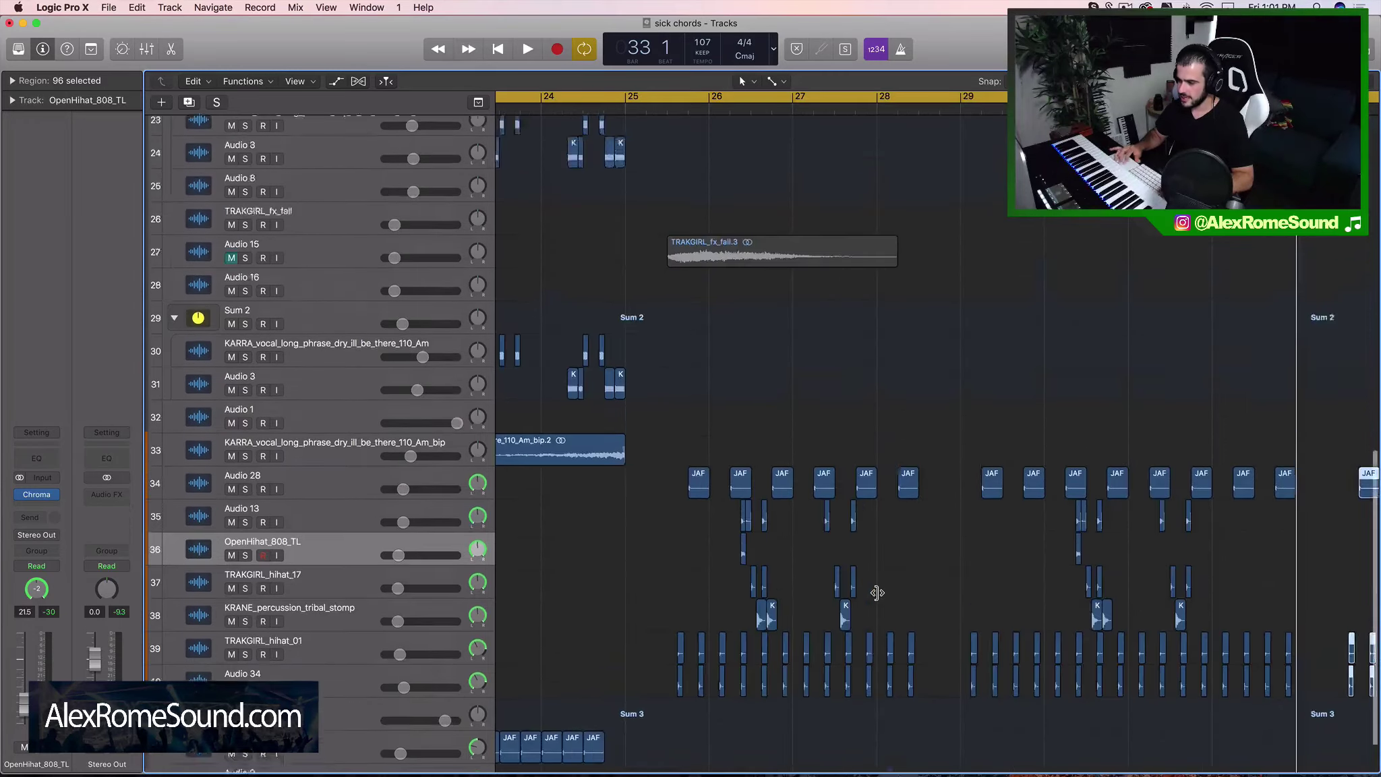
Set the cycle range to span the whole extended drop, from bar 25 to bar 41.
scroll(878, 593, "right", 7)
key("super+Left")
key("super+Left")
key("super+Left")
key("super+Left")
key("super+Left")
scroll(877, 593, "up", 15)
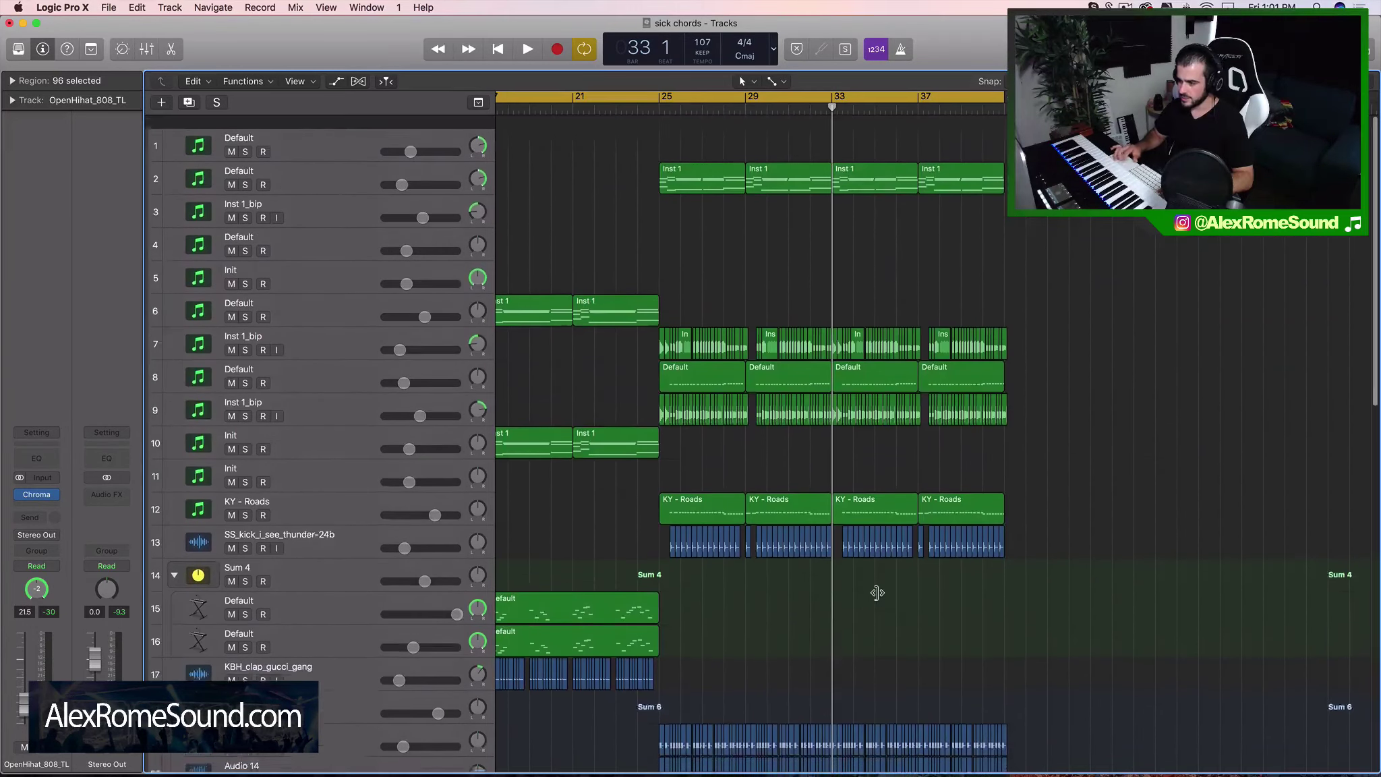
scroll(877, 593, "down", 14)
scroll(878, 593, "up", 15)
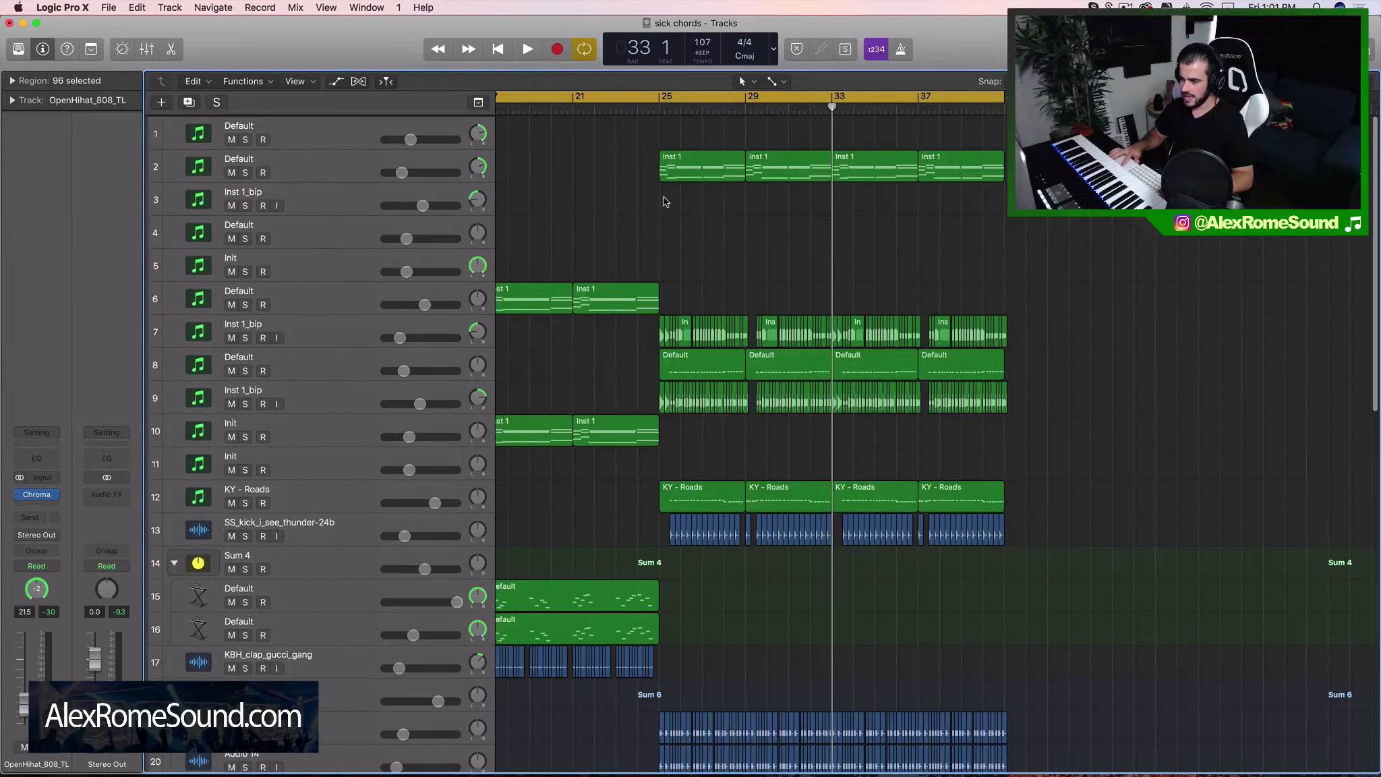
left_click_drag(655, 93, 1005, 94)
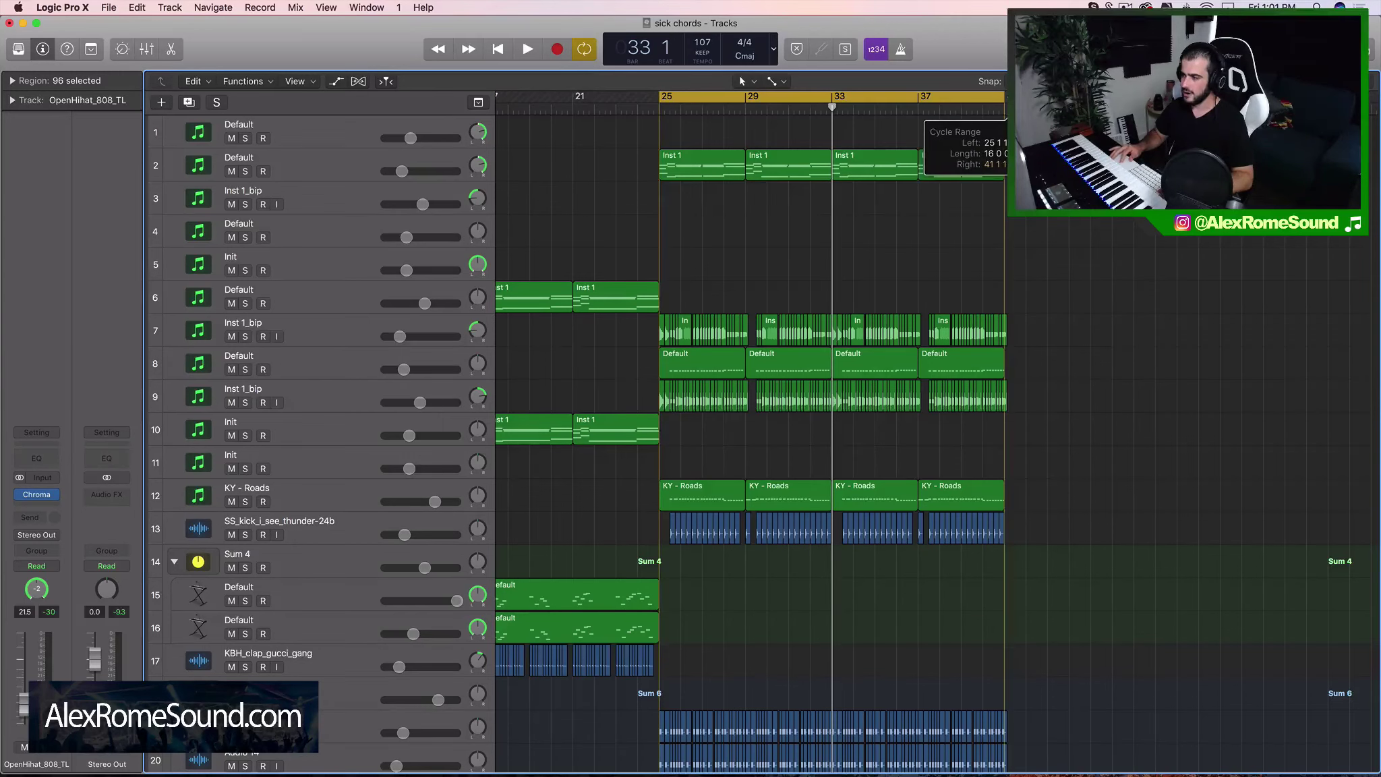
scroll(1105, 397, "down", 10)
scroll(1105, 396, "up", 10)
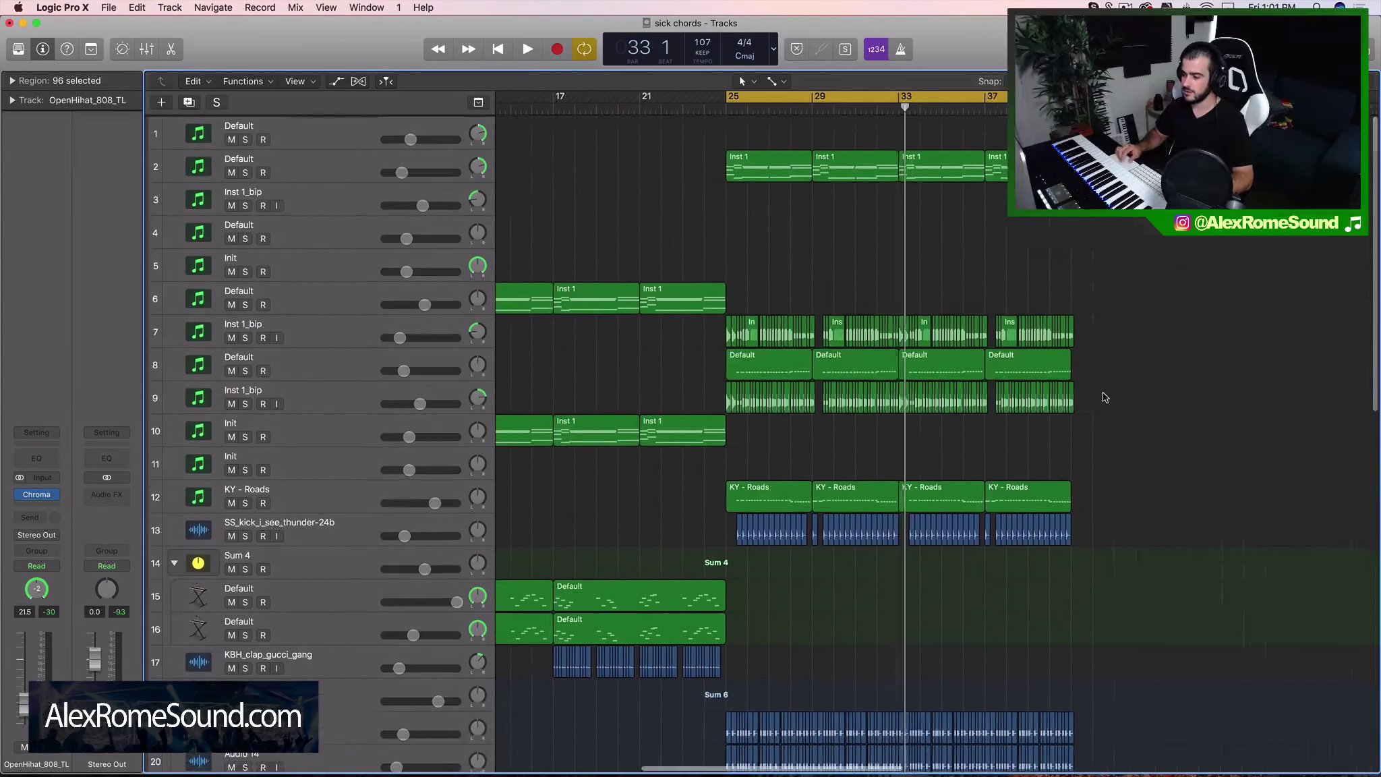
Compare the chopped Inst 1_bip regions on tracks 7 and 9 across the drop, selecting each track's set in turn.
left_click_drag(1126, 343, 1070, 339)
left_click_drag(1087, 392, 560, 390)
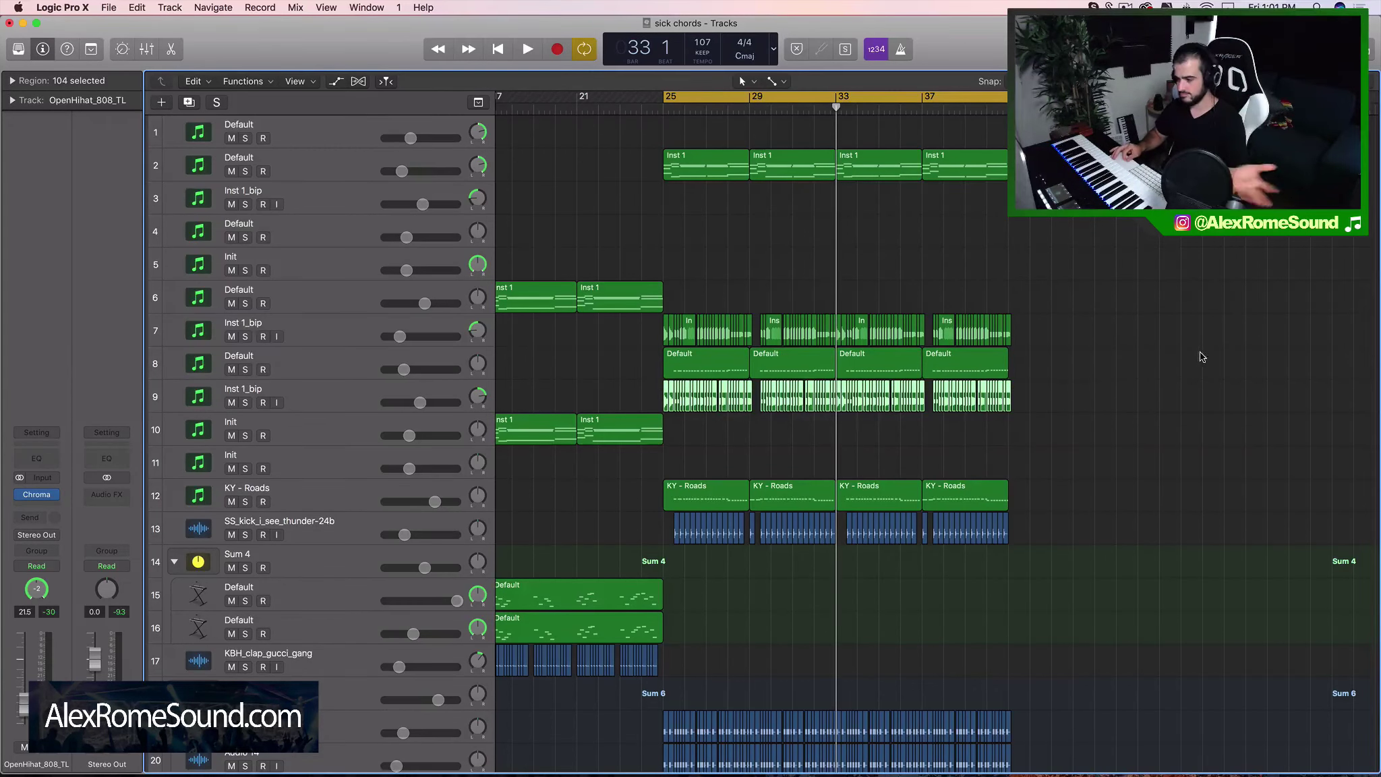
left_click_drag(1114, 392, 634, 404)
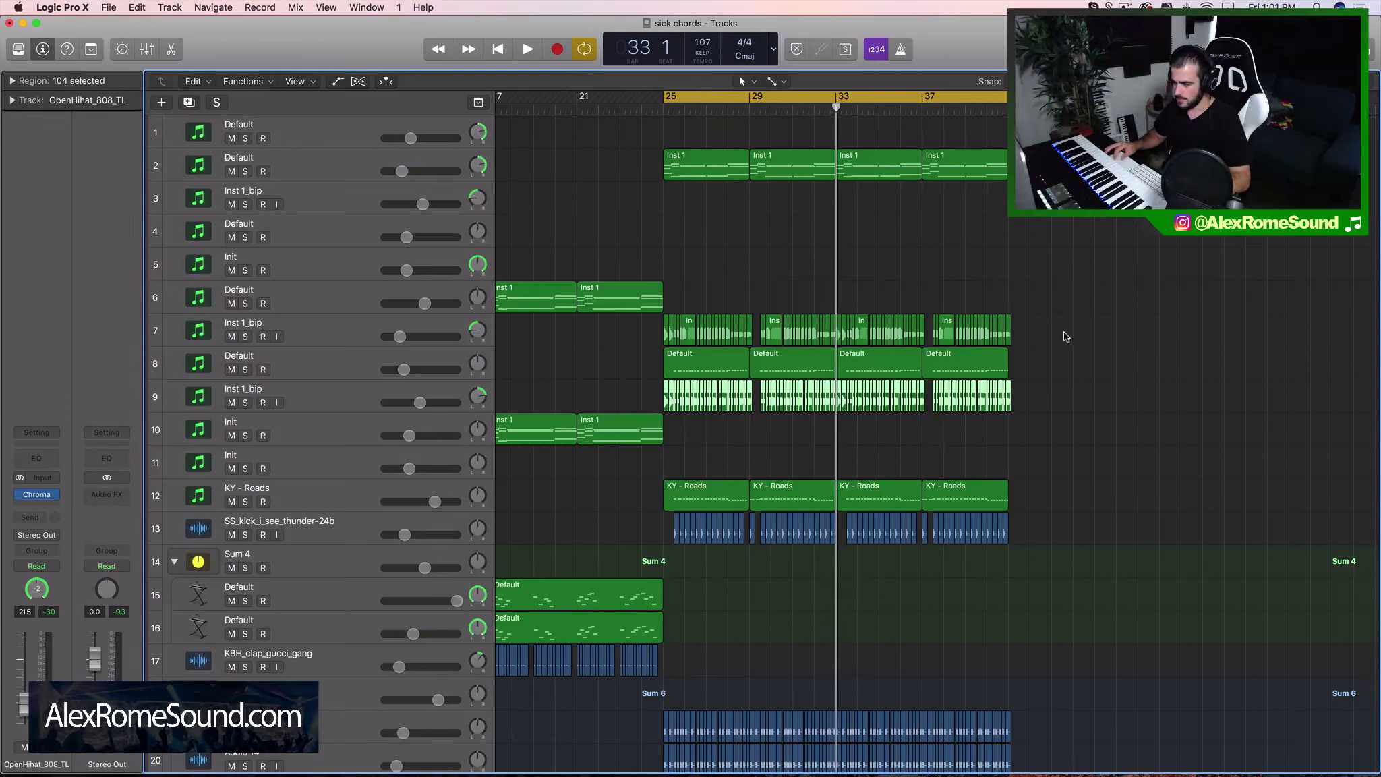
left_click_drag(1064, 336, 570, 322)
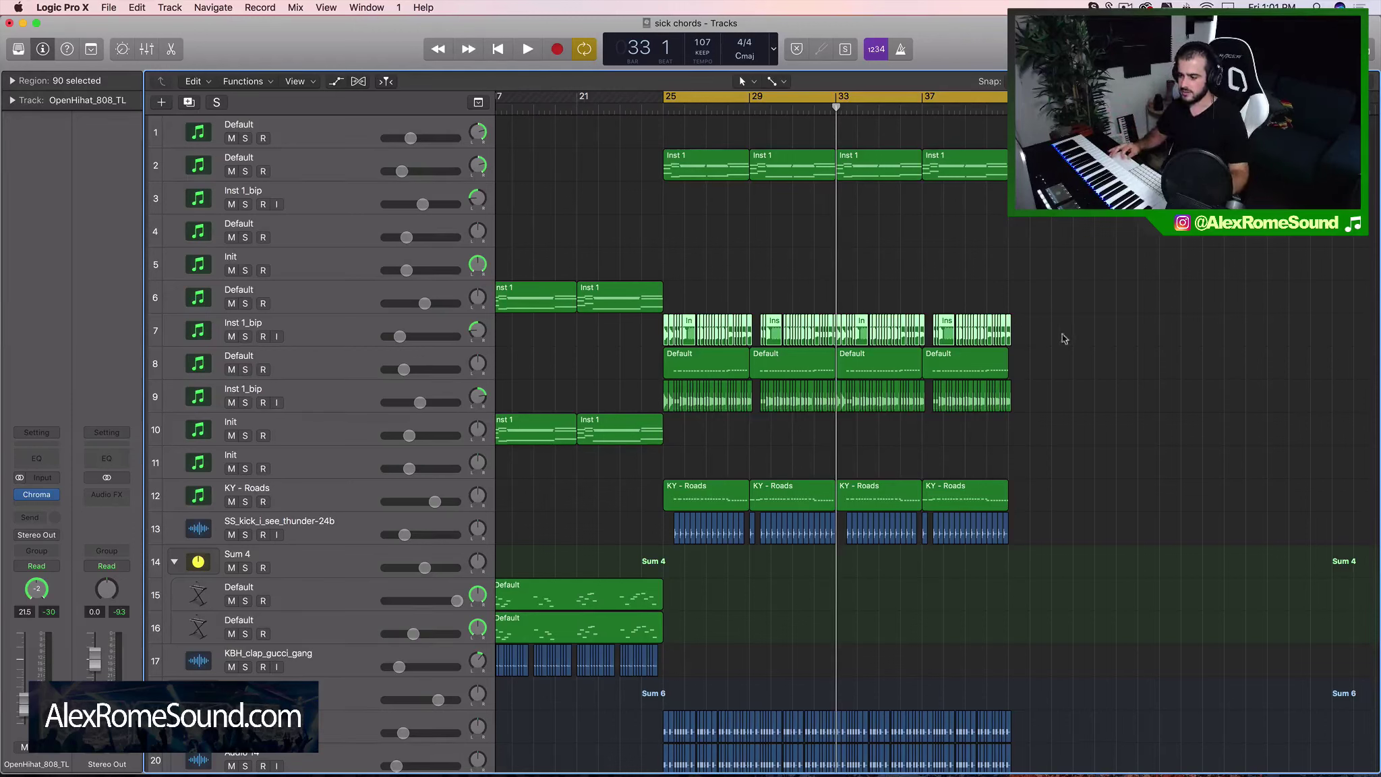
left_click_drag(1066, 399, 596, 392)
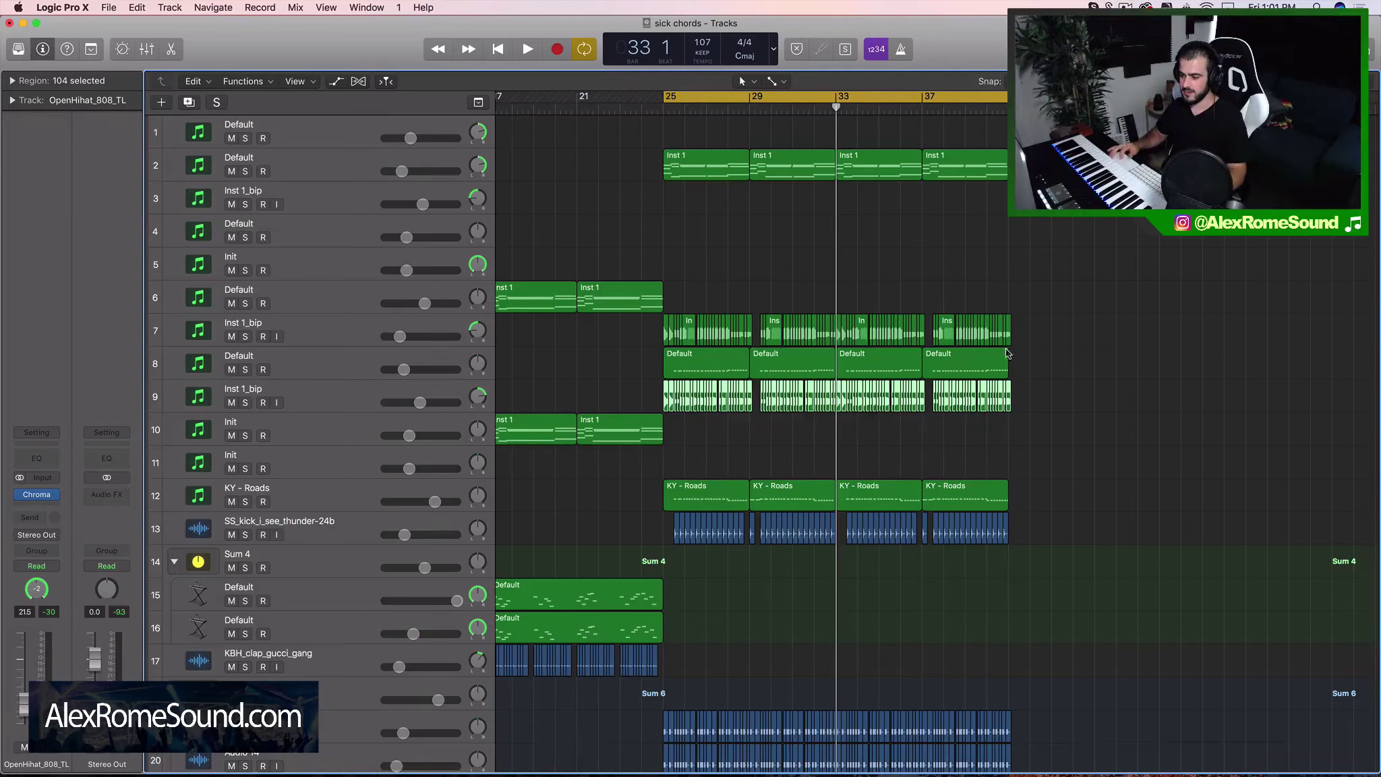
left_click_drag(1079, 331, 620, 348)
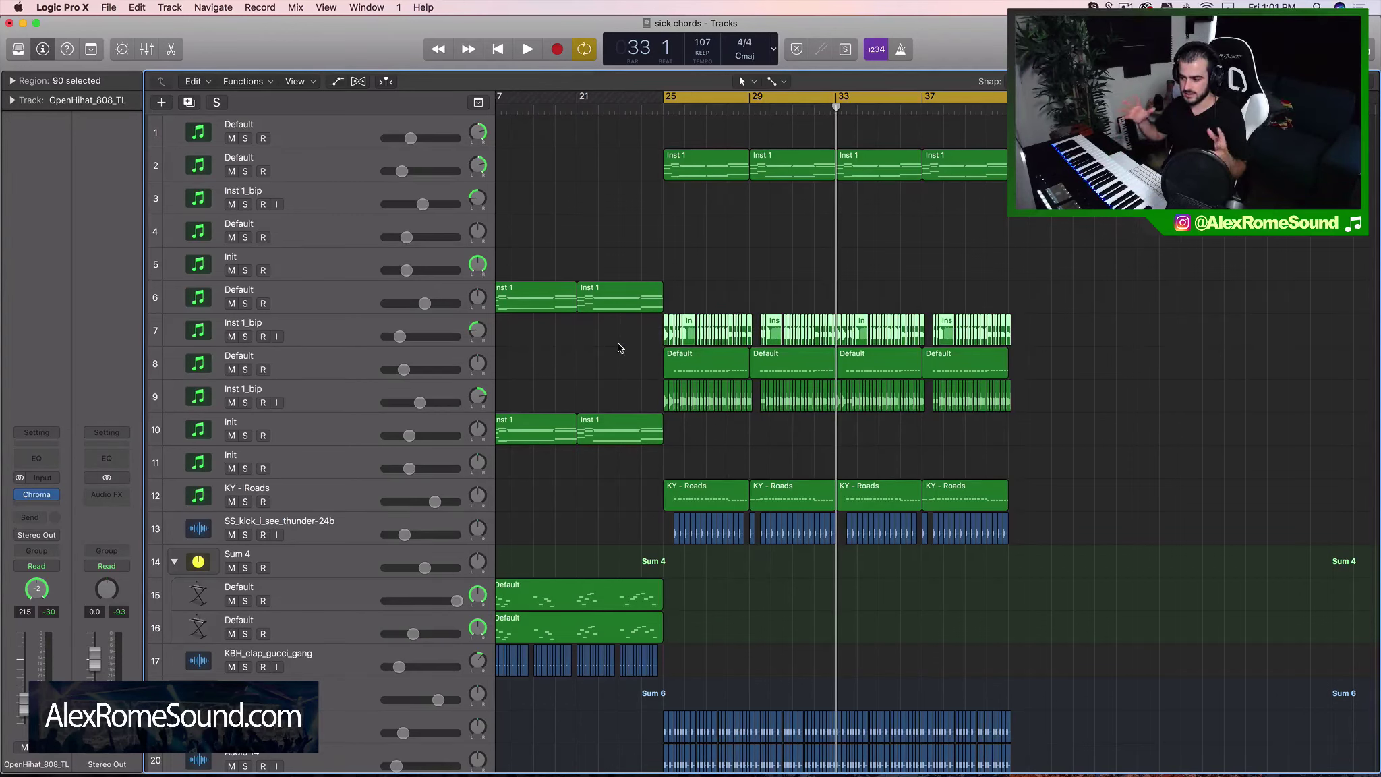
left_click_drag(1069, 330, 618, 339)
mouse_move(610, 394)
left_mouse_down()
mouse_move(1107, 387)
mouse_move(584, 389)
left_mouse_up()
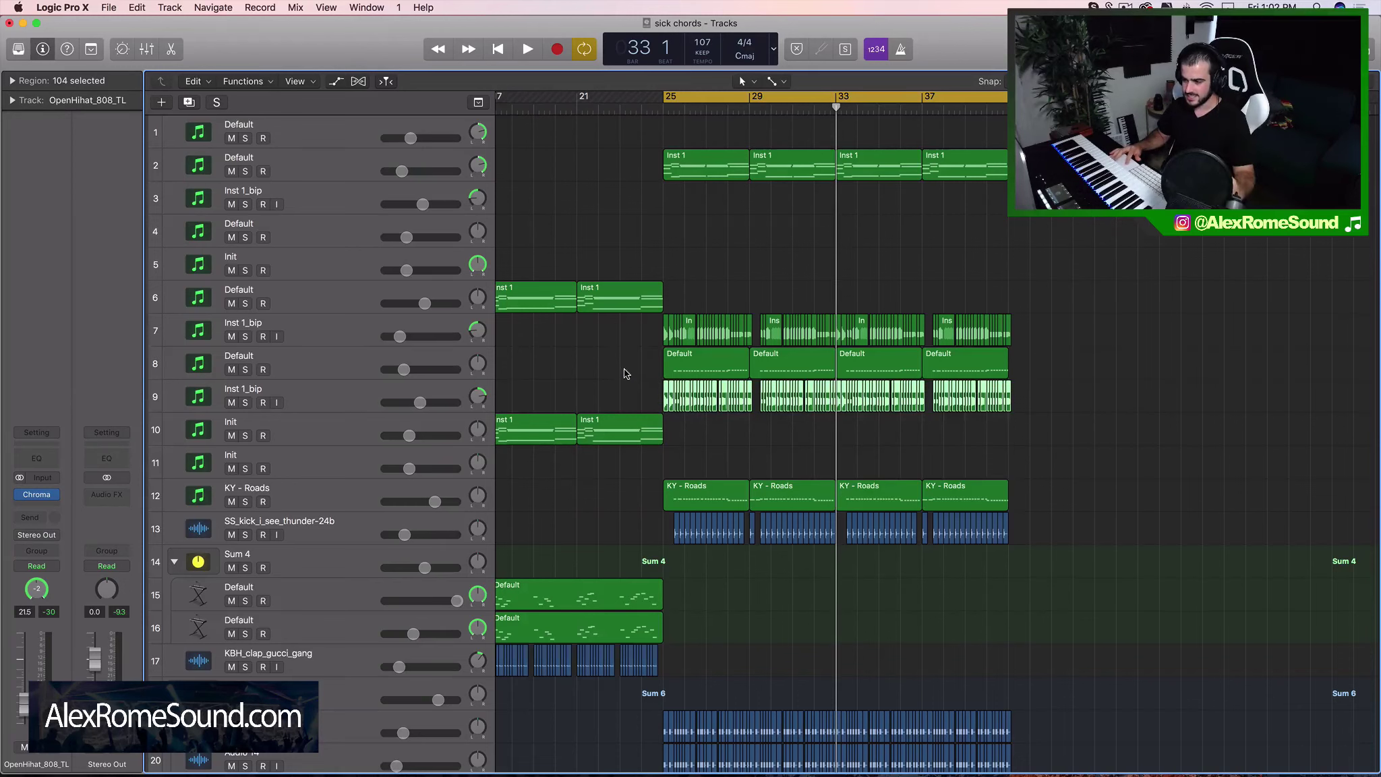
left_click_drag(632, 325, 1130, 369)
Review the drop's remaining regions, from the Sum 6 tracks down to the hi-hat and percussion tracks.
scroll(1130, 370, "down", 15)
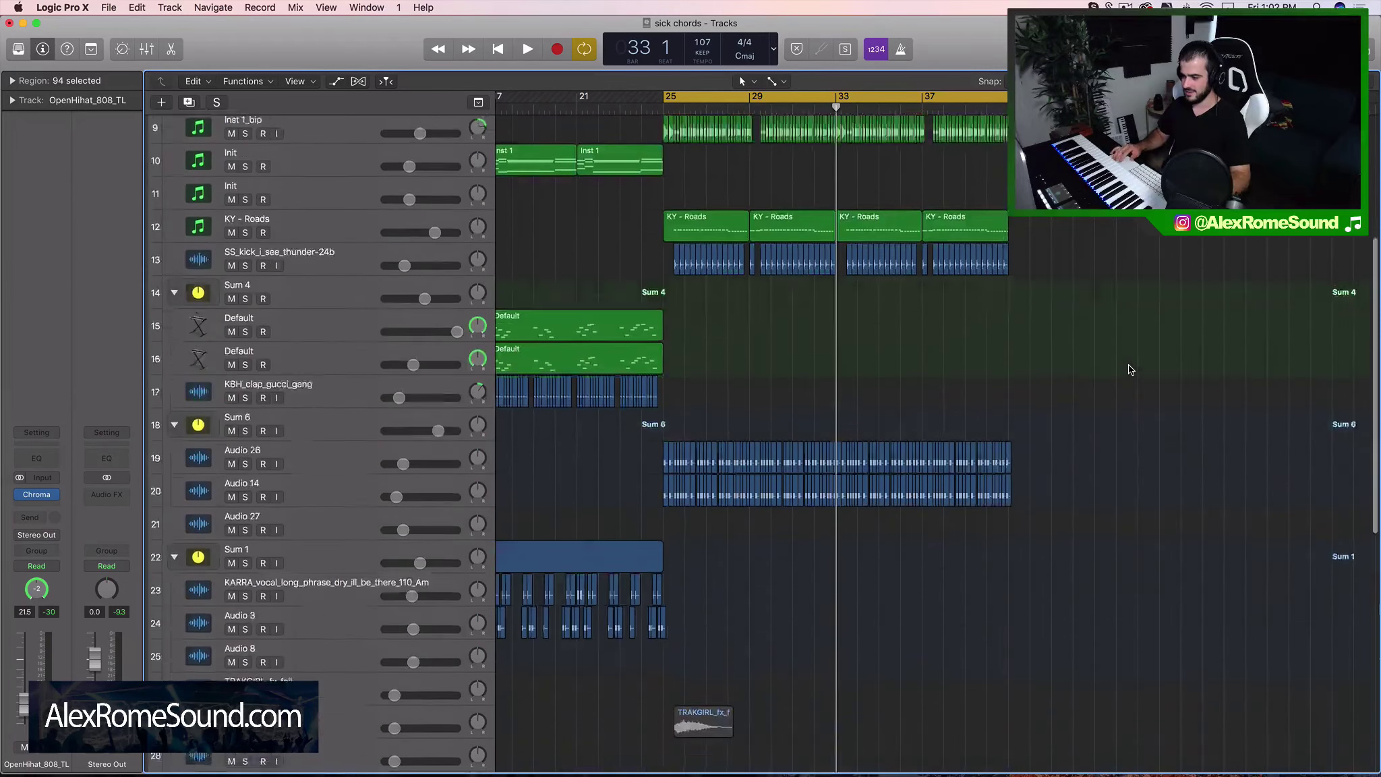
scroll(1131, 370, "up", 2)
mouse_move(1133, 630)
left_mouse_down()
mouse_move(645, 461)
mouse_move(612, 432)
left_mouse_up()
left_click(621, 456)
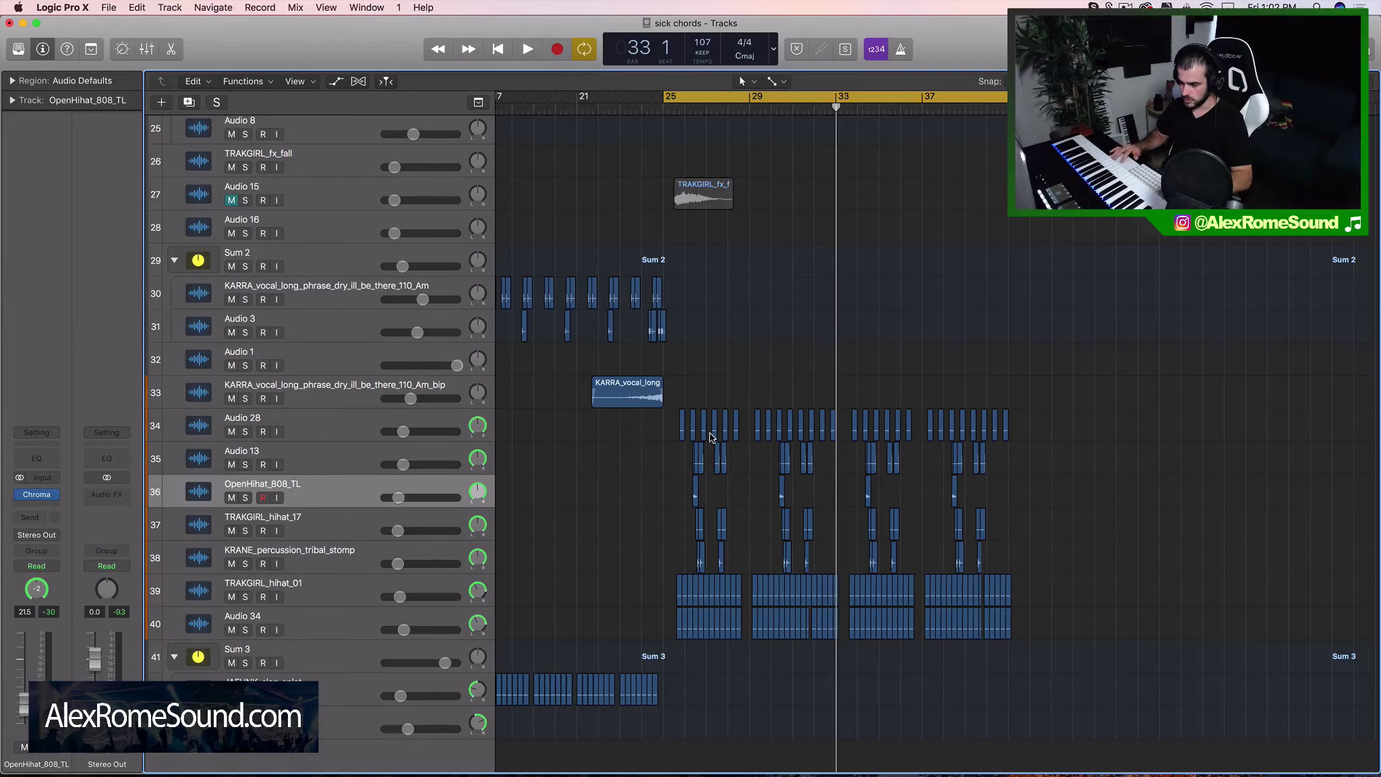
scroll(711, 435, "up", 5)
scroll(711, 435, "down", 5)
scroll(711, 435, "up", 5)
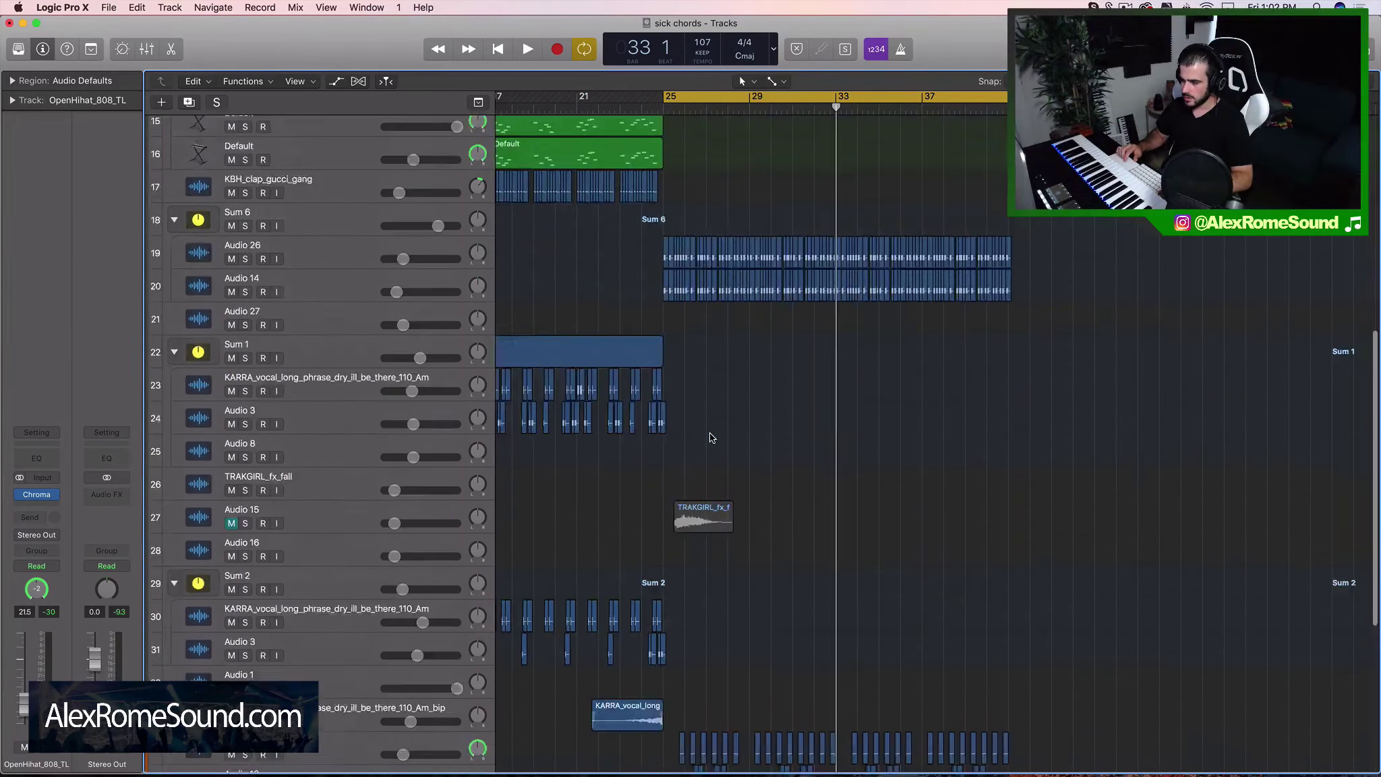
scroll(713, 438, "up", 8)
Mute the Sum 6 track stack and play the drop from bar 25.
key("super+Right")
key("super+Right")
scroll(669, 315, "down", 2)
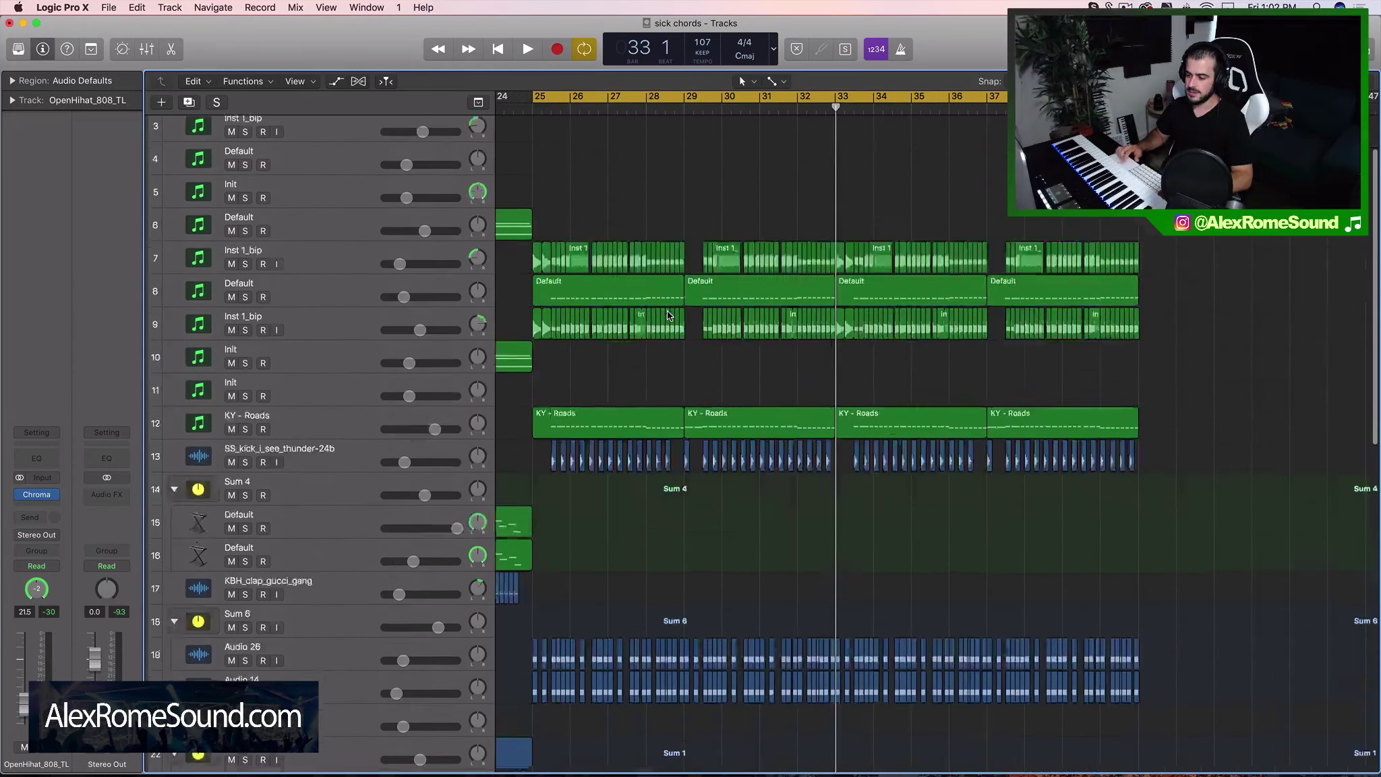
scroll(661, 317, "down", 3)
scroll(654, 317, "left", 1)
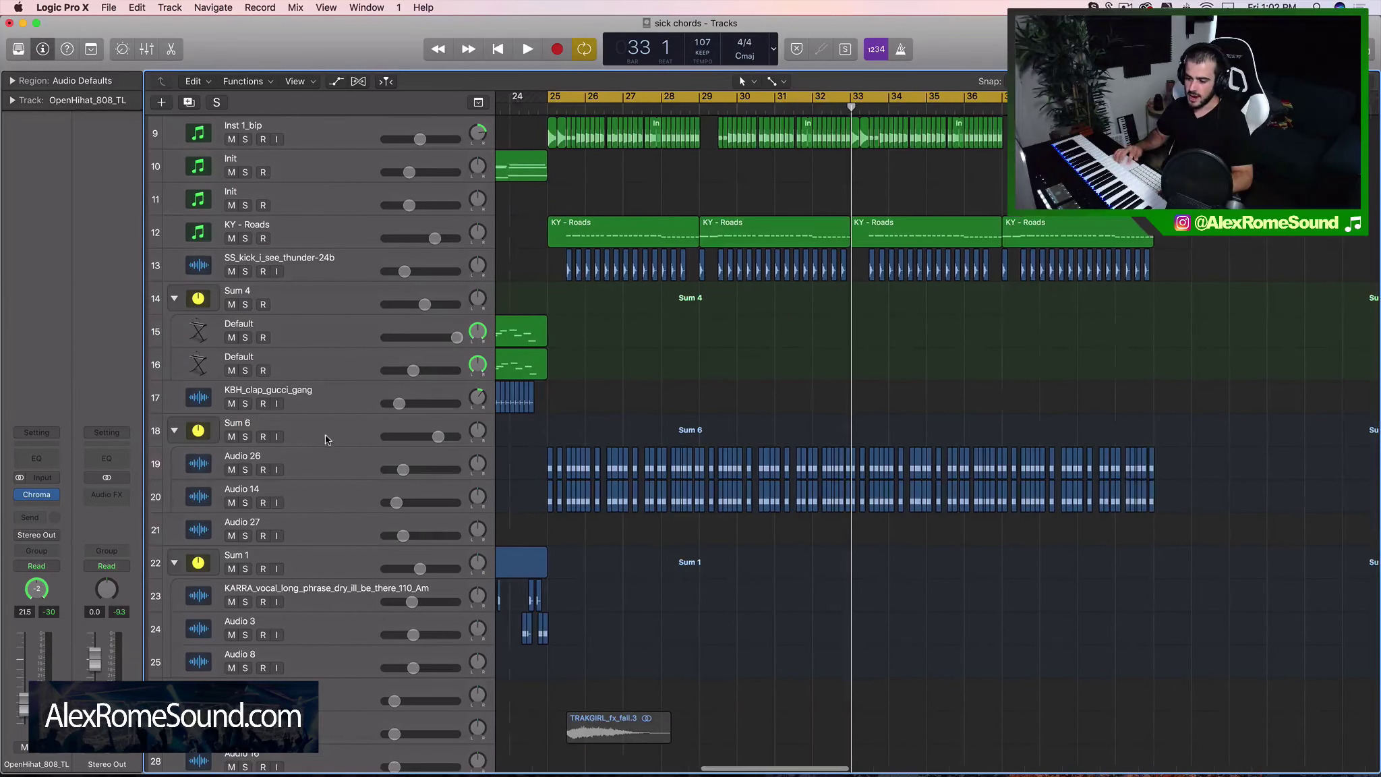
left_click(231, 437)
key("space")
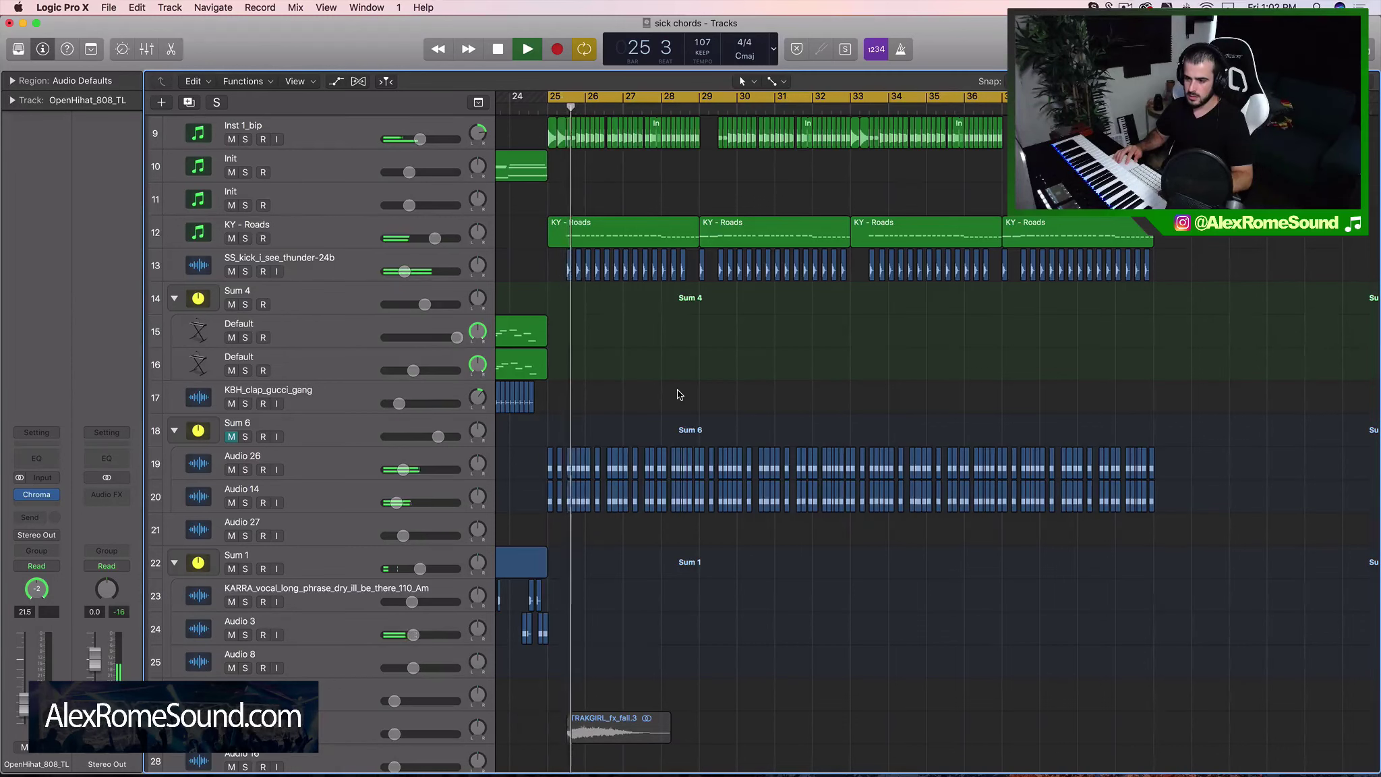
scroll(678, 394, "up", 3)
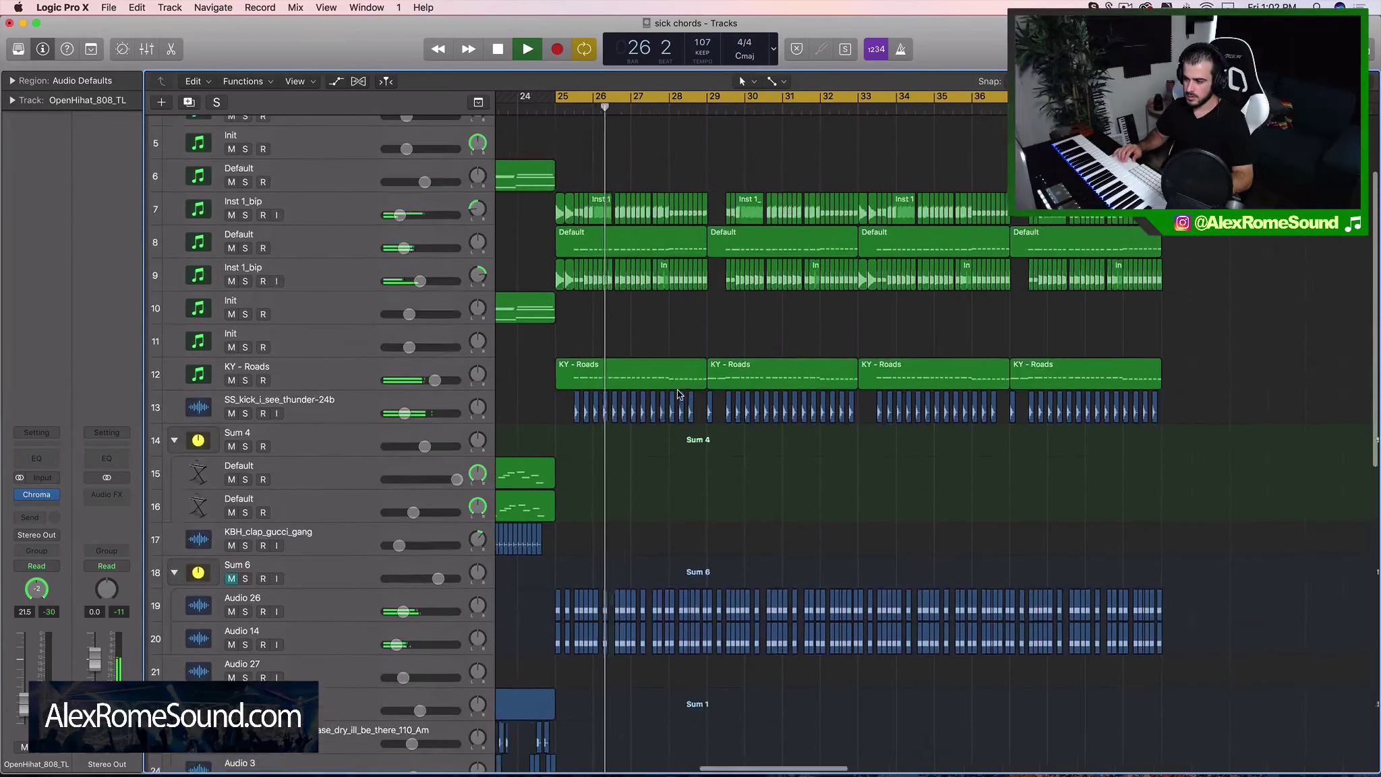
scroll(679, 395, "left", 2)
scroll(679, 395, "up", 1)
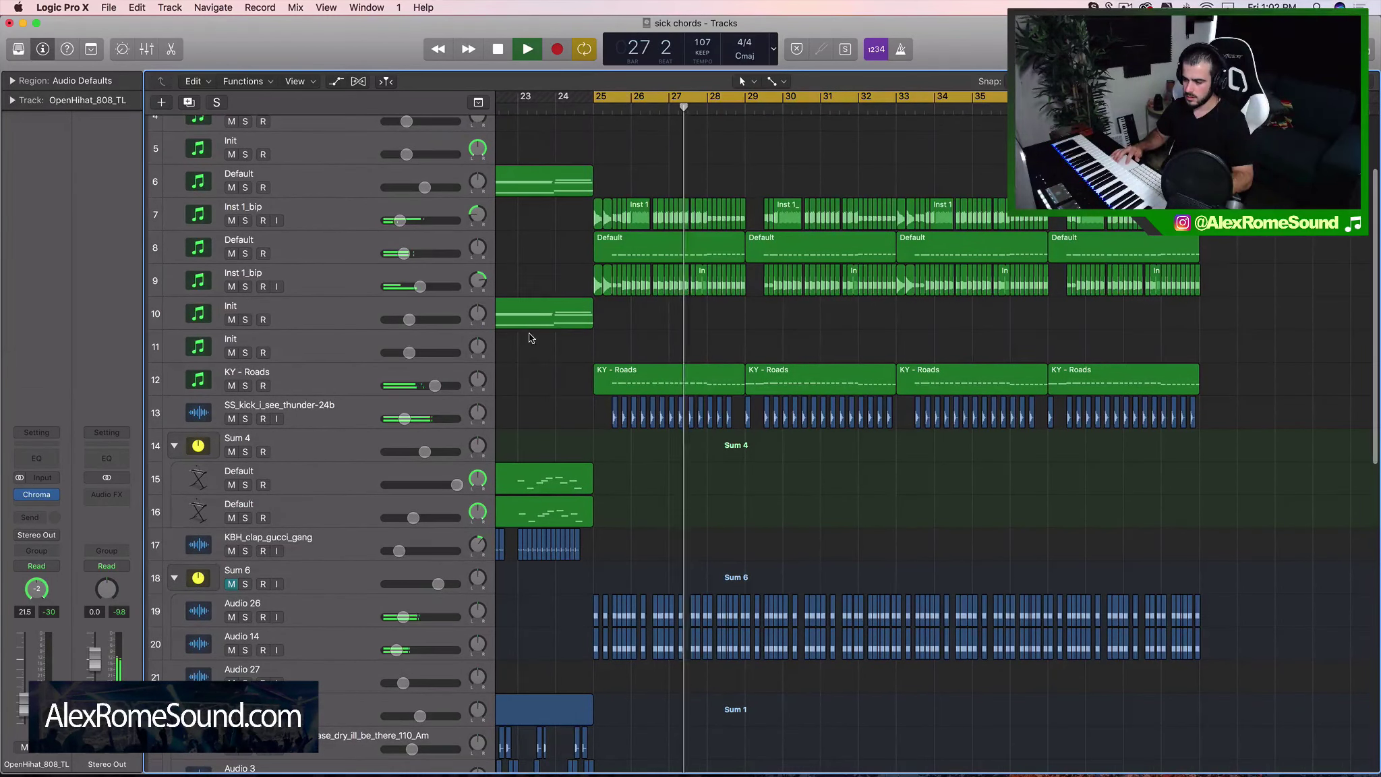
Reduce the left pan of the Inst 1_bip track 7 and audition it soloed together with the Inst 1_bip track 9.
left_click(478, 215)
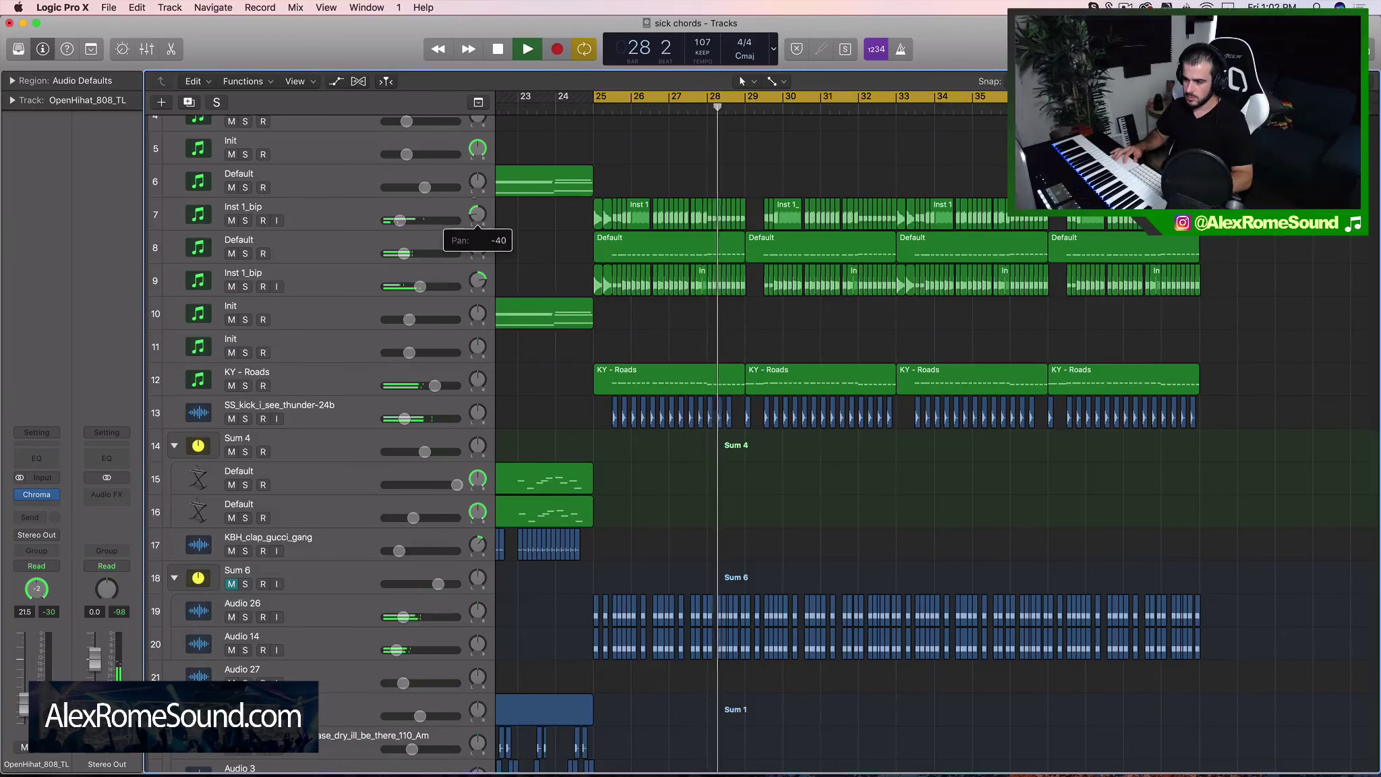
left_click_drag(478, 214, 478, 206)
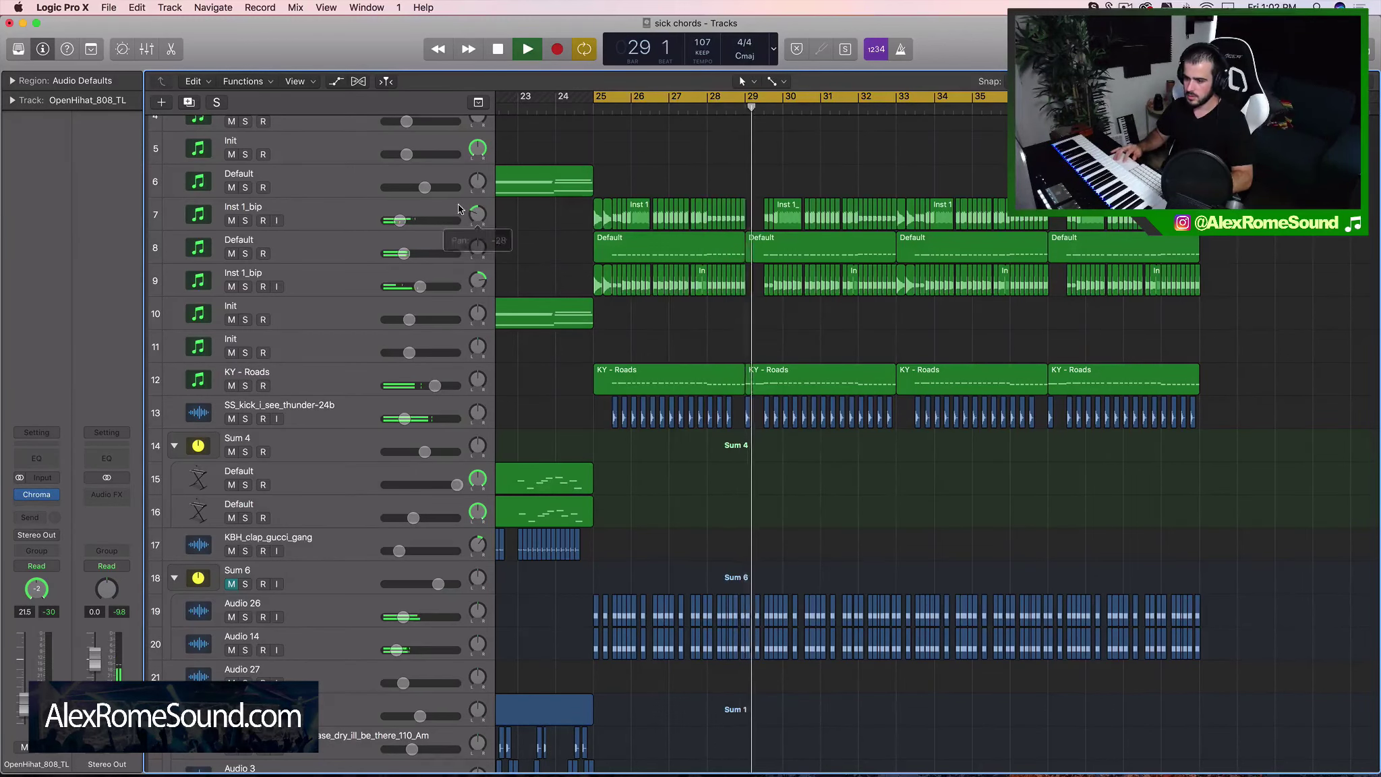
left_click(245, 221)
left_click(245, 287)
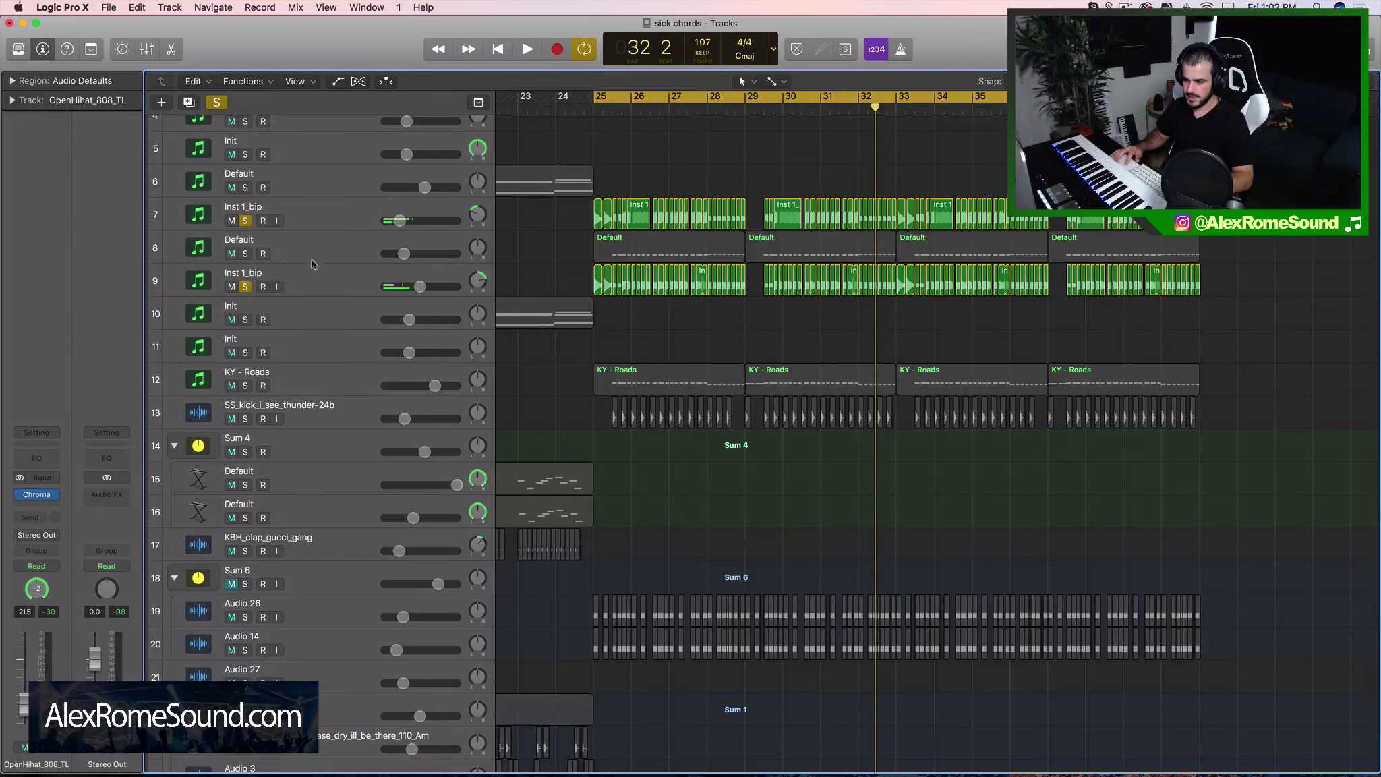
left_click(246, 287)
left_click(245, 221)
Examine the whole arrangement from the intro at bar 1 through the end of the drop at bar 41.
scroll(584, 235, "up", 4)
scroll(584, 234, "left", 3)
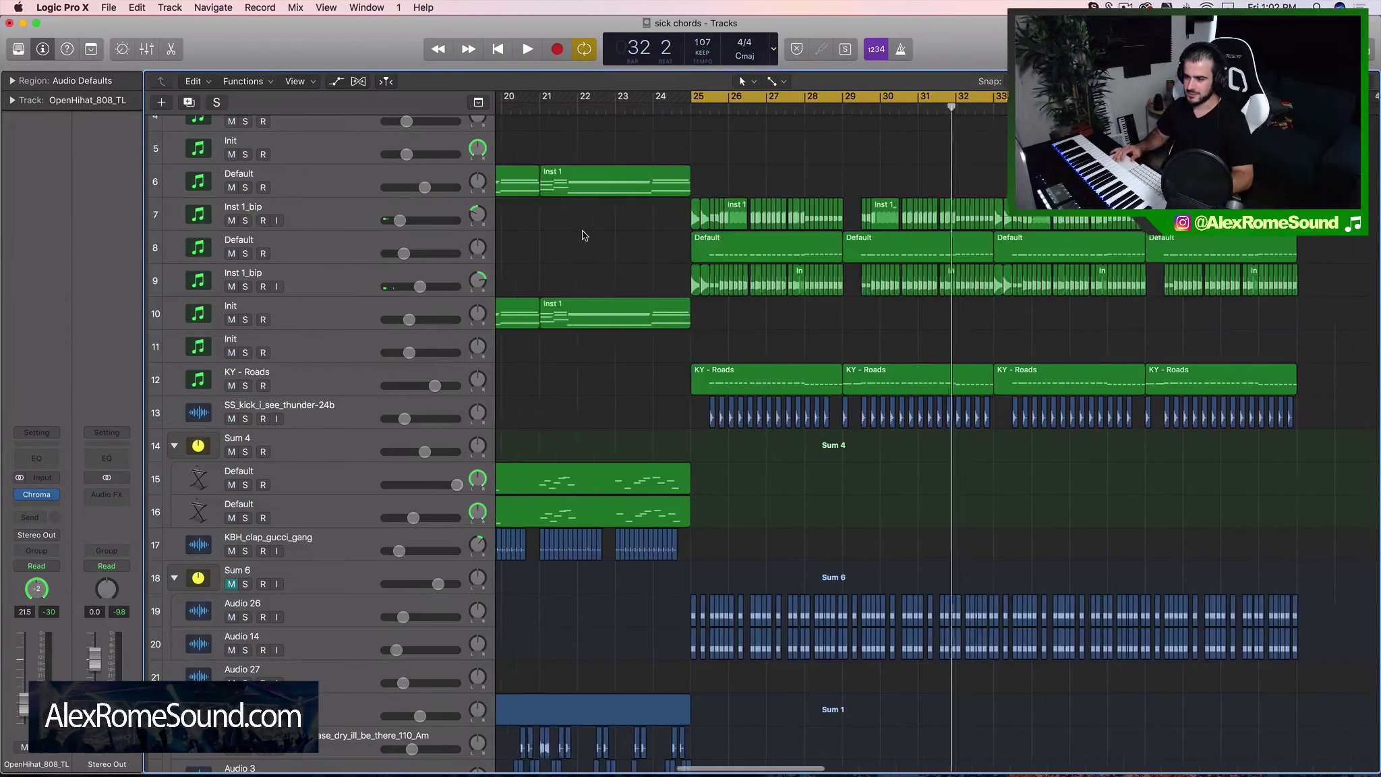
scroll(585, 234, "left", 2)
scroll(584, 235, "down", 1)
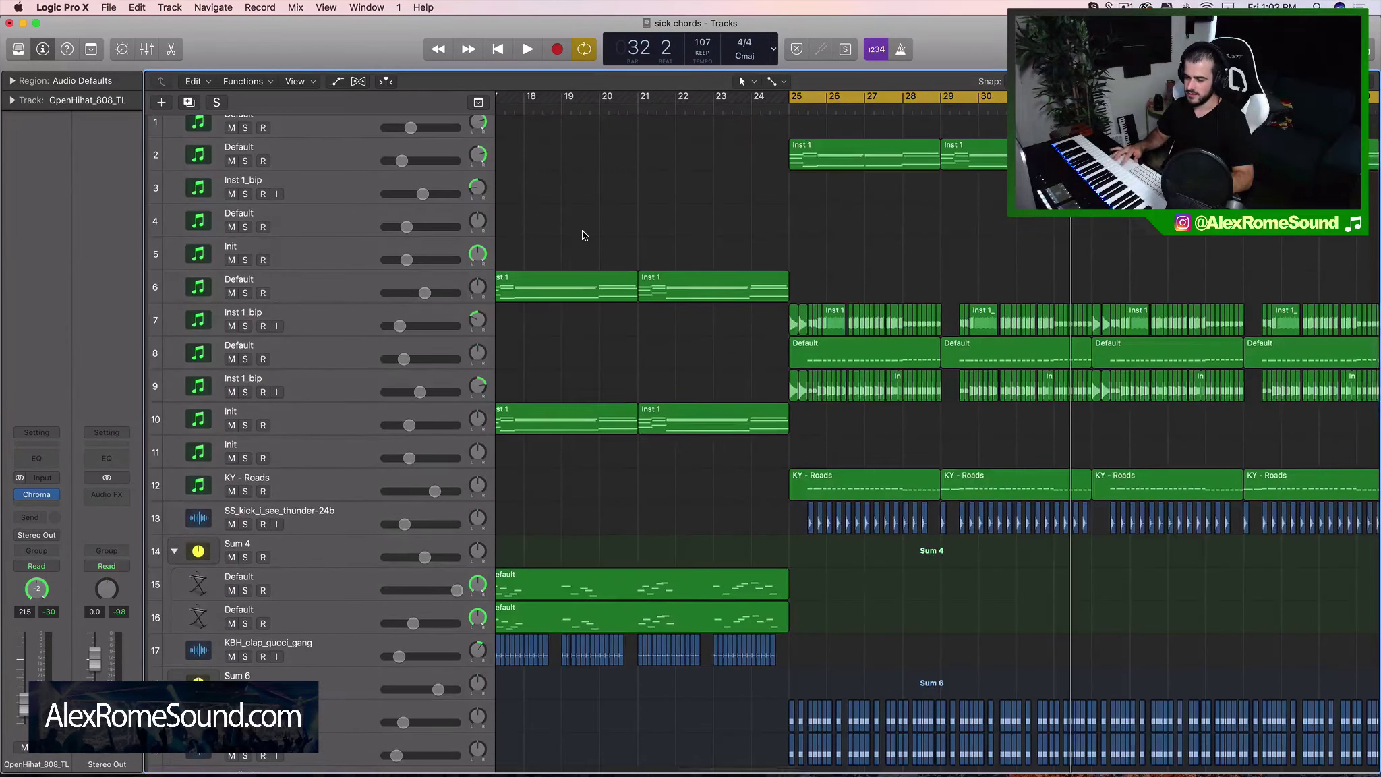
key("super+Left")
key("super+Left")
key("super+Left")
key("super+Left")
scroll(796, 276, "right", 8)
scroll(796, 277, "up", 1)
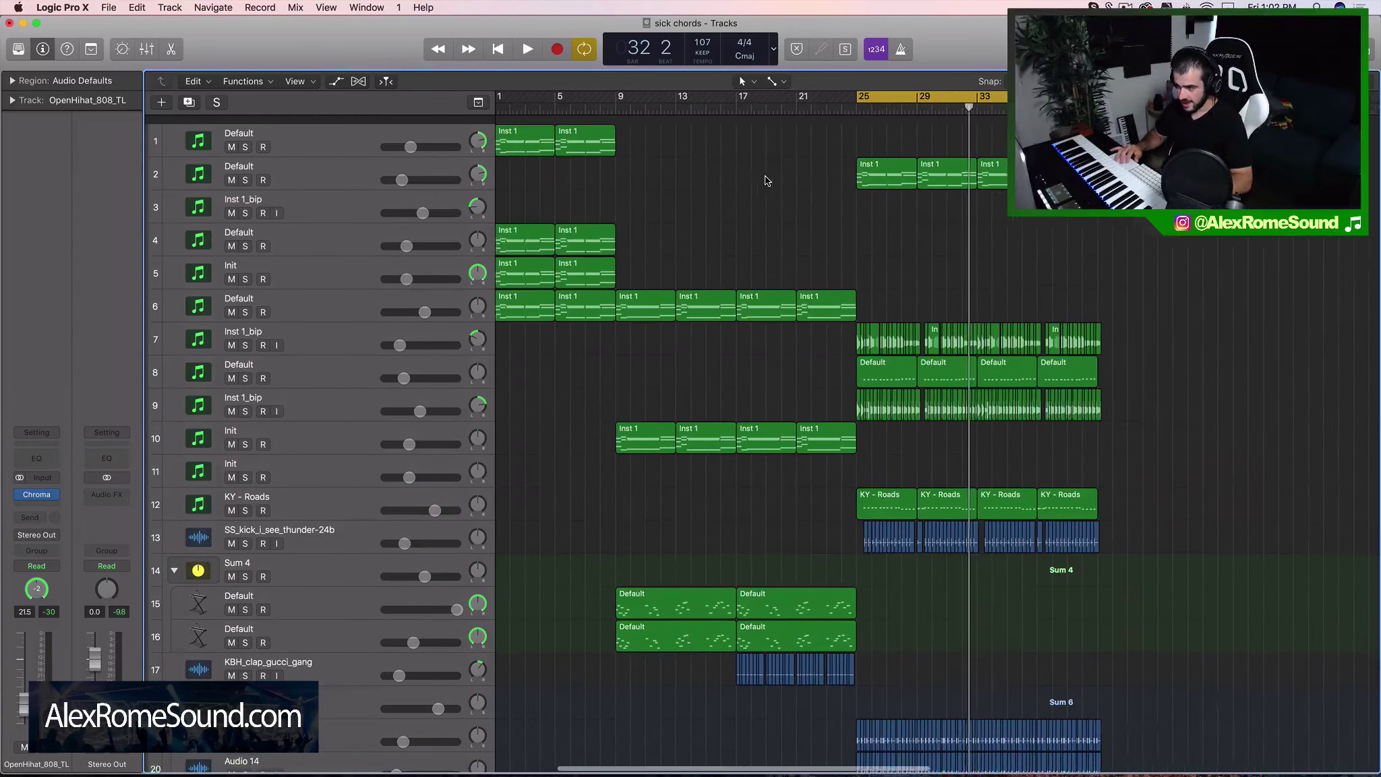
scroll(796, 277, "right", 6)
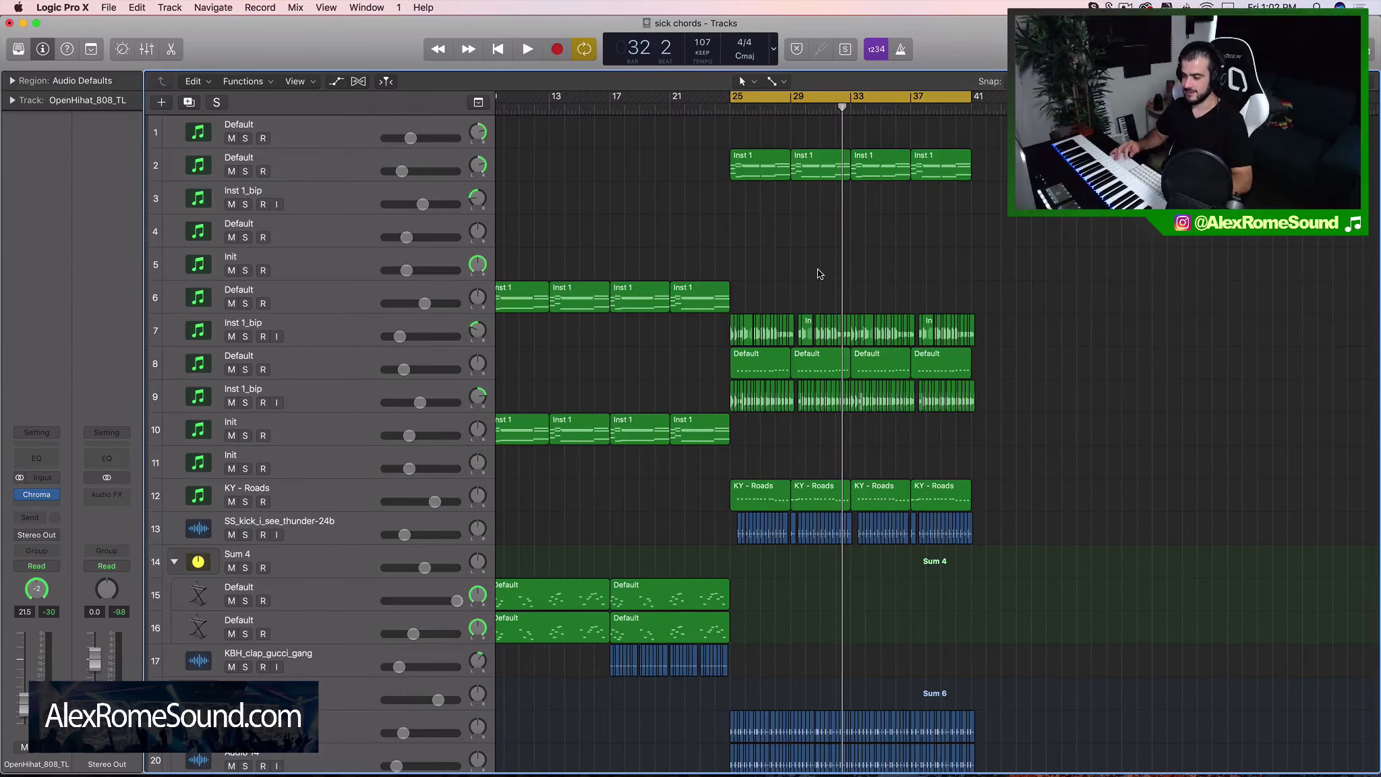
Move the Default track 8 below the Inst 1_bip track 9 so the two Inst 1_bip tracks sit together.
scroll(826, 260, "down", 2)
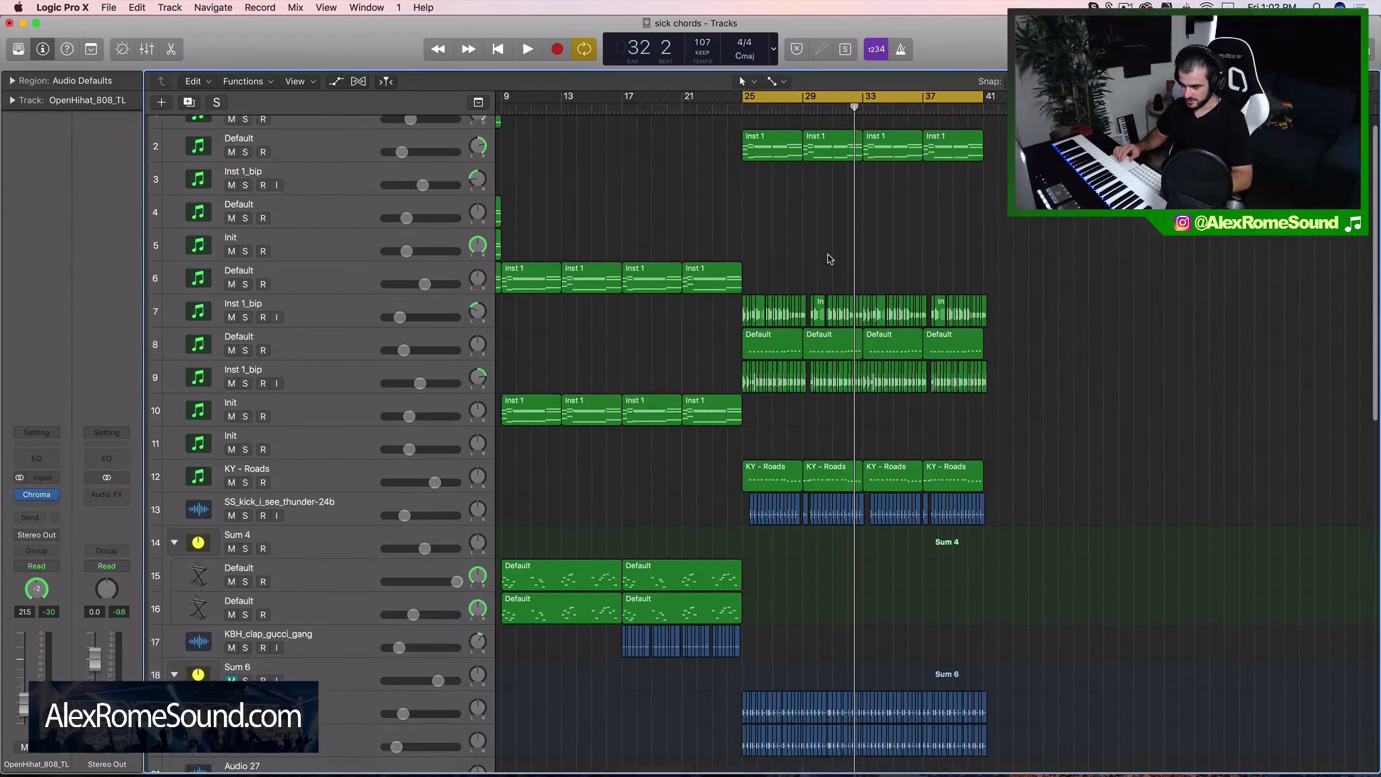
scroll(819, 255, "right", 3)
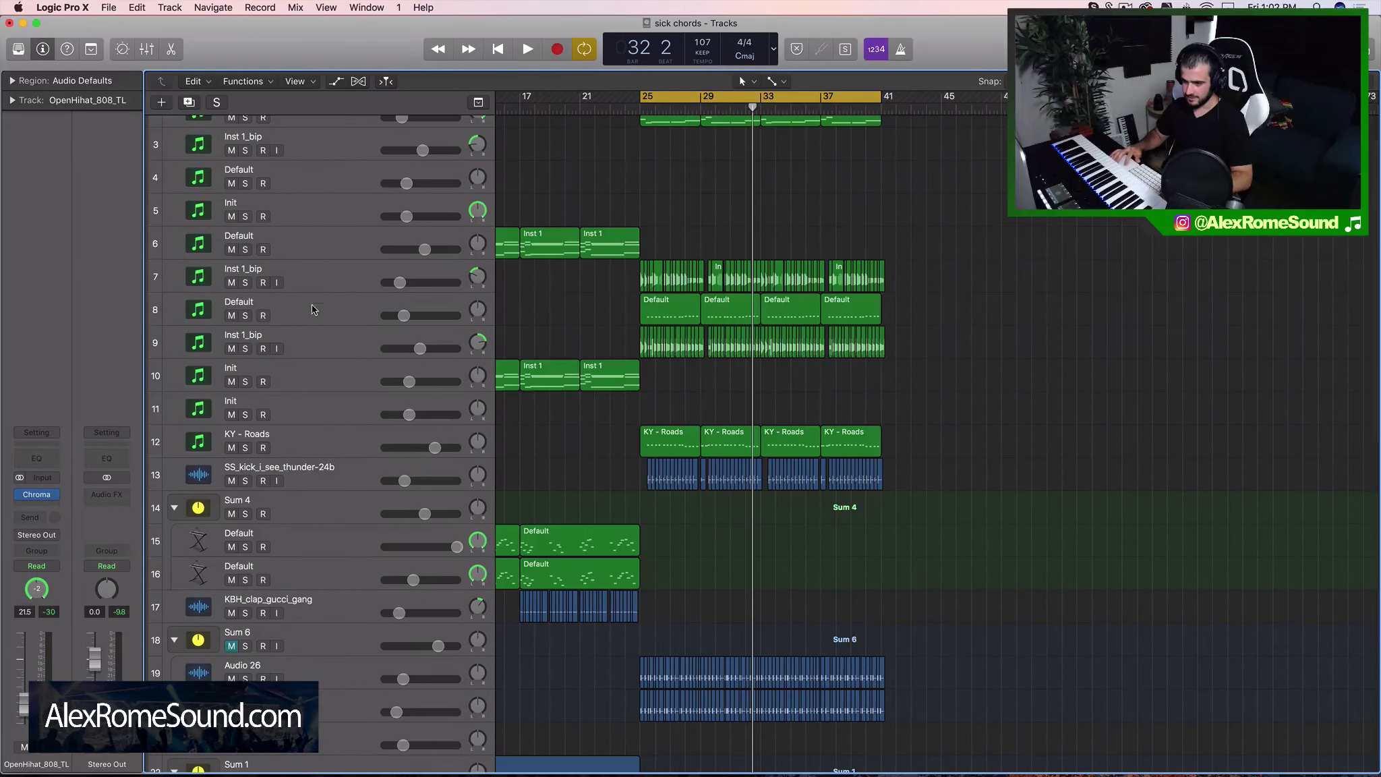
left_click_drag(312, 304, 318, 344)
scroll(533, 328, "up", 5)
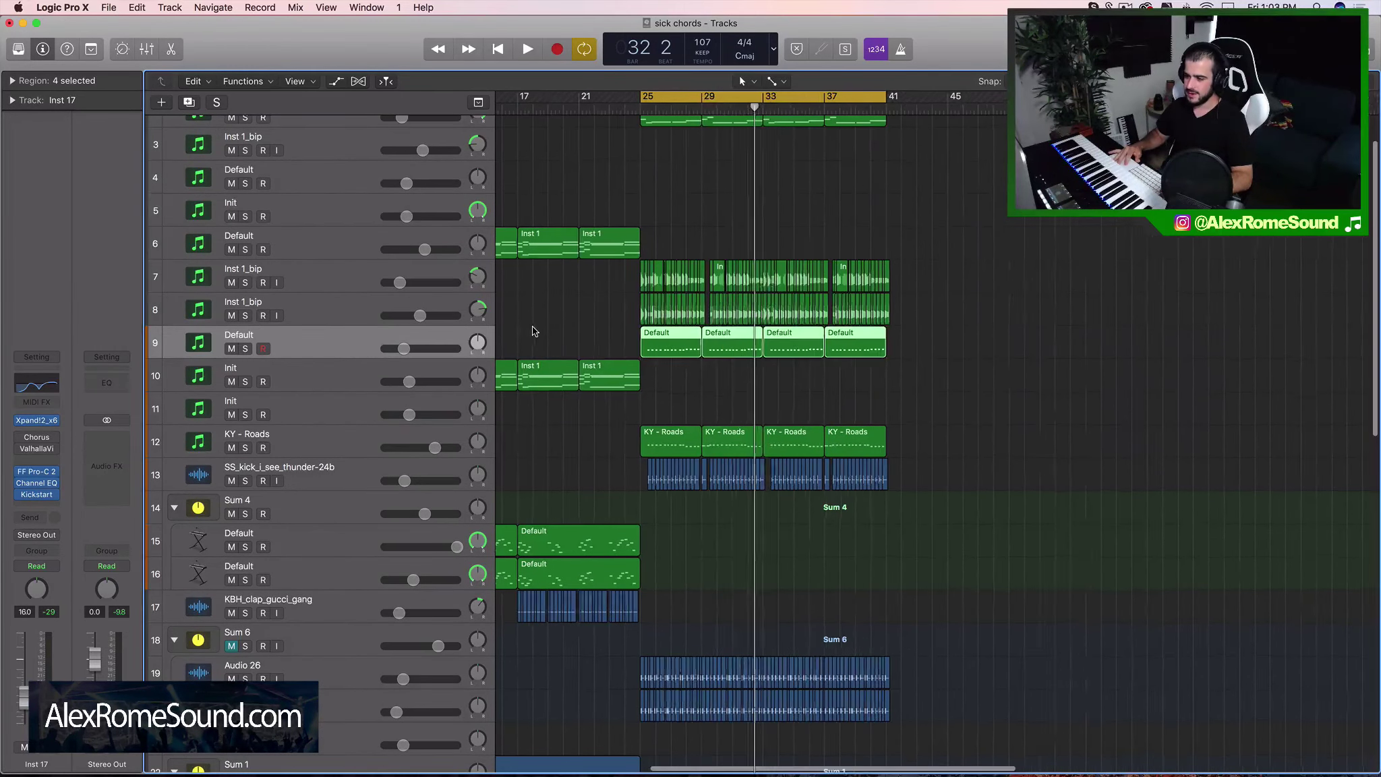
Set the cycle range to bars 21 to 33 and audition the Default track 6 in solo from bar 21.
scroll(533, 328, "up", 3)
left_click_drag(758, 96, 622, 95)
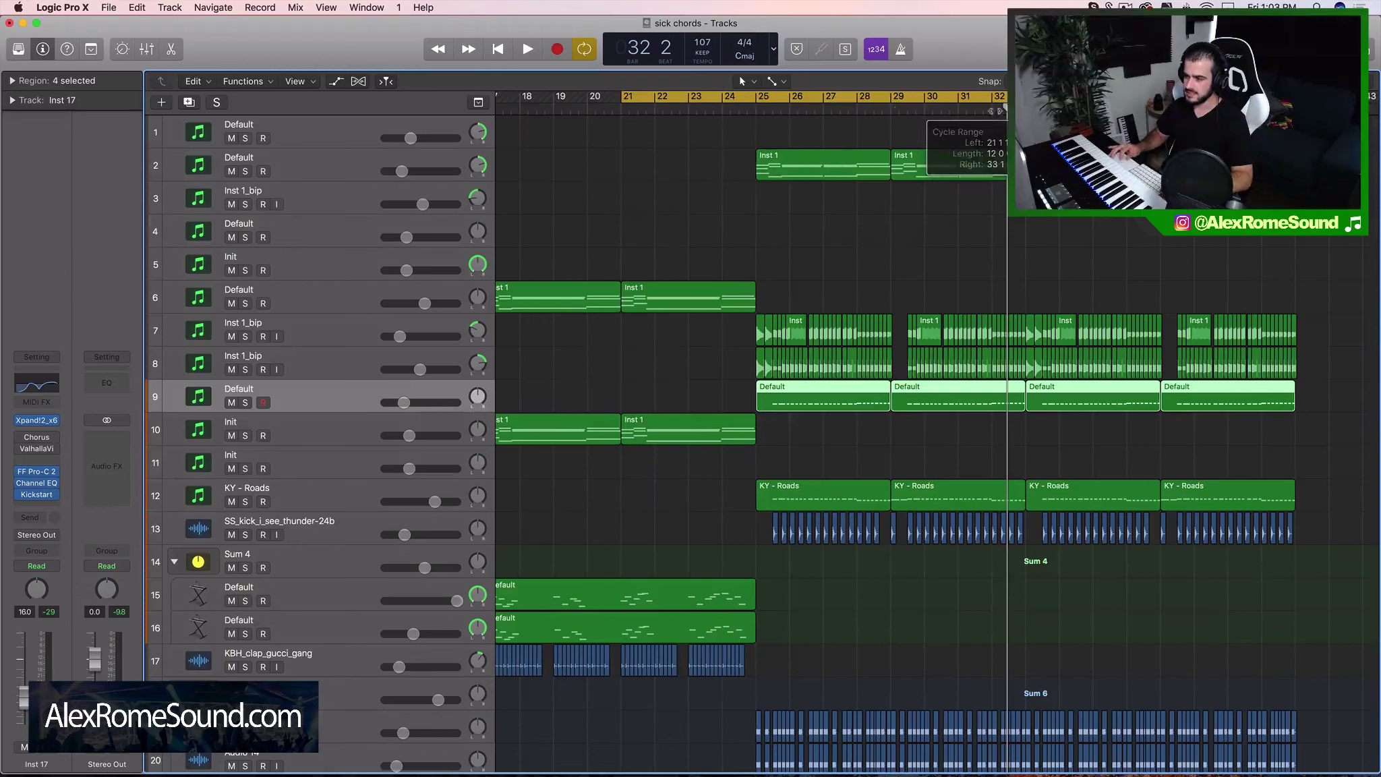
left_click(246, 304)
key("space")
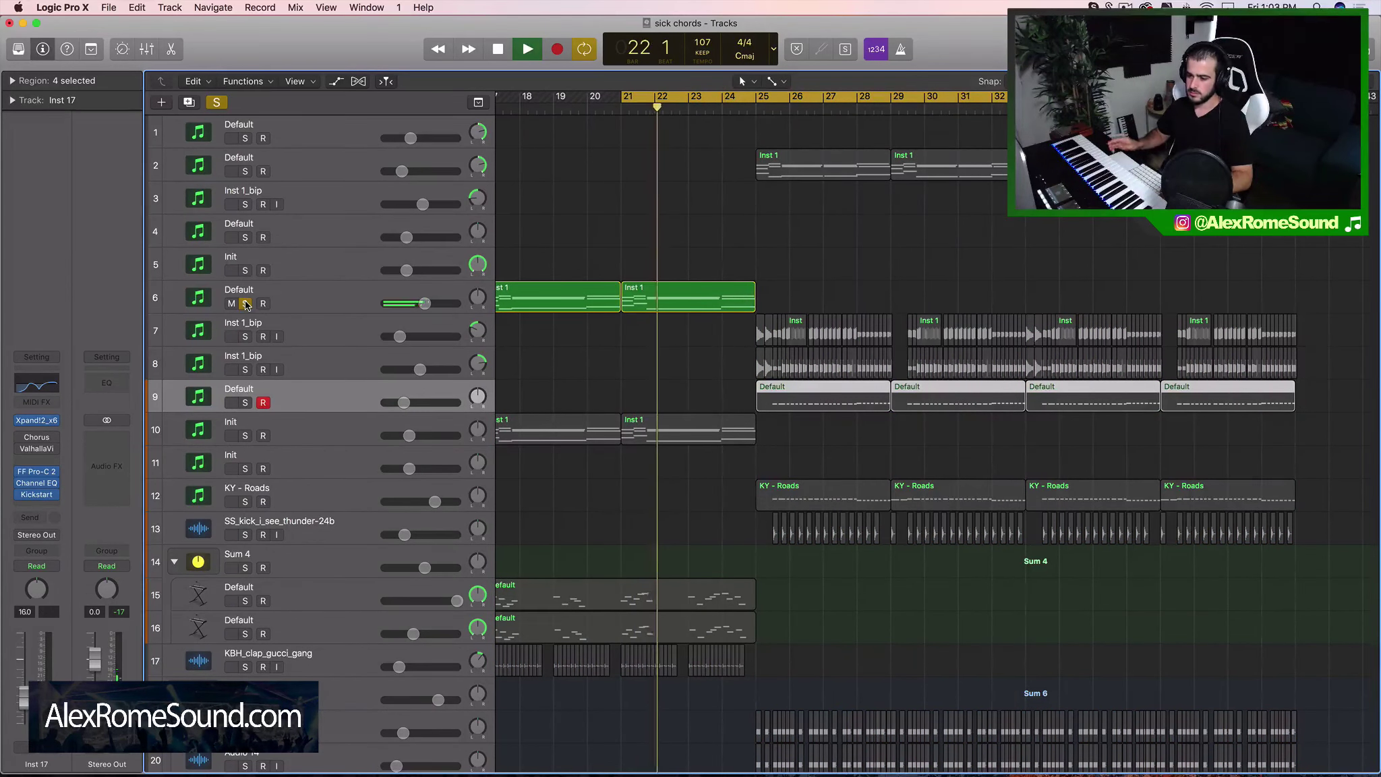
key("space")
left_click(246, 303)
Repeat track 6's Inst 1 region from bar 21 once, so the copy starts at bar 25.
left_click(722, 301)
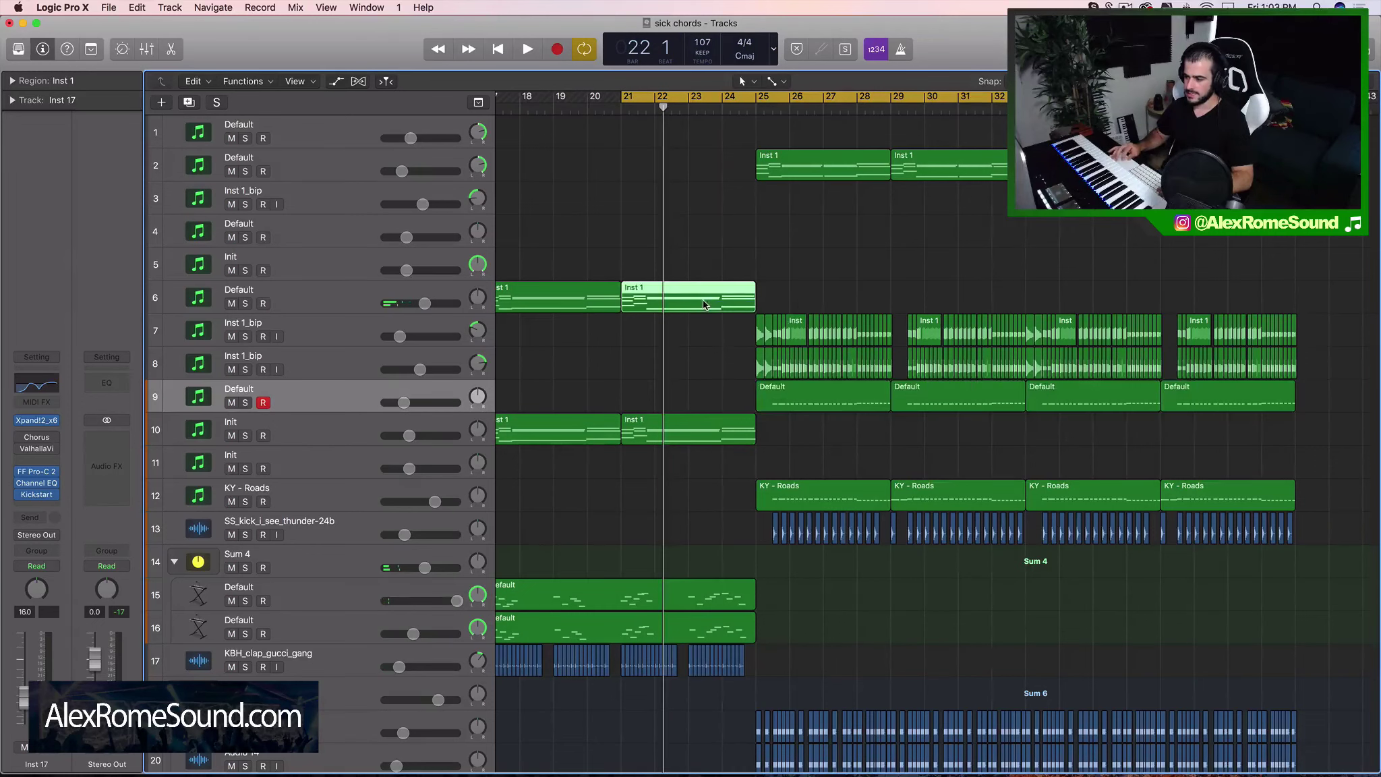
scroll(704, 305, "right", 3)
key("super+r")
Duplicate the Default track 6 and move the Inst 1 copy at bar 25 onto the new track 7.
left_click(333, 290)
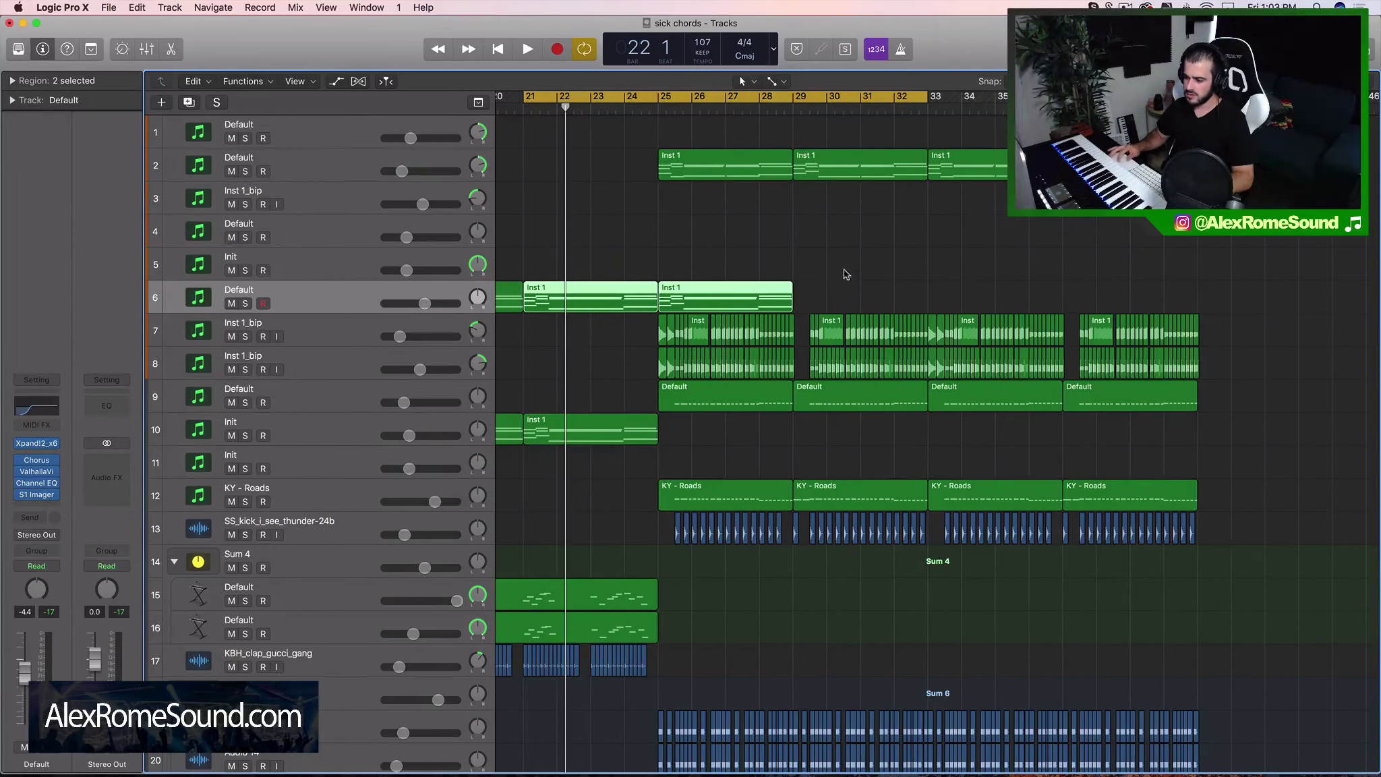
key("super+d")
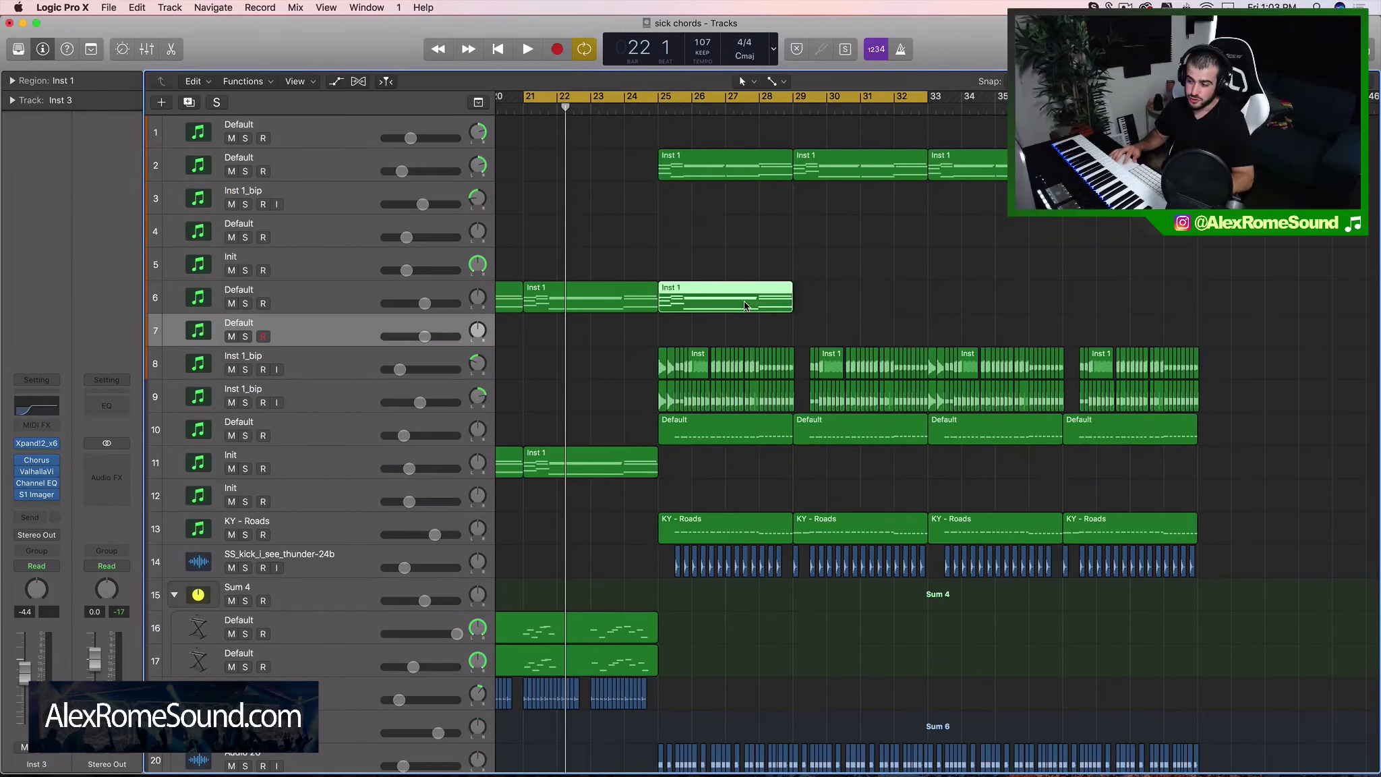
left_click_drag(743, 301, 743, 324)
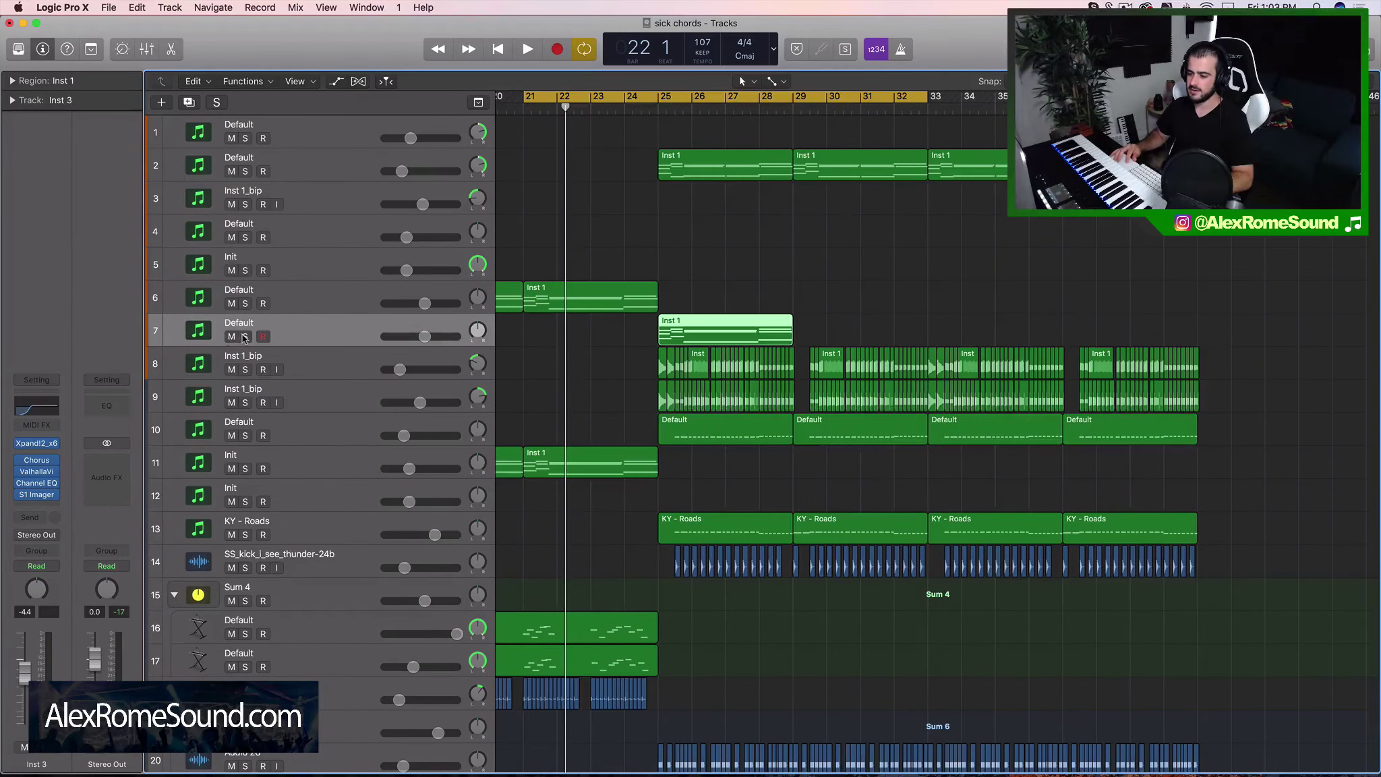
Mute the new Default track 7 that holds the Inst 1 copy at bar 25.
left_click(245, 336)
left_click(245, 337)
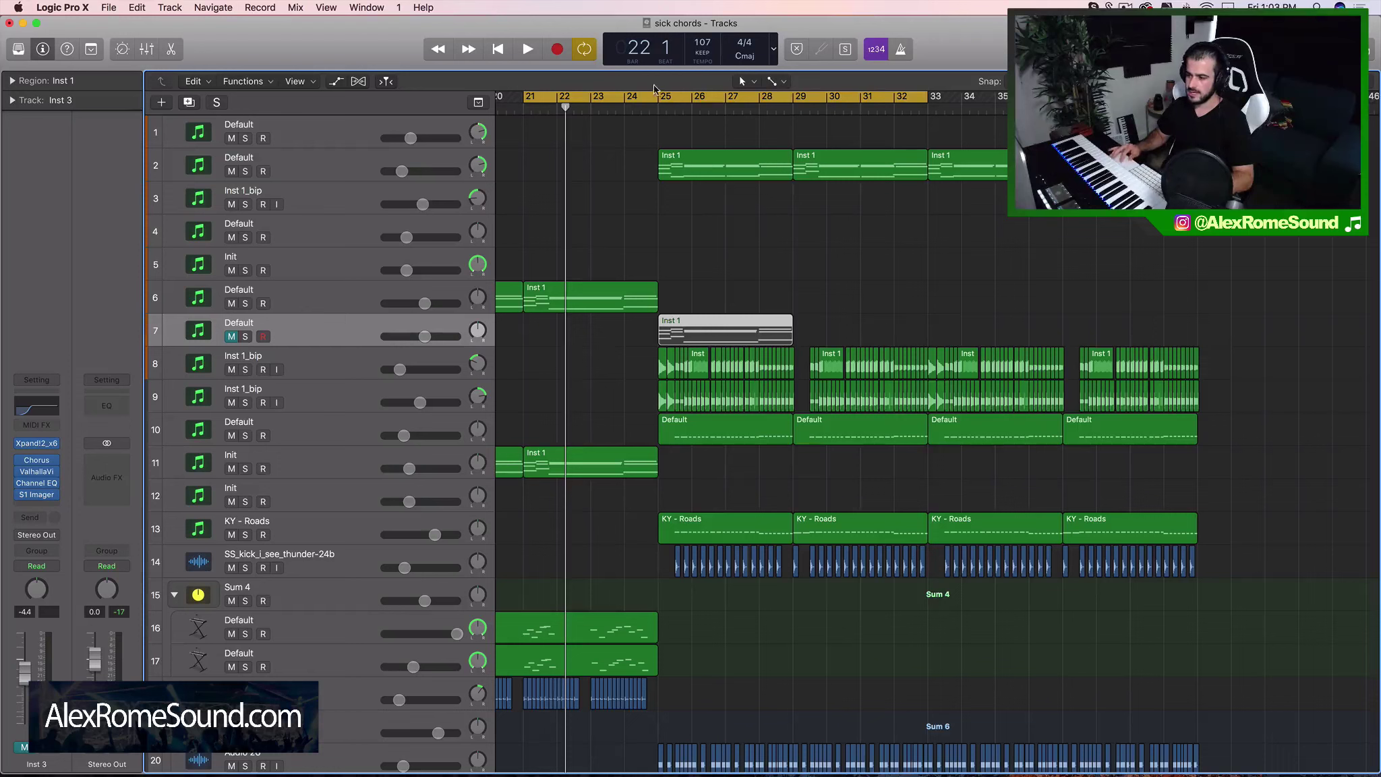
Set the cycle range to bars 25 to 41 and audition the drop with the Sum 6 stack briefly unmuted.
left_click_drag(656, 95, 1194, 96)
key("space")
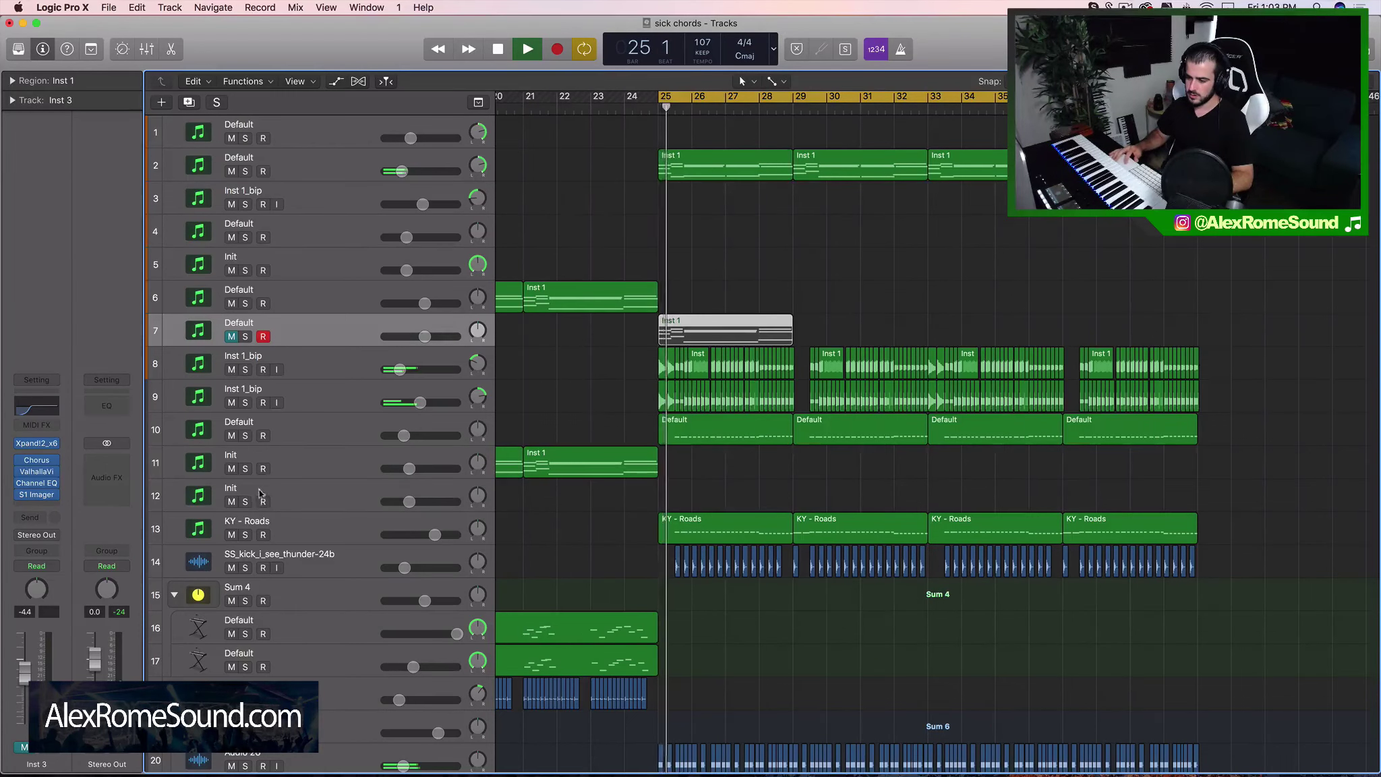
left_click(245, 601)
left_click(245, 601)
scroll(244, 604, "down", 3)
scroll(245, 605, "down", 1)
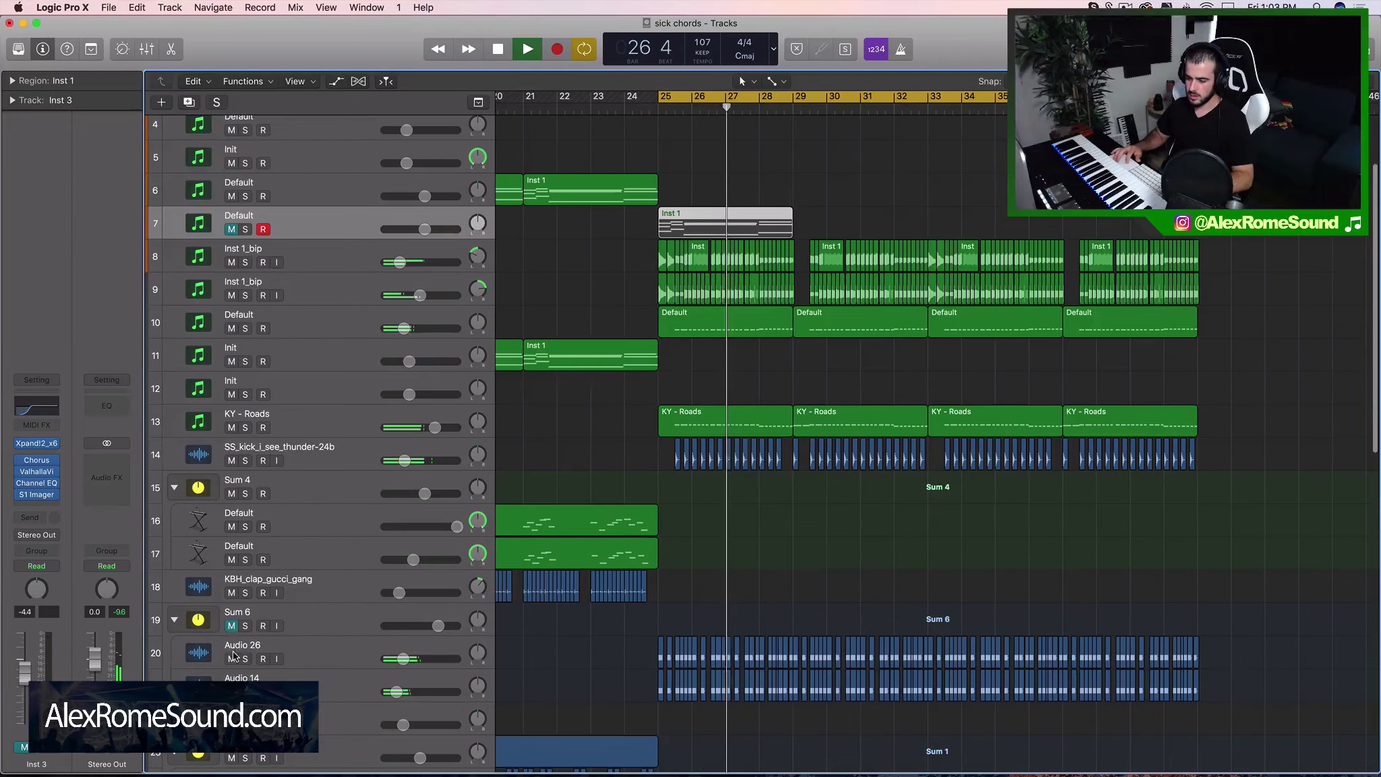
left_click(231, 626)
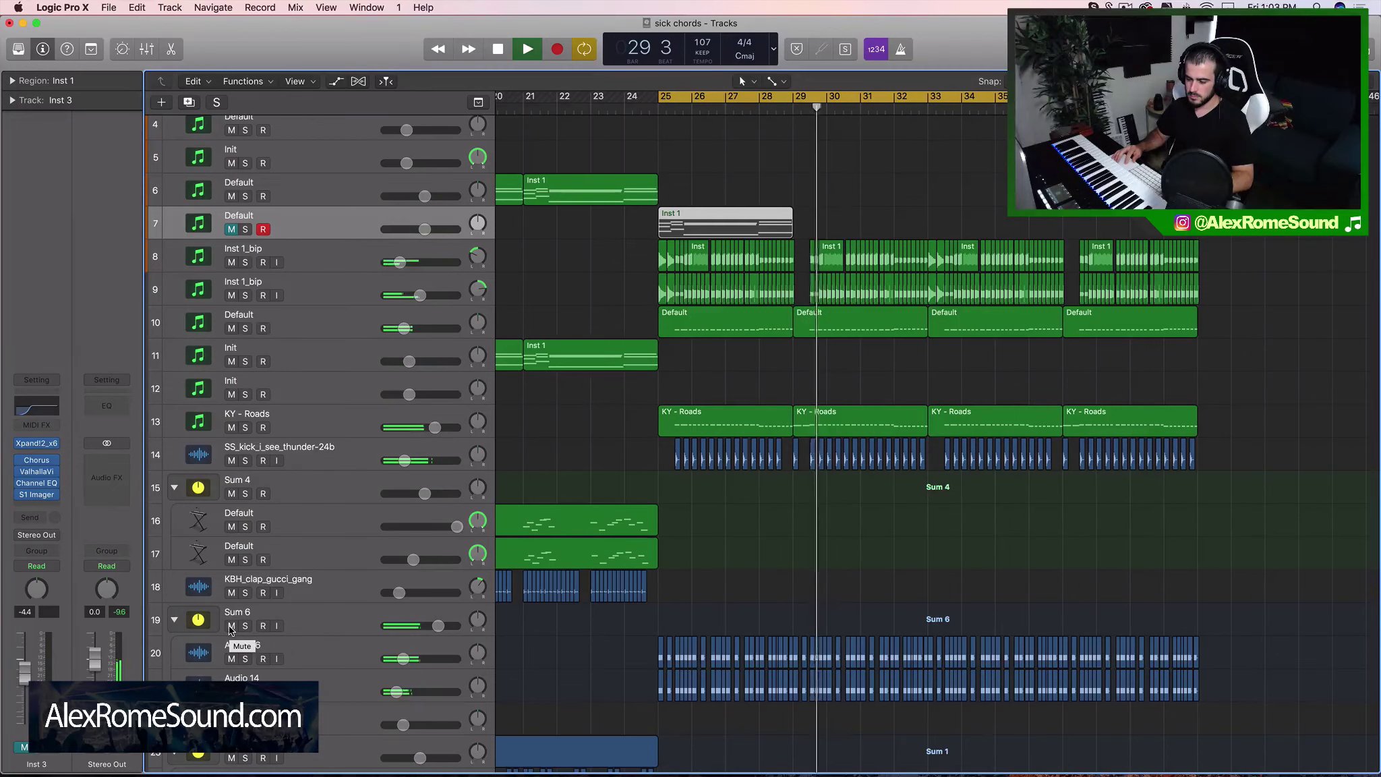
key("space")
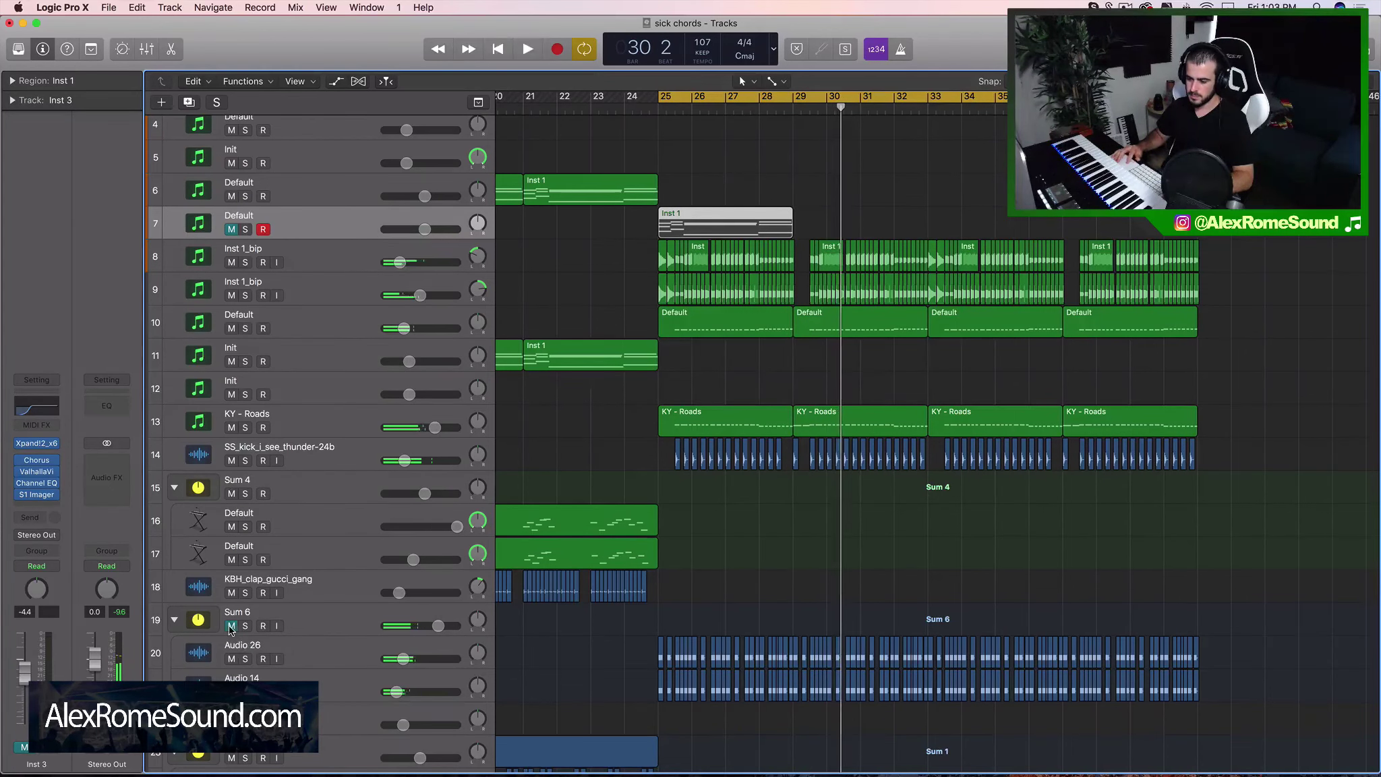
scroll(771, 459, "up", 5)
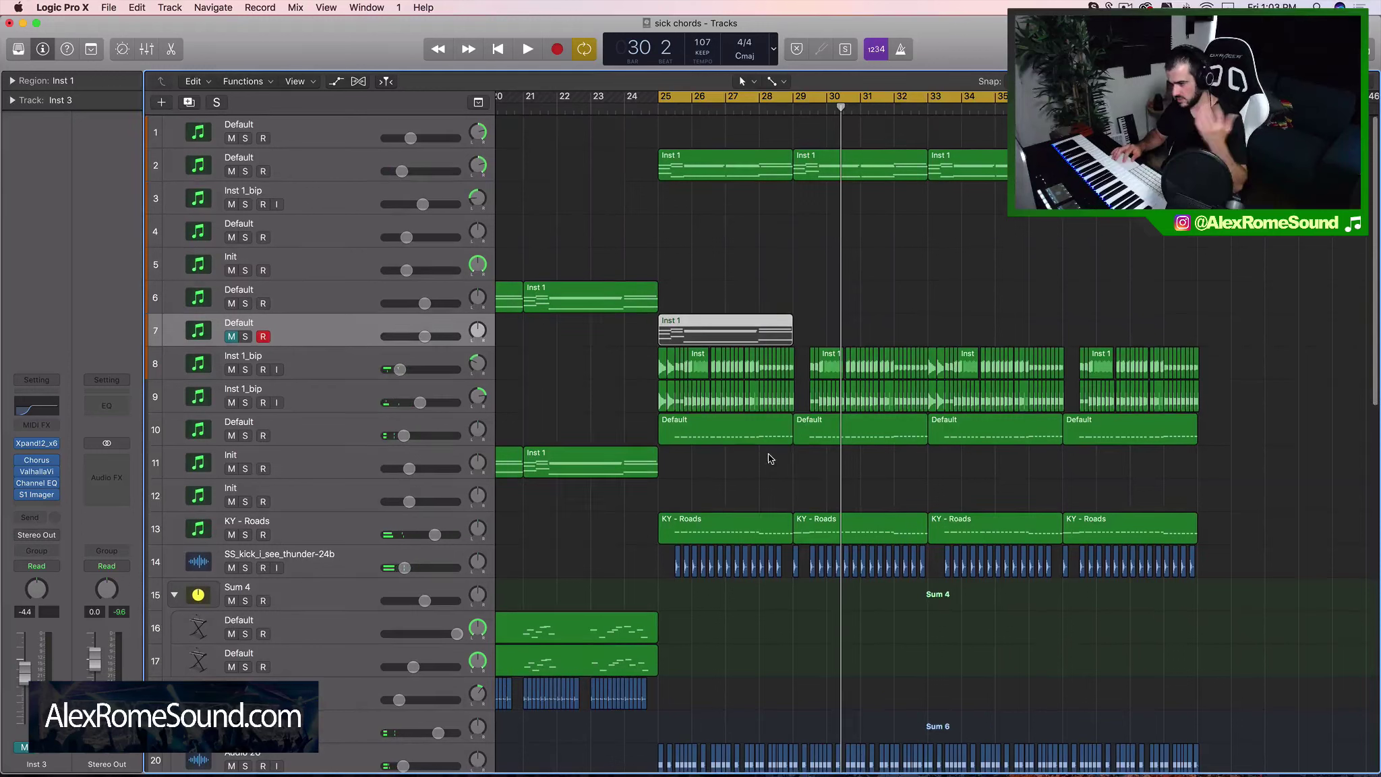
Unmute Default track 7, bounce its Inst 1 region at bar 25 in place to a new track, and delete the source region.
left_click(235, 338)
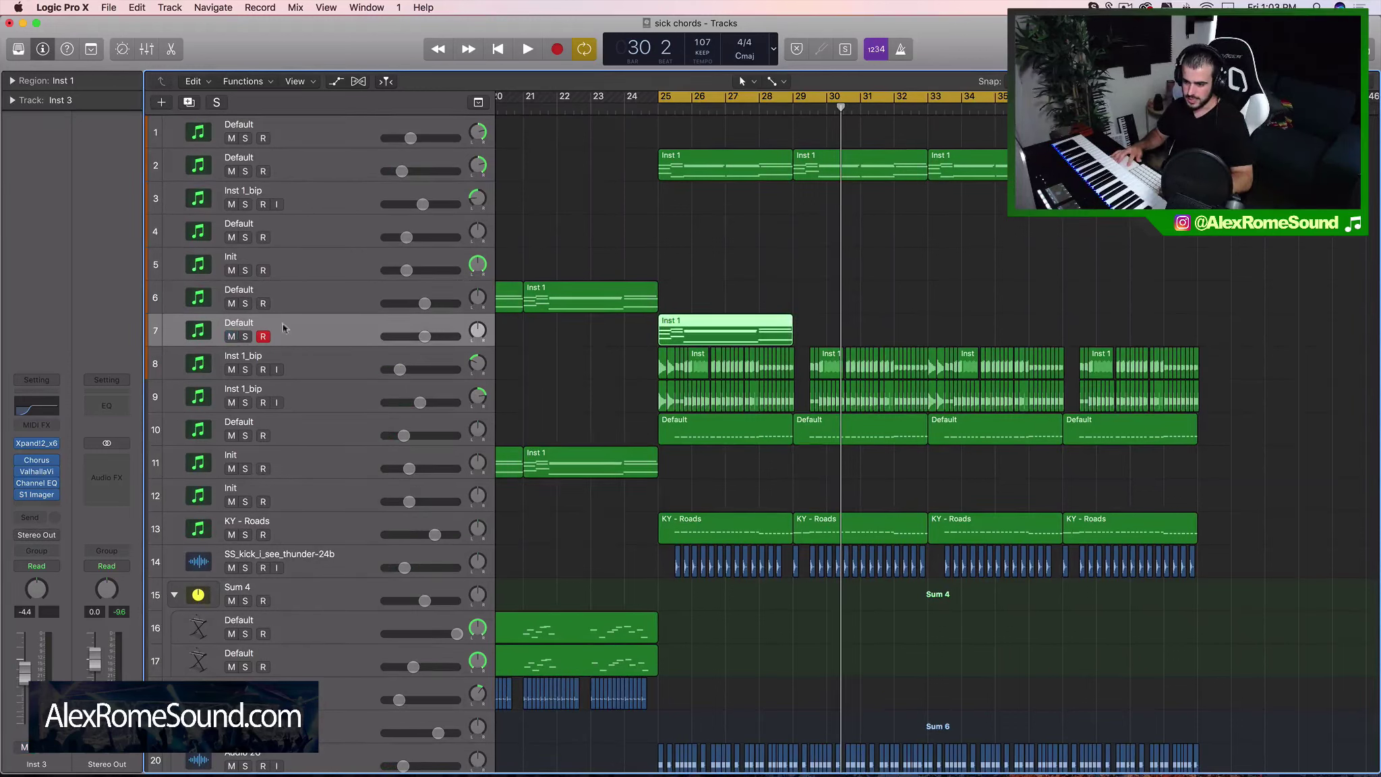
right_click(735, 327)
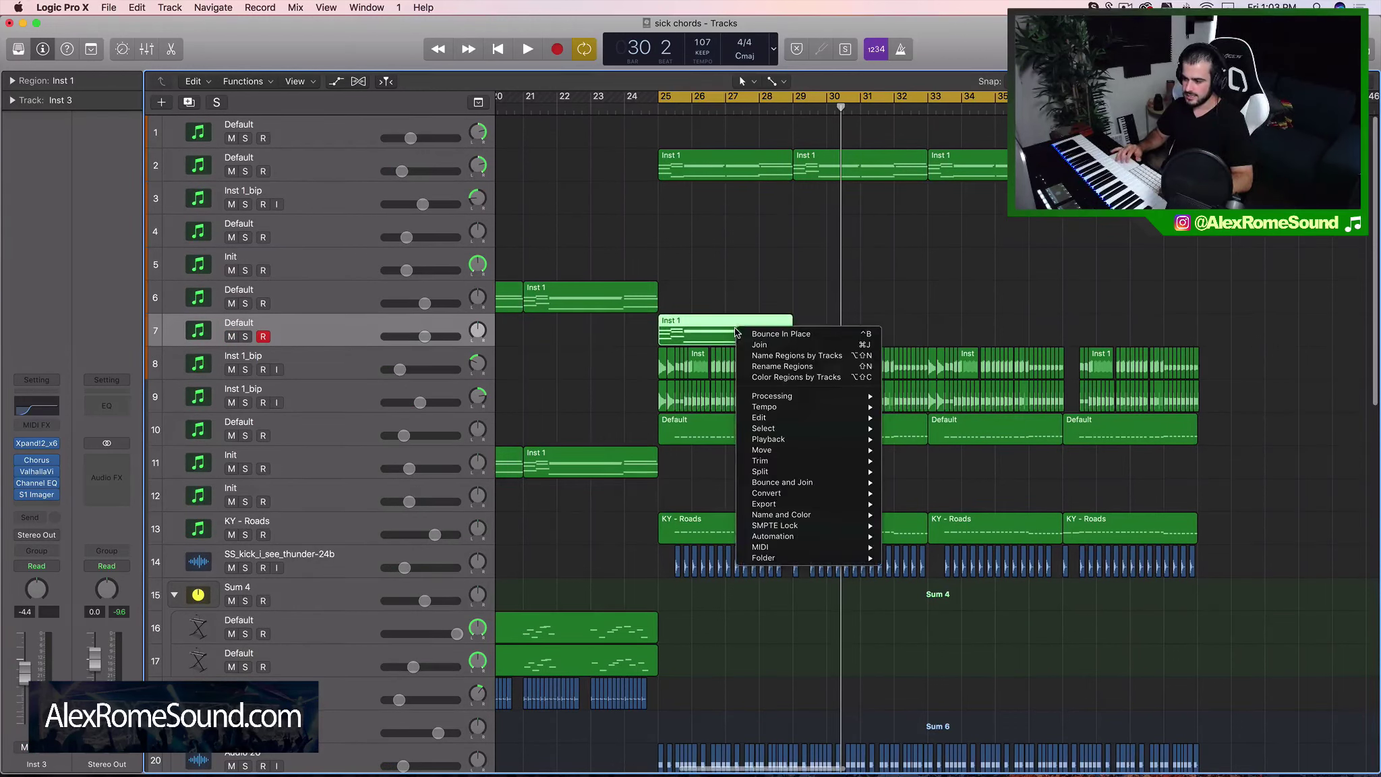
left_click(784, 332)
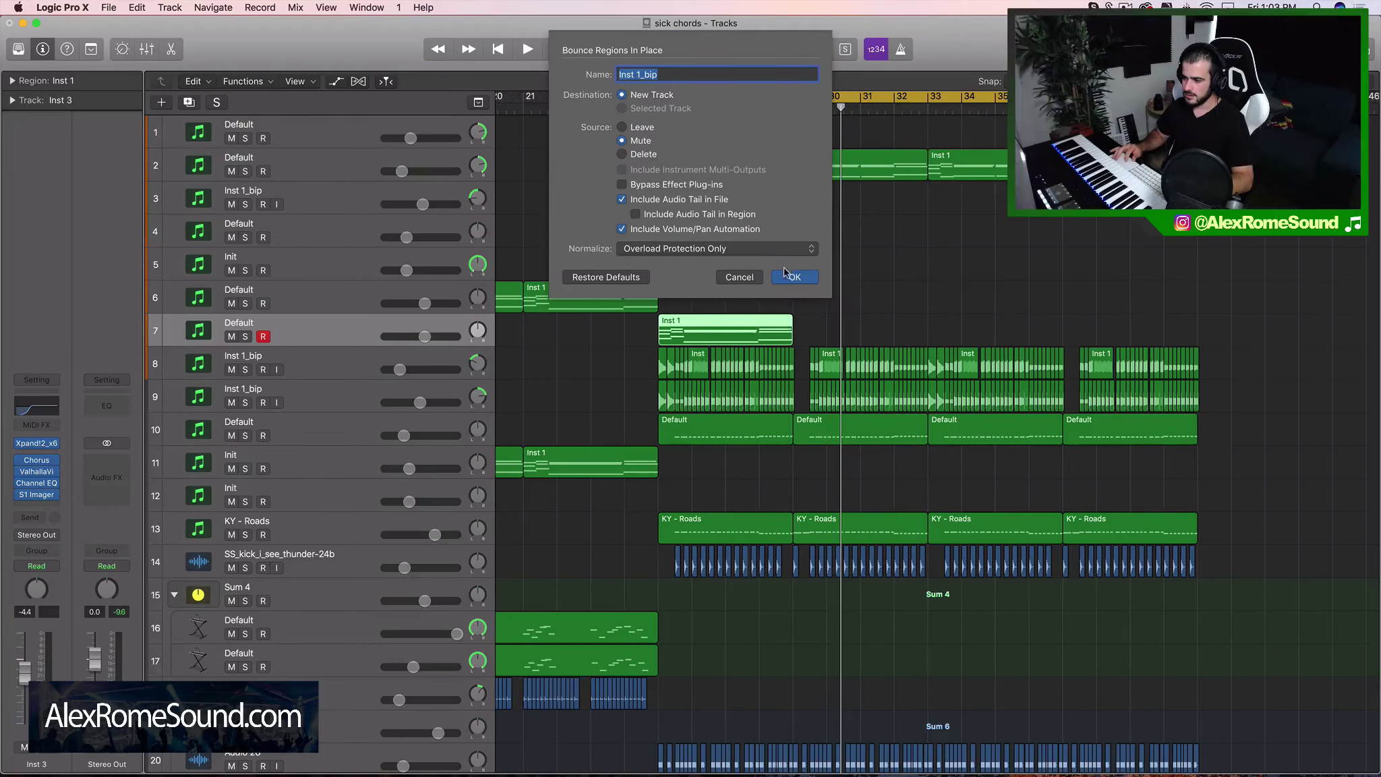
left_click(789, 277)
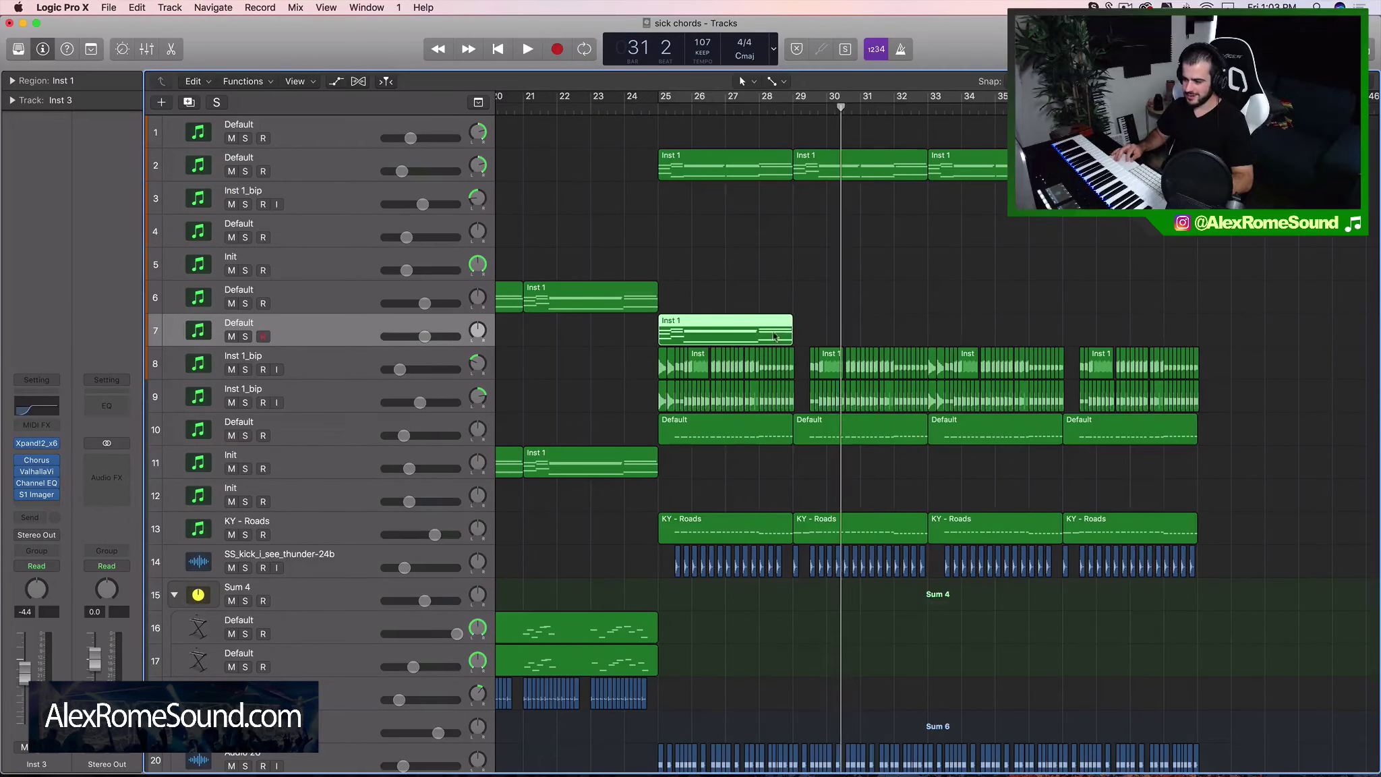
key("Delete")
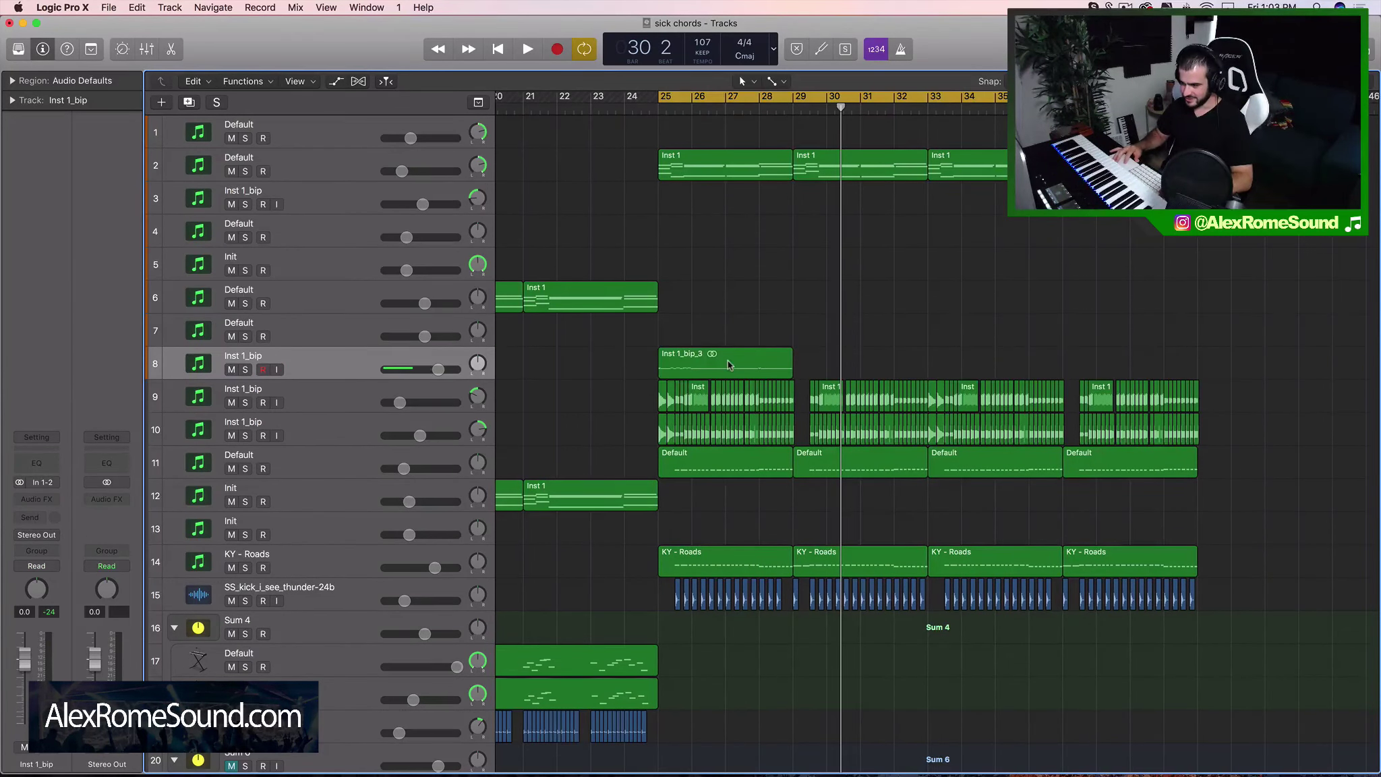
Set the bounced Inst 1_bip_3 region's gain to +17.4 dB and solo its track 8.
left_click(12, 82)
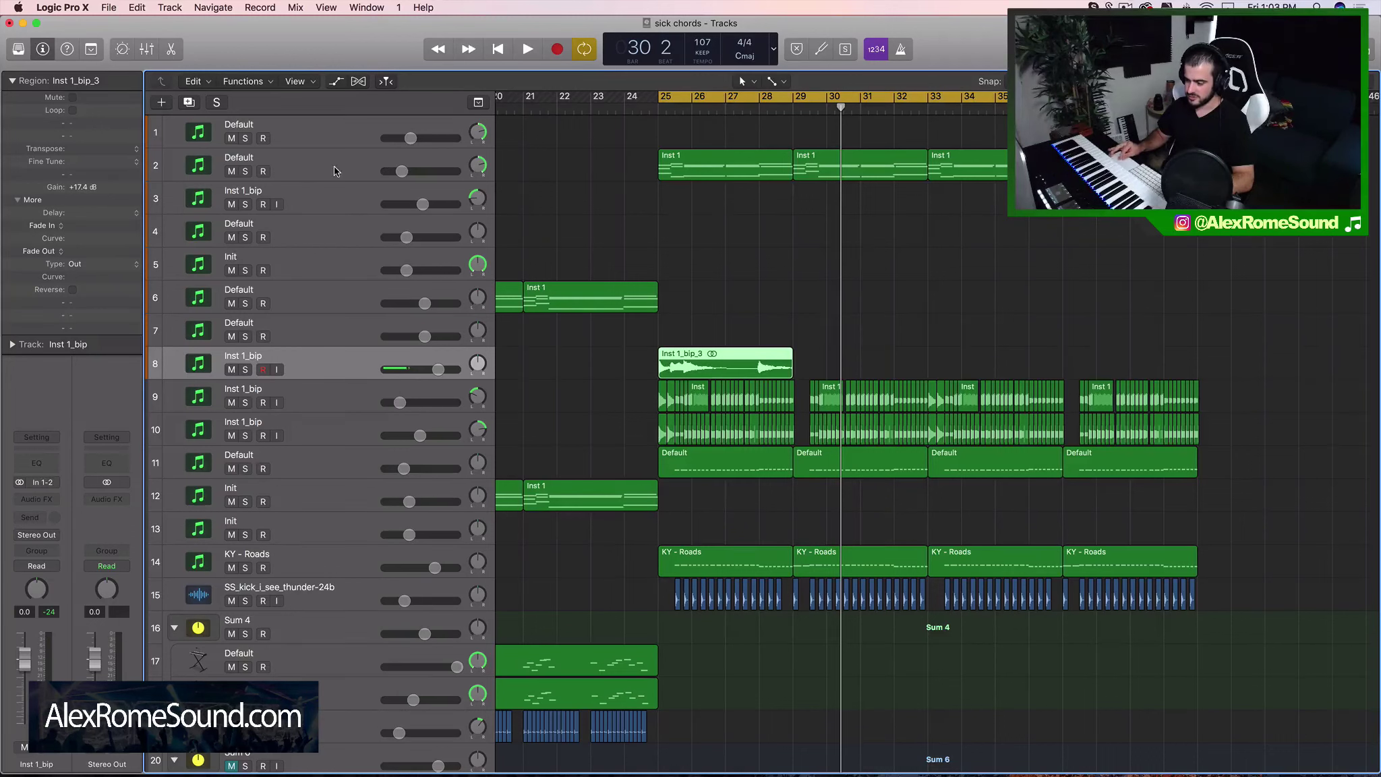
left_click(246, 369)
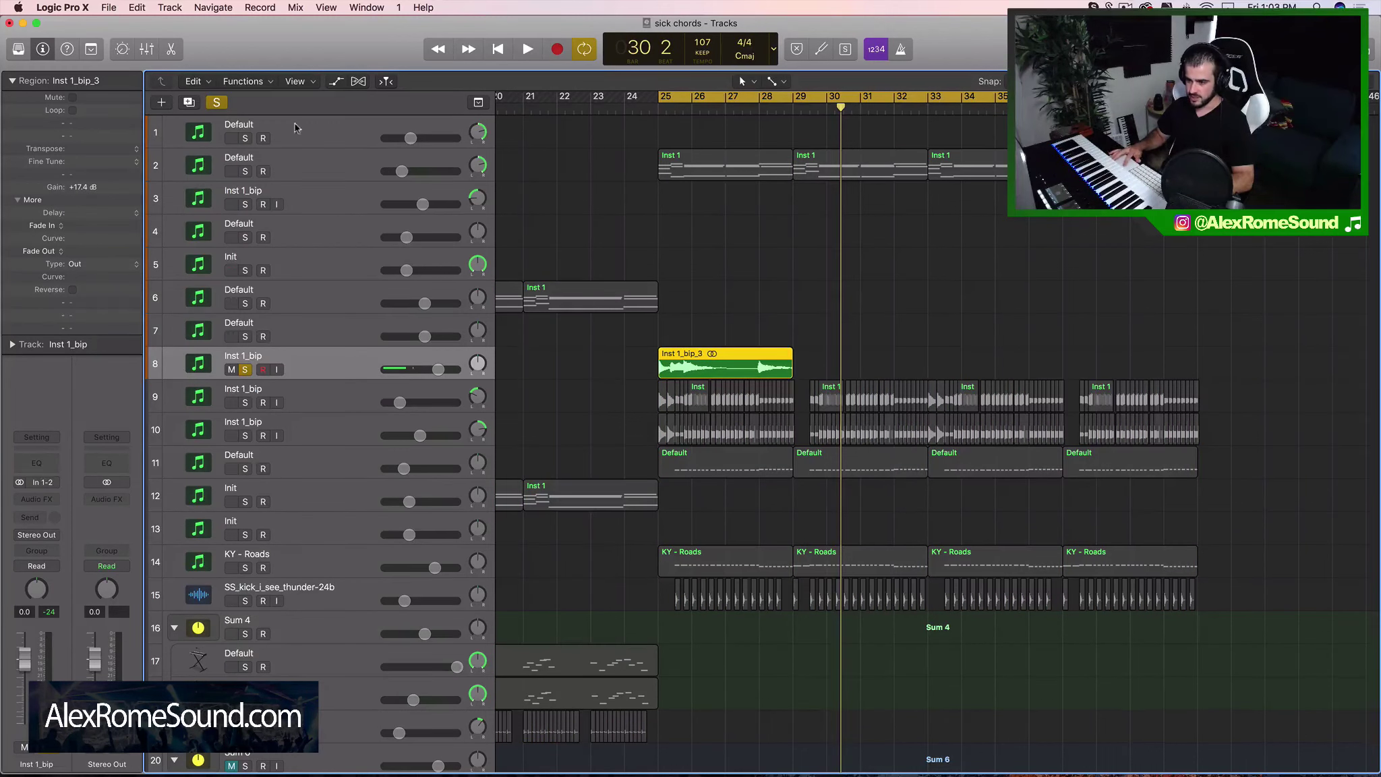
Assign the Scissors Tool as the secondary tool and split the bounced track 8 region at beat 25 2.
scroll(676, 315, "up", 10)
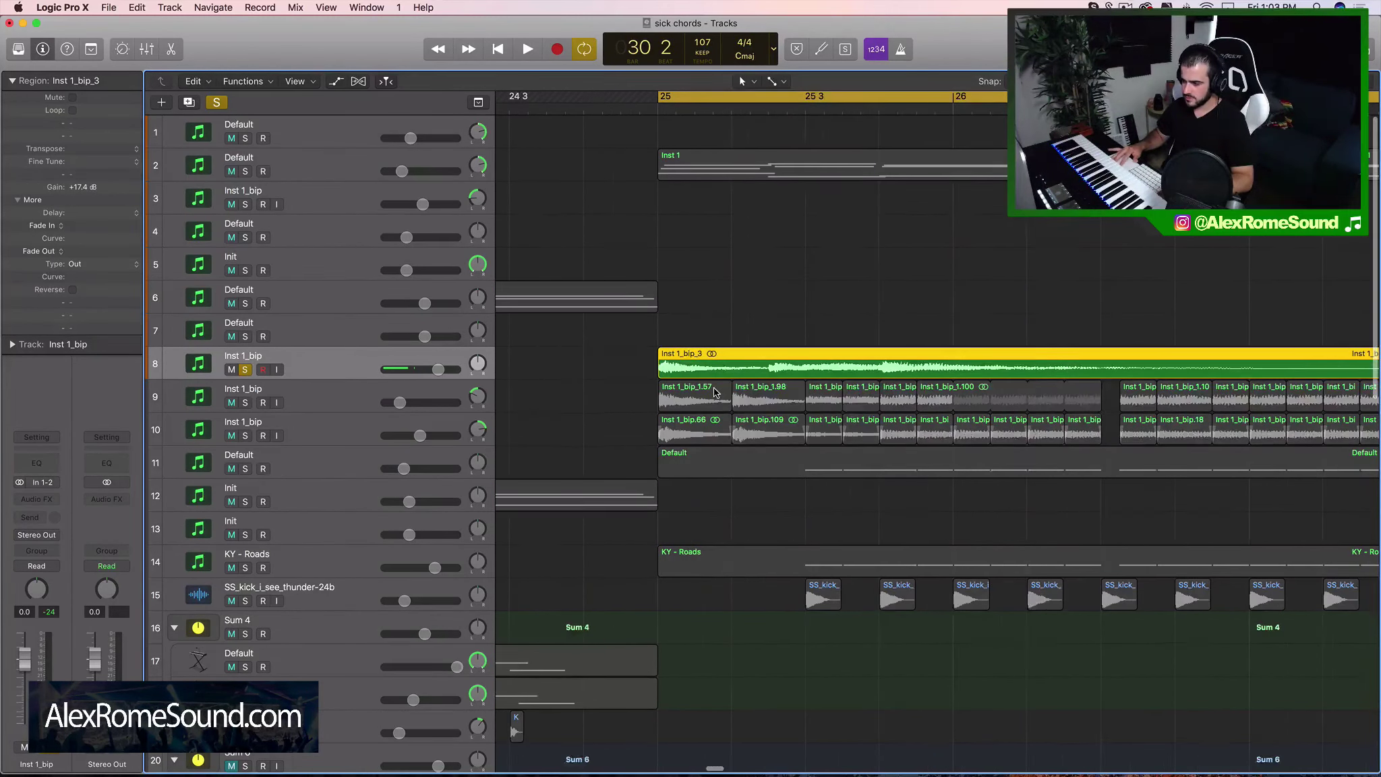
scroll(715, 392, "down", 5)
scroll(656, 413, "up", 5)
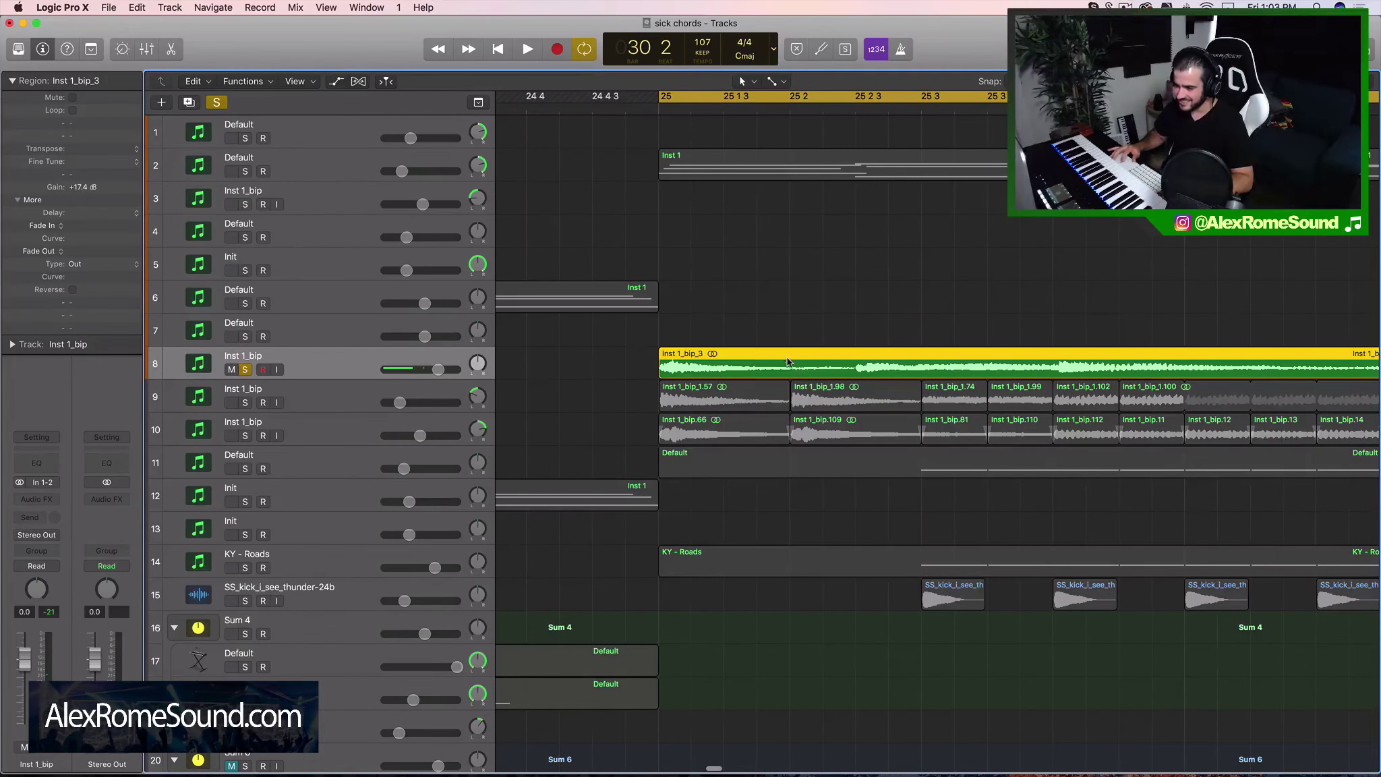
left_click(781, 83)
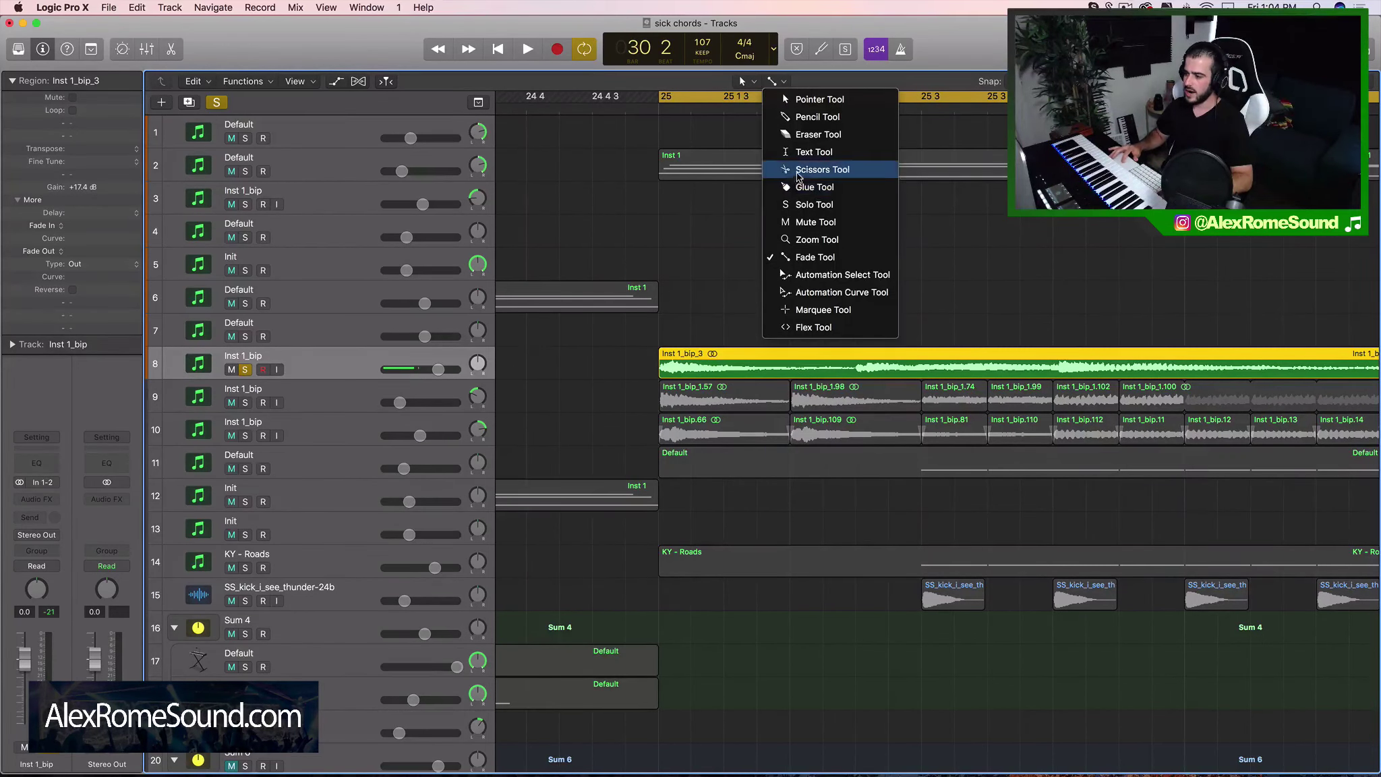
left_click(794, 301)
left_click(793, 362, "super")
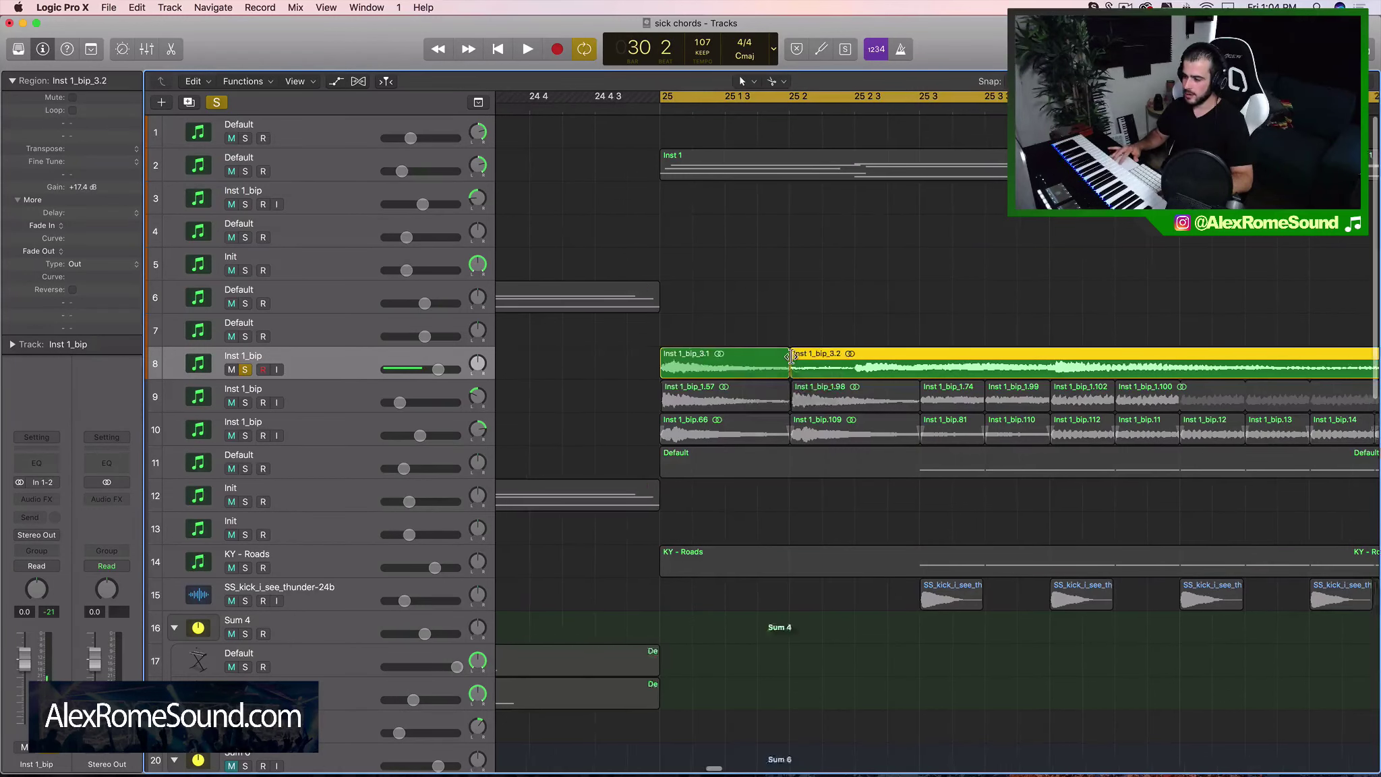
Audition the chopped Inst 1_bip track 9 in solo and examine its cut pattern between bars 25 and 29.
scroll(547, 369, "down", 5)
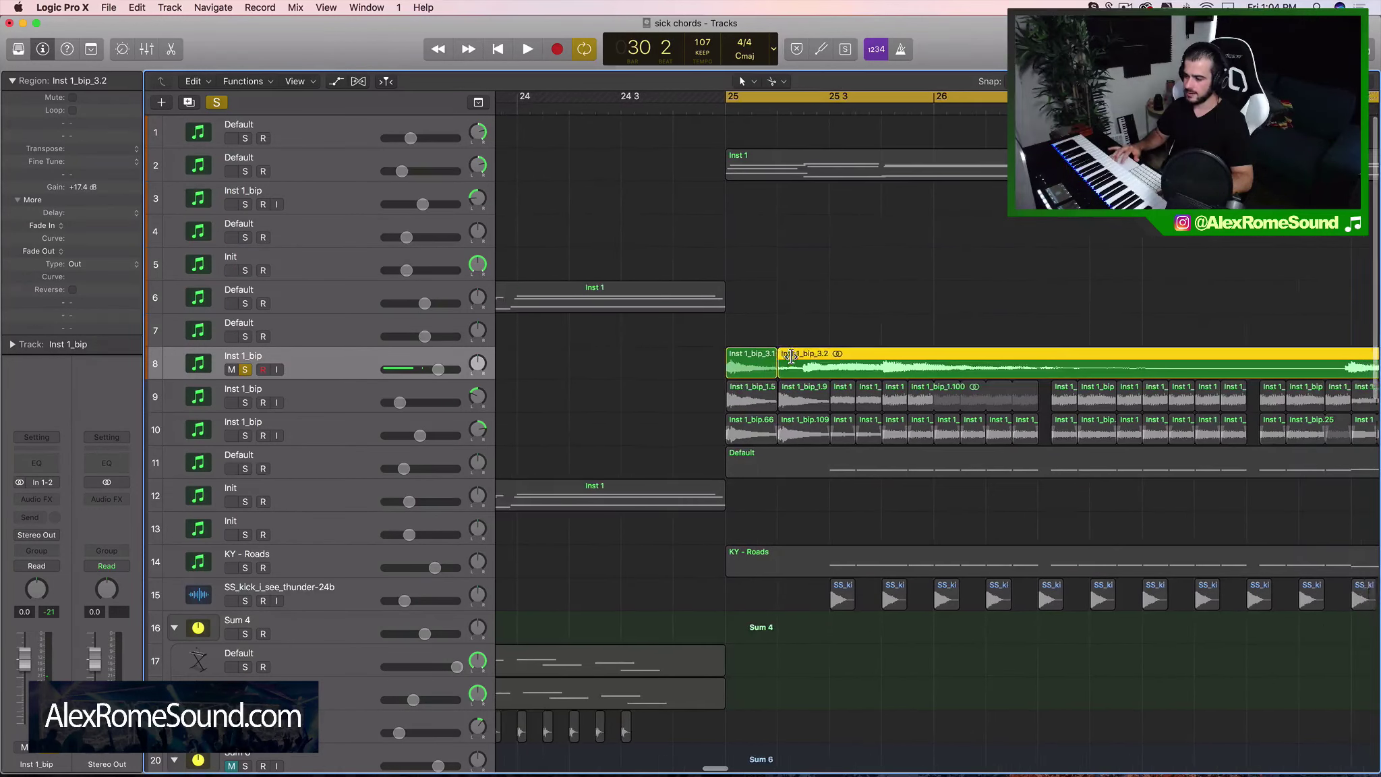
left_click(246, 402)
left_click(246, 370)
key("space")
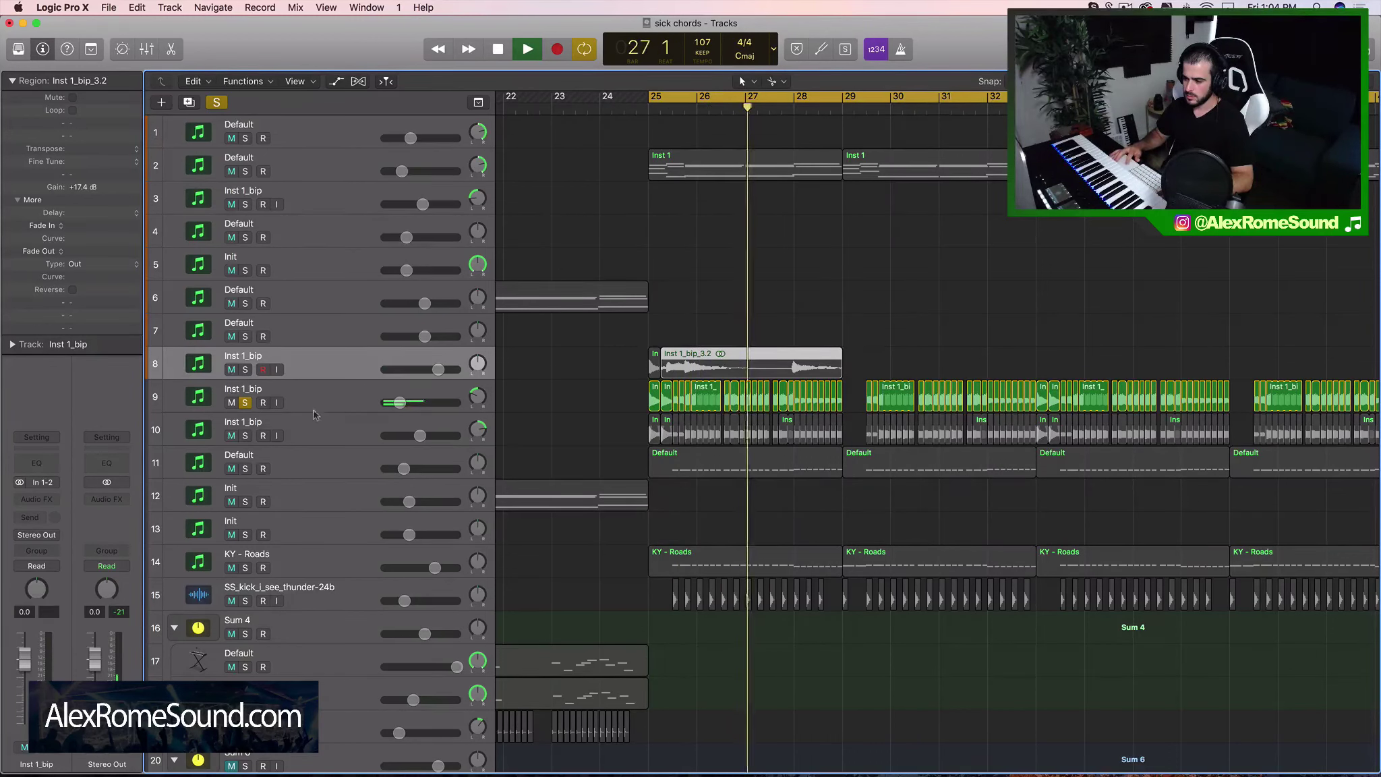
key("space")
key("super+Right")
key("super+Right")
key("super+Right")
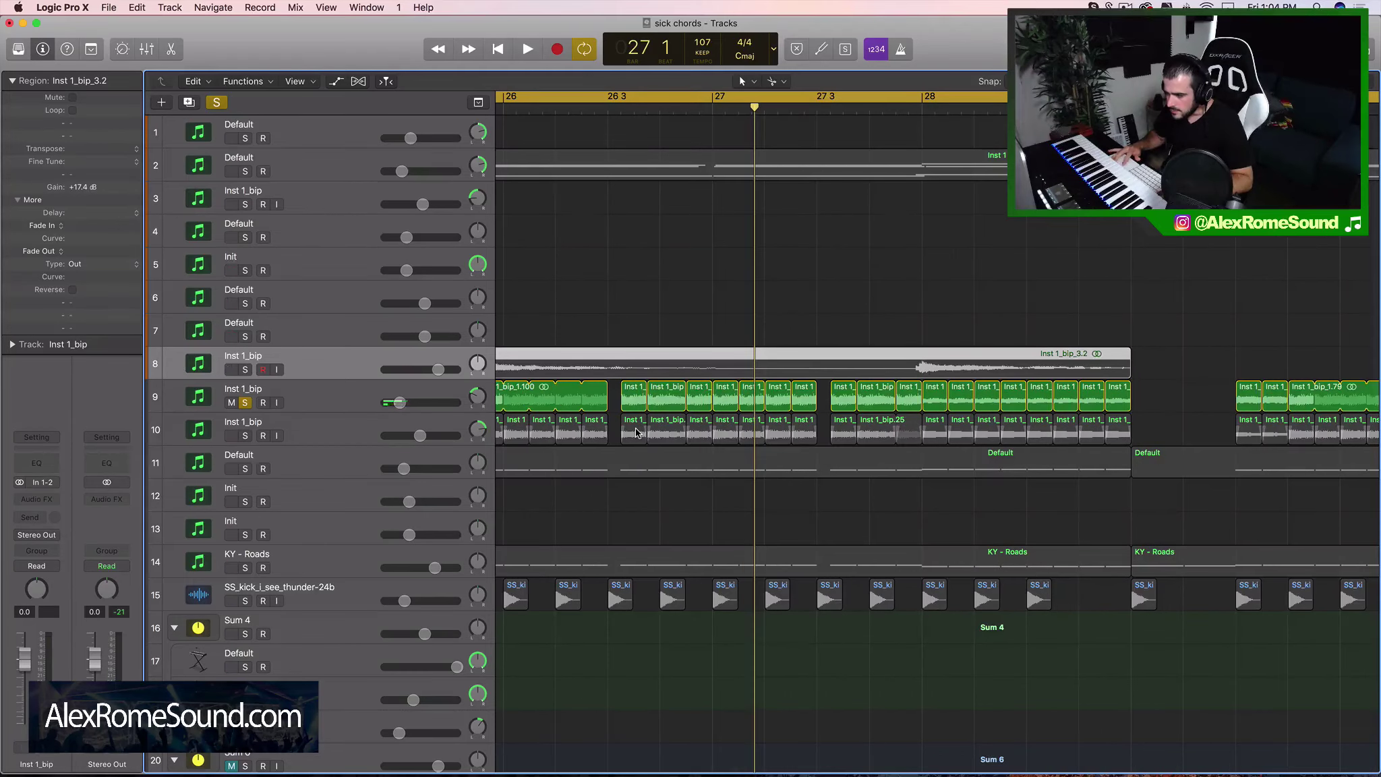
key("super+Left")
key("super+Left")
key("super+Left")
left_click(246, 403)
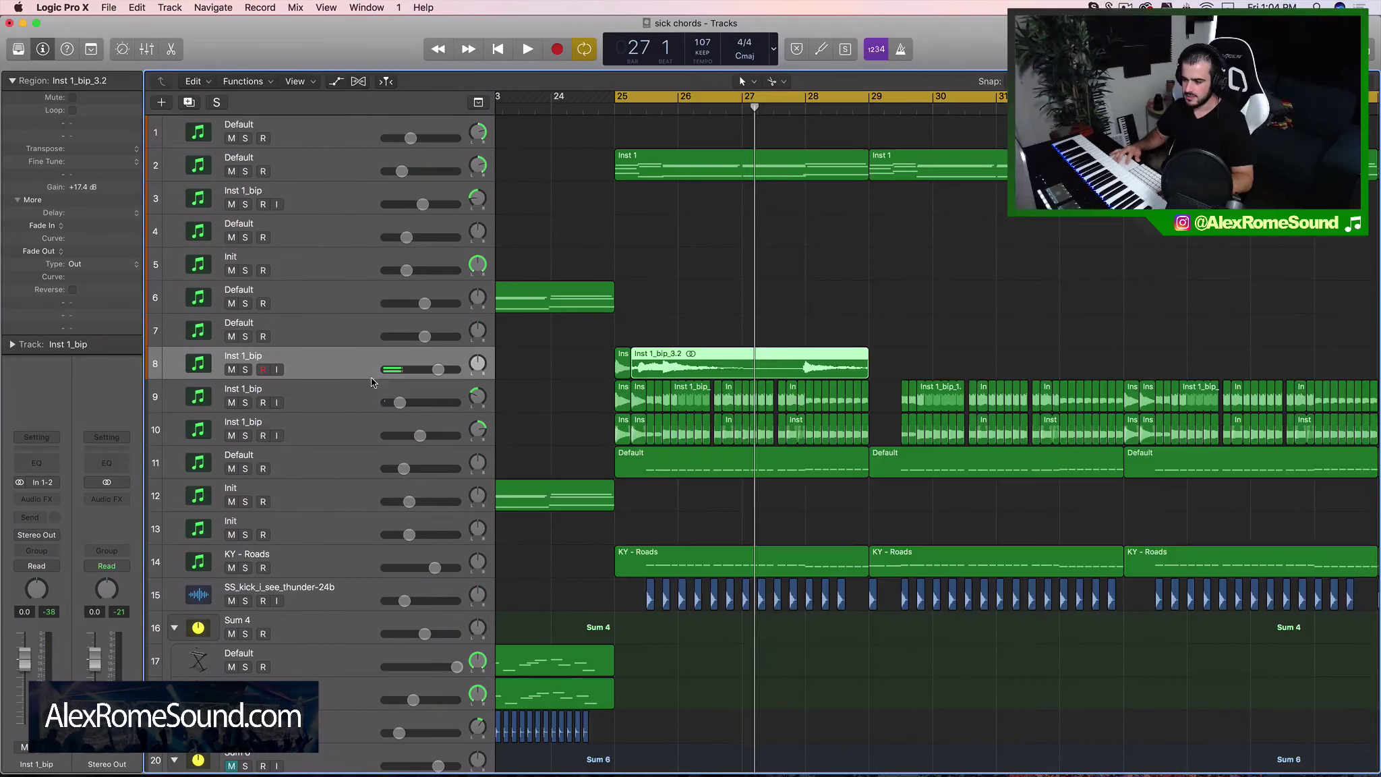
Solo the bounced track 8, lower its volume to -15.6 dB and set its pan to +10.
key("super+Right")
key("super+Right")
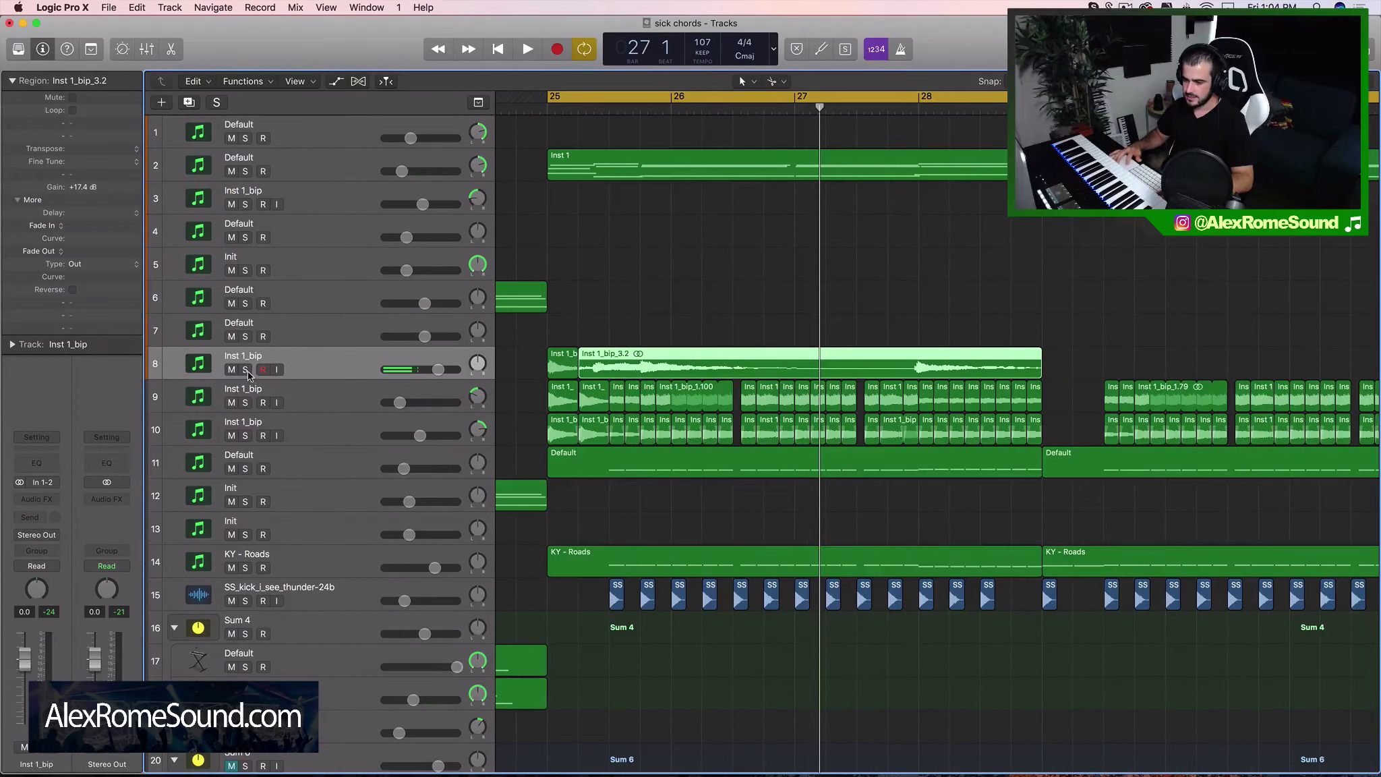
left_click(247, 370)
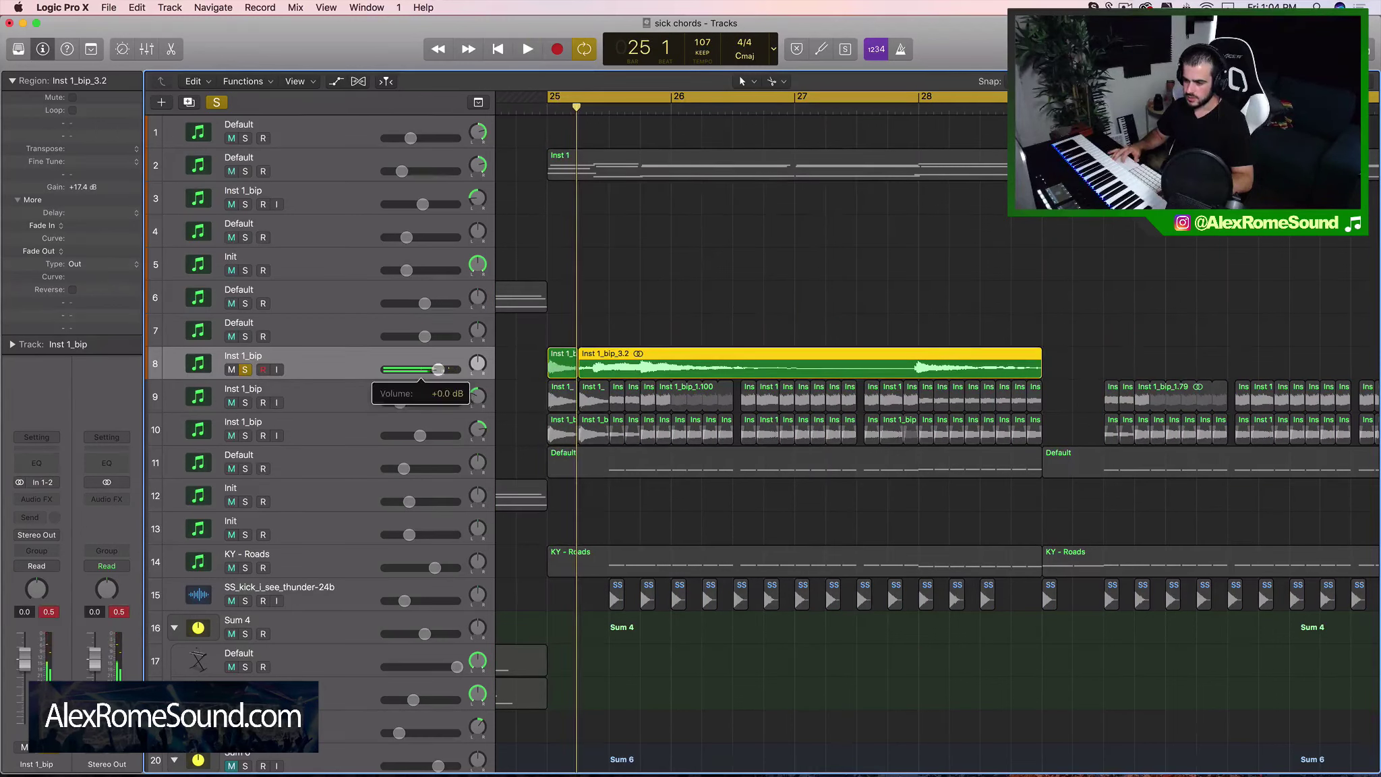
left_click(479, 359)
left_click(478, 340)
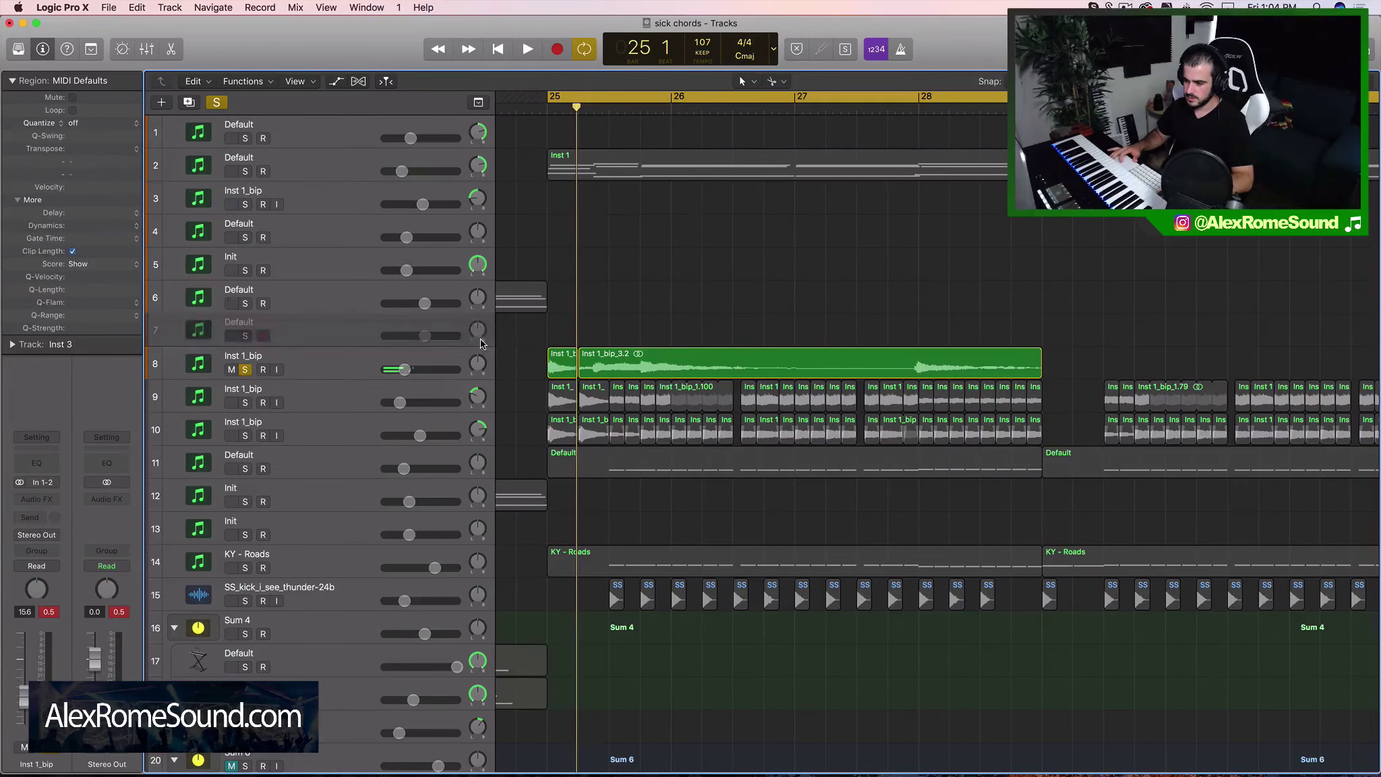
left_click(463, 360)
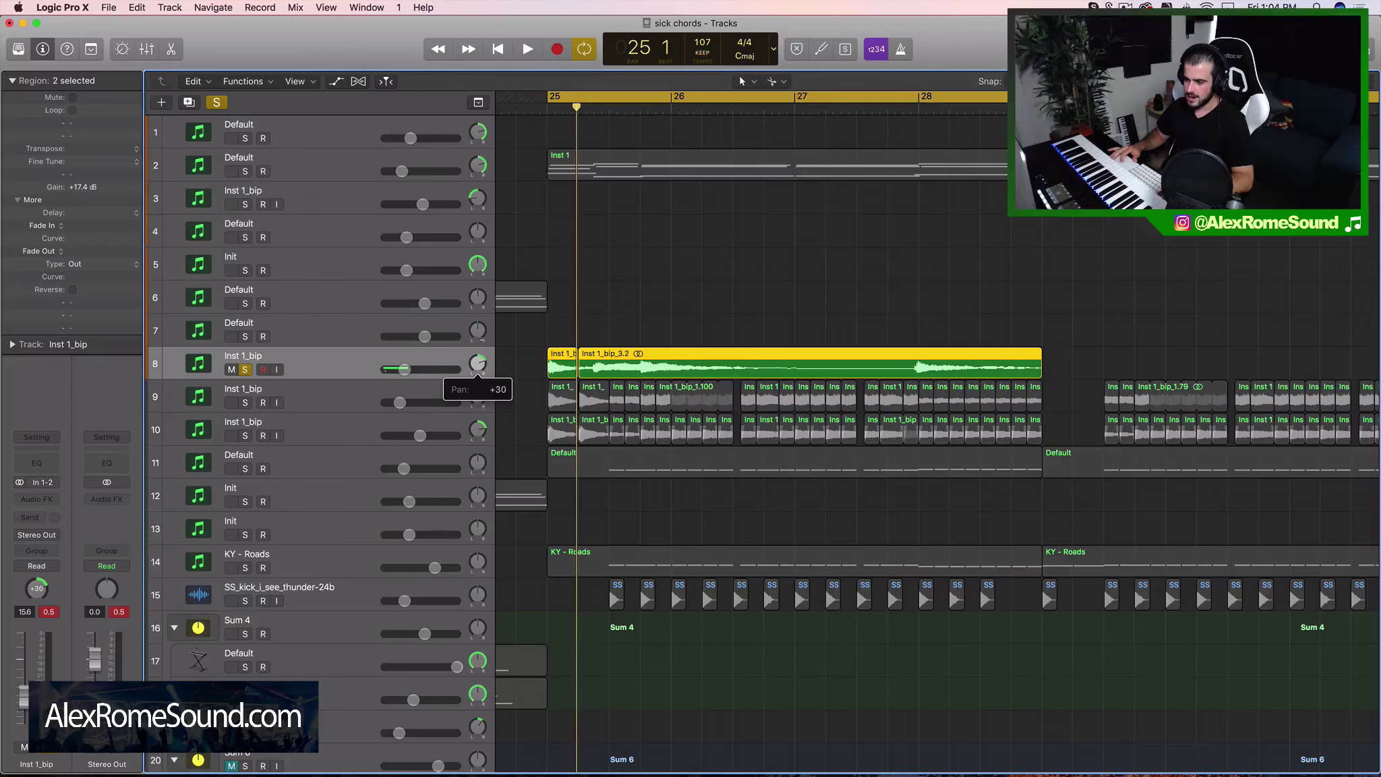
key("space")
left_click_drag(477, 363, 478, 376)
key("space")
Shift the Inst 1_bip_3.2 region to about halfway through beat 26 1 and loop Inst 1_bip_3.1 once up to 25 3.
scroll(574, 364, "up", 5)
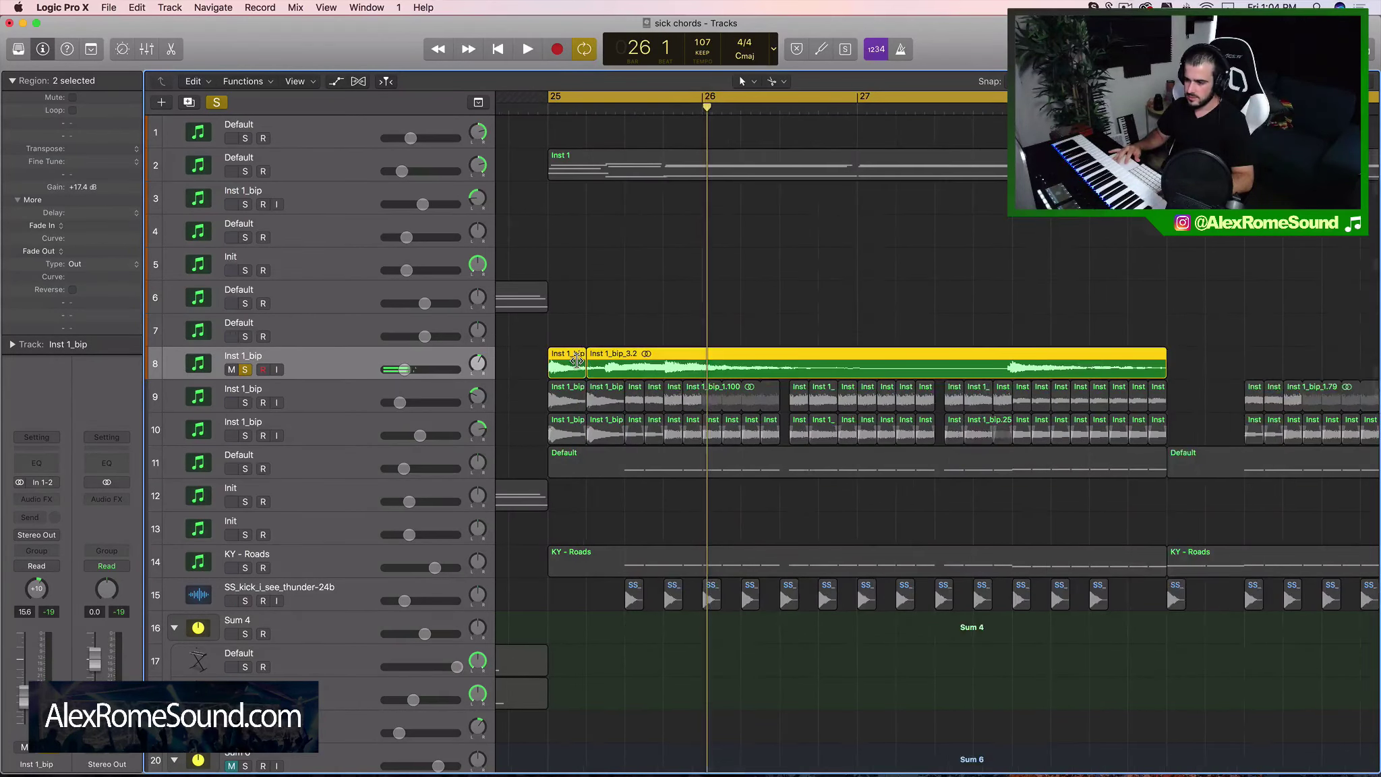
key("space")
scroll(578, 365, "up", 2)
key("space")
left_click(638, 328)
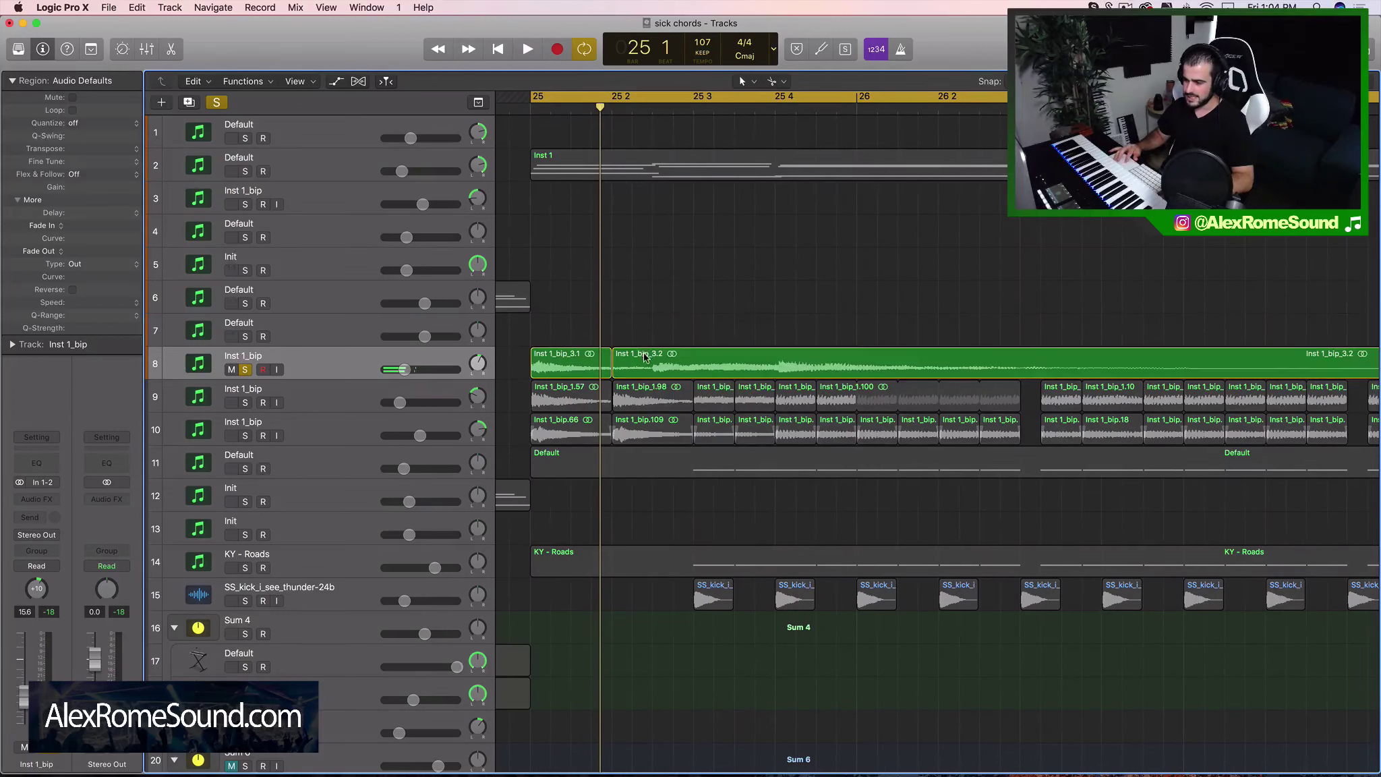
left_click_drag(644, 358, 926, 358)
left_click_drag(614, 358, 693, 358)
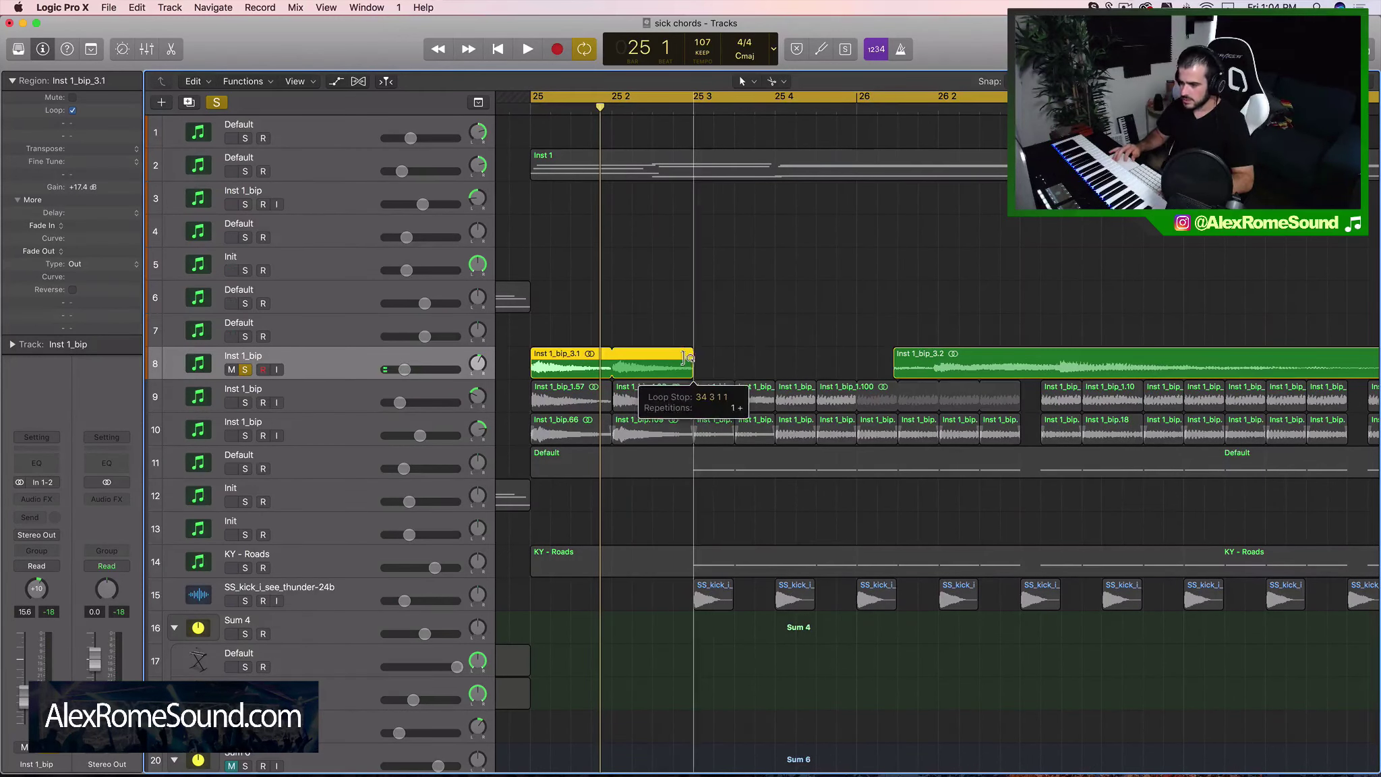
Cut a short slice from the Inst 1_bip_3.2 region, place it at beat 25 3 and repeat it once.
left_click(694, 108)
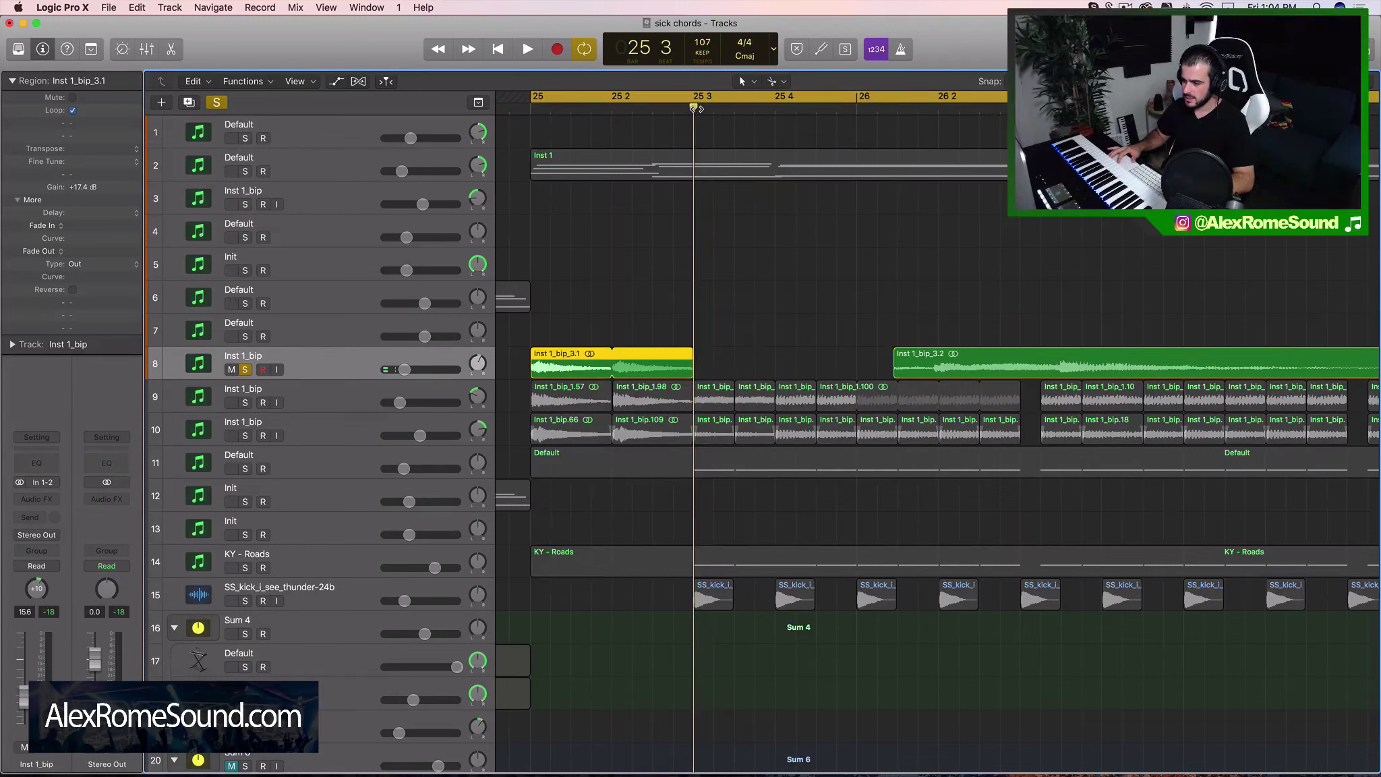
left_click(959, 370, "super")
left_click(980, 370, "super")
left_click_drag(968, 369, 734, 371)
key("super+r")
Audition the looped chord and the new slices on track 8 up to beat 25 4.
key("space")
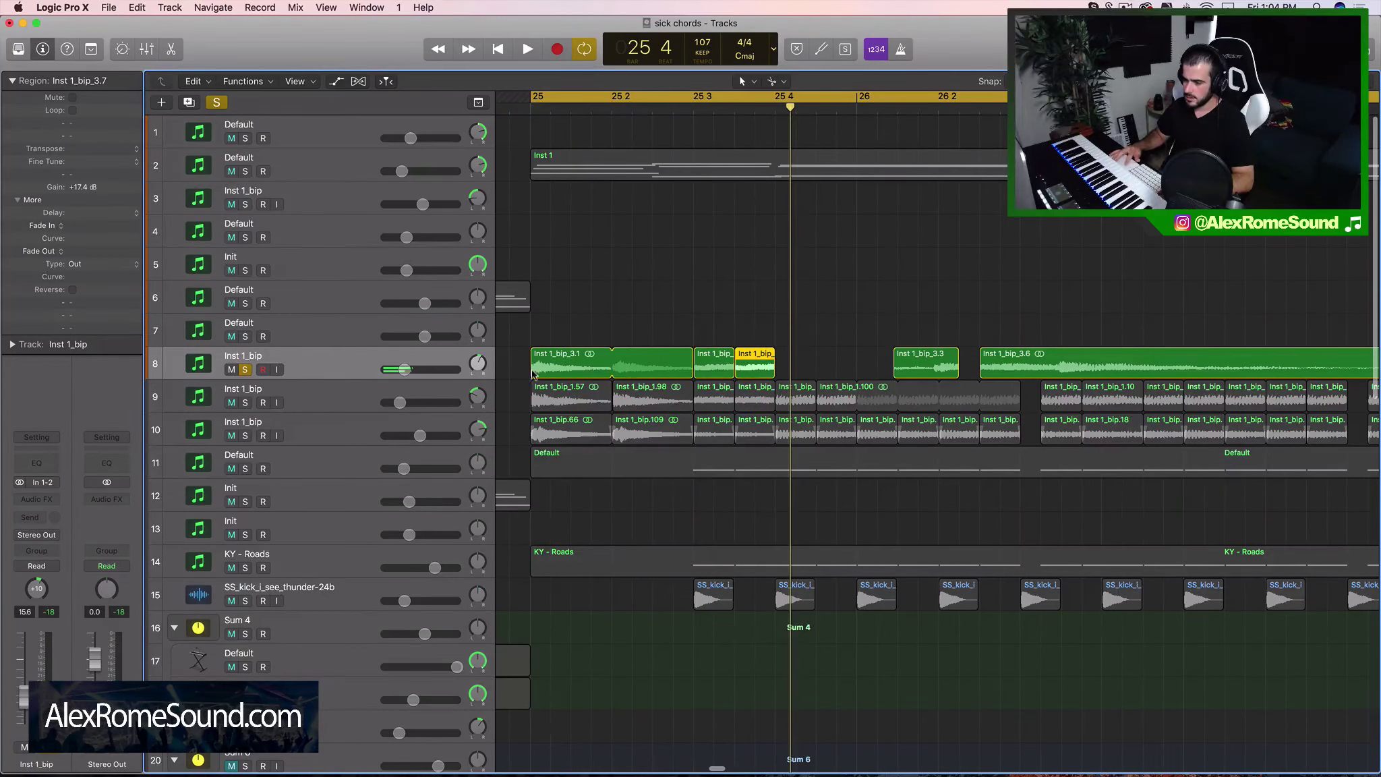
left_click_drag(533, 373, 691, 372)
key("space")
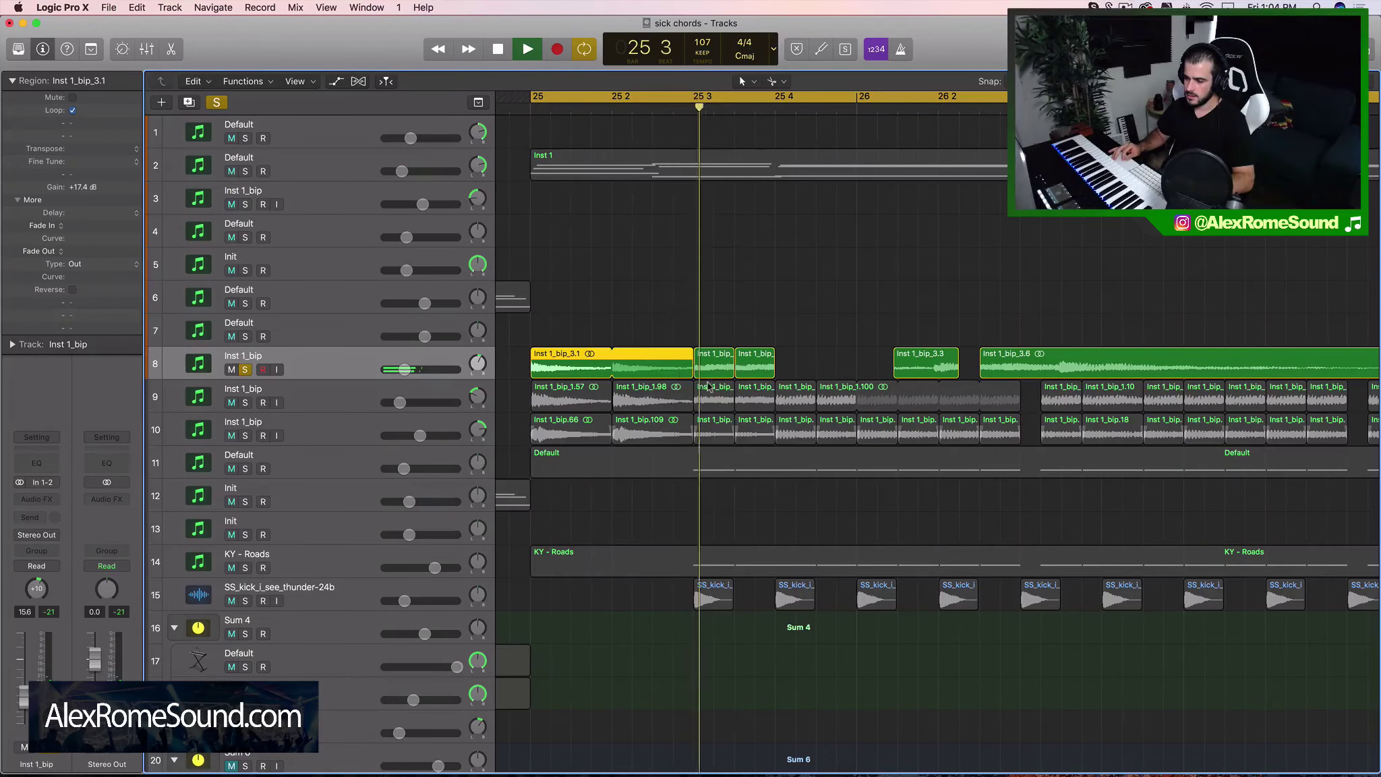
key("space")
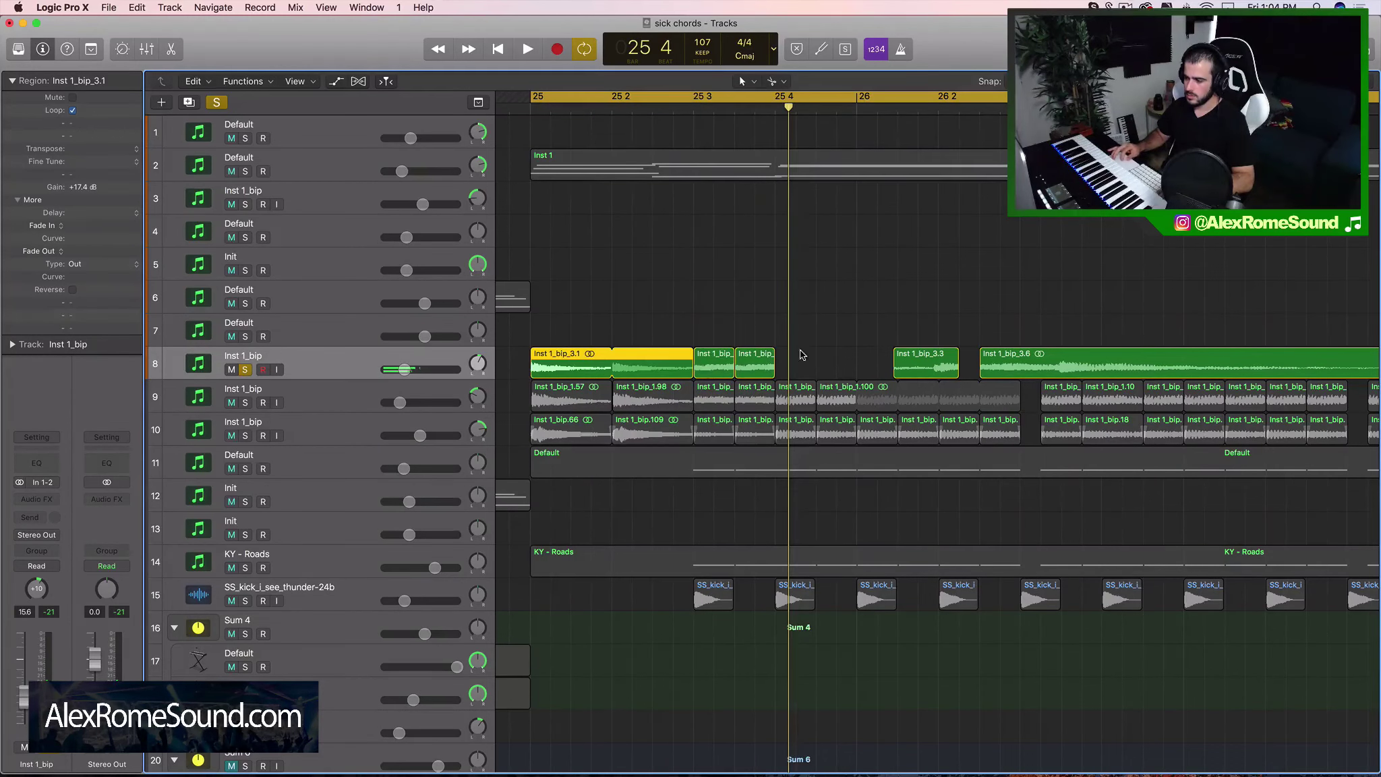
Delete the leftover Inst 1_bip_3.3 region and cut a trimmed slice from the remaining long region, placed at beat 25 4.
left_click(939, 368)
key("Delete")
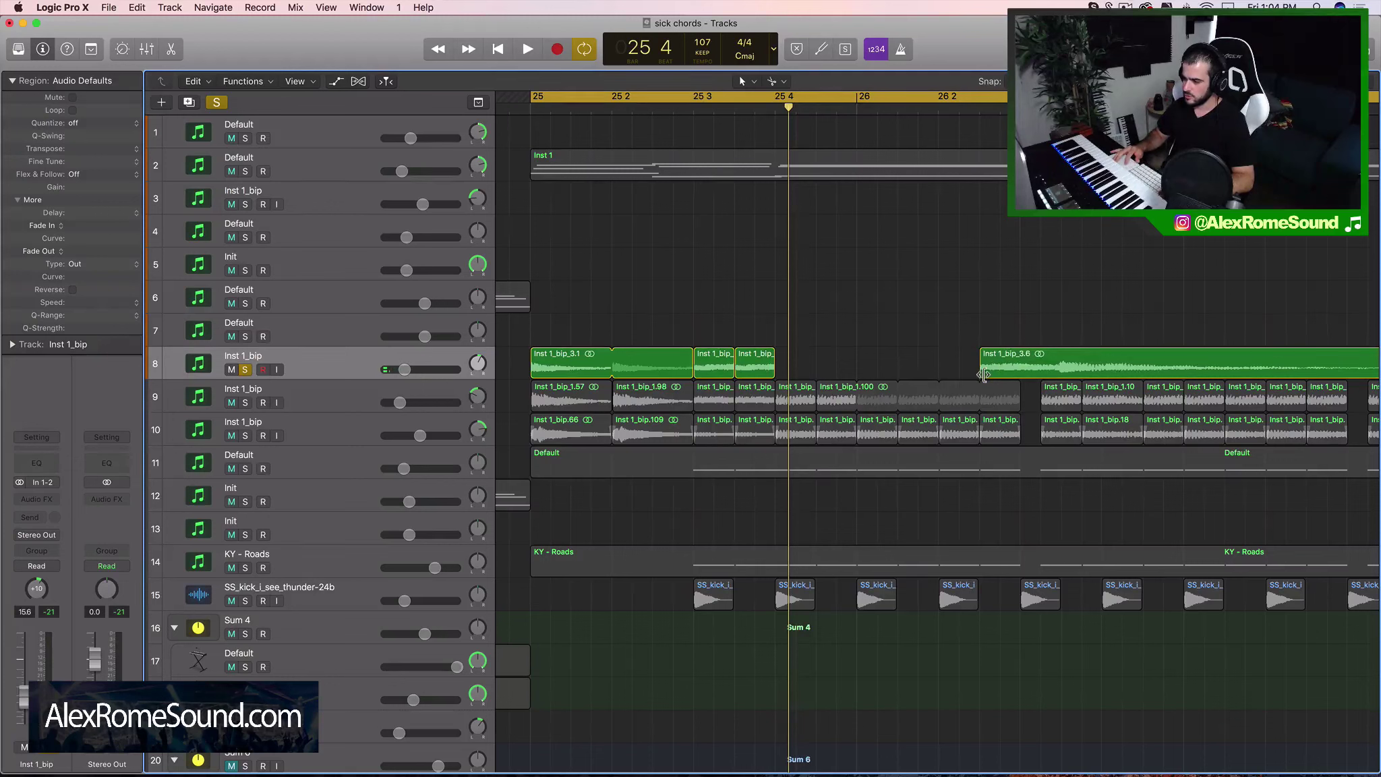
left_click_drag(984, 375, 1021, 359)
left_click(819, 369, "super")
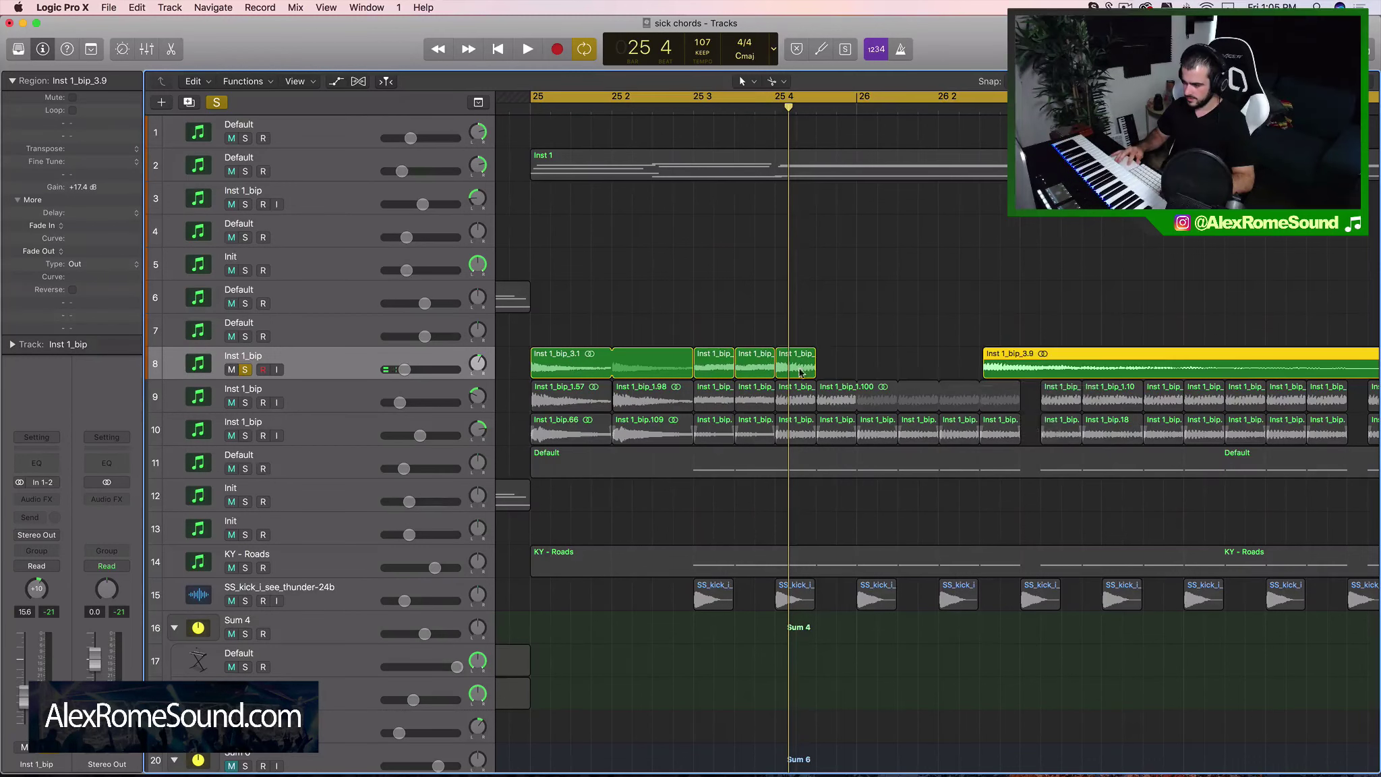
Repeat the slice at beat 25 4 three times up to 26 2 and shift the remaining long region to beat 26 4.
left_click(811, 364)
key("super+r")
scroll(837, 365, "right", 5)
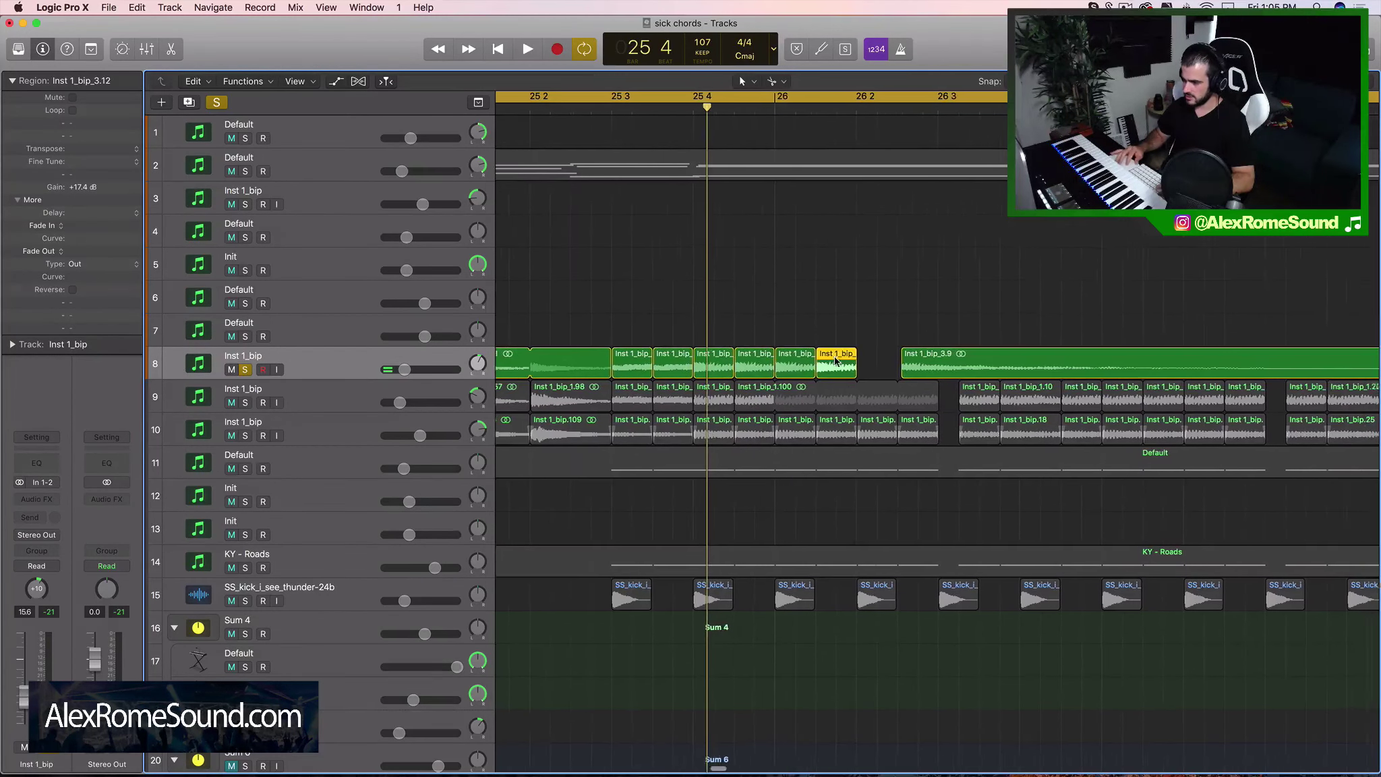
left_click_drag(903, 365, 1021, 366)
key("super+r")
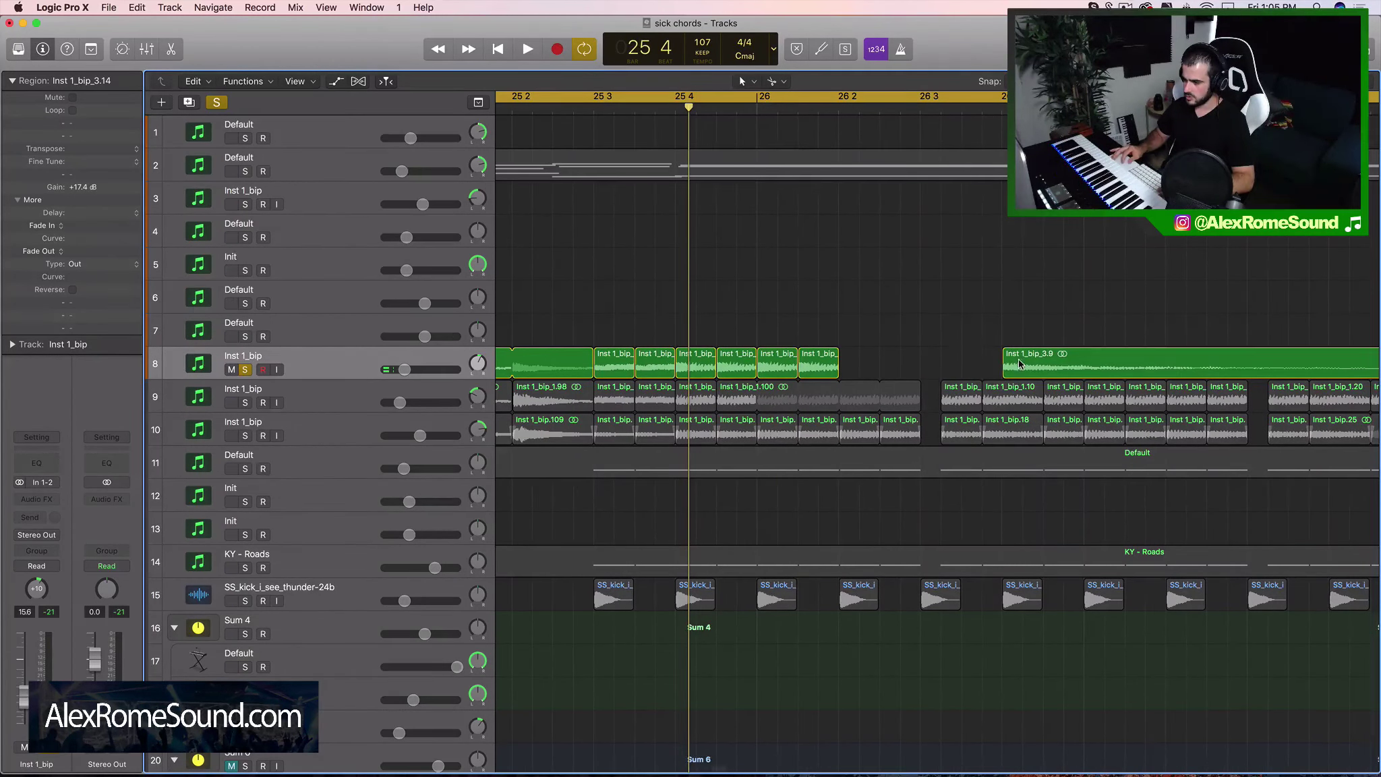
Repeat the short chord slice on track 8 twice more, filling the gap up to beat 26 3.
key("super+r")
key("super+r")
key("super+Left")
key("super+Left")
key("super+Left")
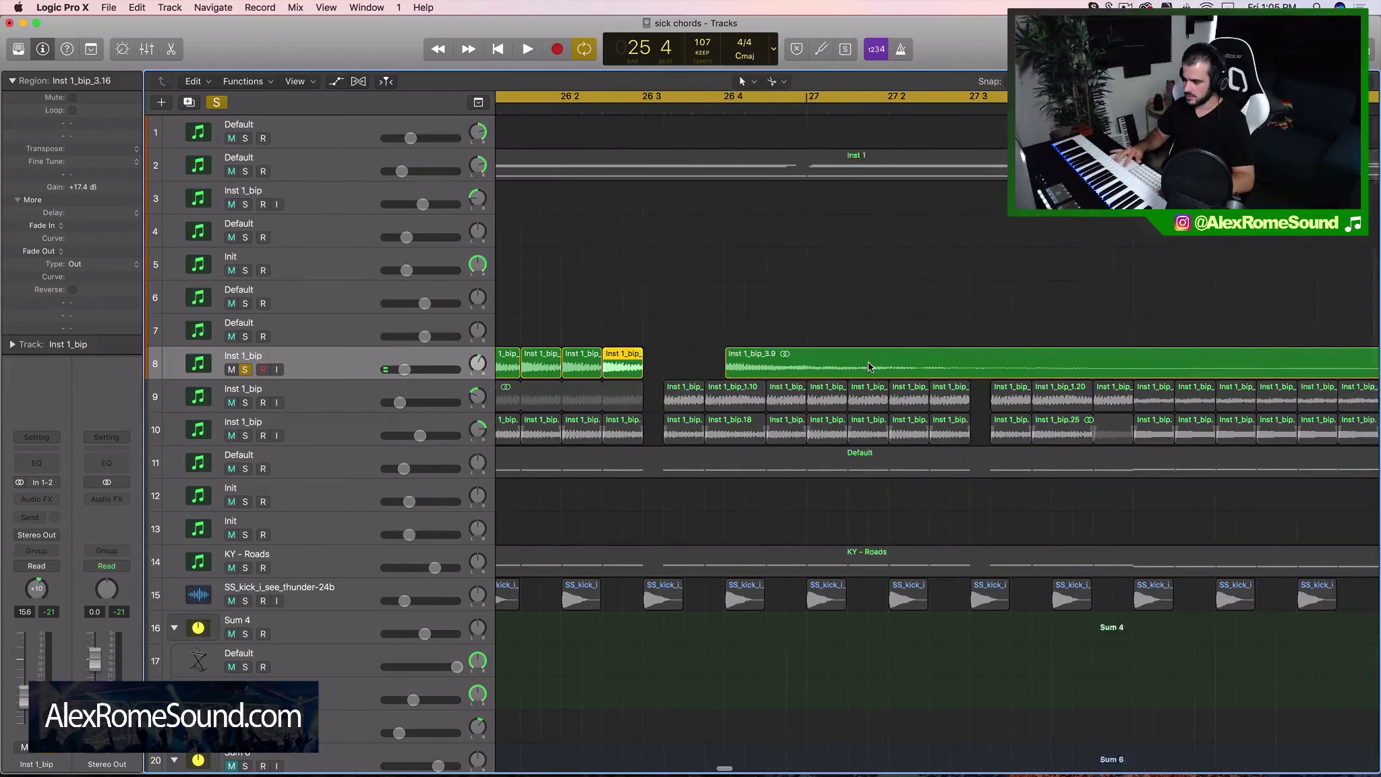
Delete the two surplus long regions on track 8 and move Inst 1_bip_3.9 to just before beat 27 4.
left_click(867, 362)
left_click(1086, 360, "shift")
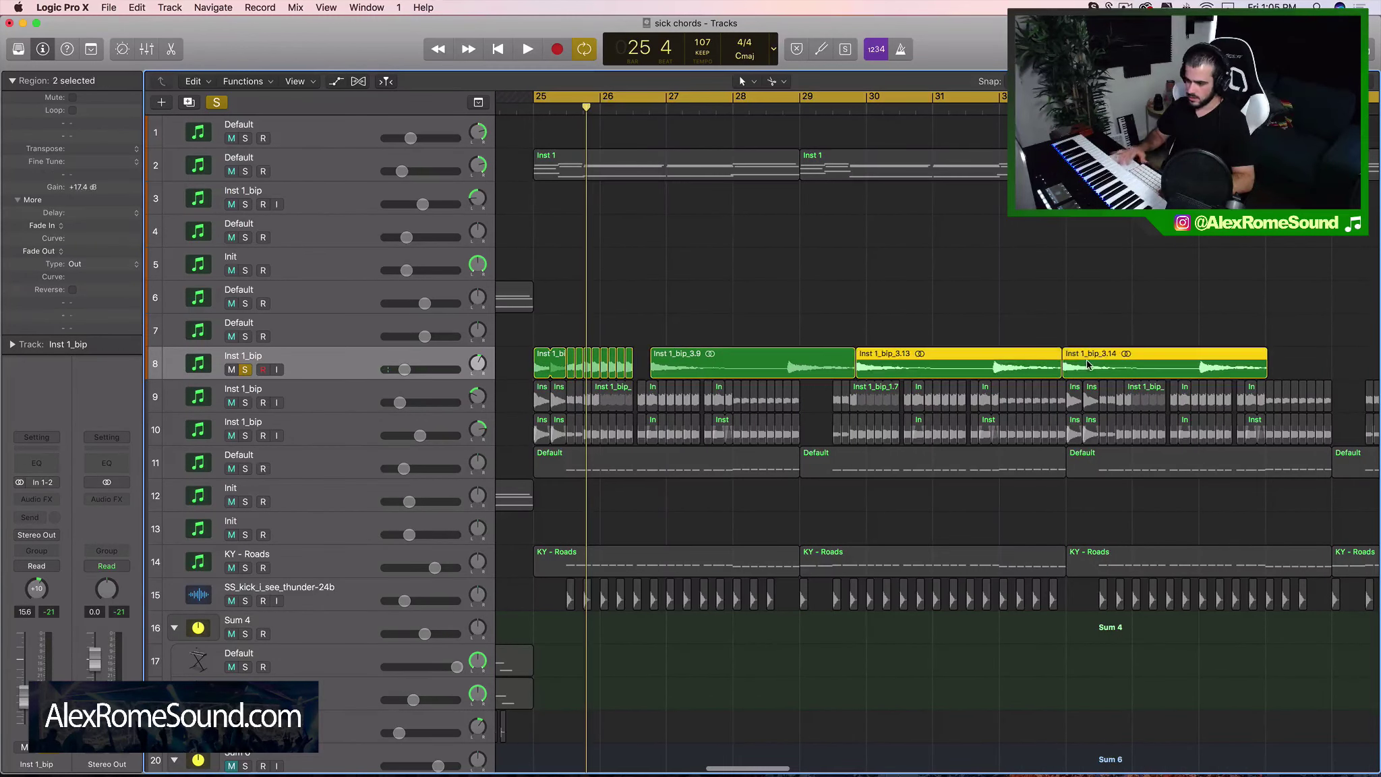
key("Delete")
key("super+Right")
key("super+Right")
key("super+Right")
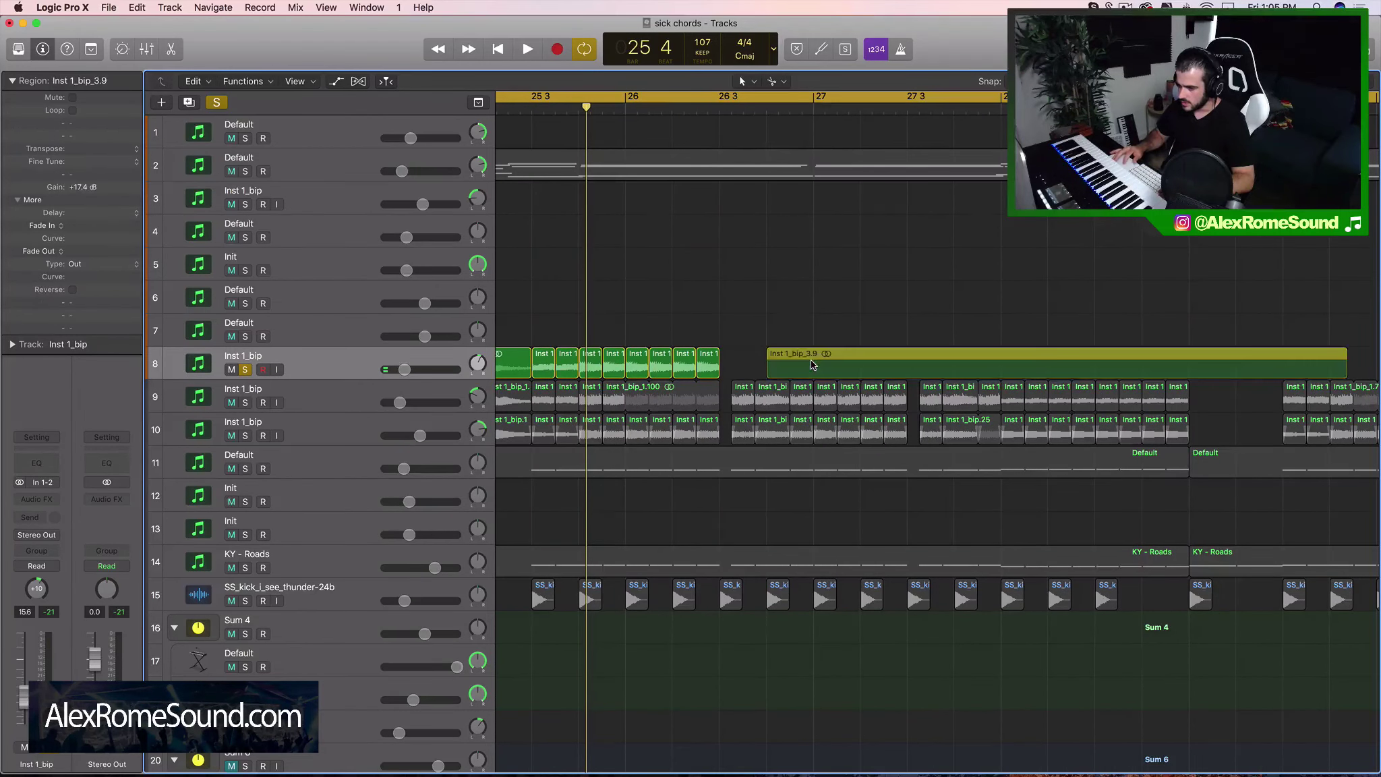
left_click_drag(789, 366, 1011, 367)
Try repeating the eight short slices after beat 26 3 with a small offset, and delete the copies.
left_click(756, 356)
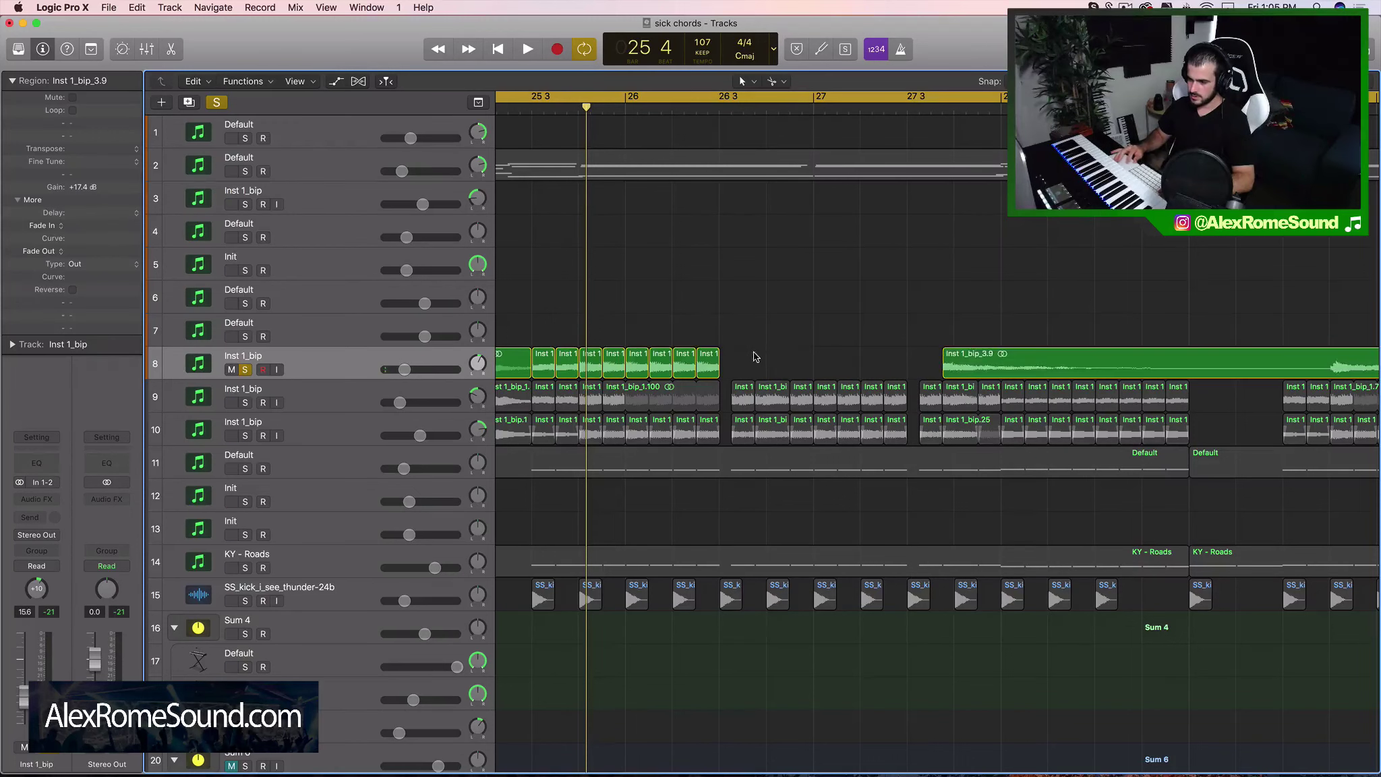
key("super+r")
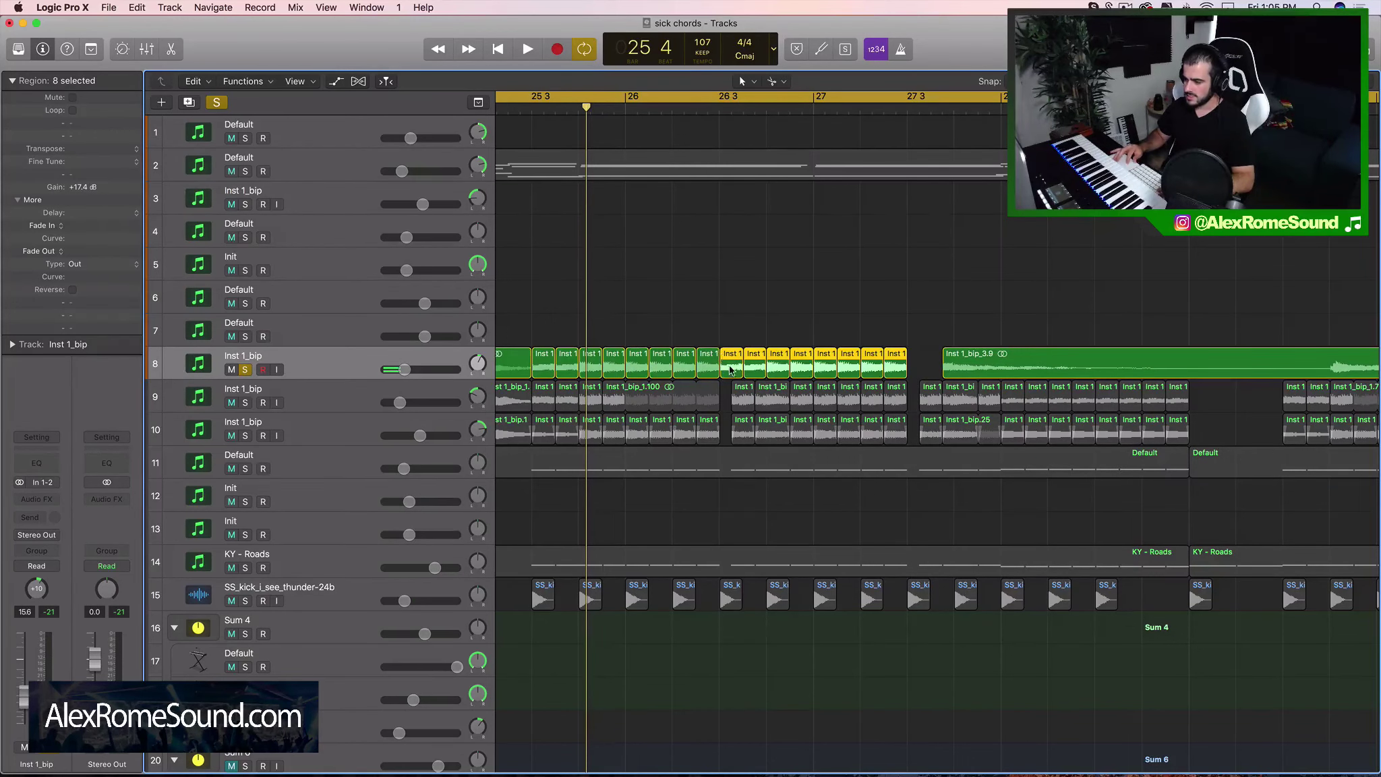
left_click_drag(730, 369, 741, 371)
scroll(747, 370, "up", 5)
scroll(740, 369, "right", 3)
left_click(724, 311)
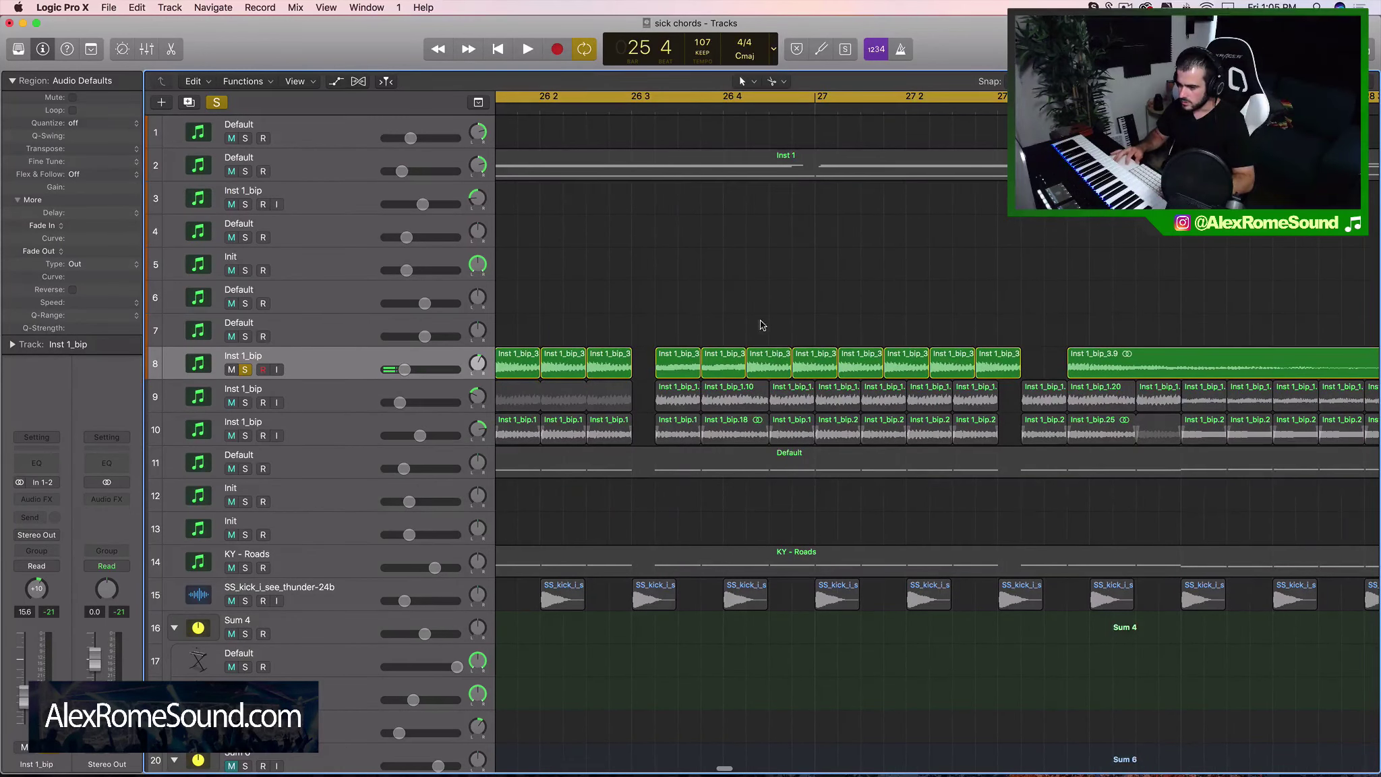
scroll(742, 318, "down", 5)
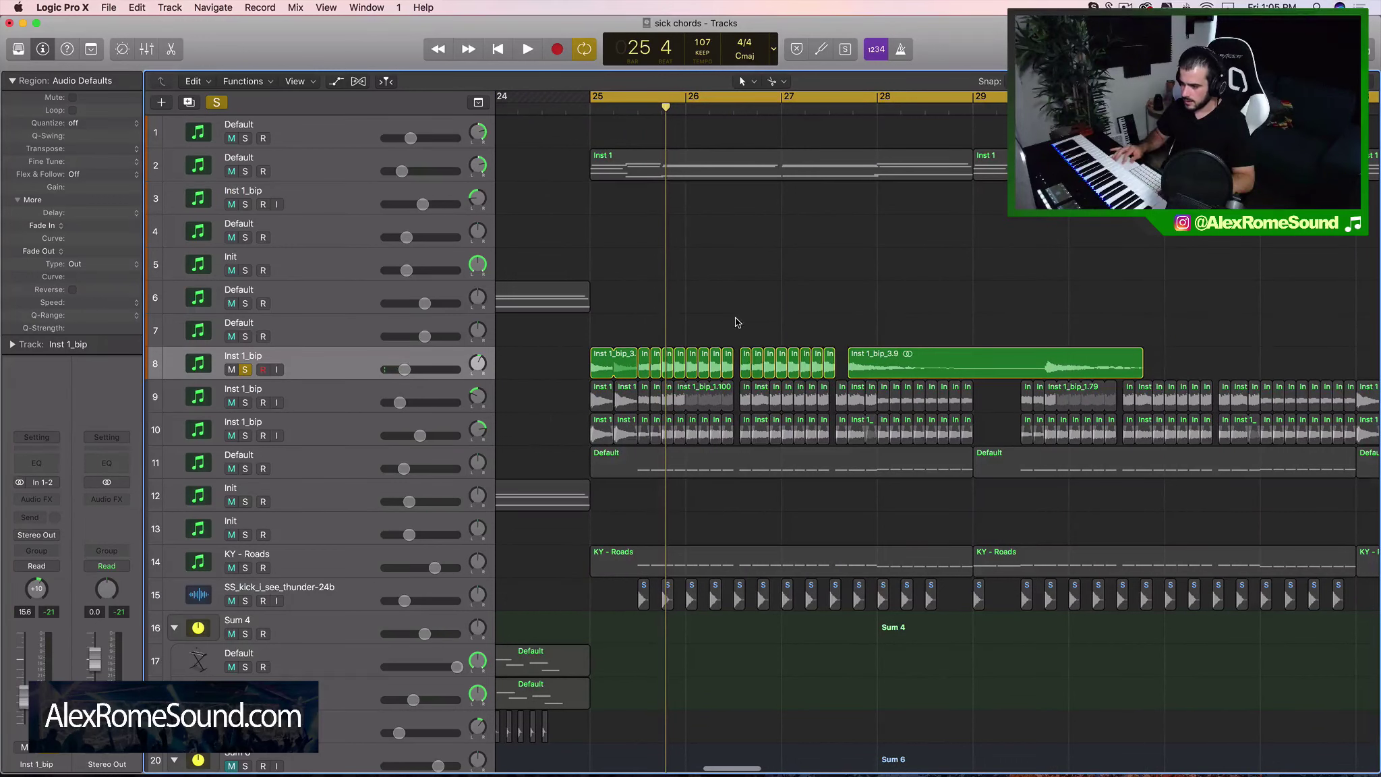
key("Delete")
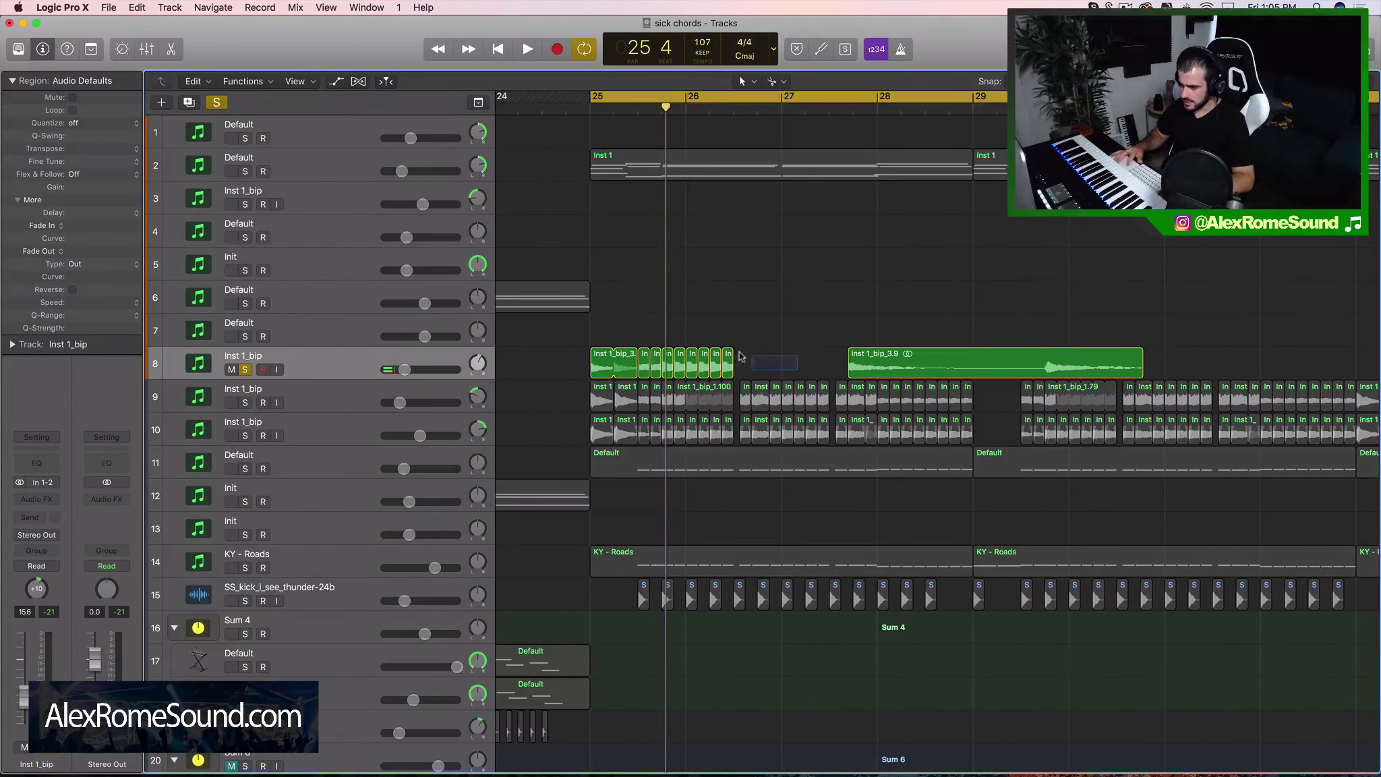
Copy slices to just after beat 26 3, lengthen the second to match the track below, and repeat the last up to 27 3.
scroll(775, 363, "up", 5)
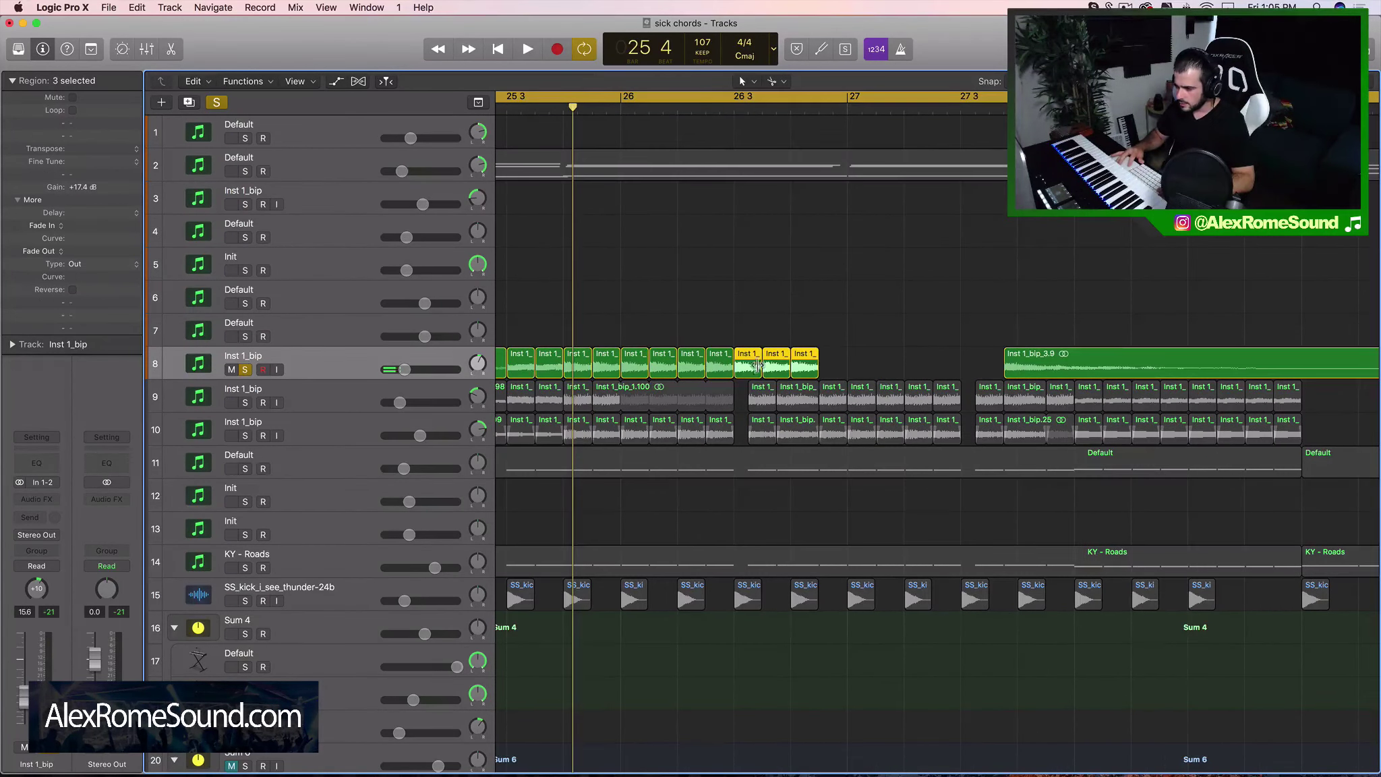
left_click_drag(754, 368, 847, 373)
left_click(778, 328)
key("super+r")
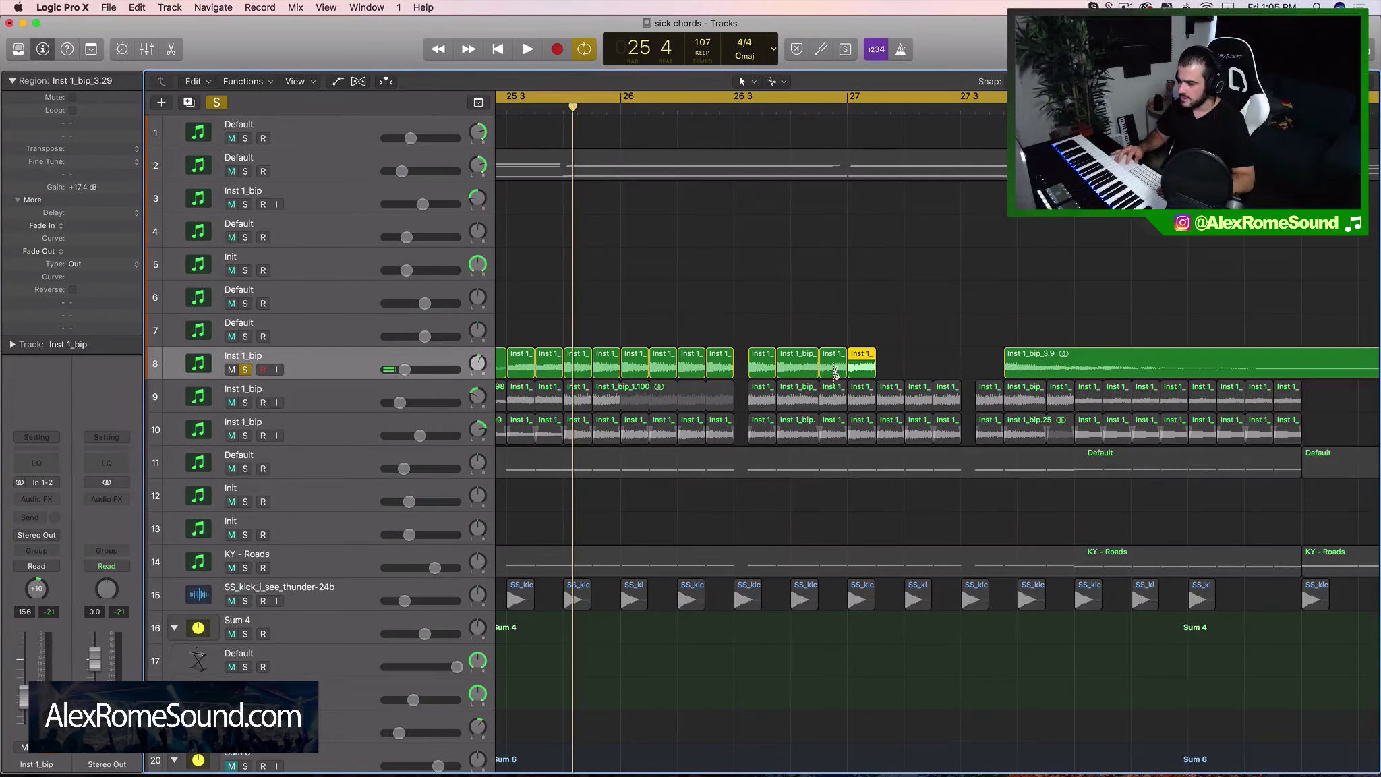
key("super+r")
key("super+r")
Move the remaining long region Inst 1_bip_3.9 on track 8 to just after beat 28 3.
scroll(852, 372, "right", 3)
scroll(851, 371, "down", 5)
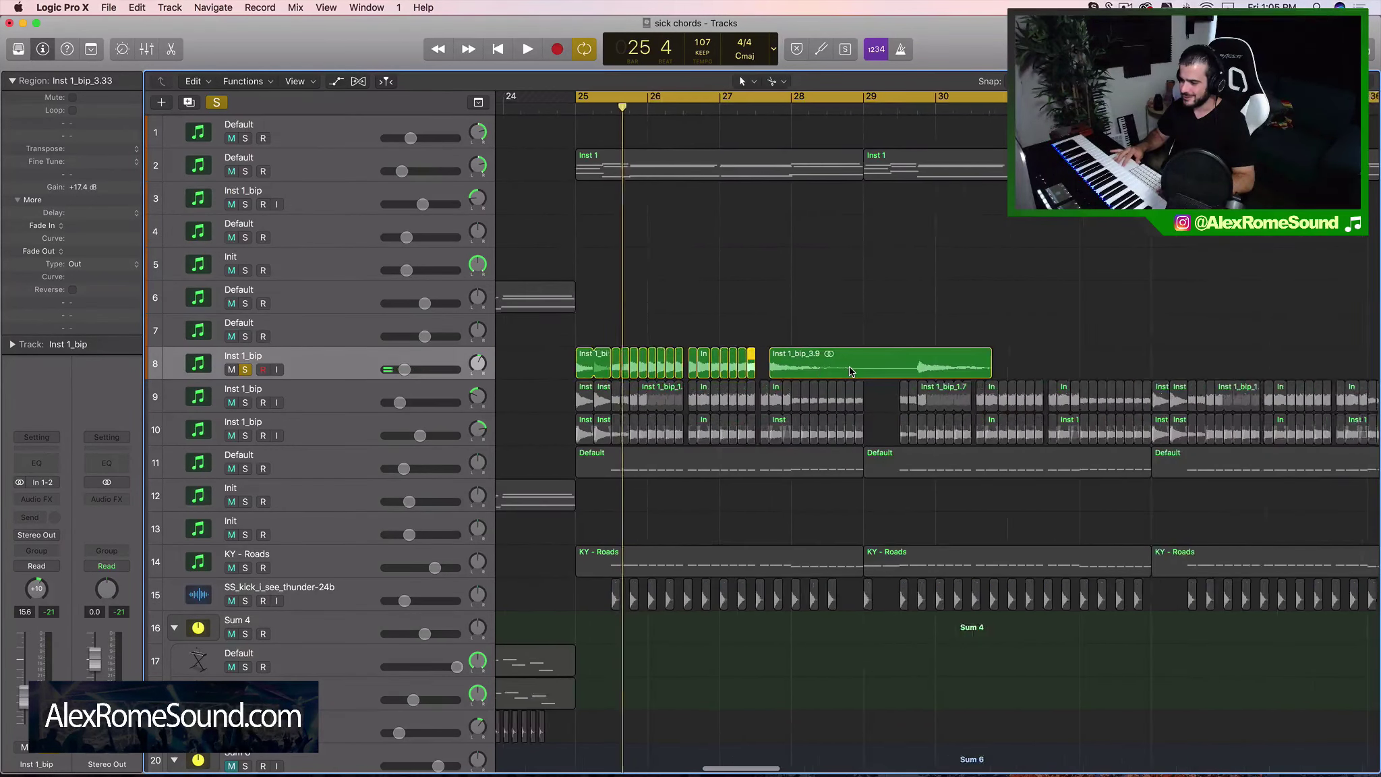
scroll(850, 365, "up", 5)
left_click_drag(851, 370, 1080, 371)
Audition the chopped chords on track 8 up to beat 27 3 and examine the gap that follows.
left_click(794, 362)
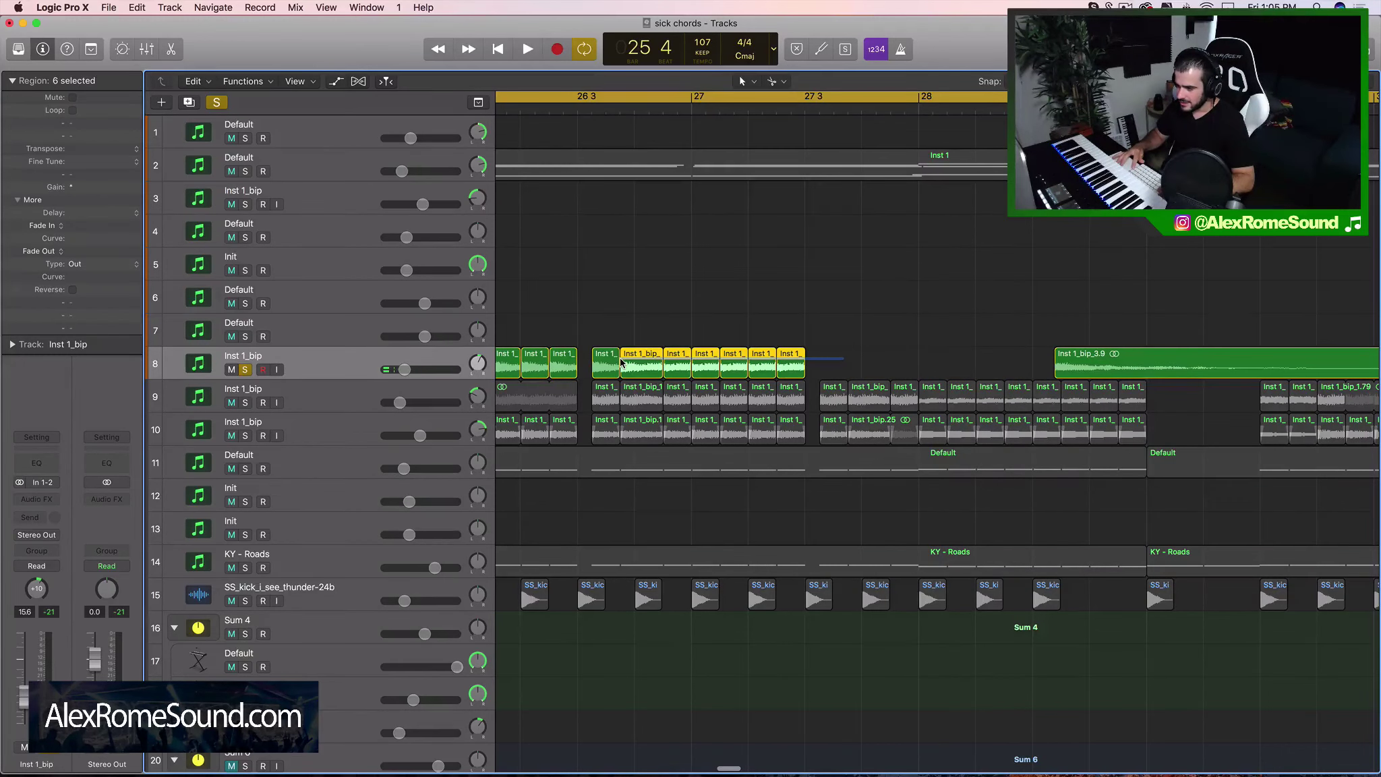
scroll(607, 364, "down", 5)
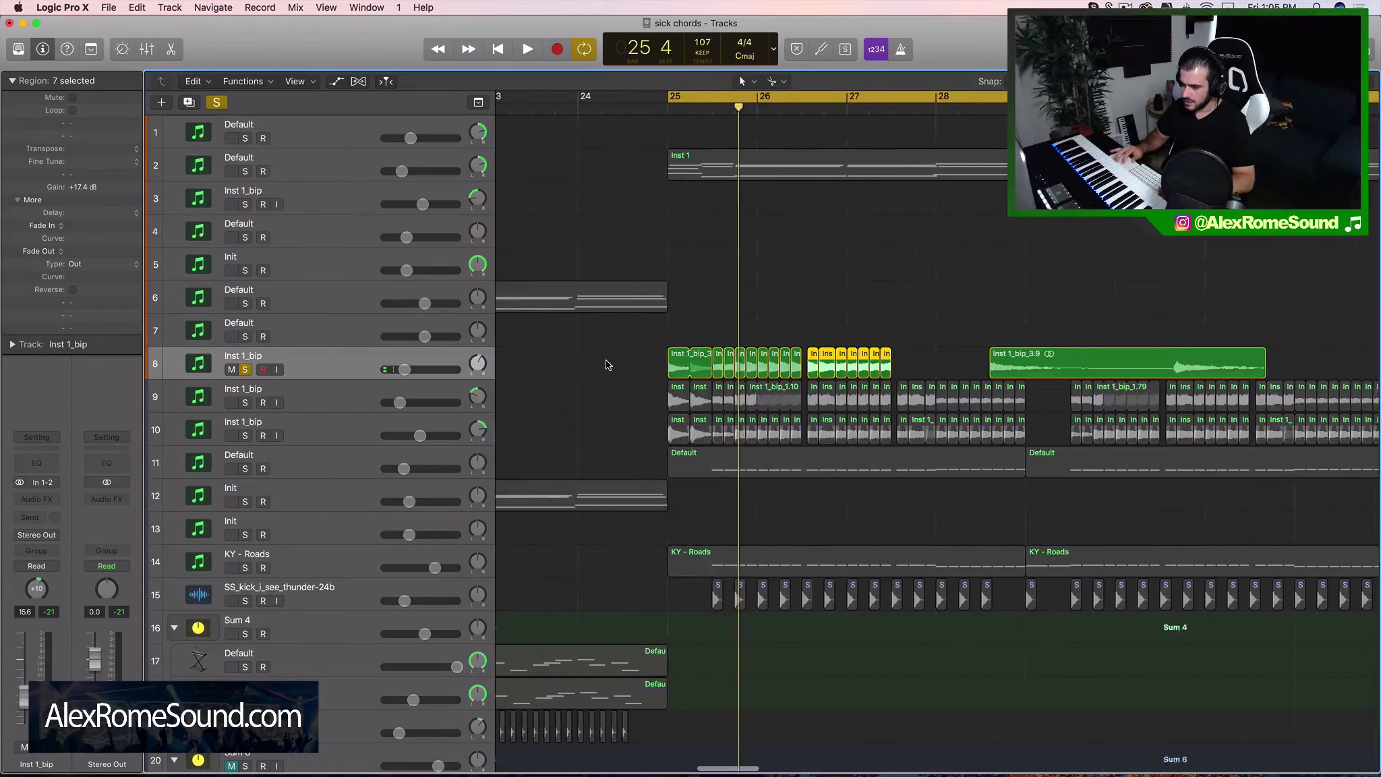
key("space")
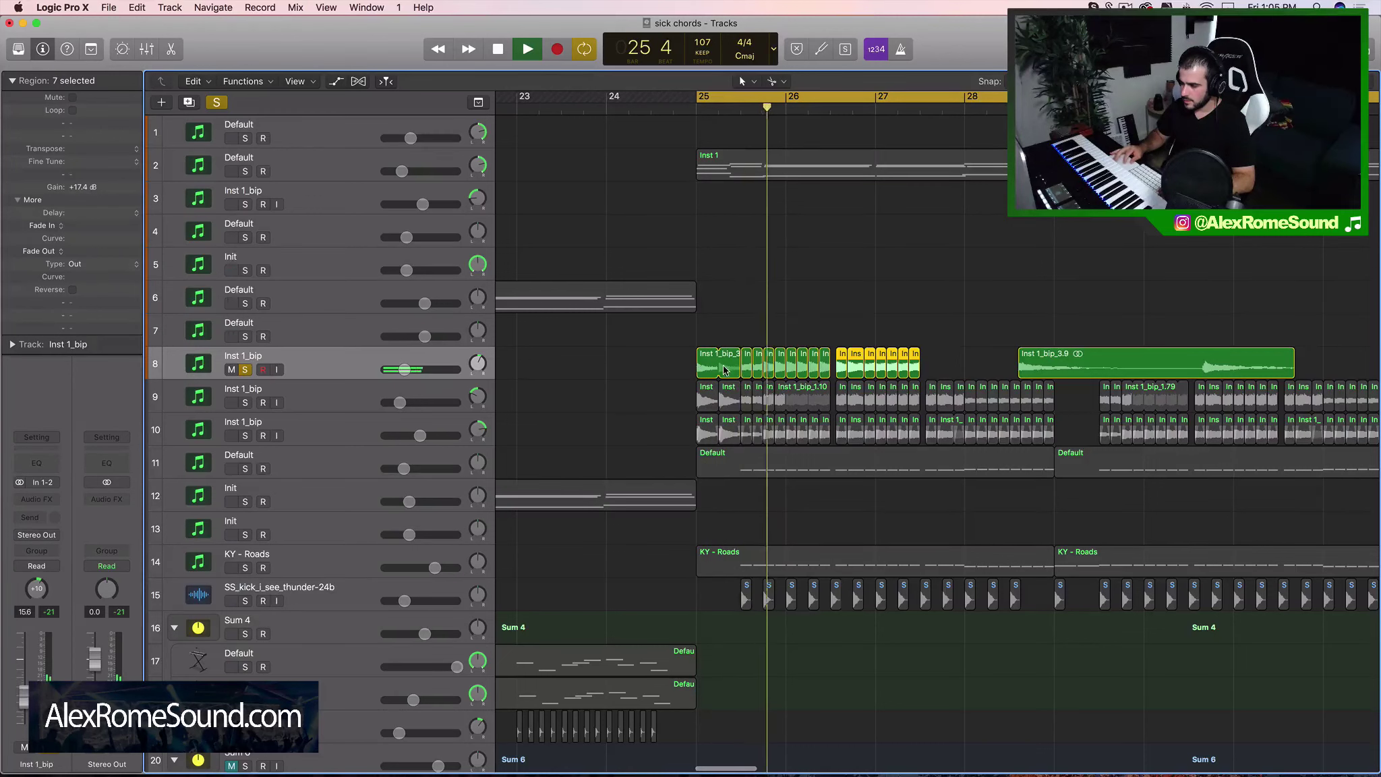
scroll(723, 369, "right", 1)
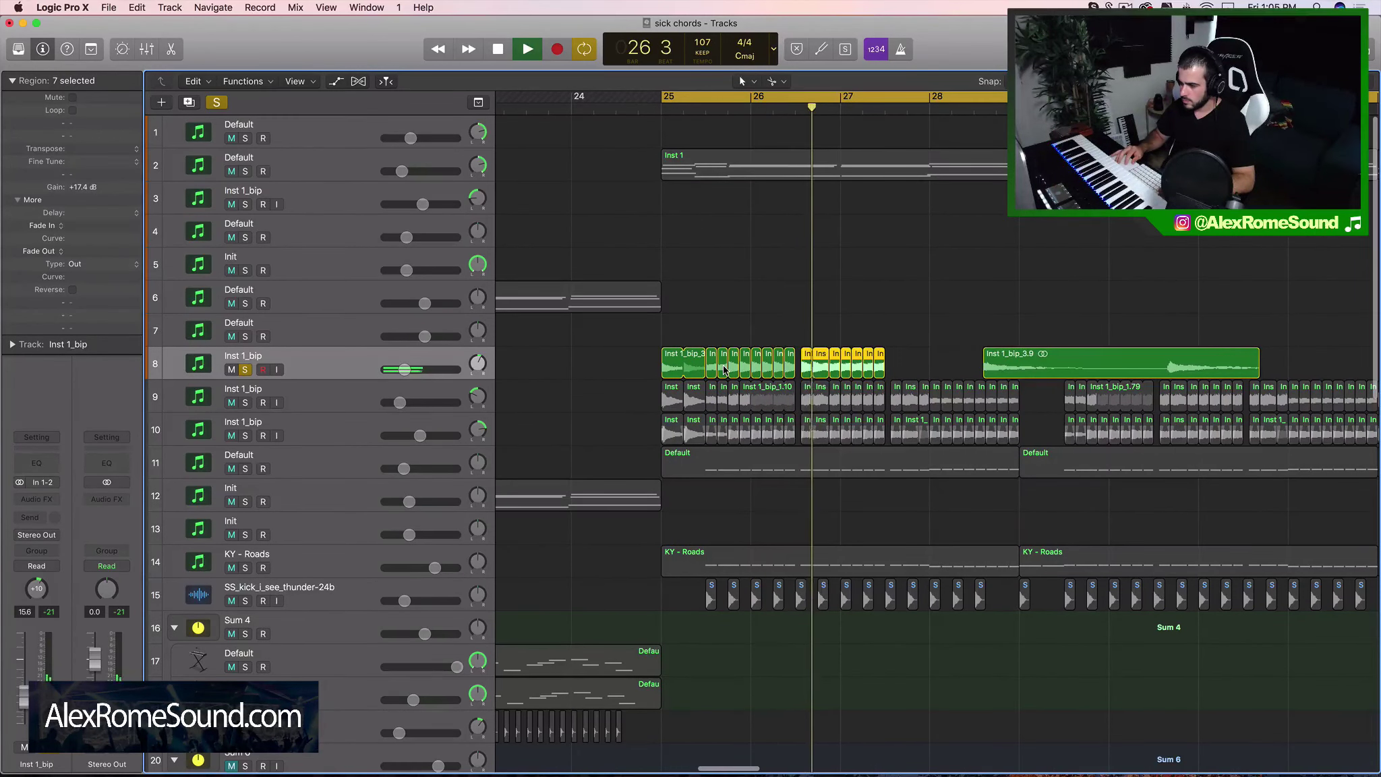
scroll(723, 370, "right", 2)
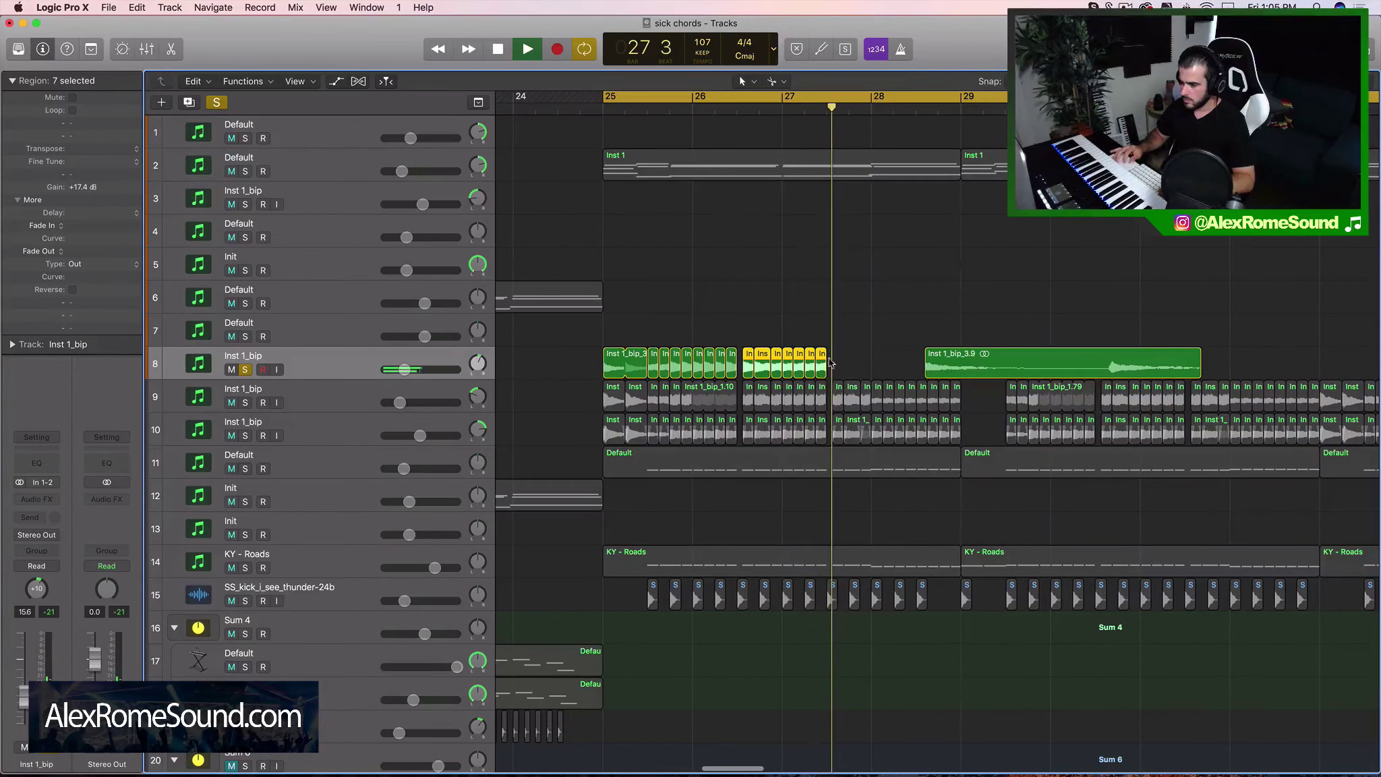
key("super+Right")
key("super+Right")
key("super+Right")
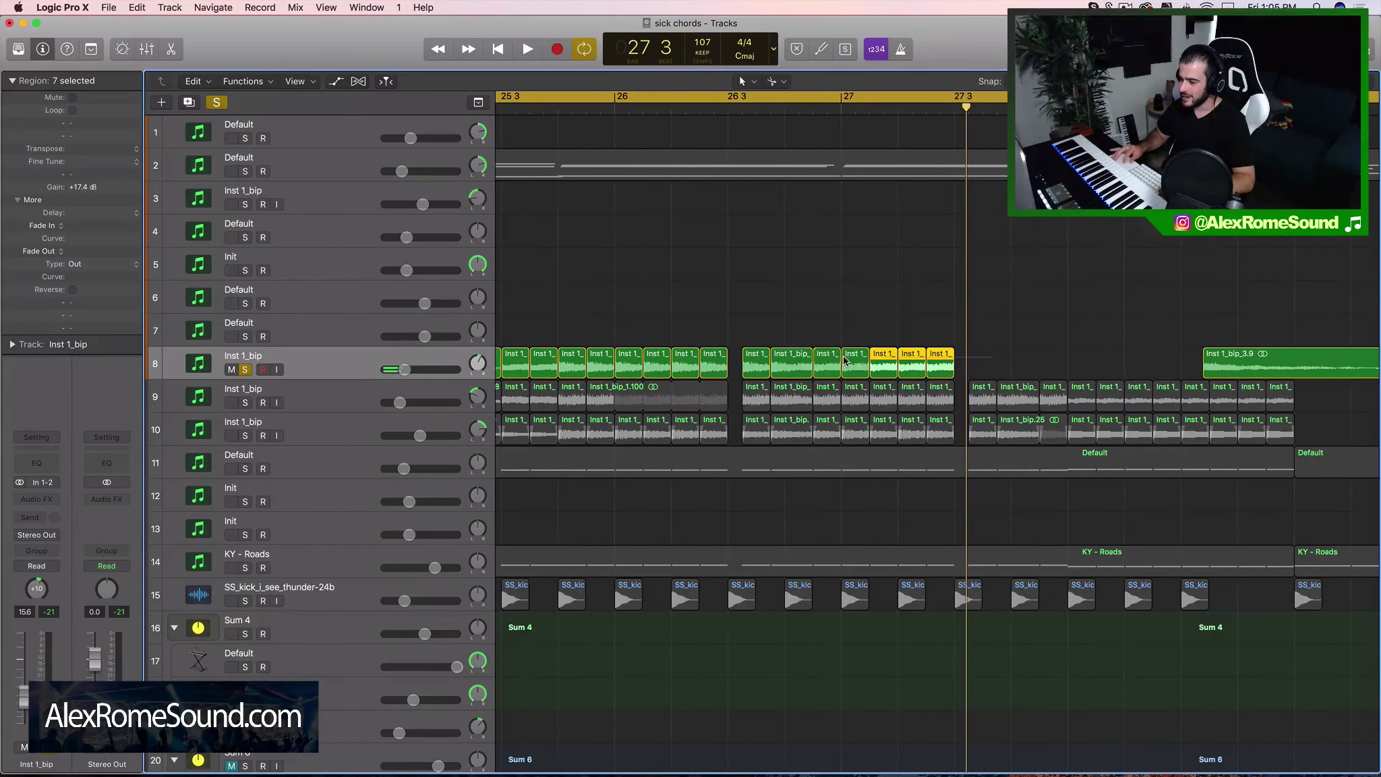
scroll(827, 361, "right", 10)
left_click(775, 367)
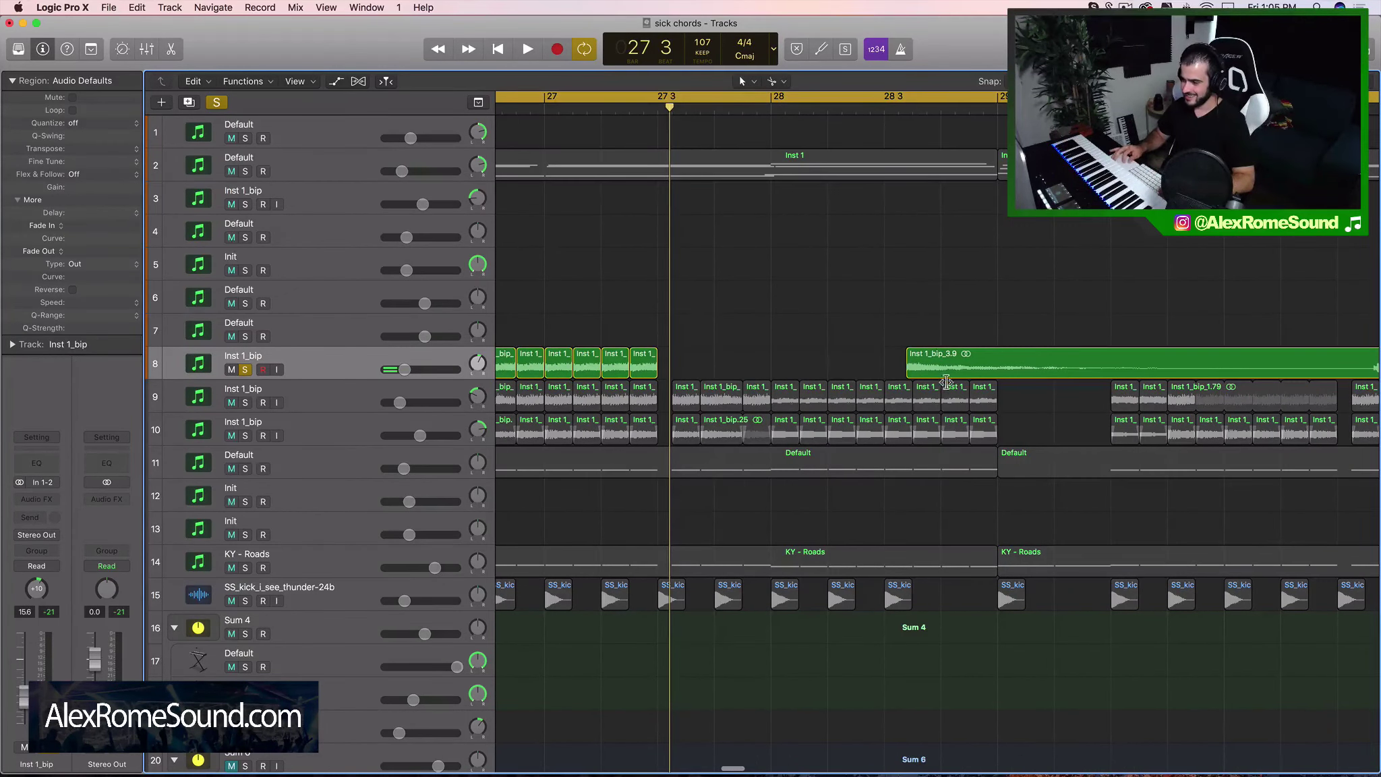
Split Inst 1_bip_3.9 at its second chord, delete the front part and move the rest to bar 28.
key("super+Left")
key("super+Left")
key("super+Left")
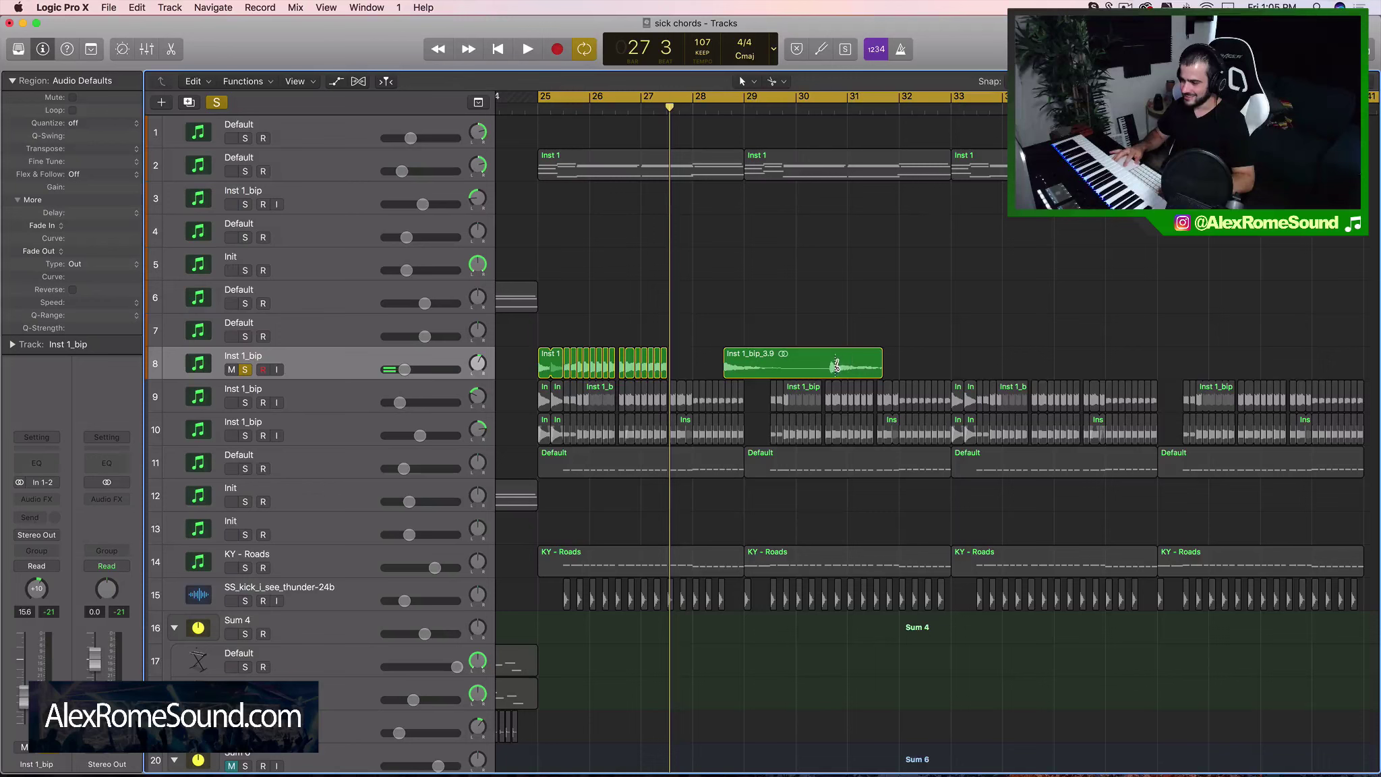
left_click(836, 364)
left_click(805, 368)
key("Delete")
left_click_drag(858, 367, 720, 371)
Trim the region at bar 28 to a short slice and repeat it up to bar 29.
key("super+Right")
key("super+Right")
key("super+Right")
key("super+Right")
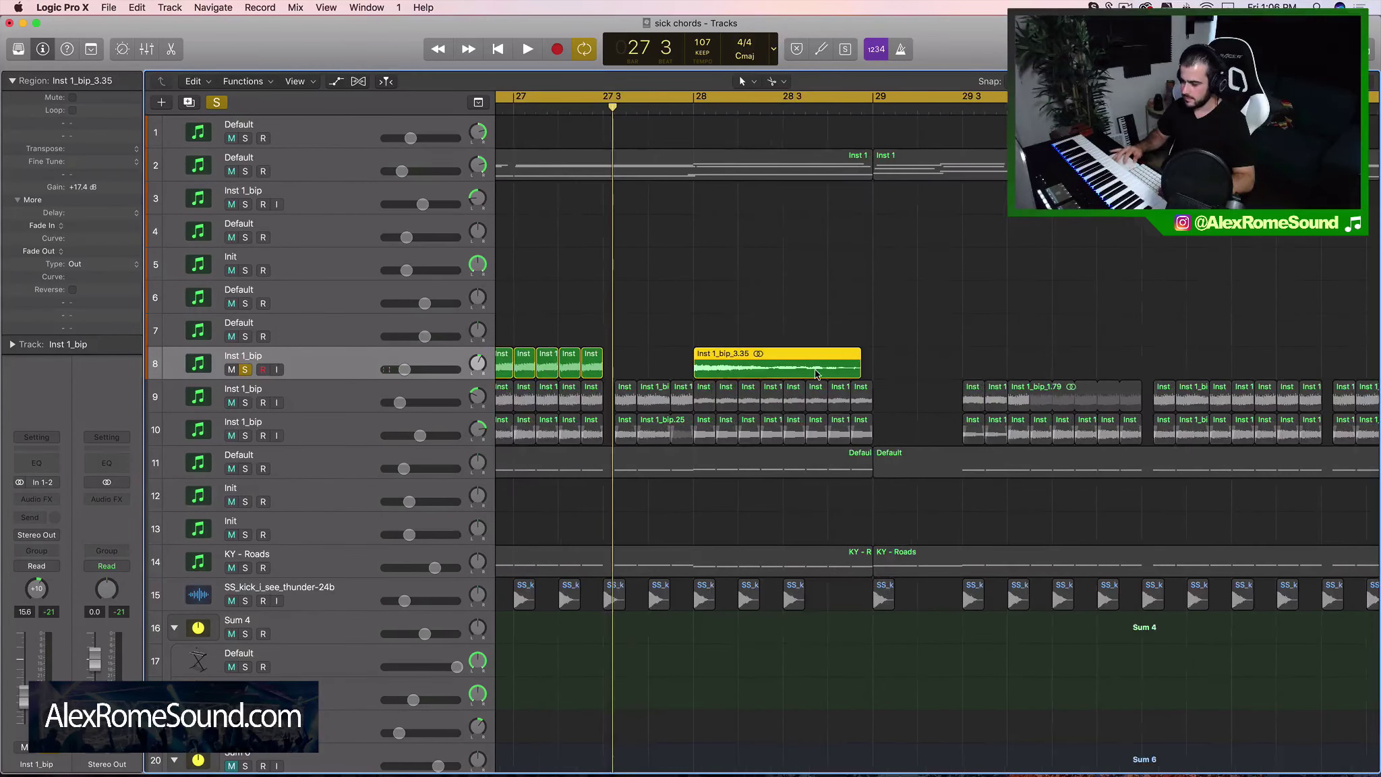
left_click_drag(856, 376, 715, 379)
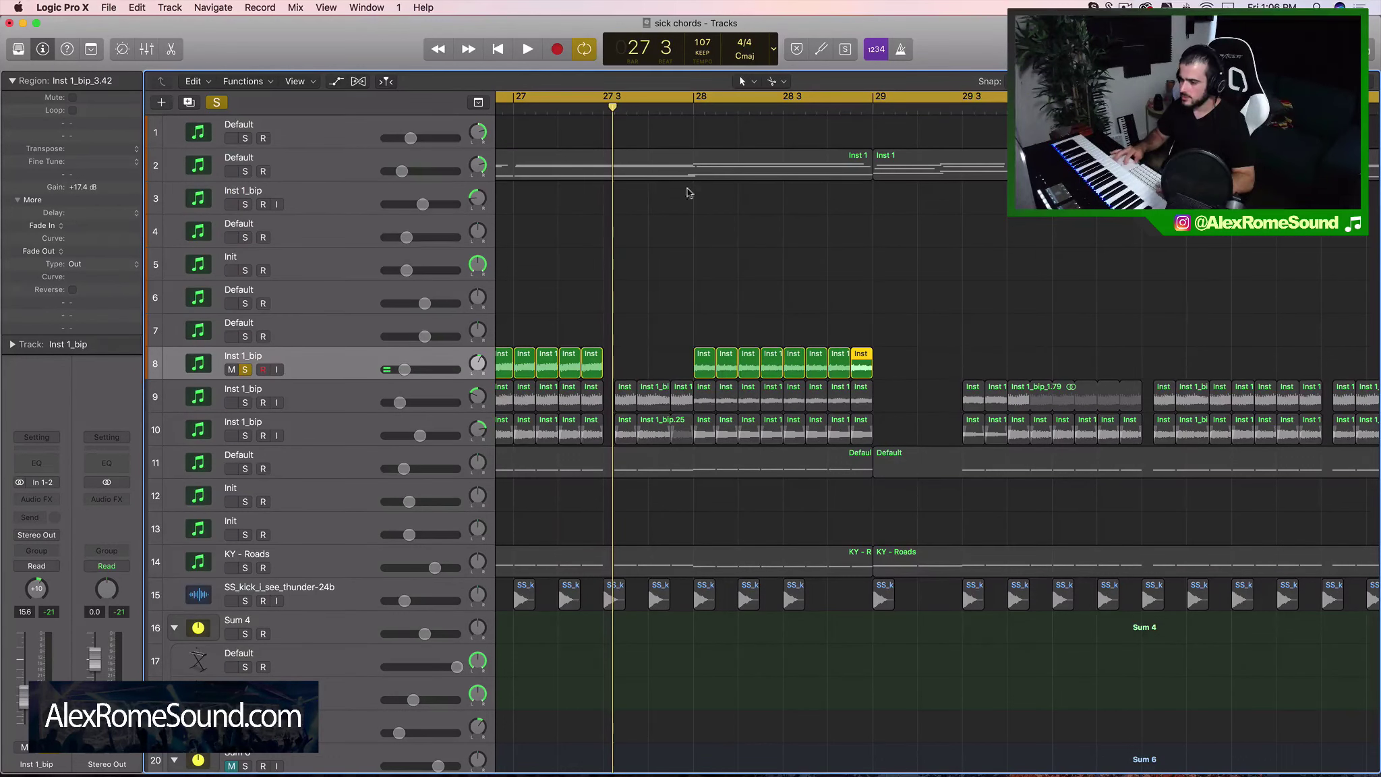
Set a cycle range starting at bar 28 and audition the repeated slices.
left_click_drag(686, 99, 1039, 100)
key("space")
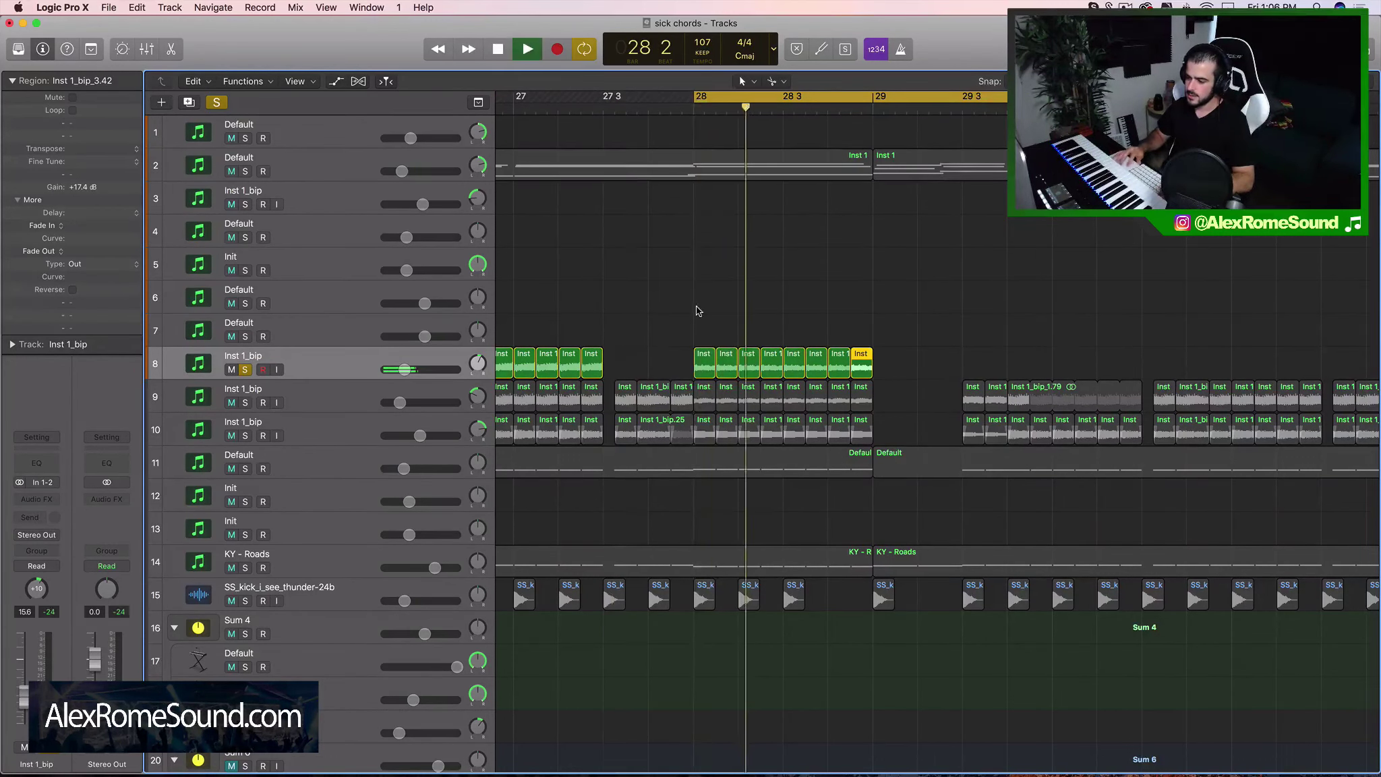
scroll(698, 311, "left", 5)
key("space")
Fill the gap between beat 27 3 and bar 28 with slice copies, sized to match the rhythm on track 9.
left_click(722, 363)
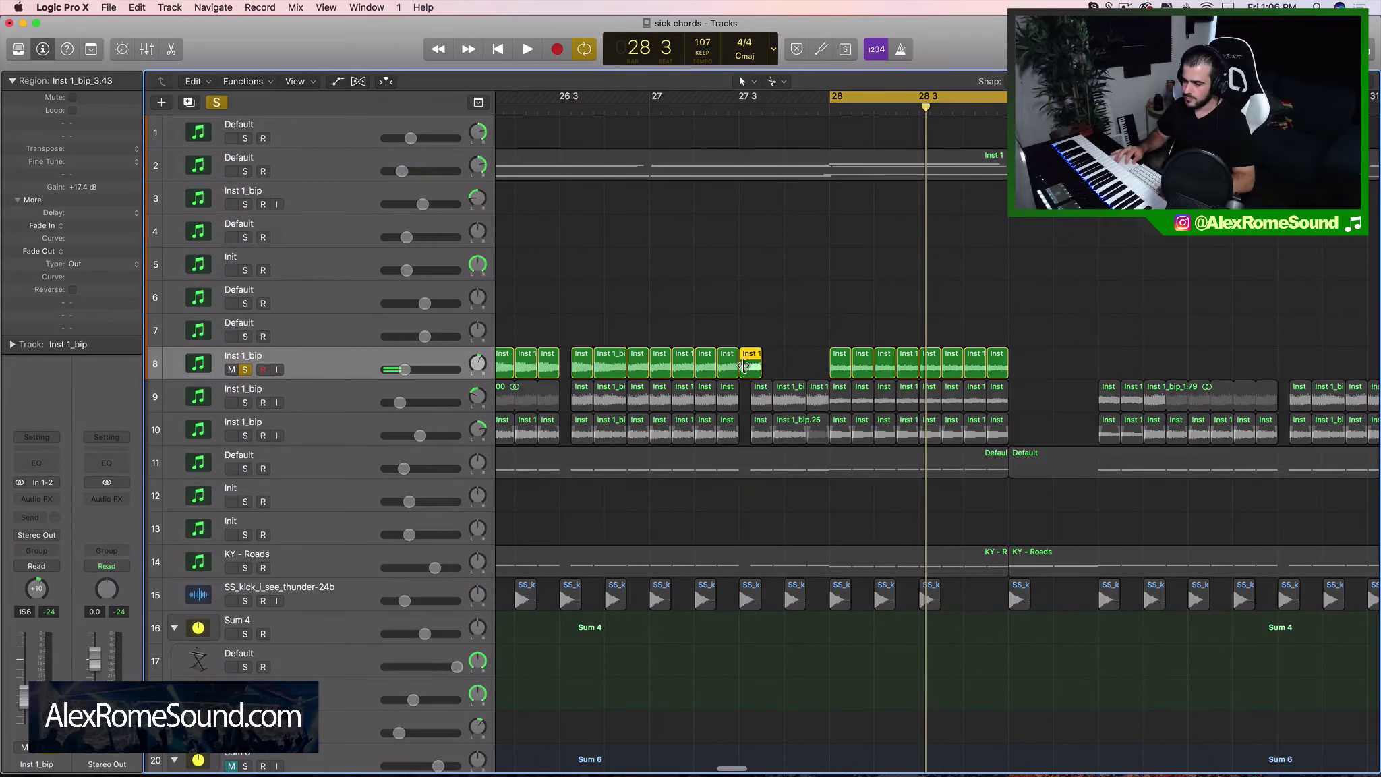
left_click_drag(744, 366, 778, 369)
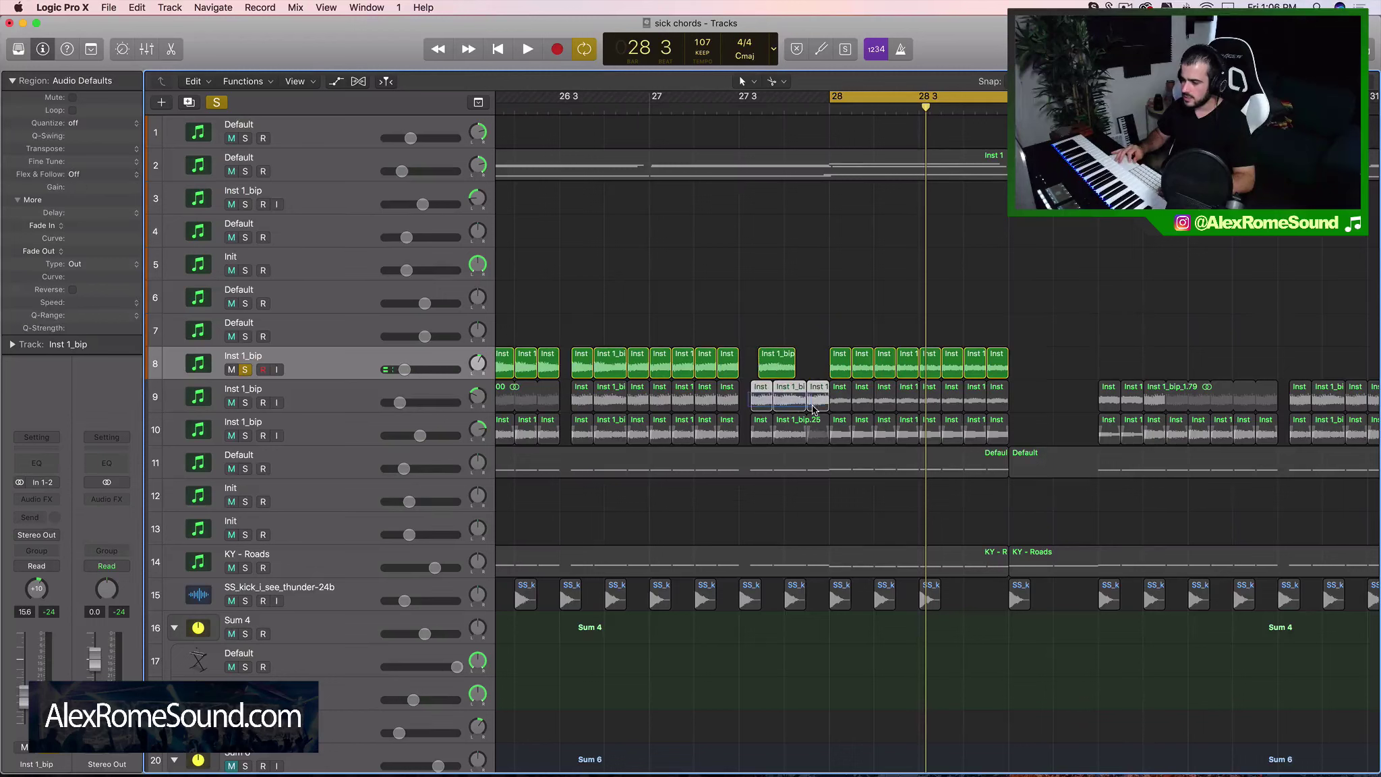
left_click_drag(775, 376, 834, 370)
key("super+r")
Set the cycle range to bars 25 through 30 and play the complete chopped chord phrase on track 8.
key("super+Left")
key("super+Left")
key("super+Left")
key("super+Left")
scroll(834, 370, "down", 1)
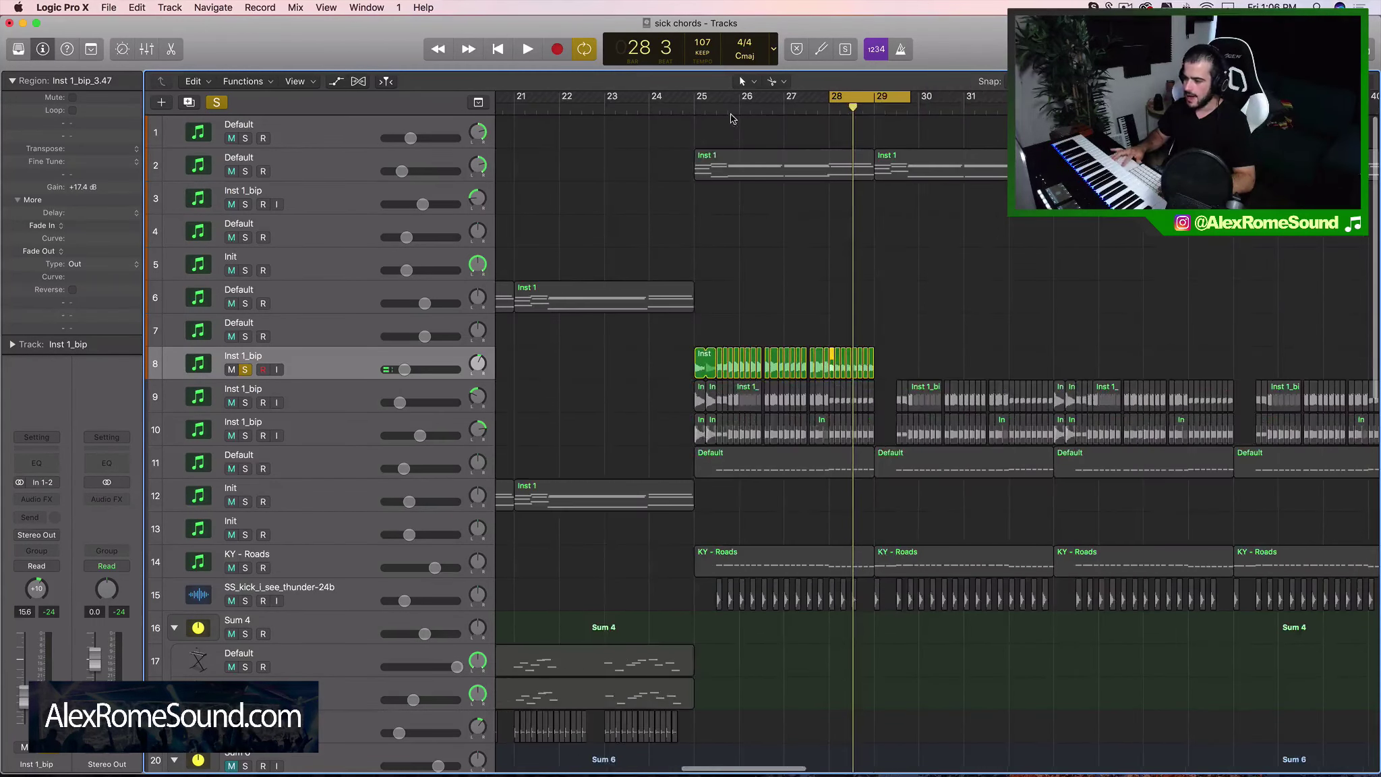
left_click_drag(695, 95, 919, 95)
key("space")
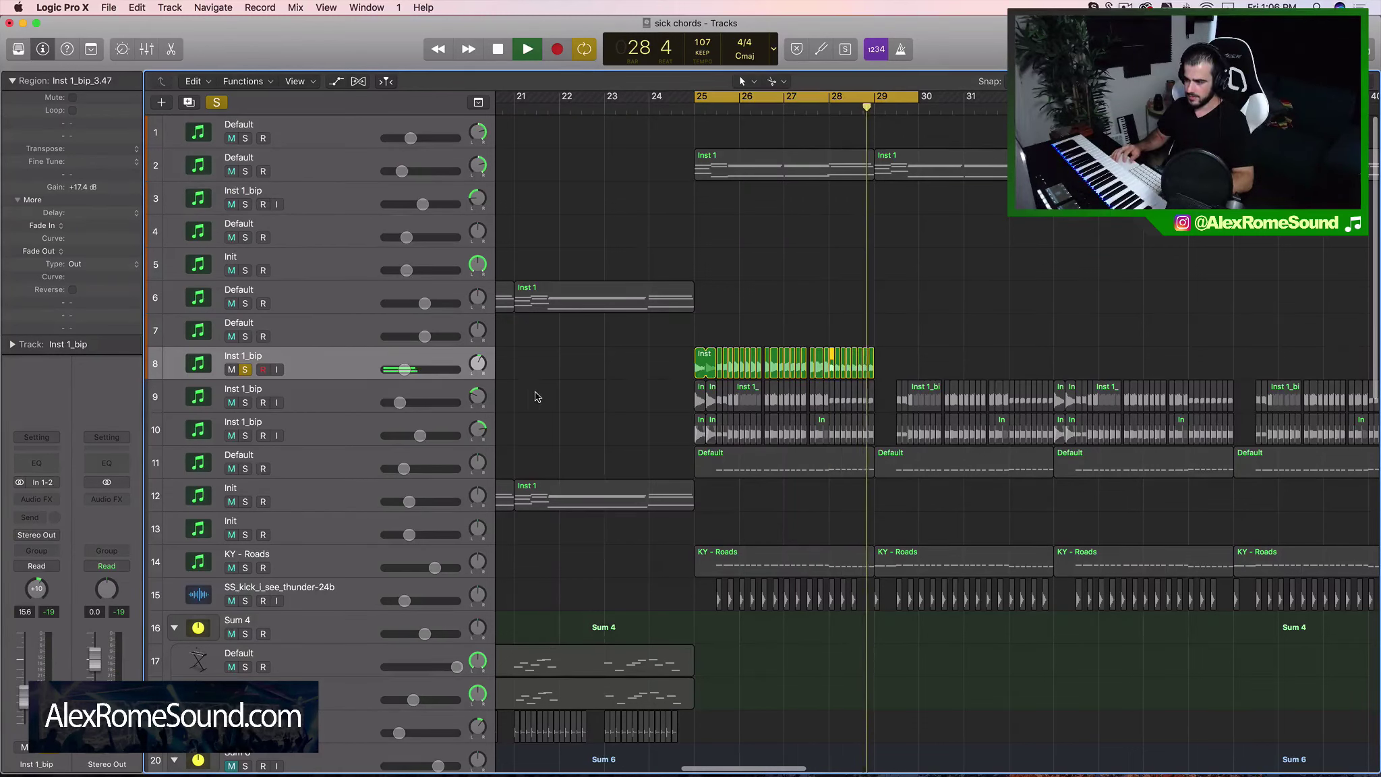
key("space")
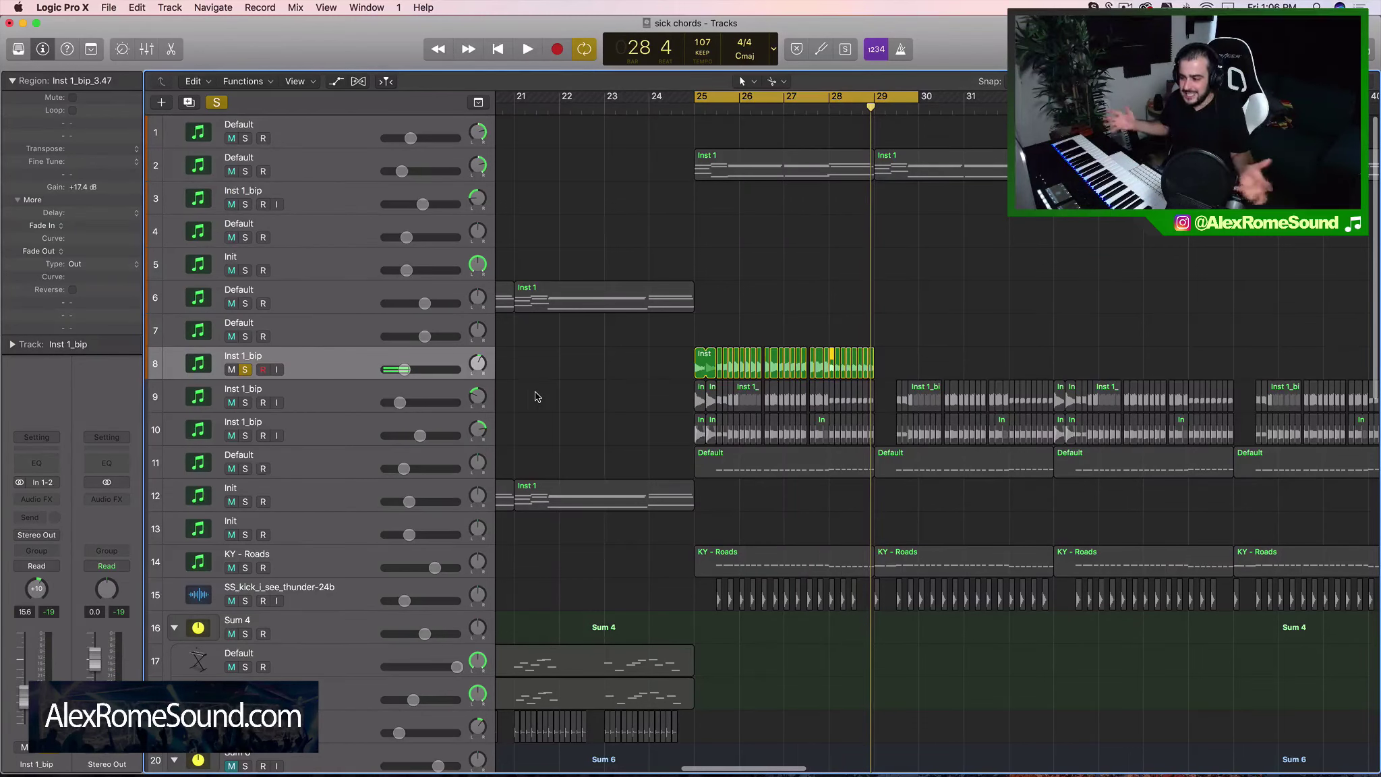
Mute track 8 and turn off its solo.
left_click(231, 370)
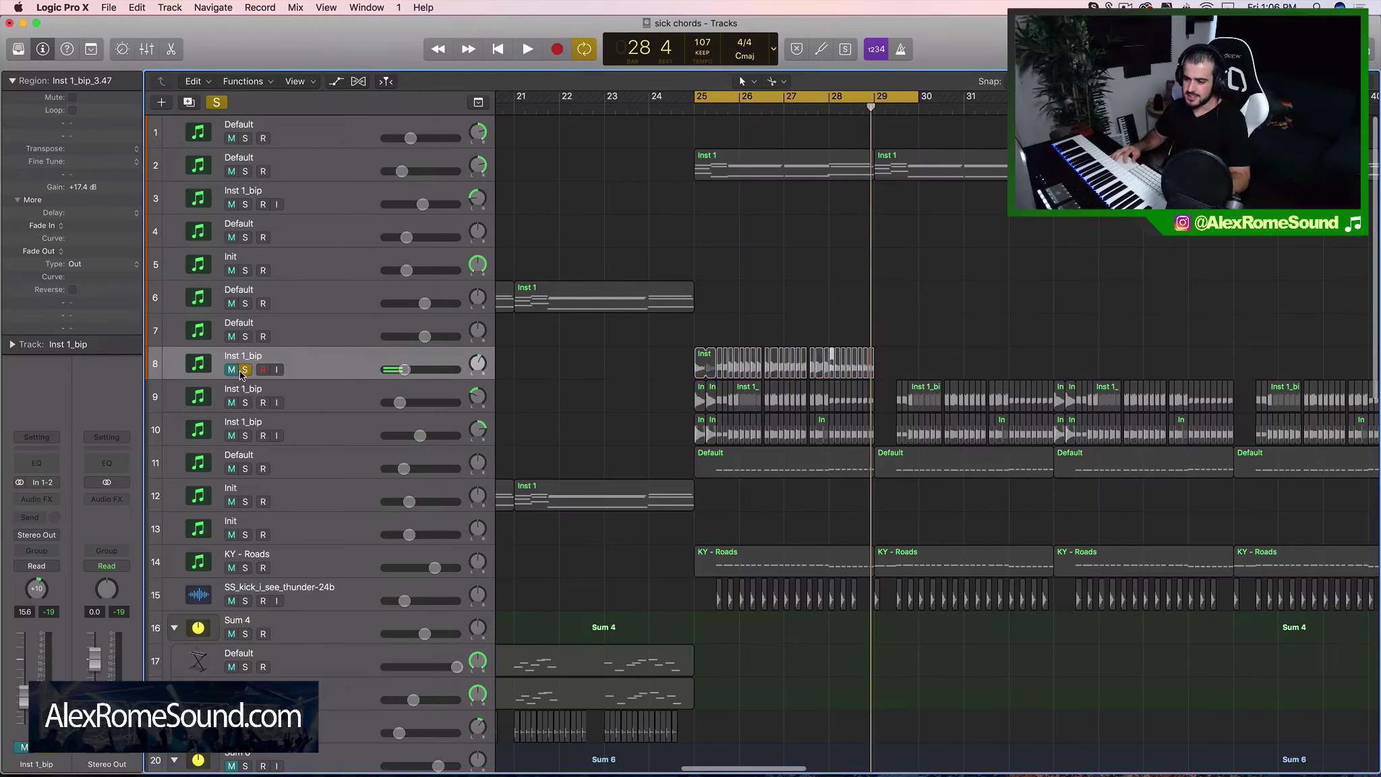
left_click(245, 369)
scroll(520, 418, "down", 2)
scroll(520, 418, "up", 2)
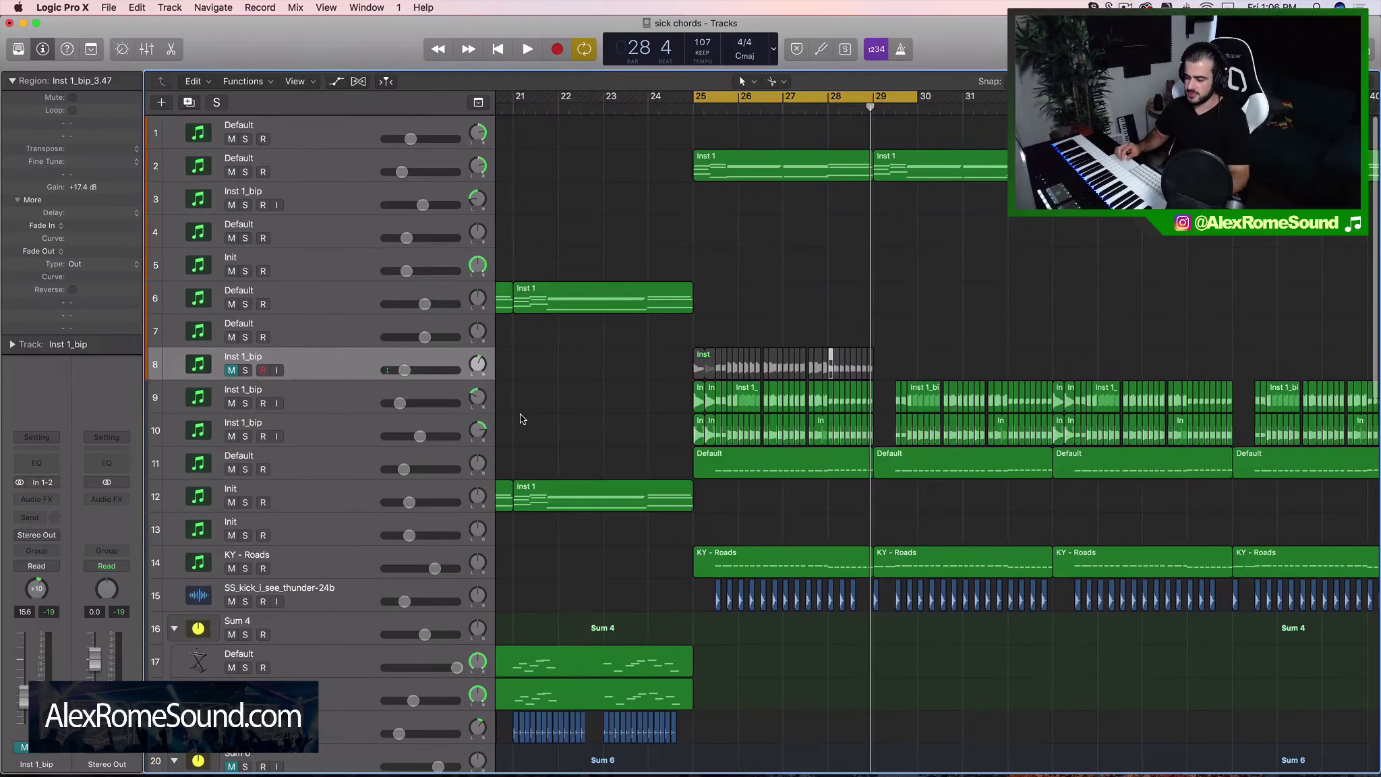
scroll(520, 418, "down", 6)
scroll(520, 418, "up", 6)
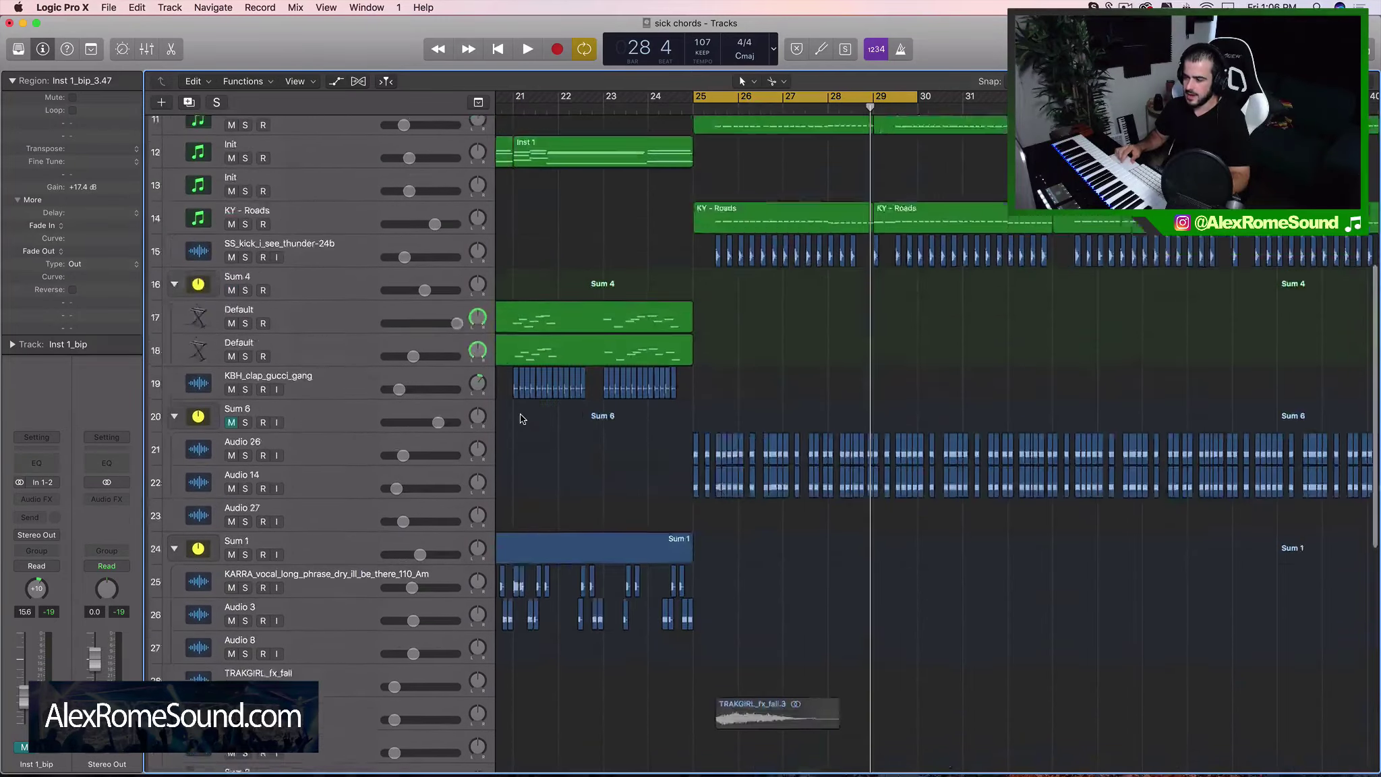
scroll(775, 405, "down", 2)
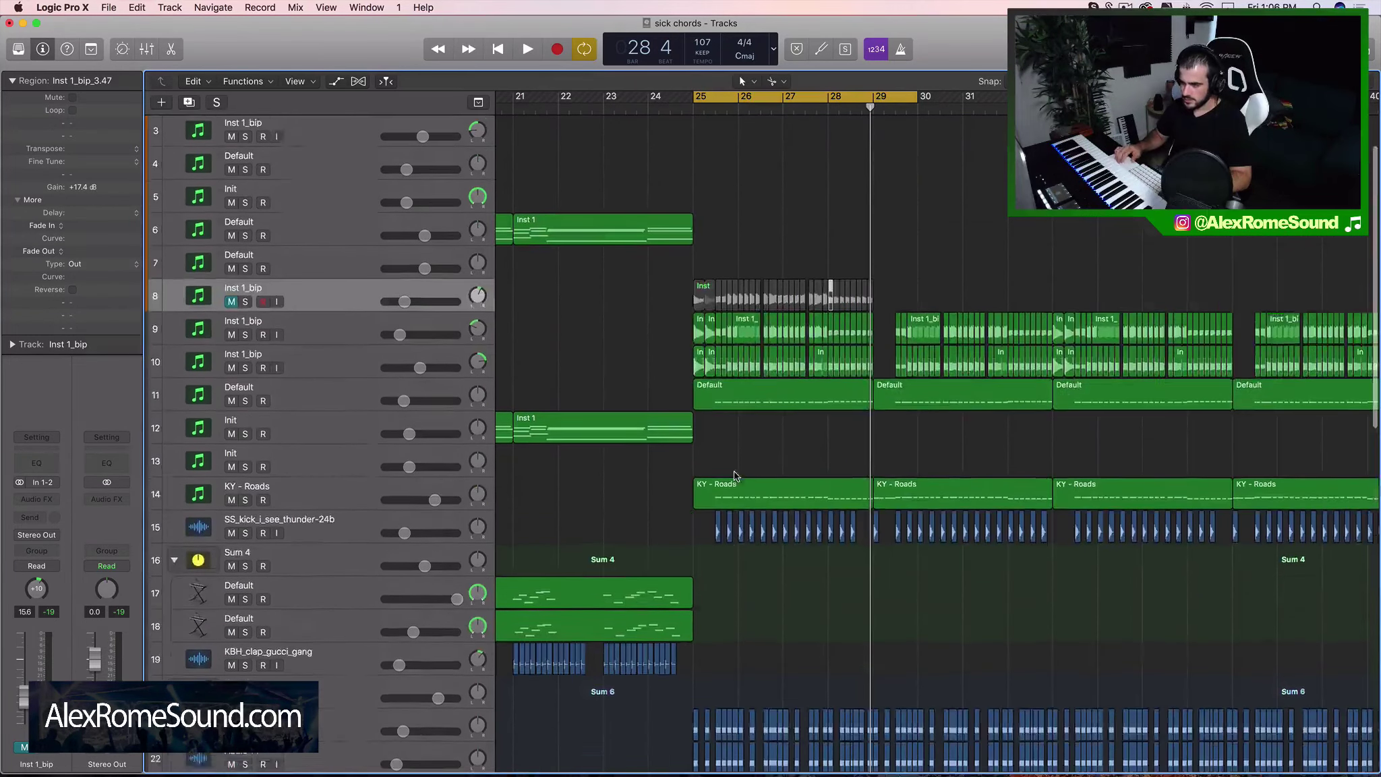
scroll(775, 337, "up", 2)
Solo the chopped Inst 1_bip layer on track 9 and play it from bar 25.
left_click_drag(646, 350, 941, 355)
left_click_drag(680, 396, 879, 400)
left_click_drag(670, 432, 902, 435)
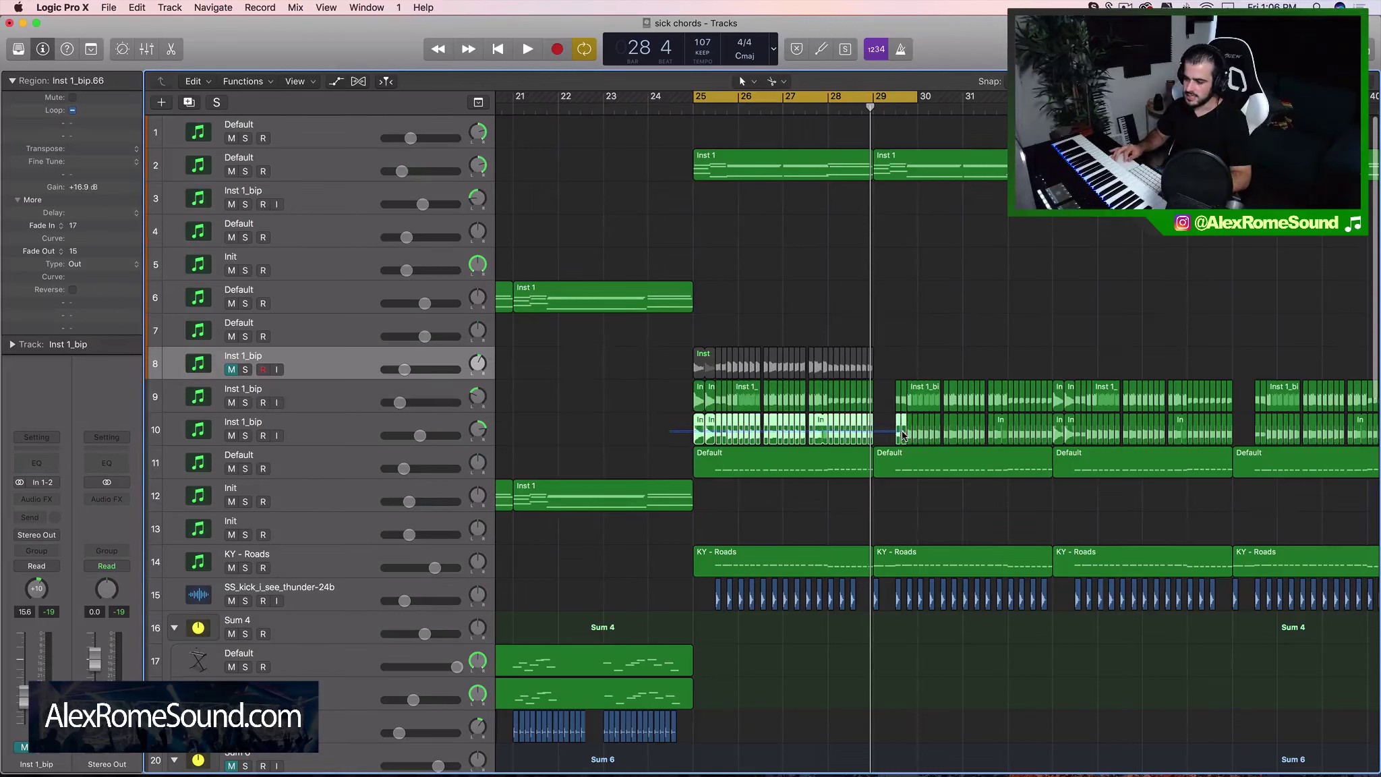
left_click(280, 393)
left_click(245, 402)
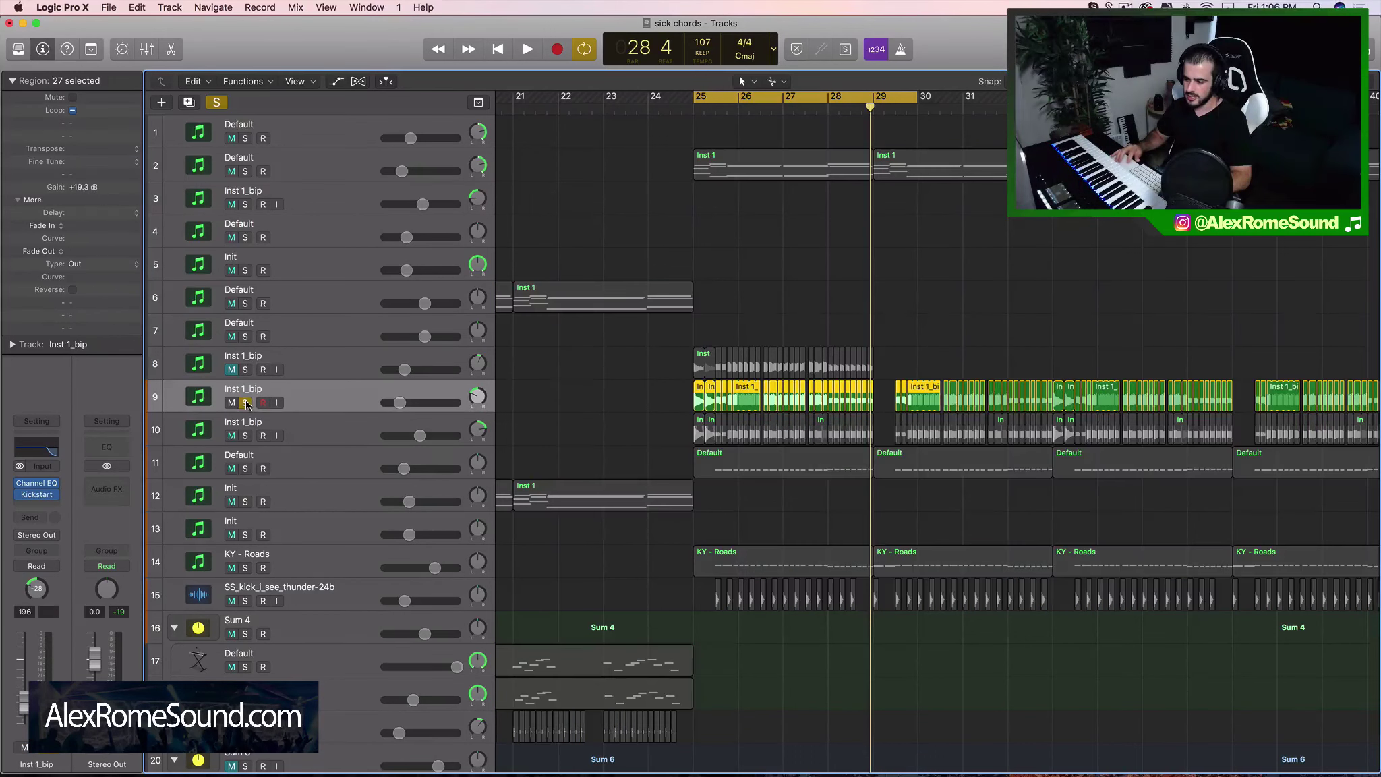
key("space")
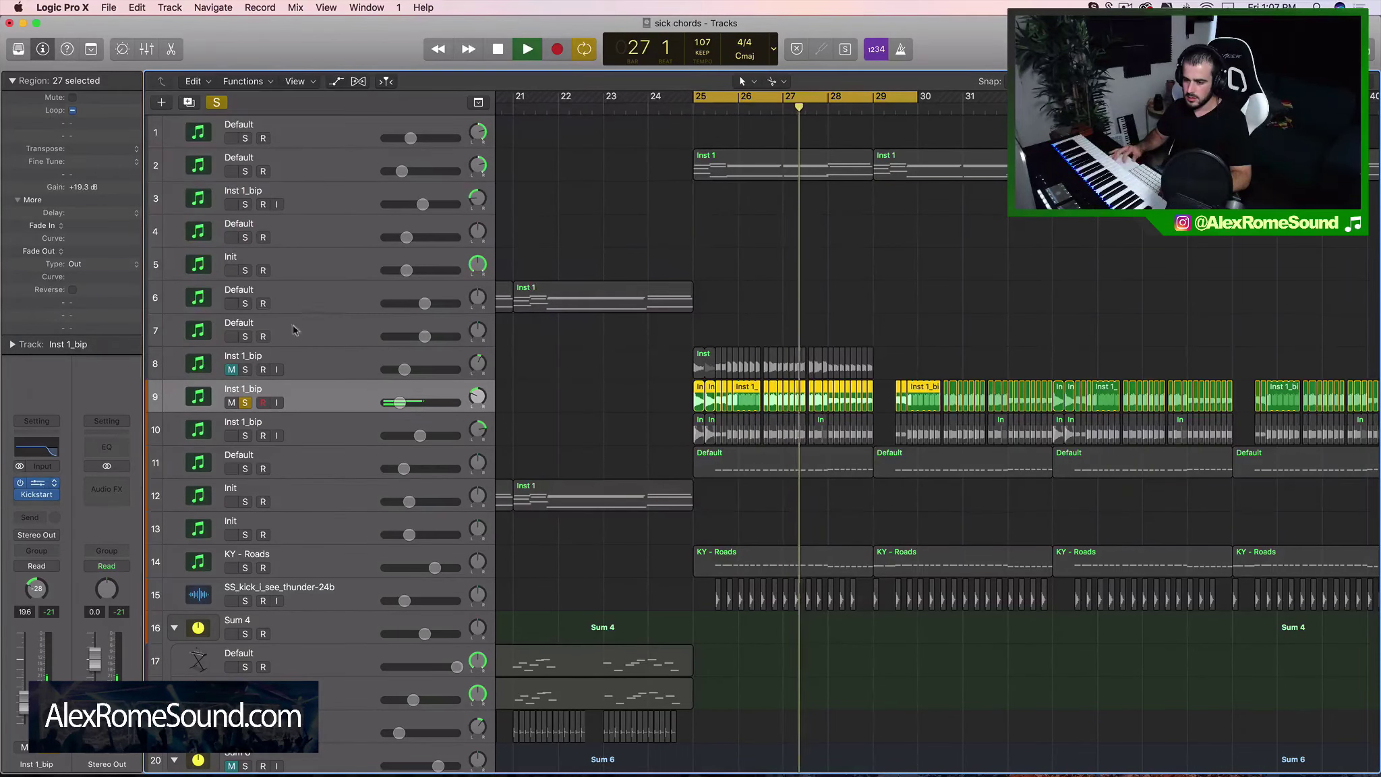
On track 9's Channel EQ, open the low-pass to 20000 Hz, cut 1160 Hz by 2.5 dB, and boost the 6700 Hz shelf by 6.5 dB.
left_click(36, 483)
left_click_drag(494, 266, 560, 266)
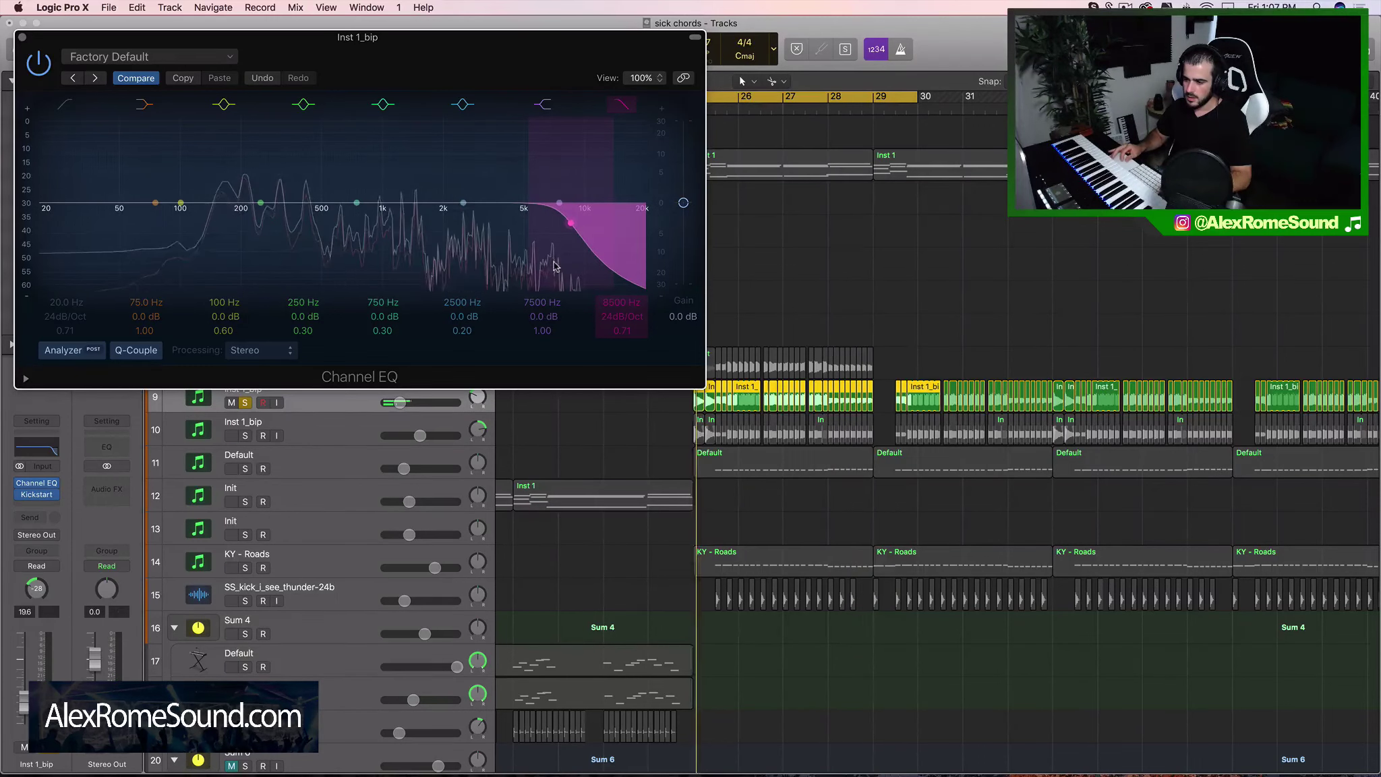
left_click_drag(555, 260, 614, 251)
left_click_drag(463, 203, 416, 226)
left_click_drag(585, 257, 584, 194)
left_click_drag(423, 237, 406, 233)
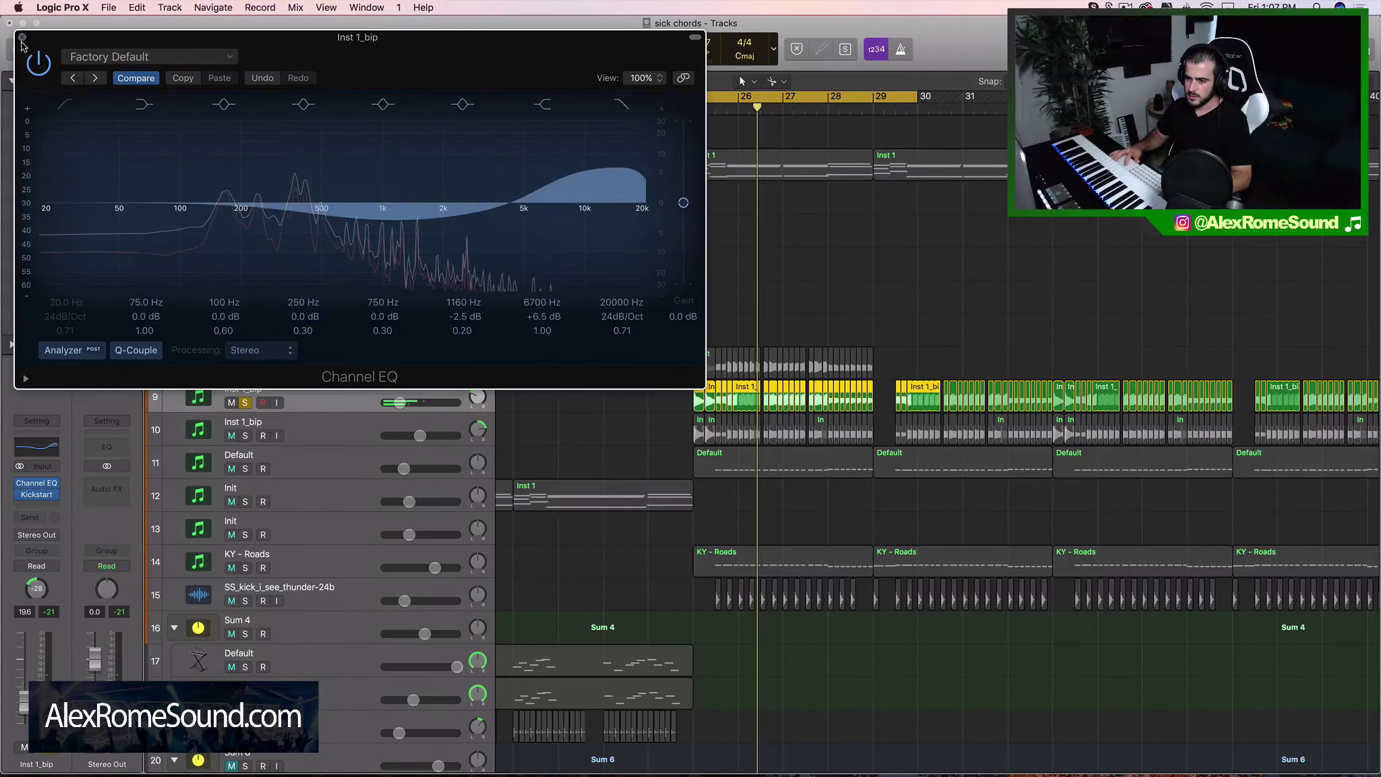
left_click(22, 37)
Solo track 10 alongside track 9, select its chopped regions from bar 25, and audition both layers.
left_click(246, 436)
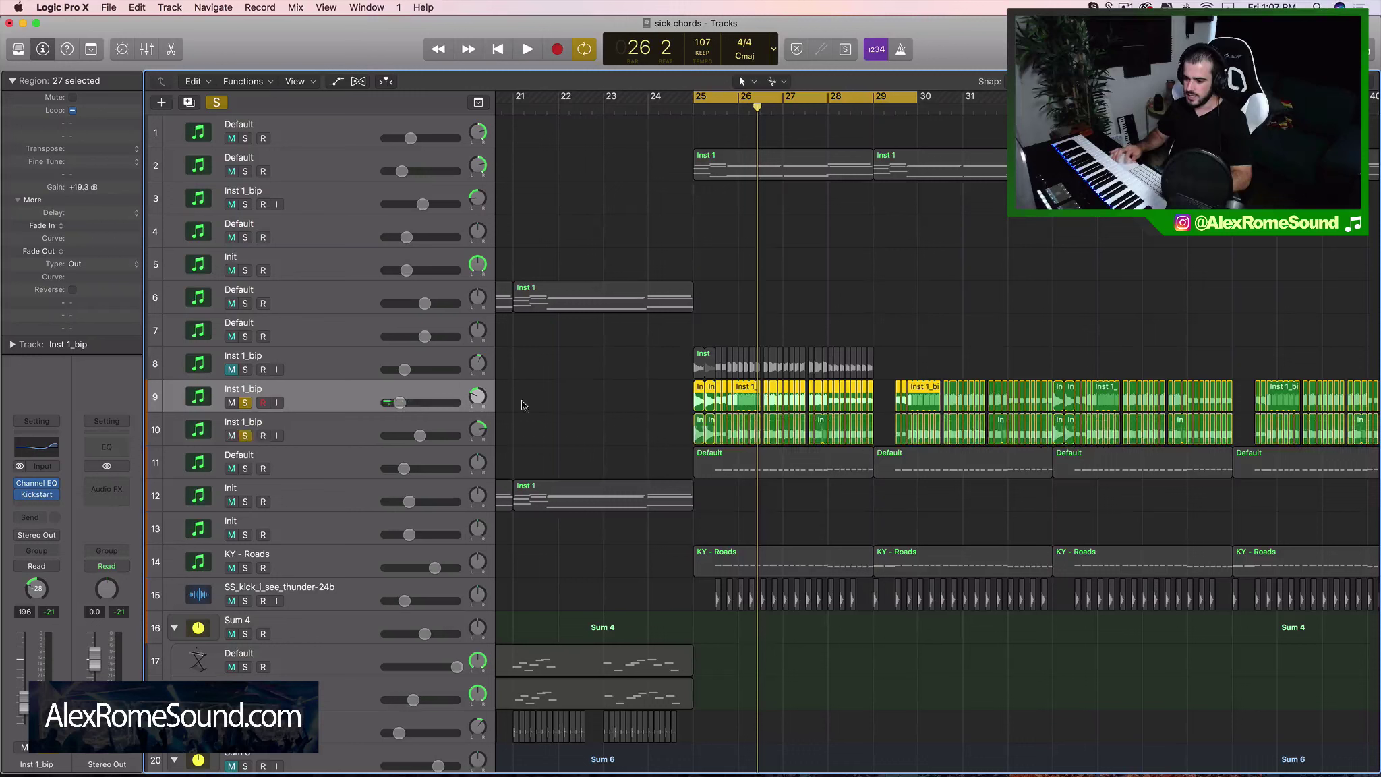
left_click_drag(683, 426, 853, 437)
key("space")
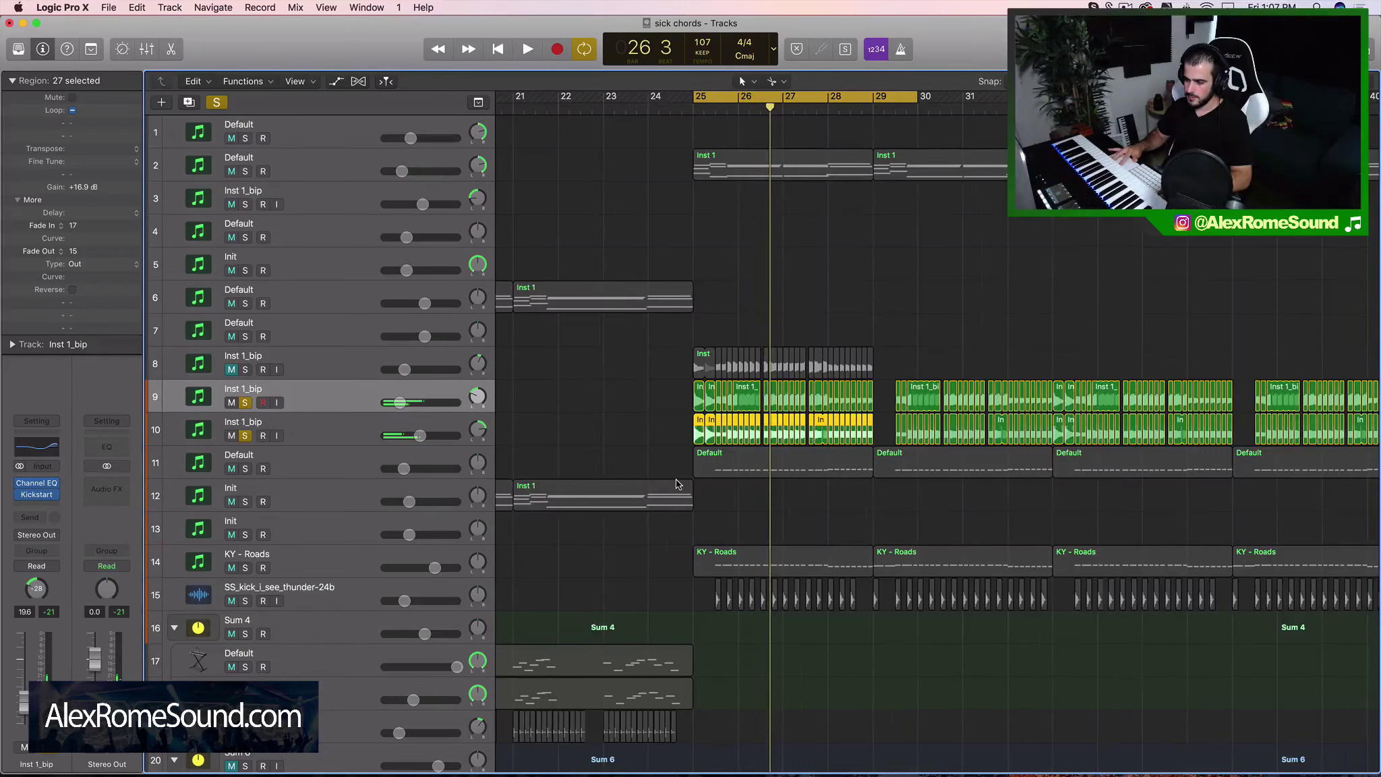
Select all chopped regions on track 9 and play the start of the two soloed layers from bar 25.
key("super+Left")
key("super+Left")
key("super+Left")
left_click_drag(661, 392, 948, 402)
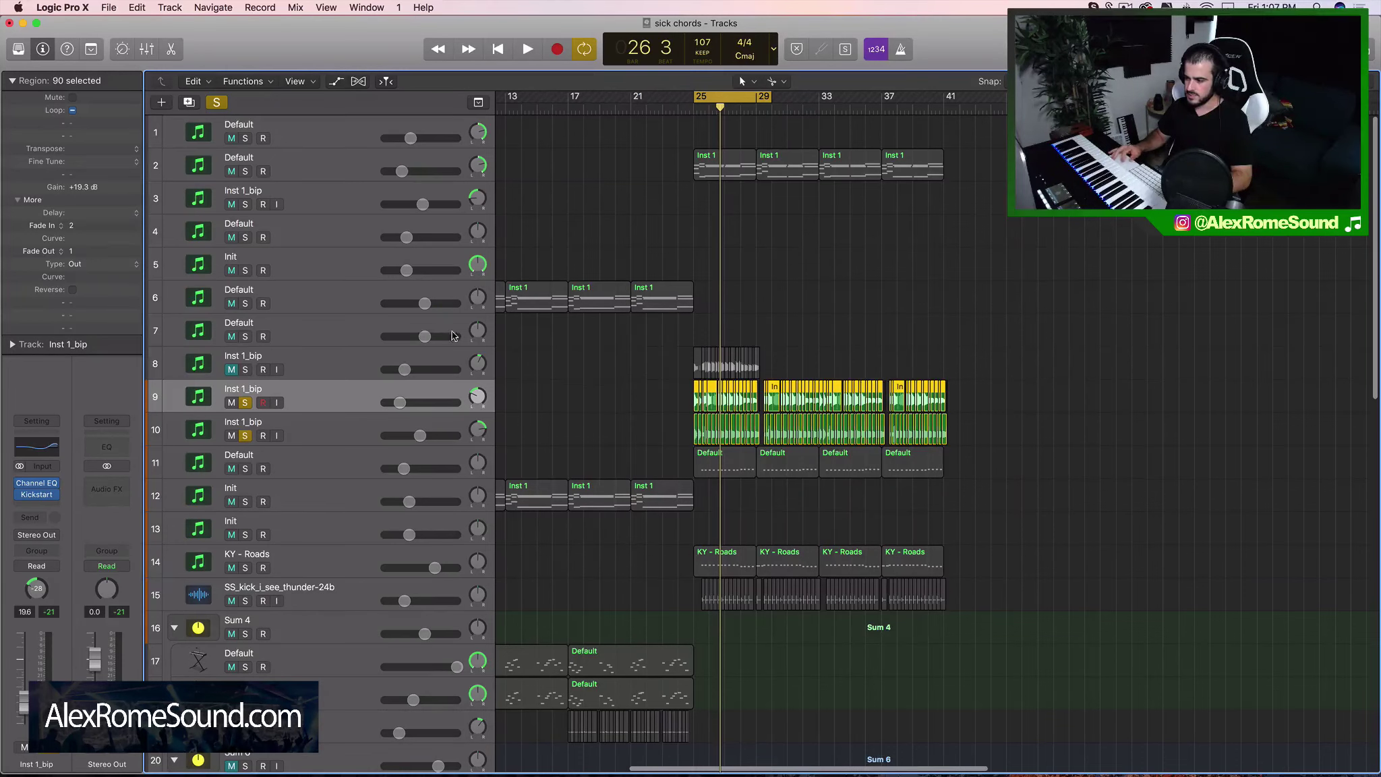
key("super+Right")
key("super+Right")
key("super+Right")
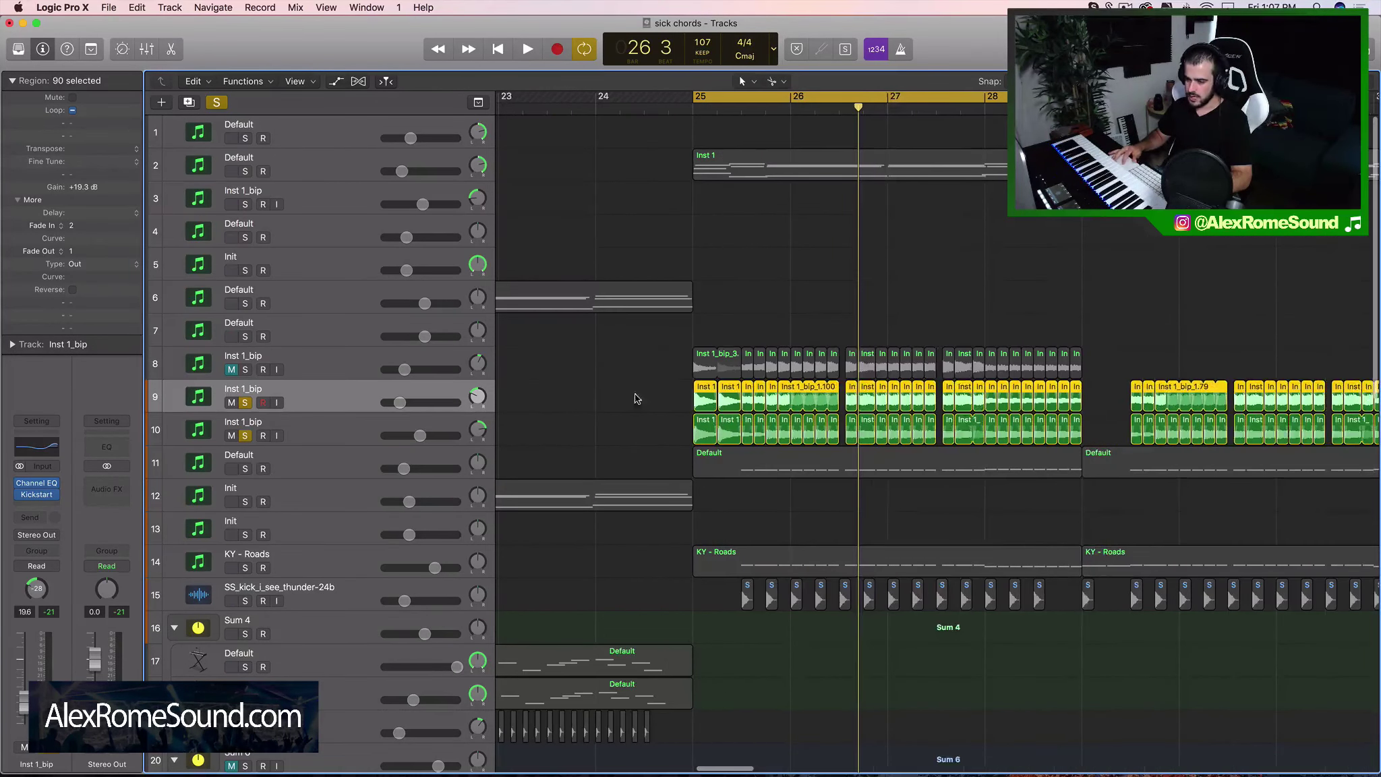
key("space")
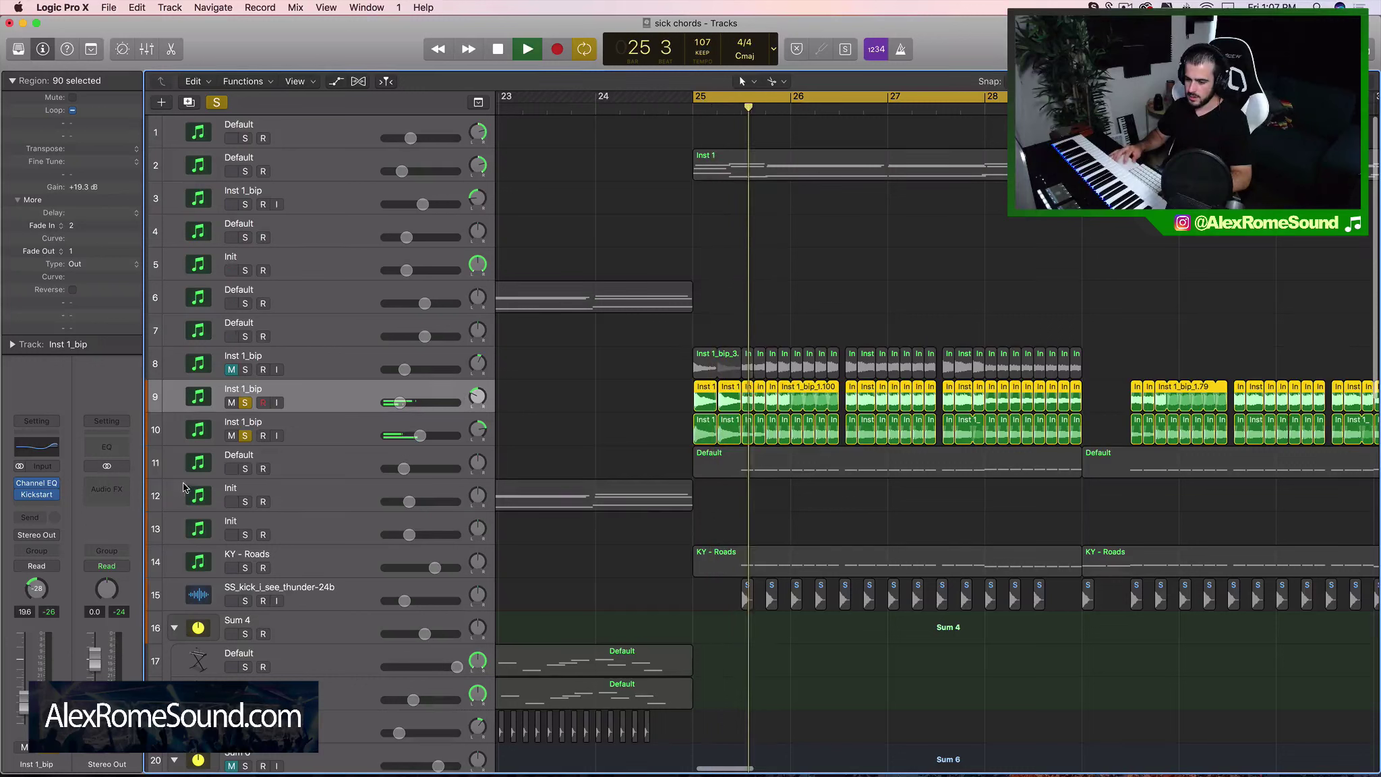
key("space")
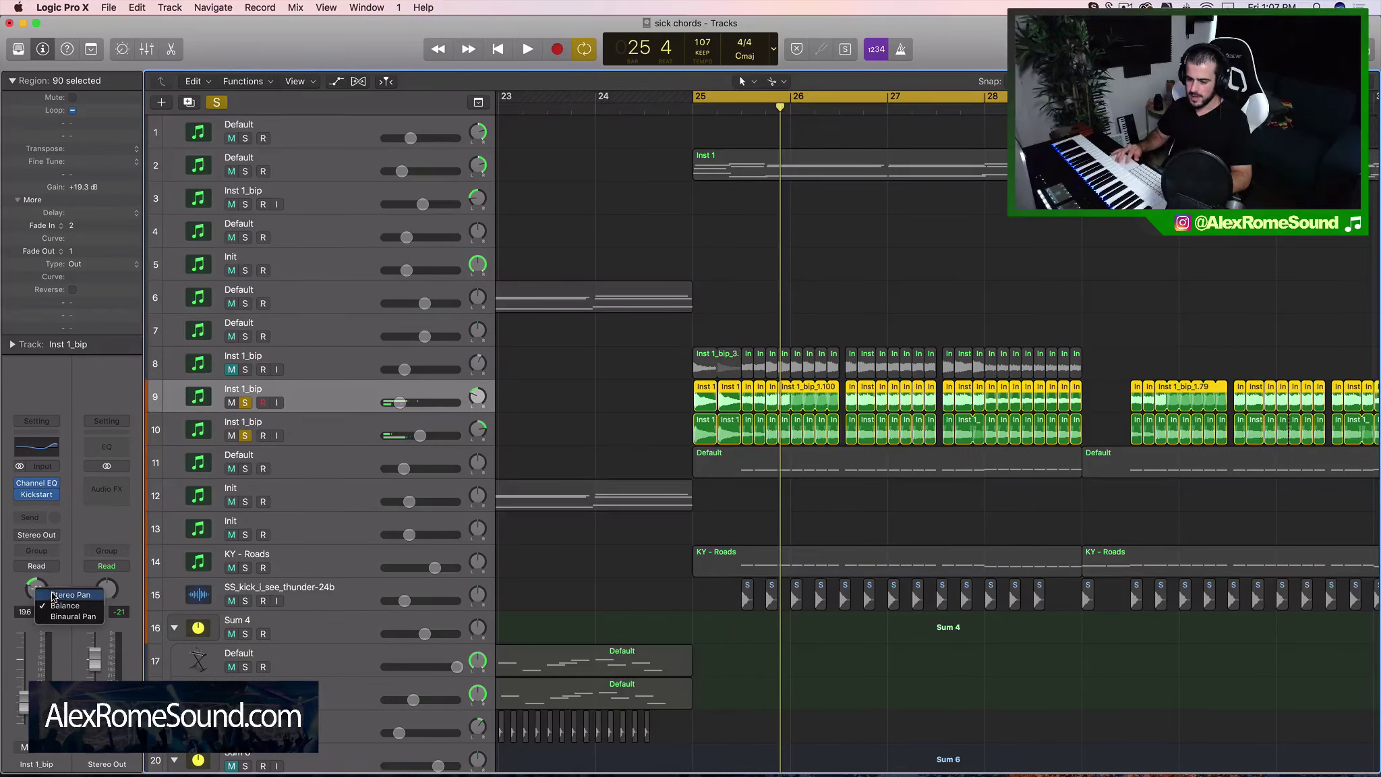
Lower track 10's volume to -10.4 dB and raise track 9's slightly while auditioning the two soloed layers.
left_click(346, 428)
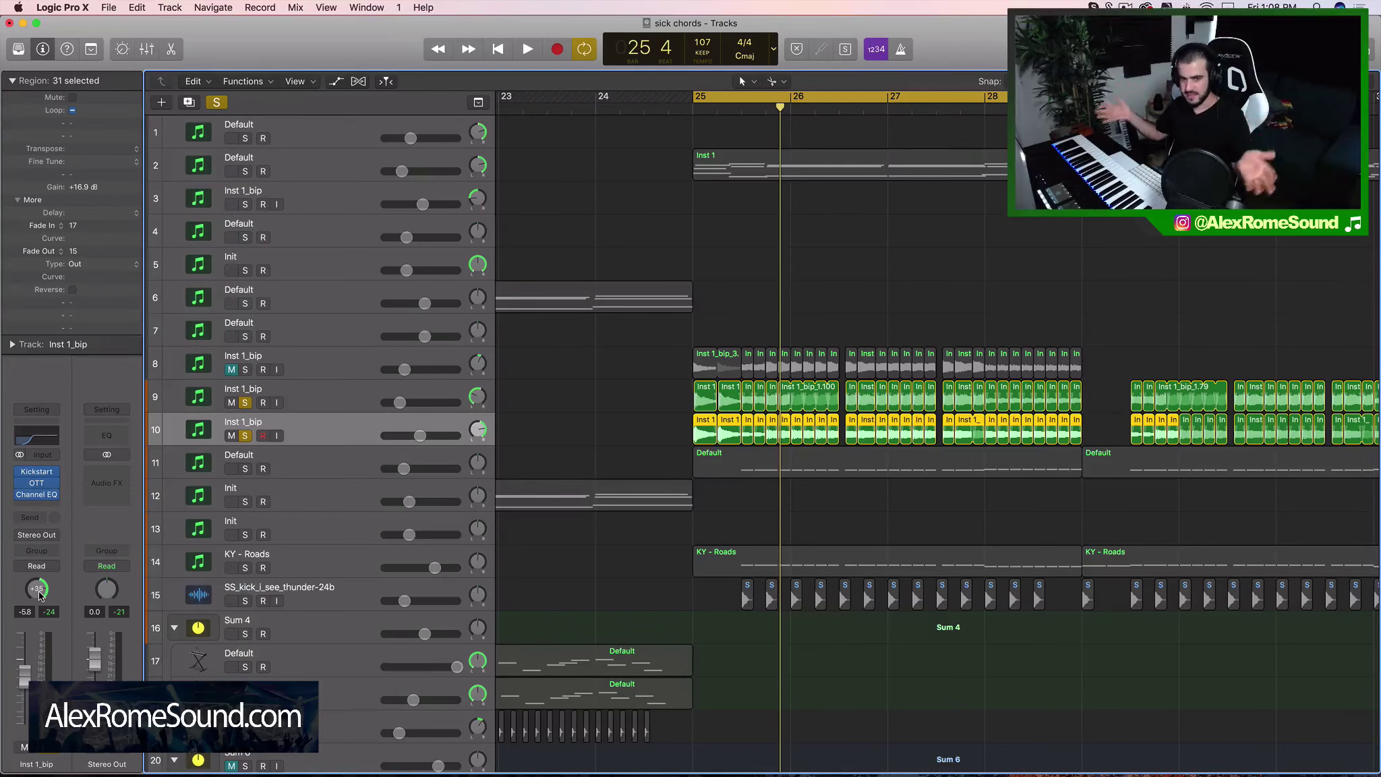
key("space")
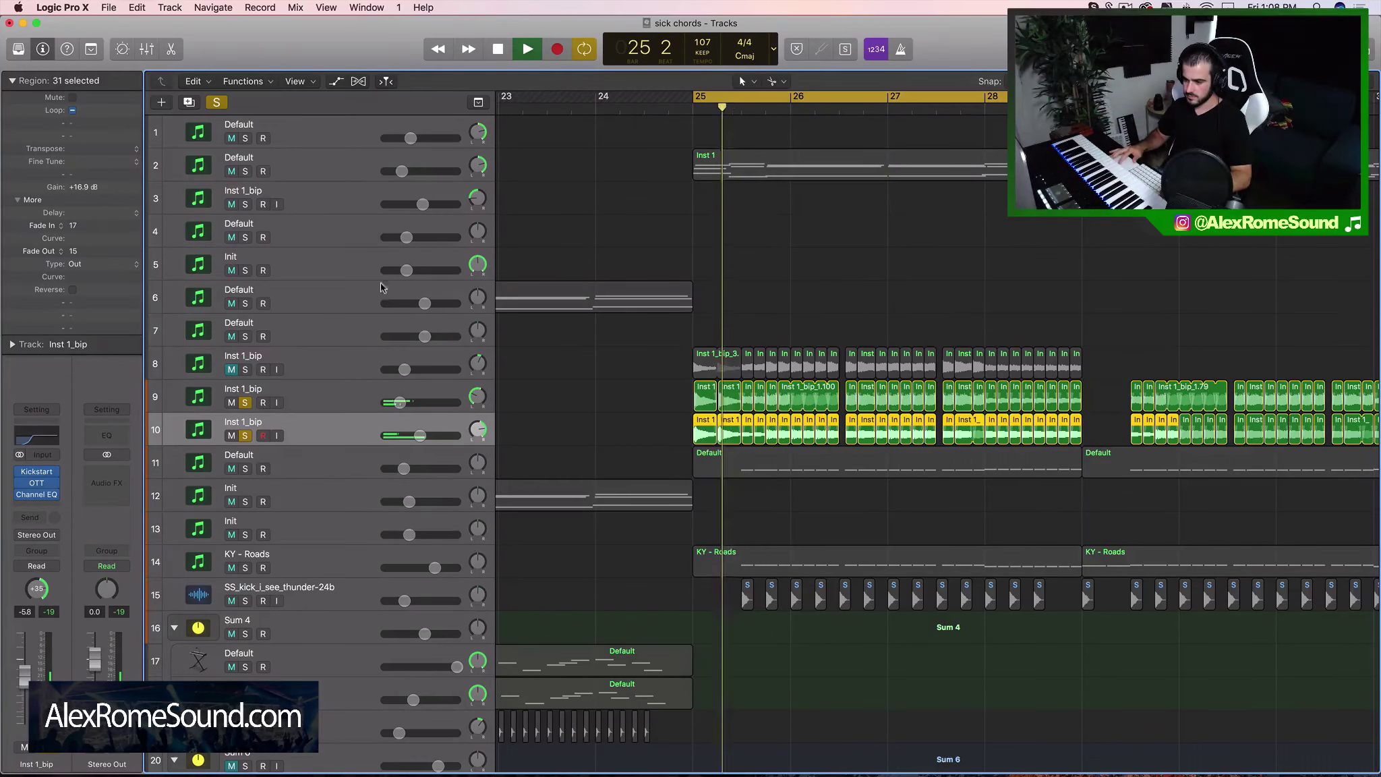
left_click_drag(419, 435, 406, 405)
key("space")
key("space")
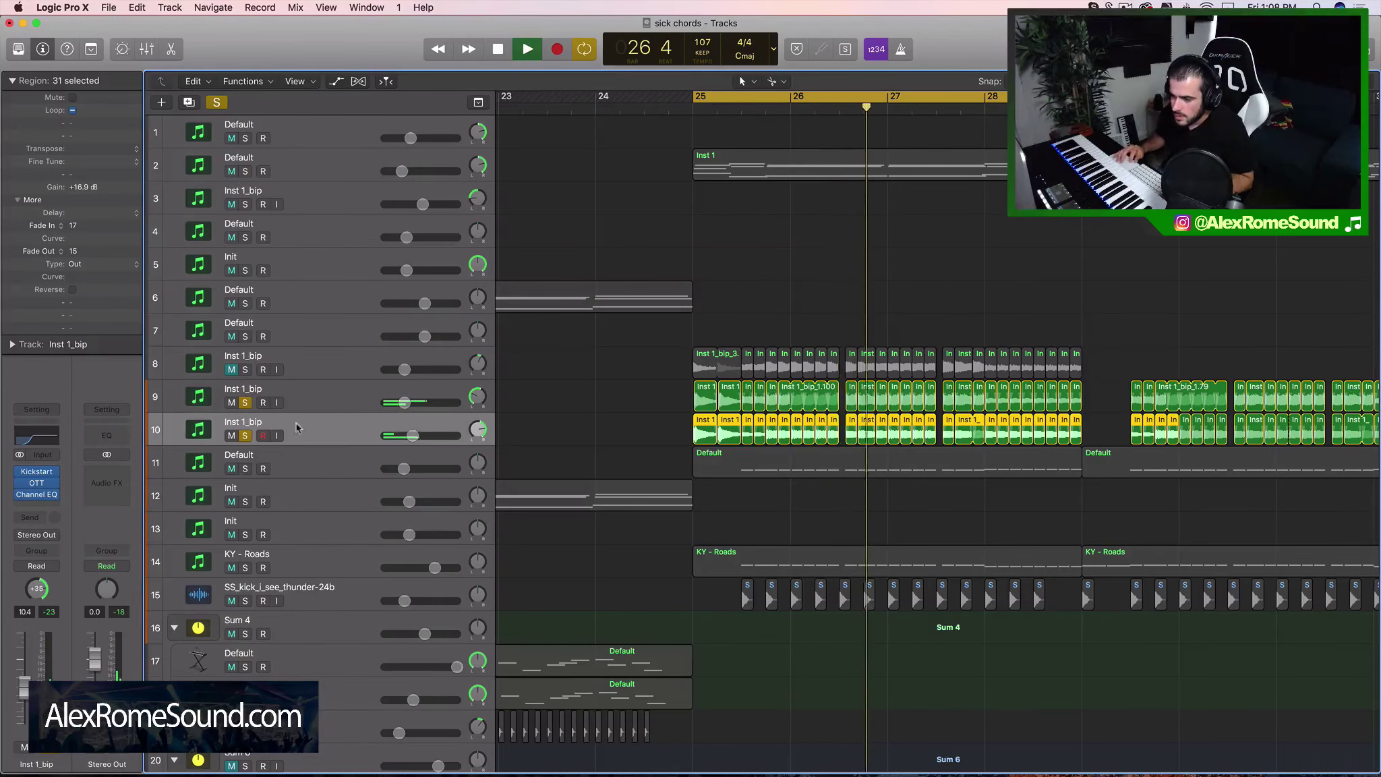
Turn off the solos on tracks 9 and 10 and set track 9's volume to -16.4 dB against the full mix.
left_click(245, 436)
left_click(246, 402)
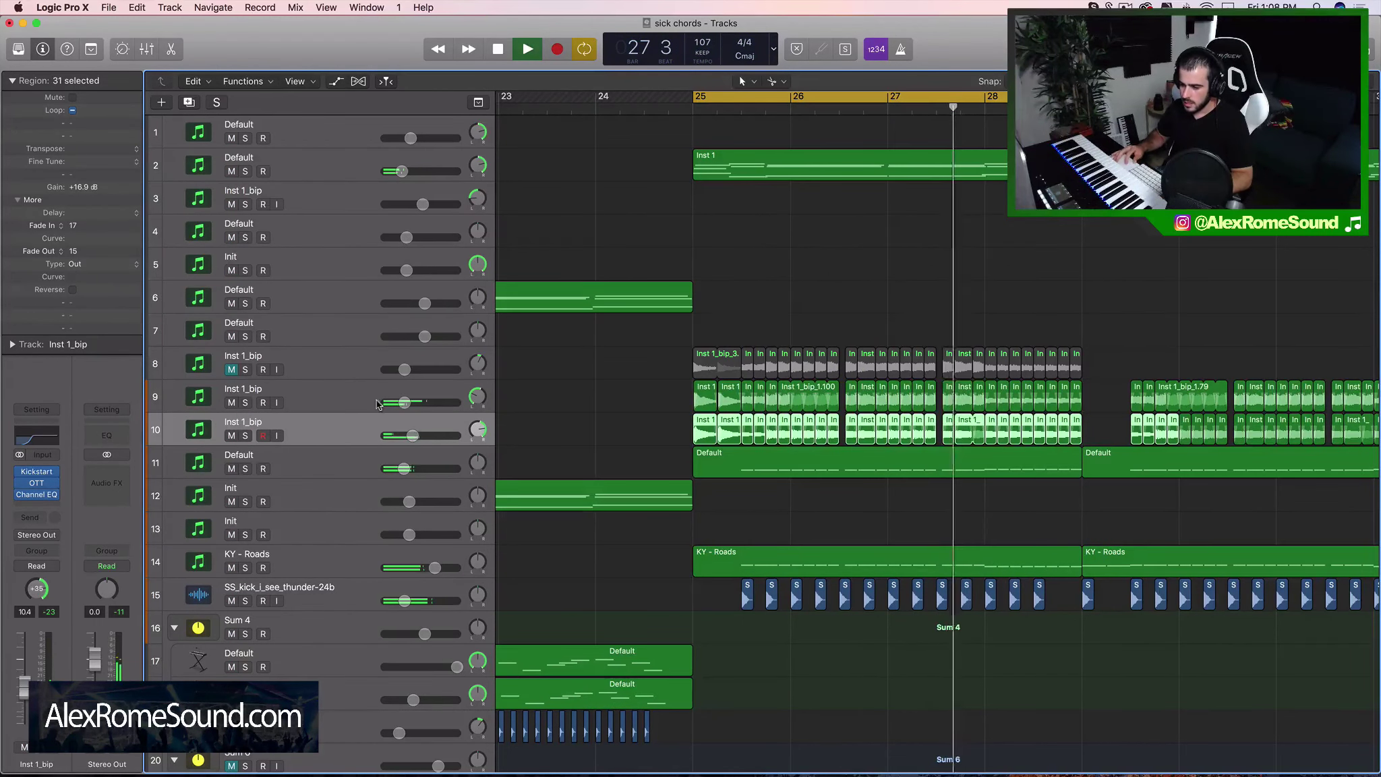
left_click_drag(405, 404, 405, 409)
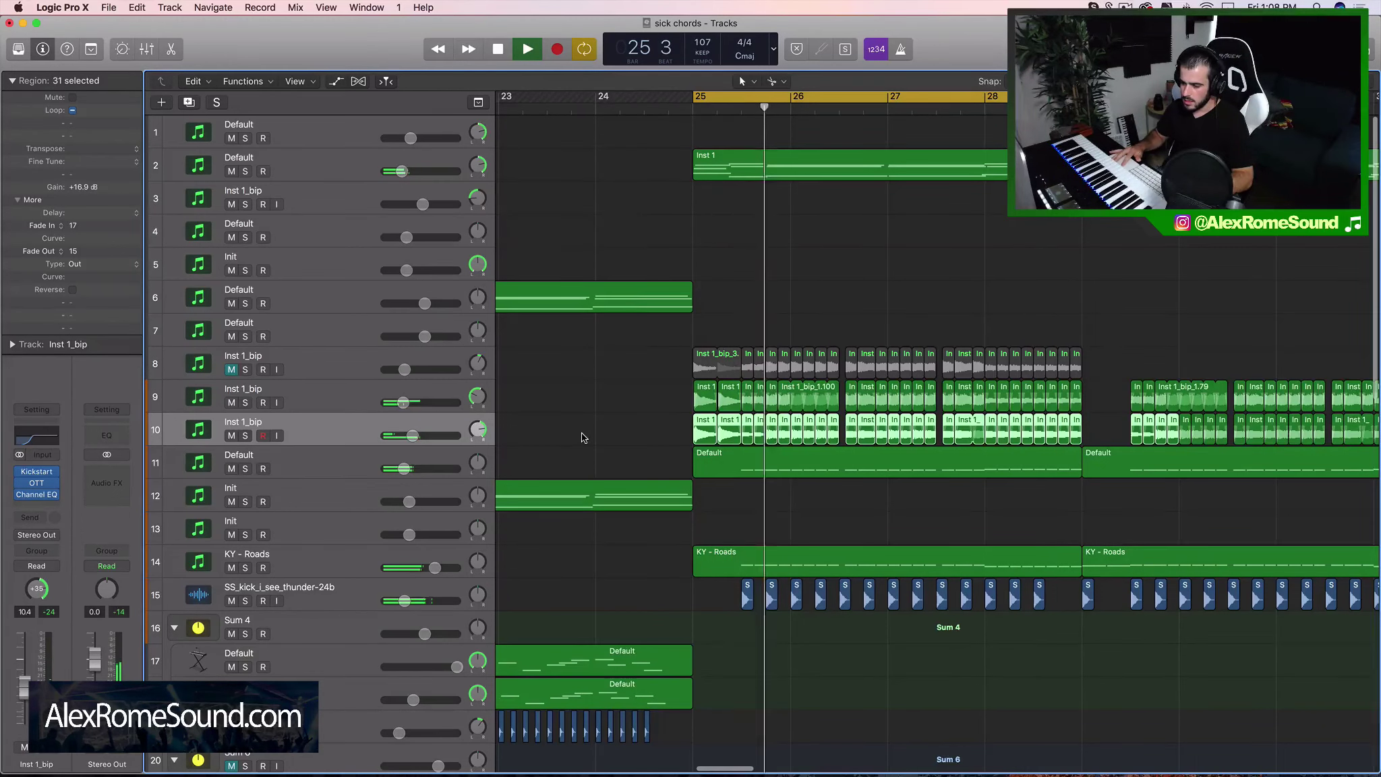
key("super+Left")
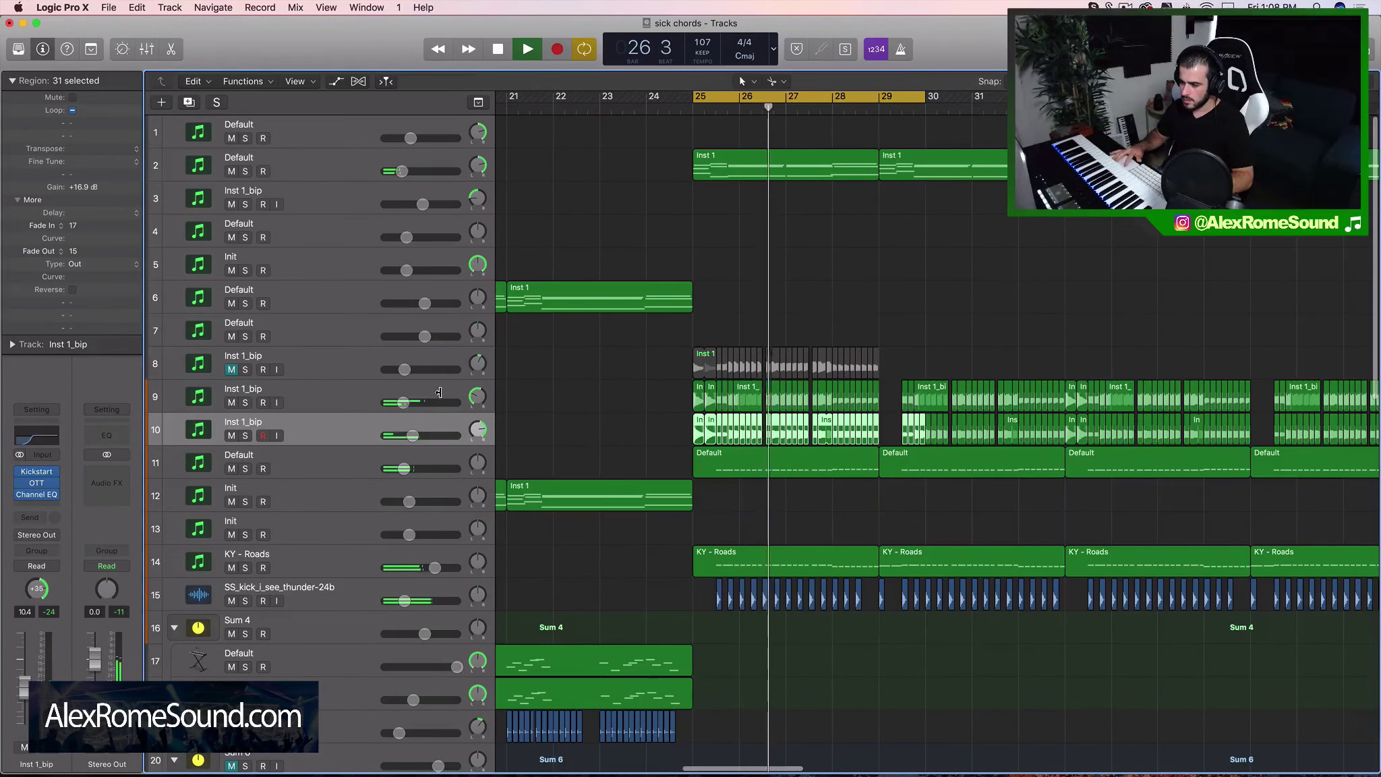
key("space")
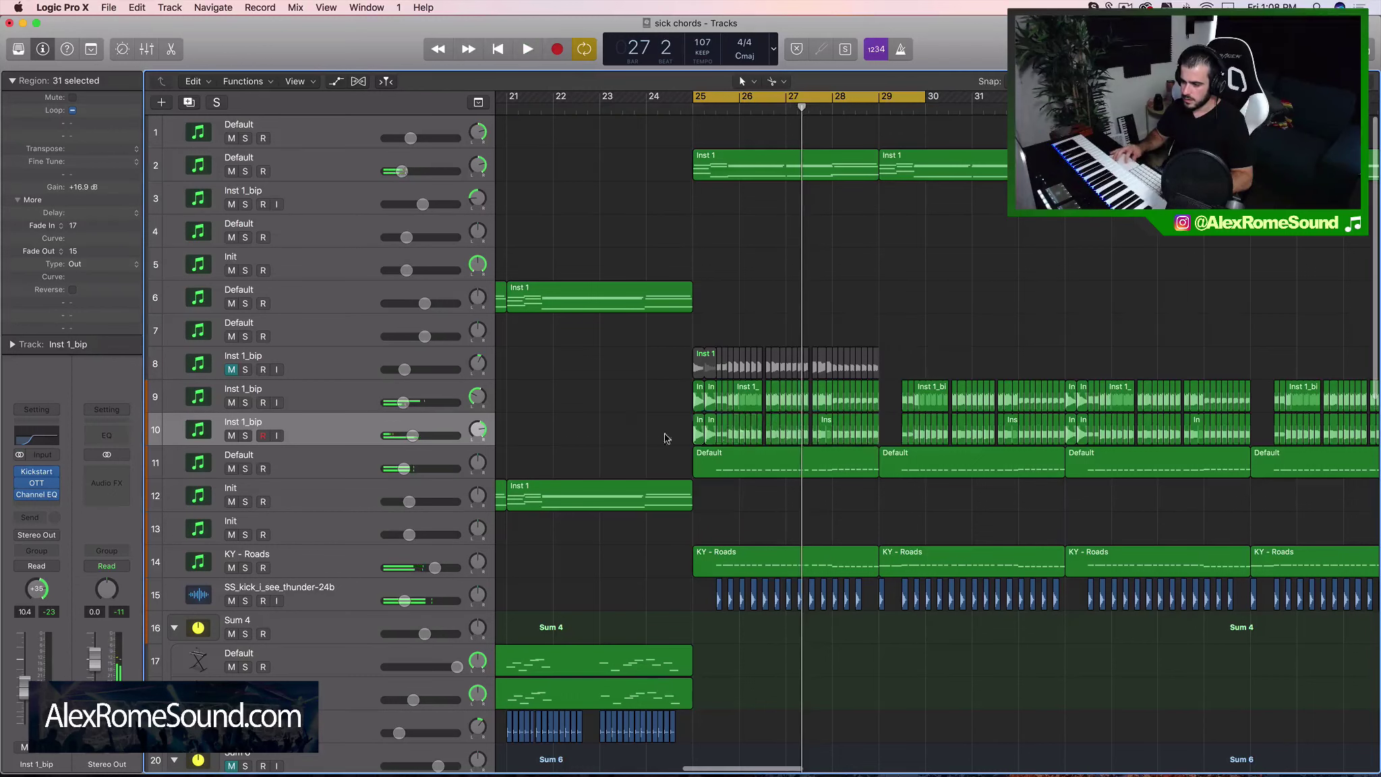
Select track 9, solo it, and listen to its chopped chords from bar 25.
left_click_drag(641, 398, 863, 388)
left_click(276, 391)
key("s")
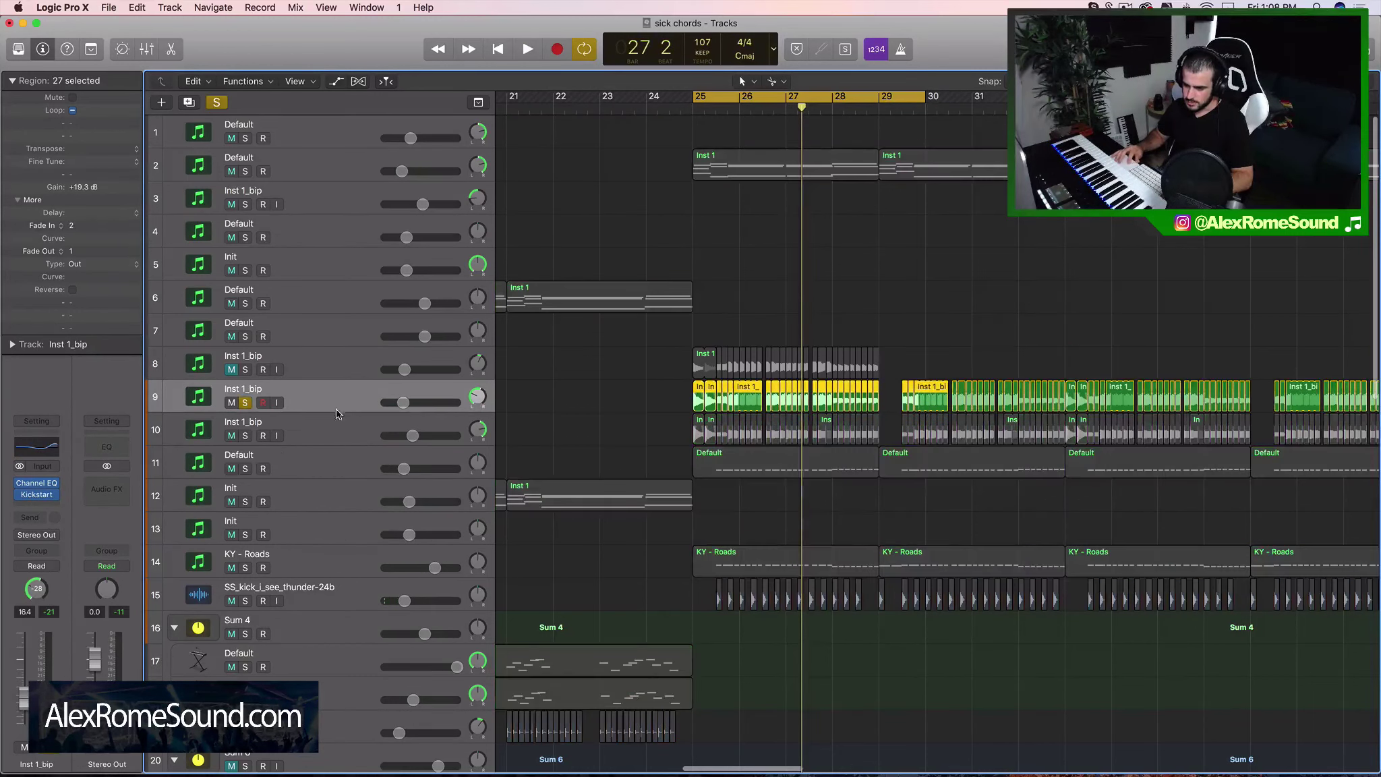
key("space")
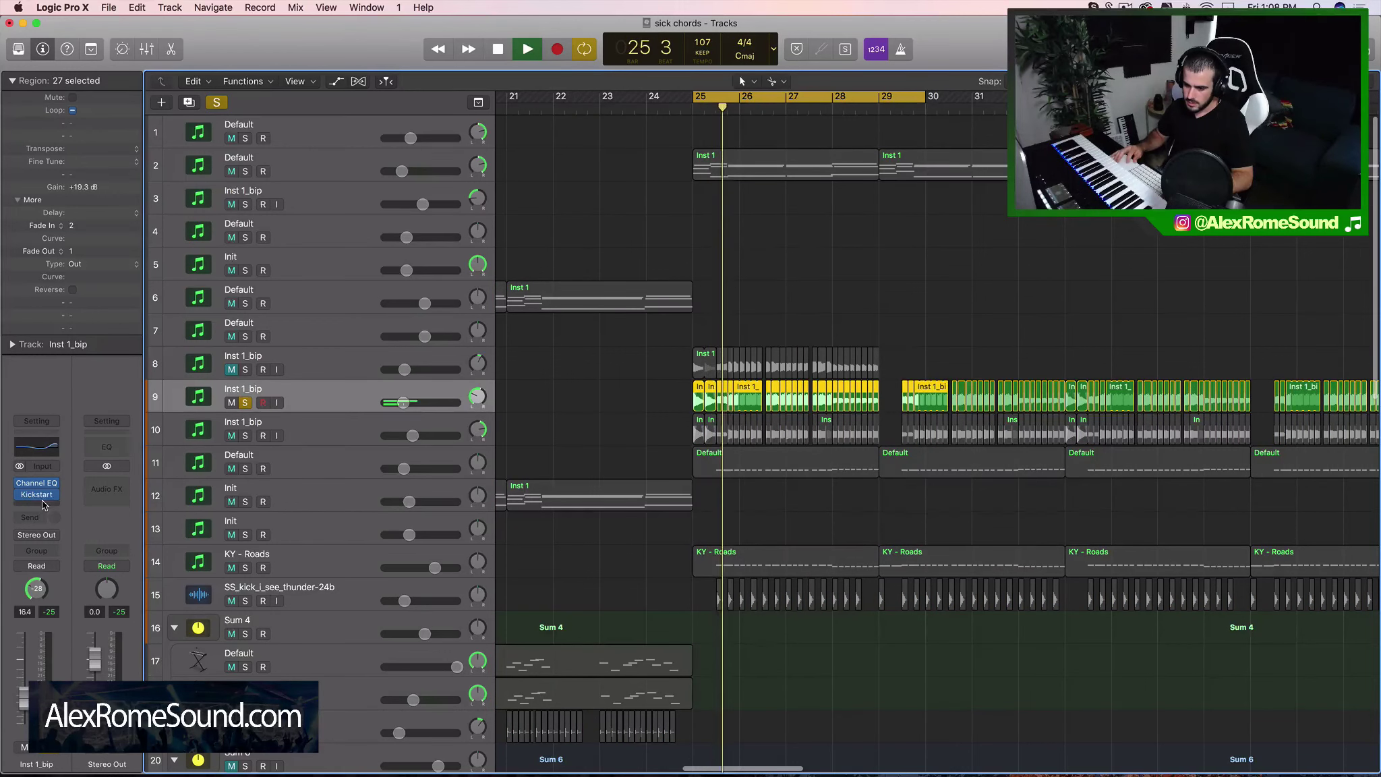
key("space")
Insert the dual mono Xfer Records OTT on track 9 and place it between Channel EQ and Kickstart.
left_click(41, 502)
mouse_move(80, 754)
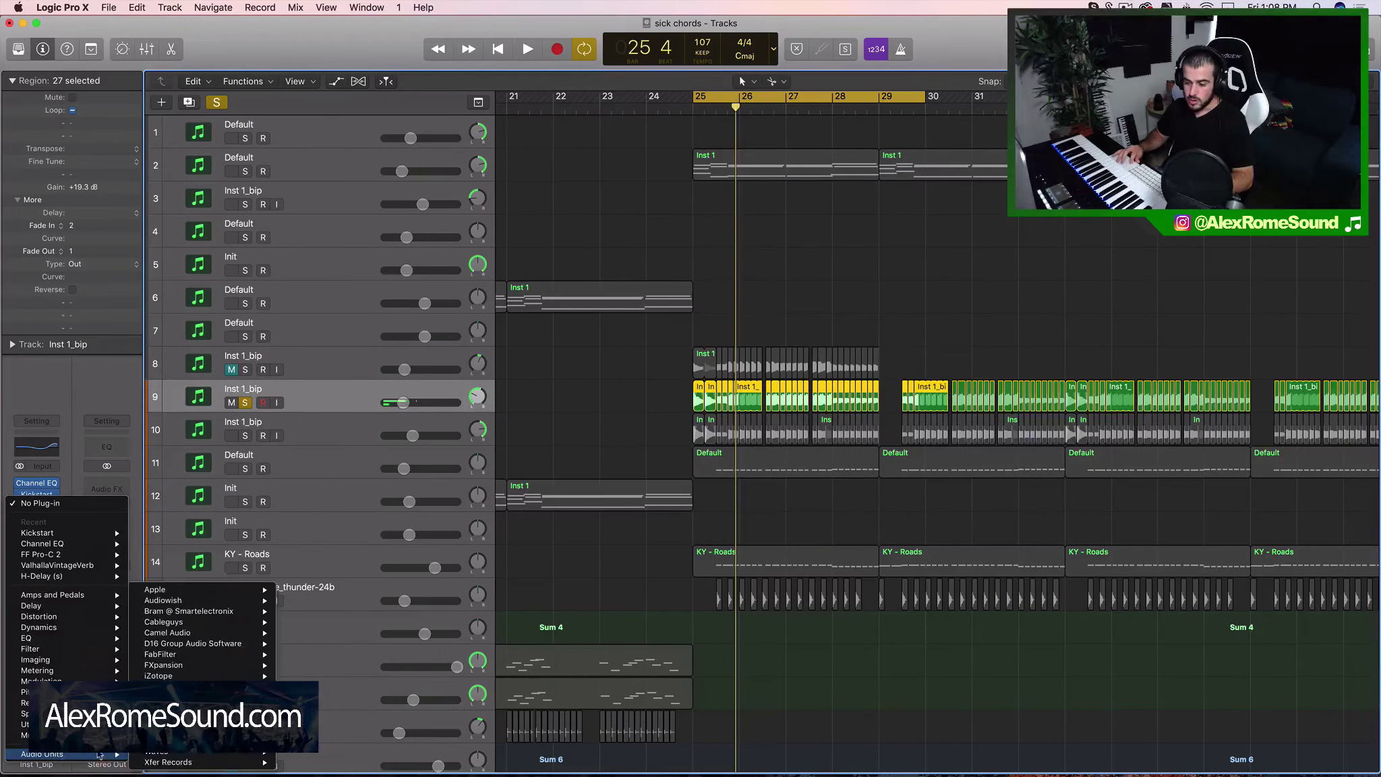
mouse_move(256, 762)
mouse_move(352, 764)
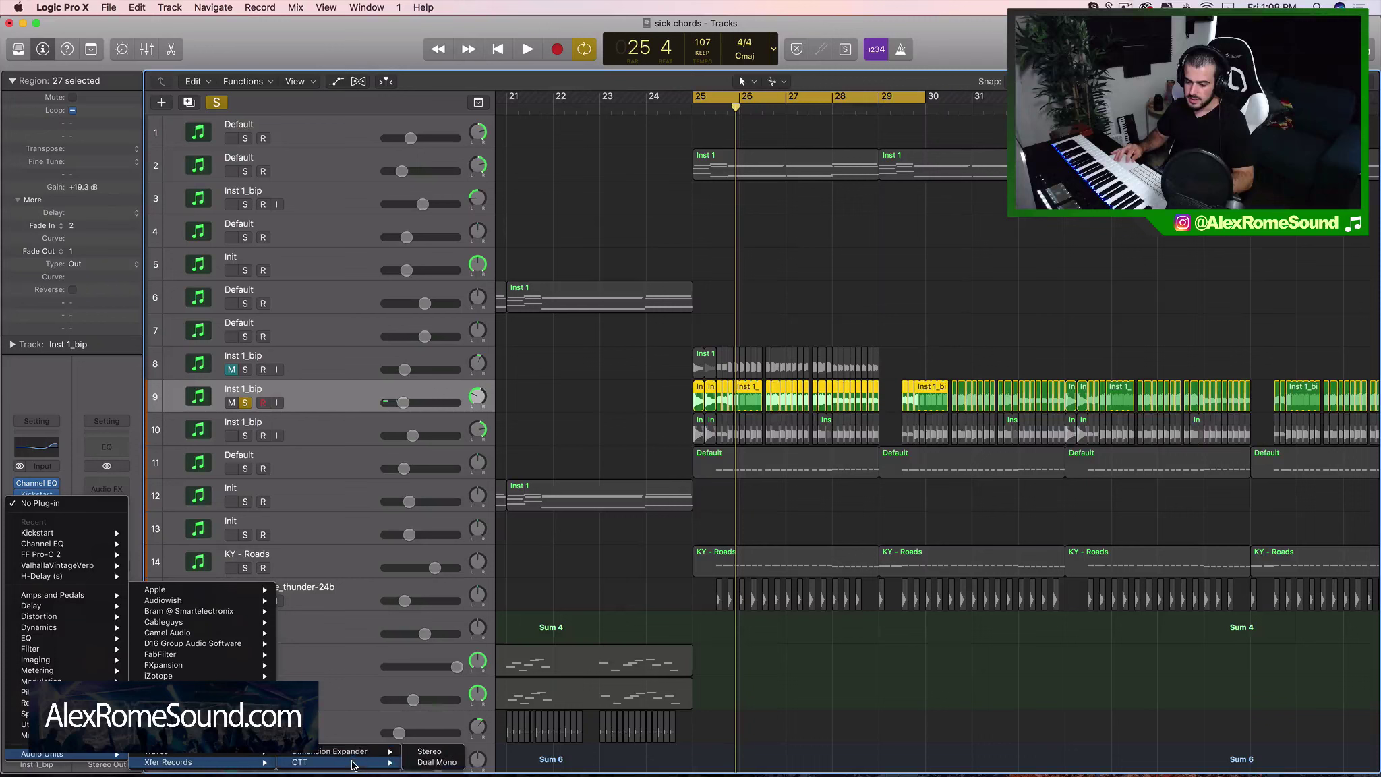
left_click(437, 761)
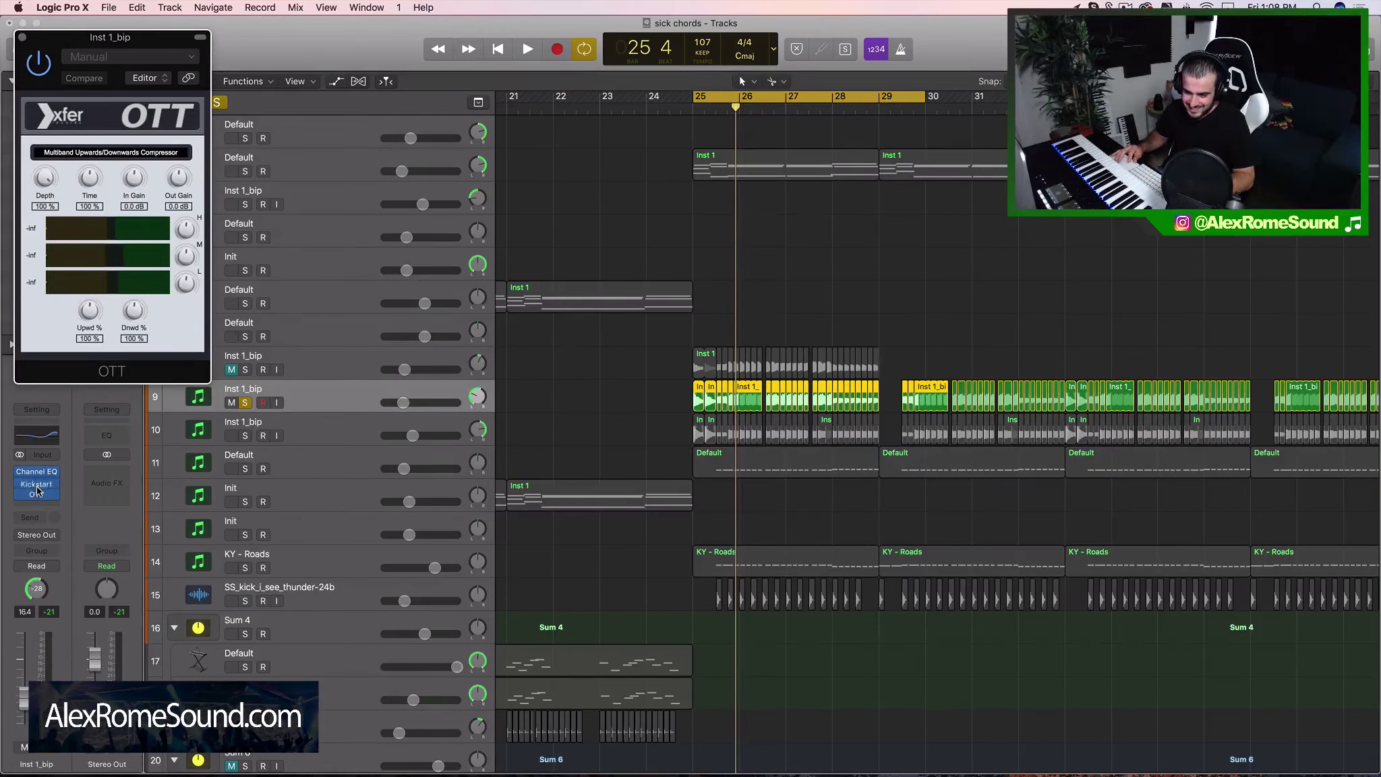
left_click_drag(33, 500, 37, 479)
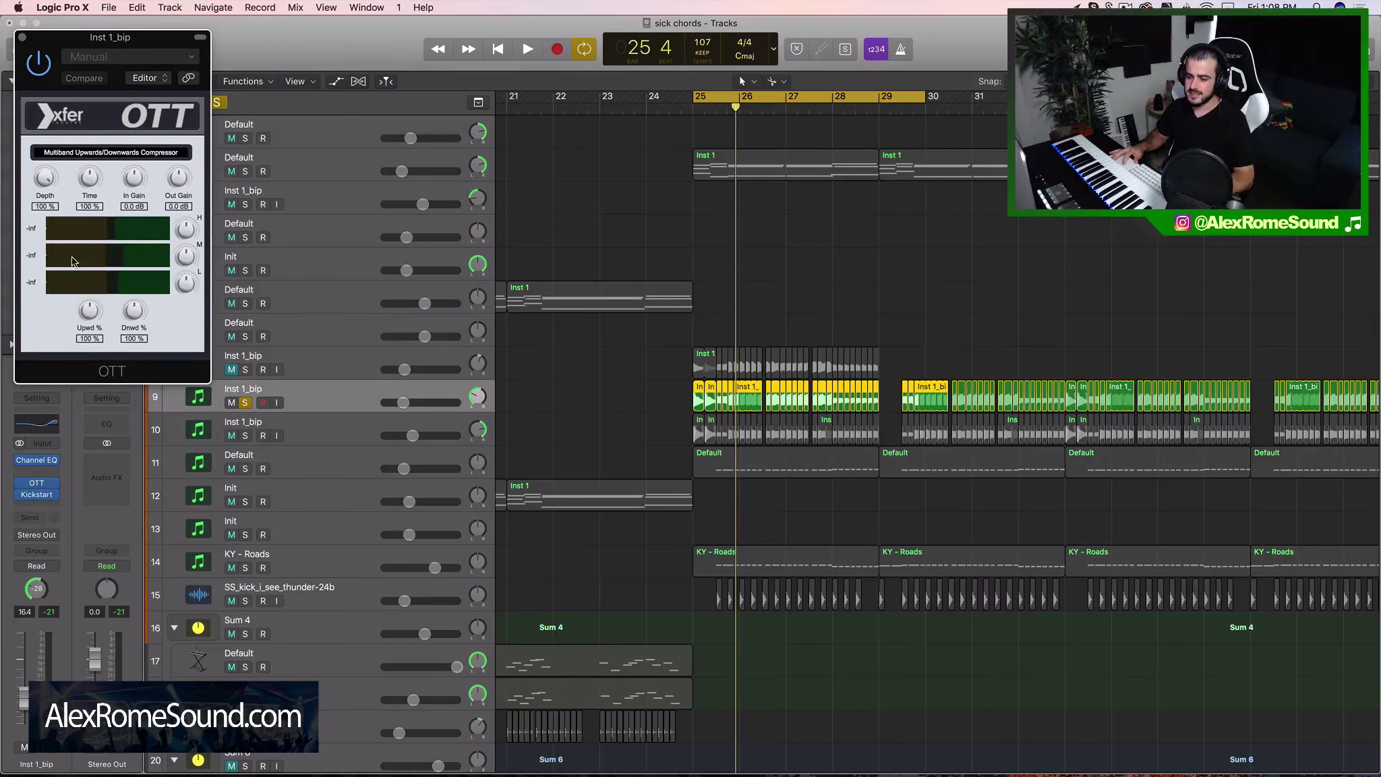
Reduce the OTT depth on track 9 to about 43% during playback and close the plug-in.
key("space")
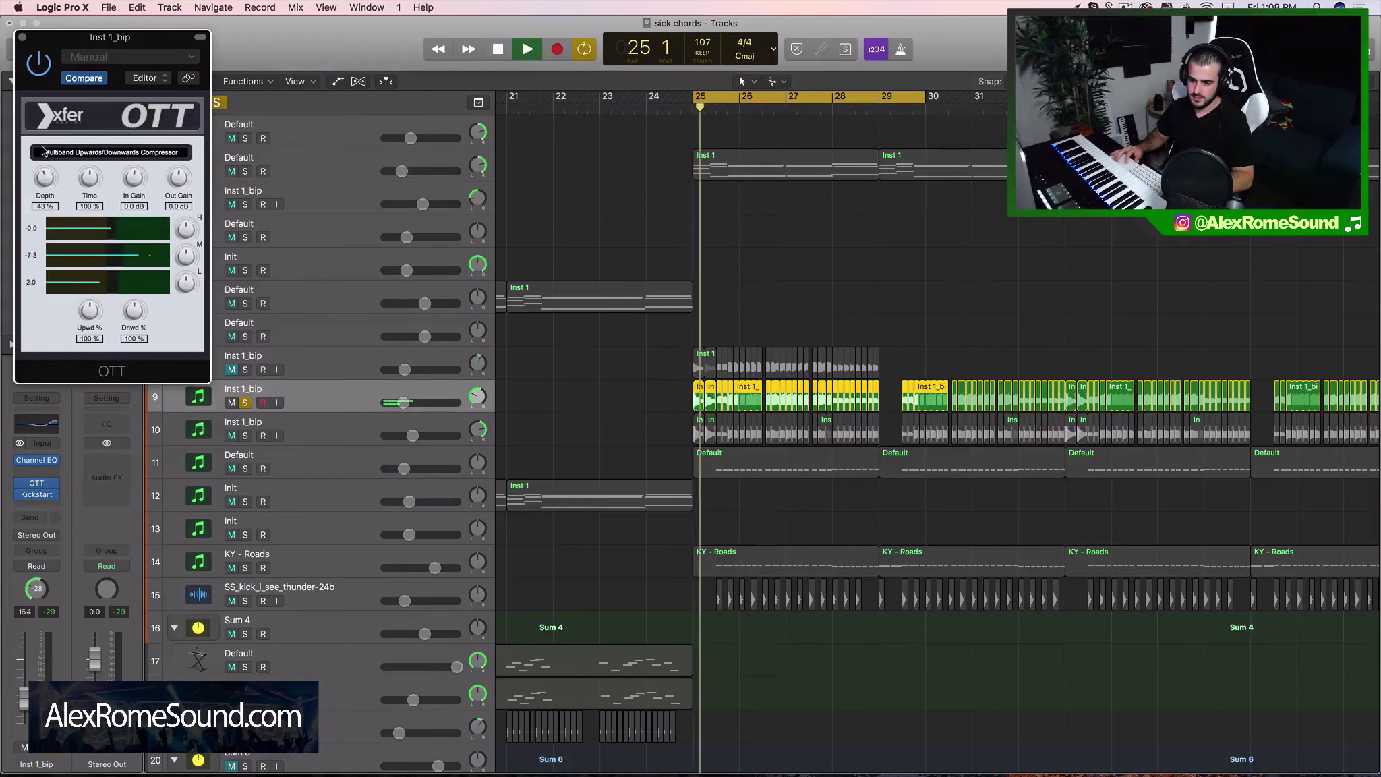
left_click_drag(46, 179, 52, 126)
left_click(24, 38)
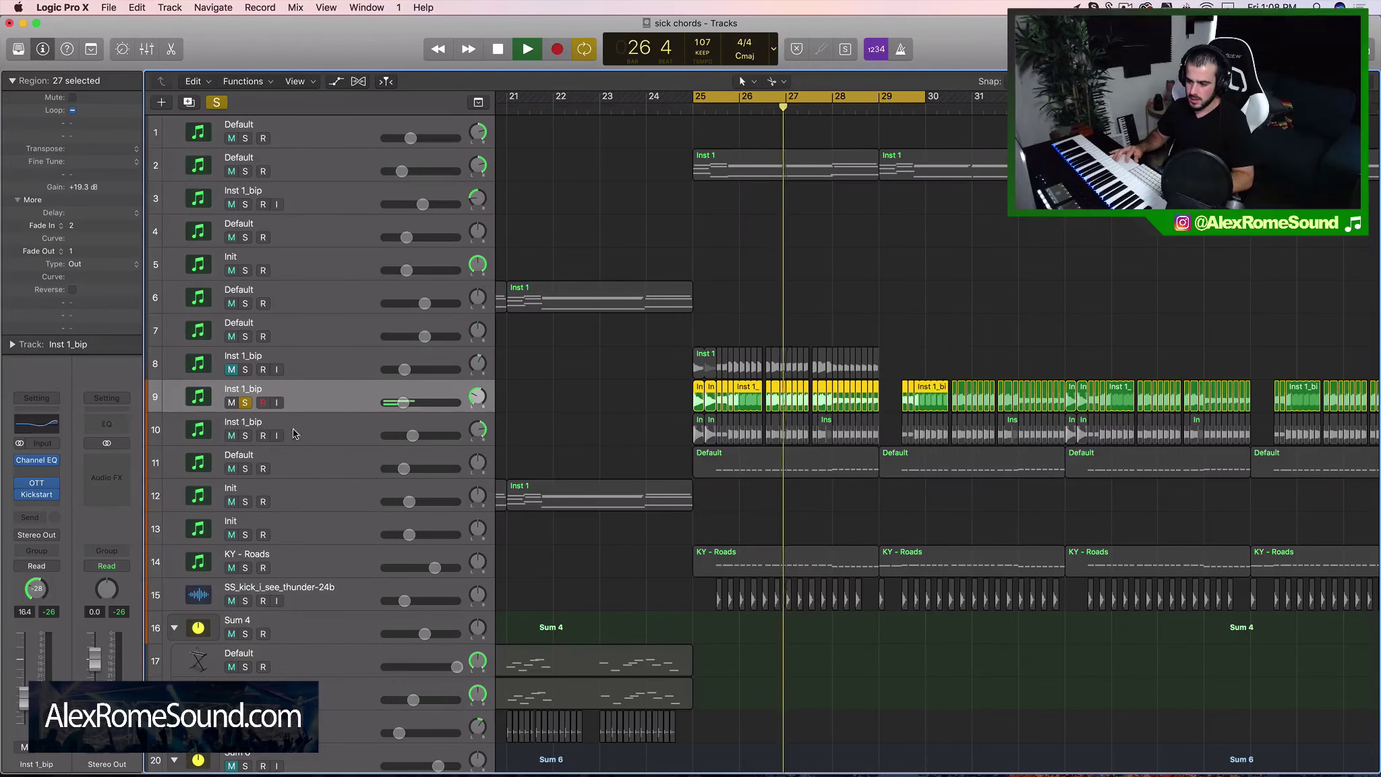
Compare track 9 with track 10 soloed alongside it, and return to the full mix with both solos off.
left_click(246, 436)
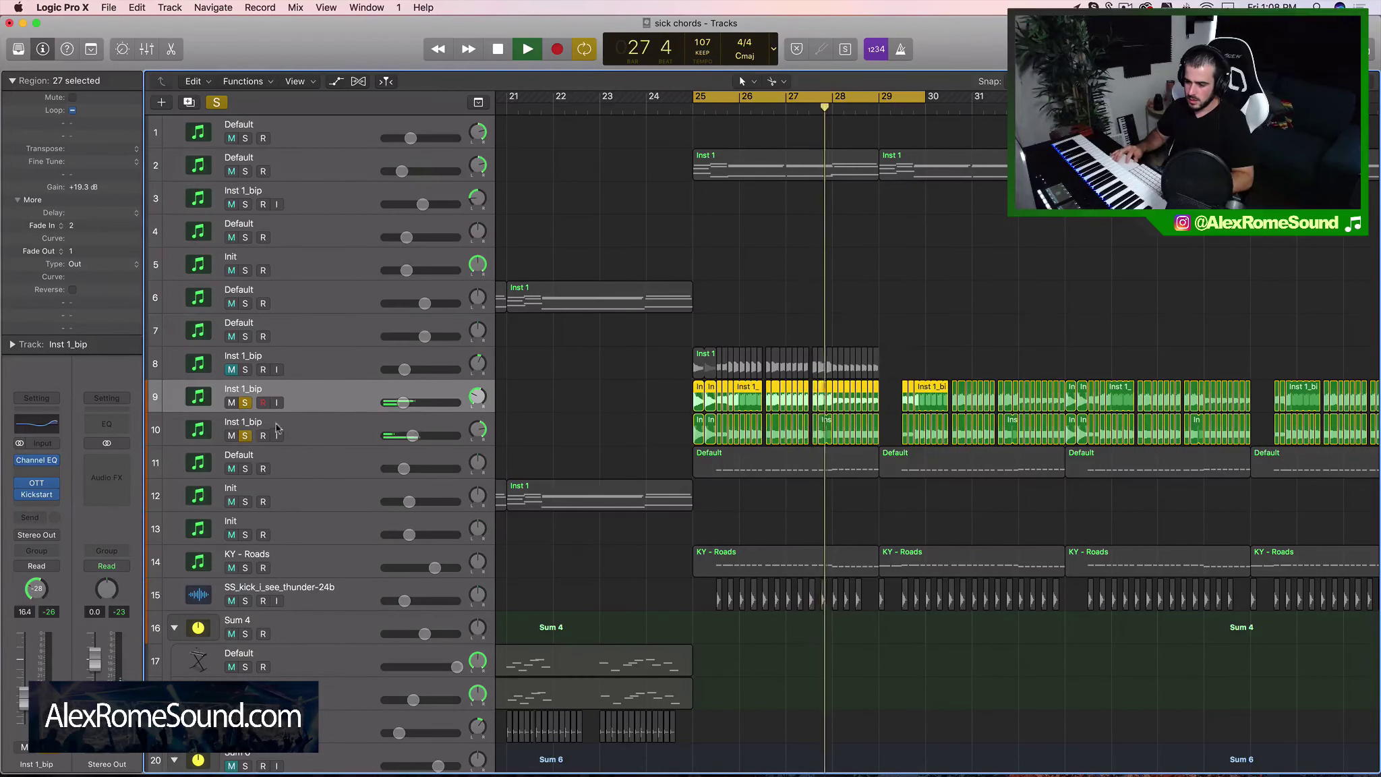
left_click(246, 436)
left_click(245, 403)
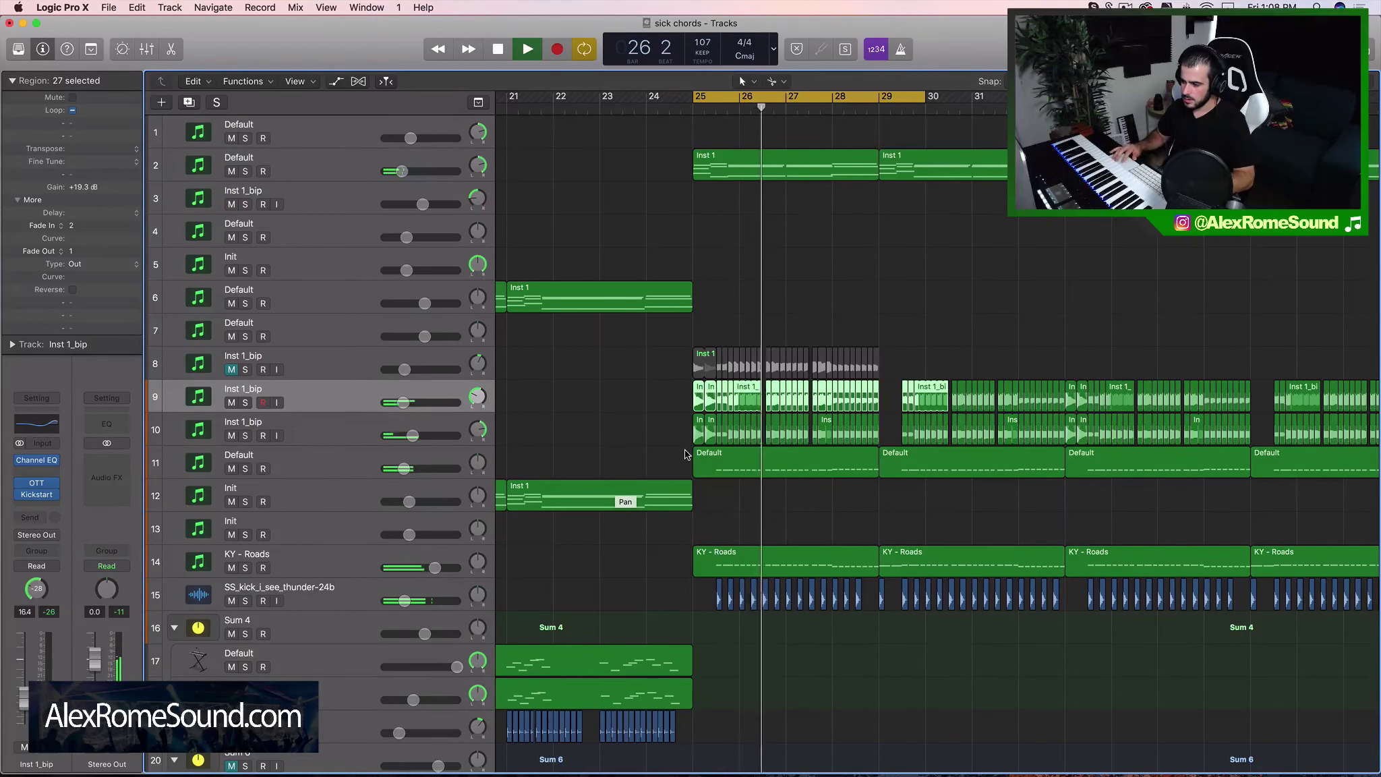
Extend the cycle range to cover the whole drop from bar 25 to bar 41 and deselect the regions.
scroll(684, 449, "right", 2)
scroll(685, 450, "down", 5)
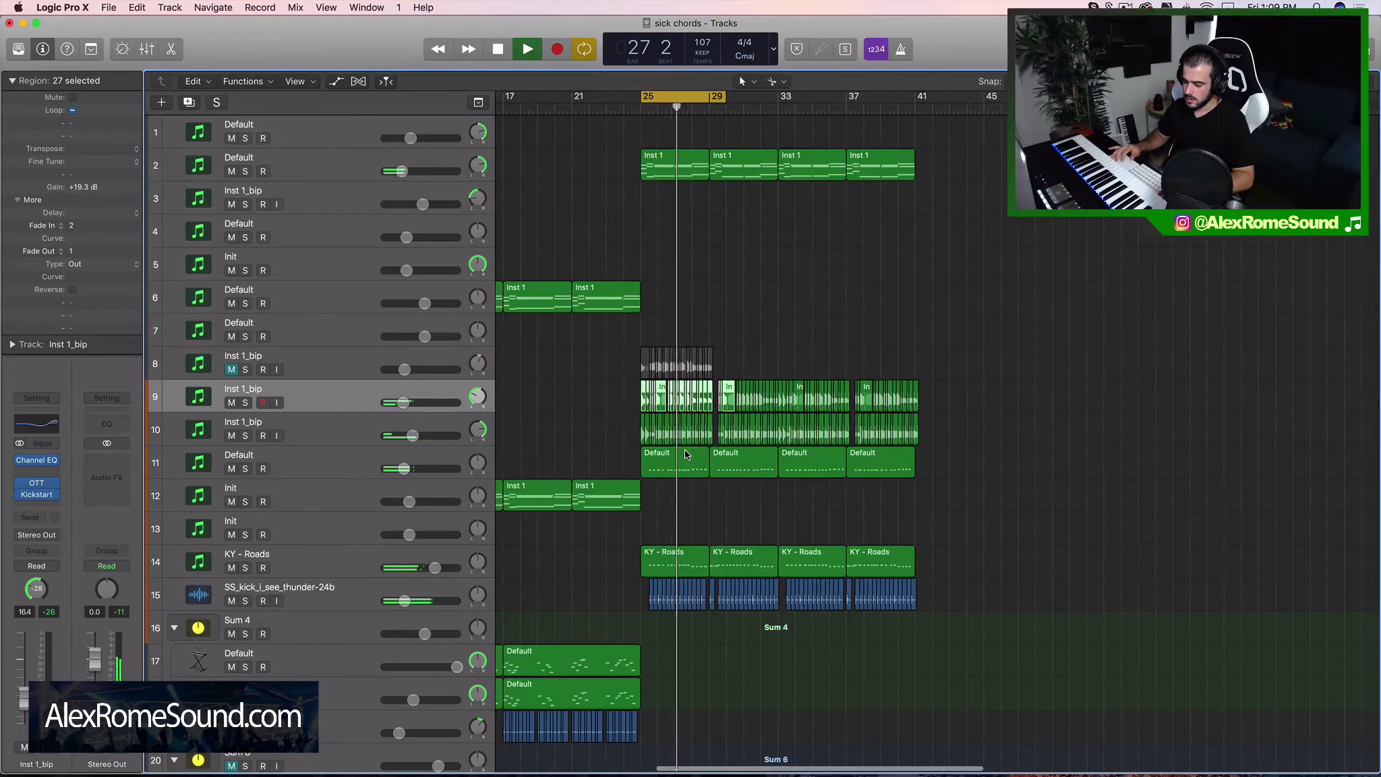
scroll(684, 451, "left", 1)
left_click_drag(745, 100, 934, 101)
scroll(899, 152, "down", 3)
scroll(1018, 292, "down", 2)
left_click(1019, 296)
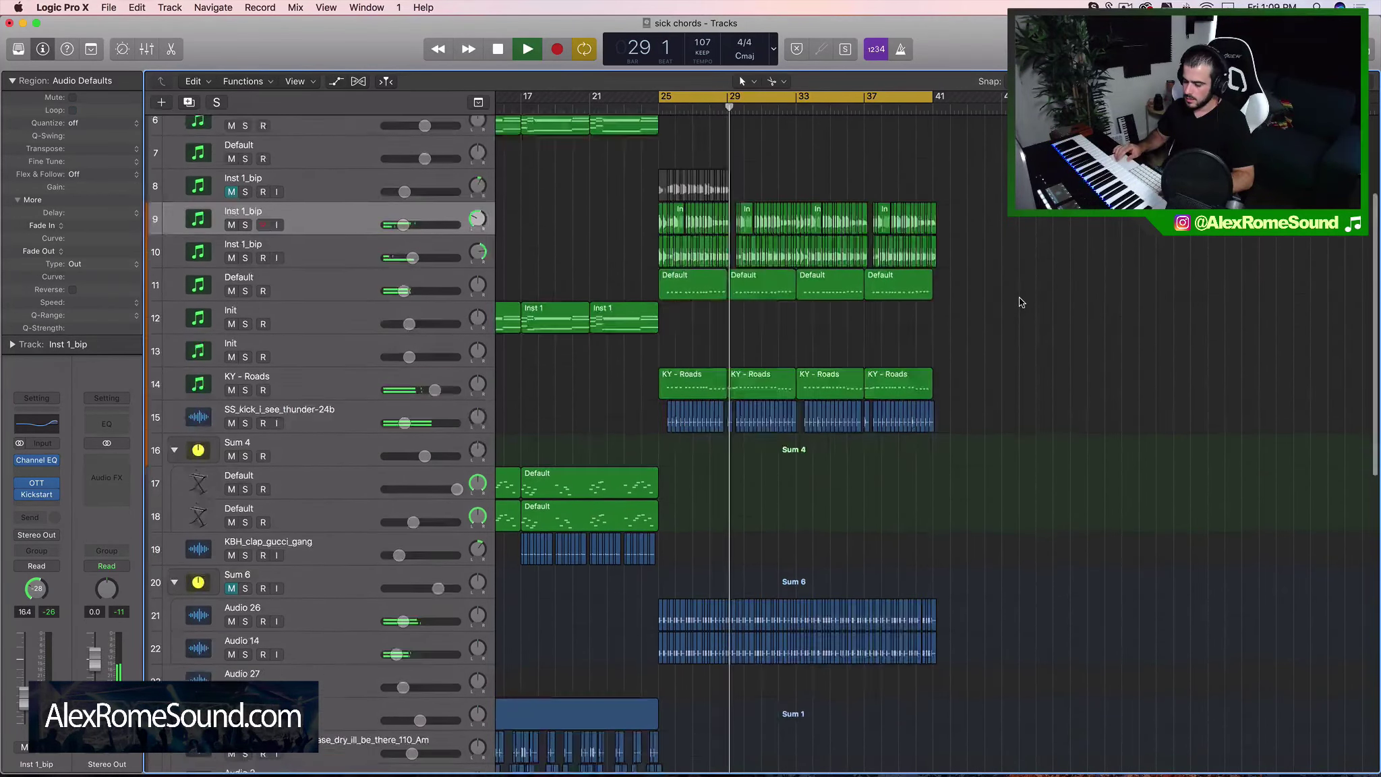
Unmute the Sum 6 stack and set the cycle range to start at bar 21 and run past bar 45.
scroll(793, 322, "down", 3)
scroll(793, 323, "down", 2)
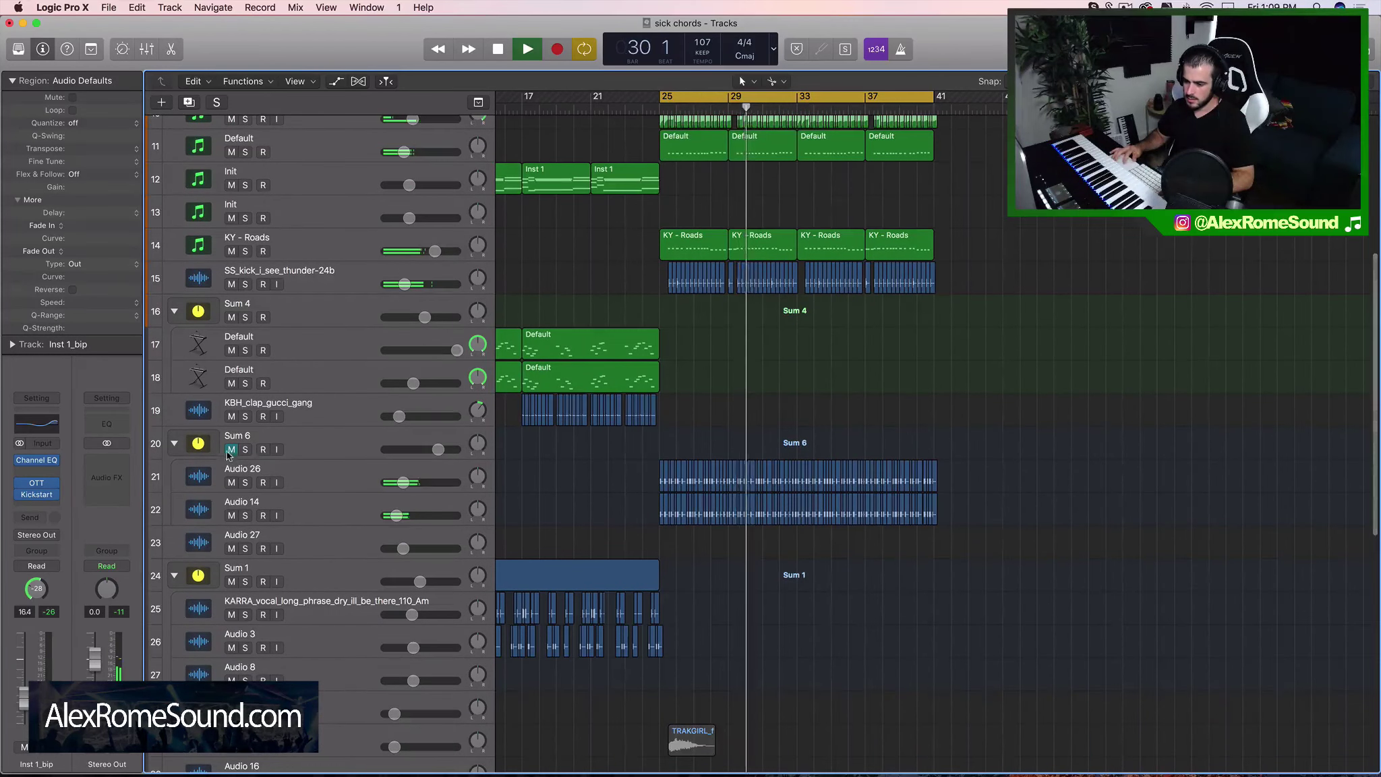
scroll(515, 518, "left", 2)
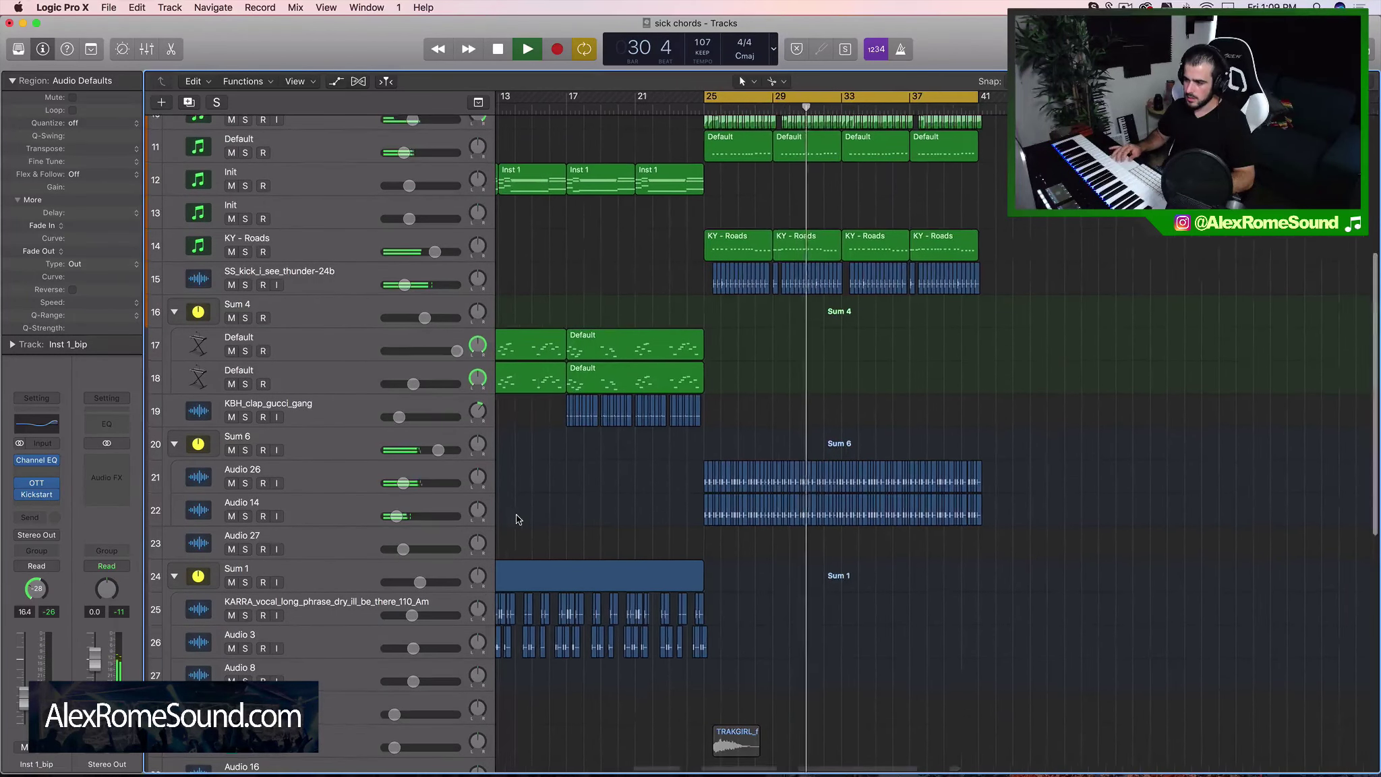
scroll(647, 297, "up", 2)
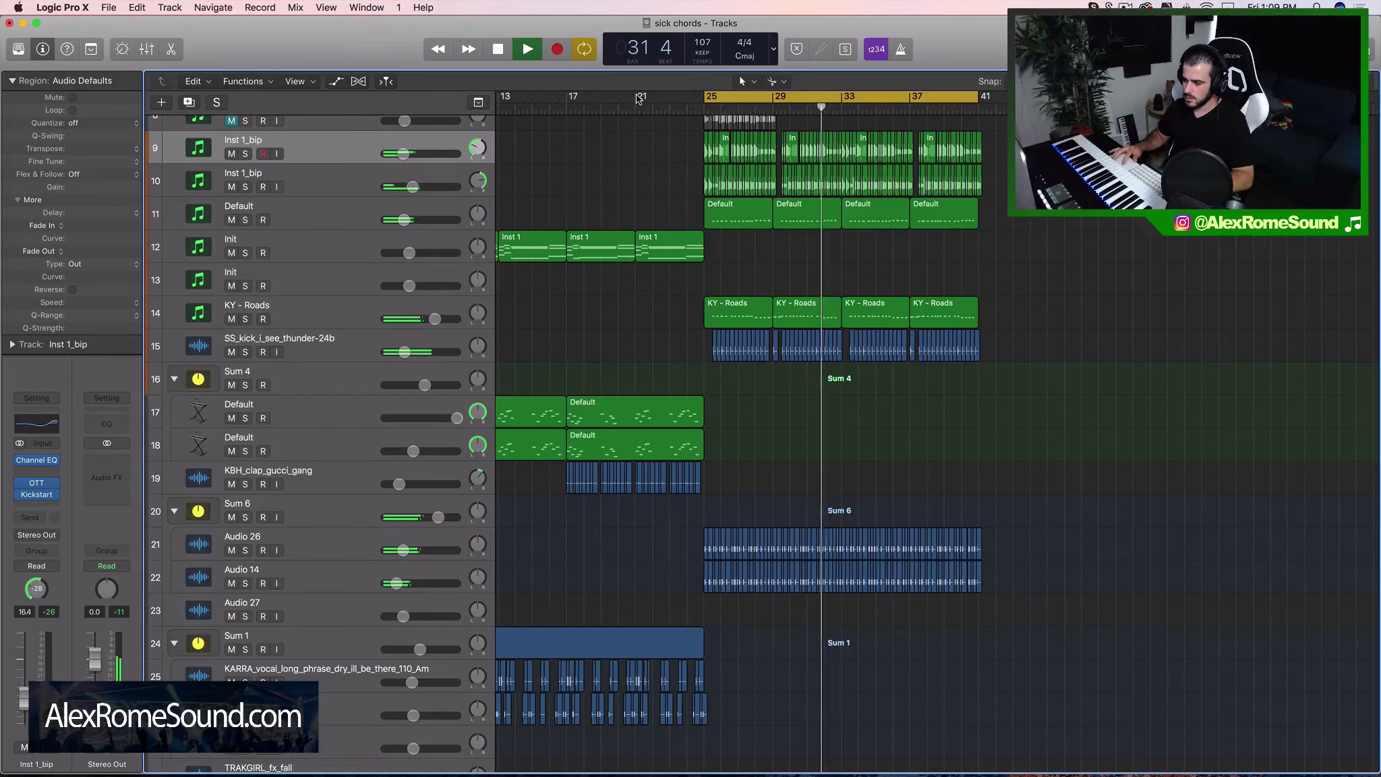
left_click_drag(642, 102, 1005, 103)
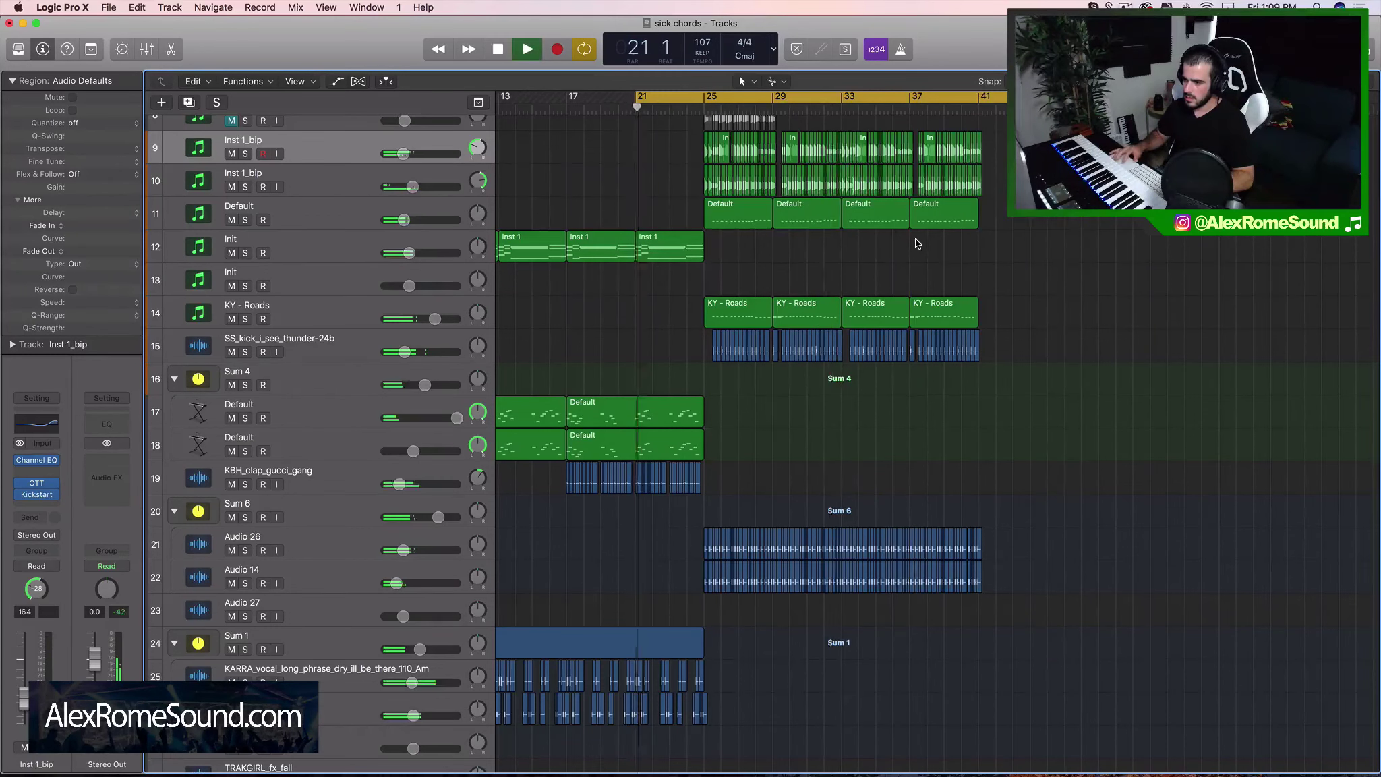
Select tracks 9 and 10 and raise their volumes together, bringing track 10 to -7.8 dB.
scroll(697, 209, "up", 3)
left_click(381, 271)
left_click(362, 228, "shift")
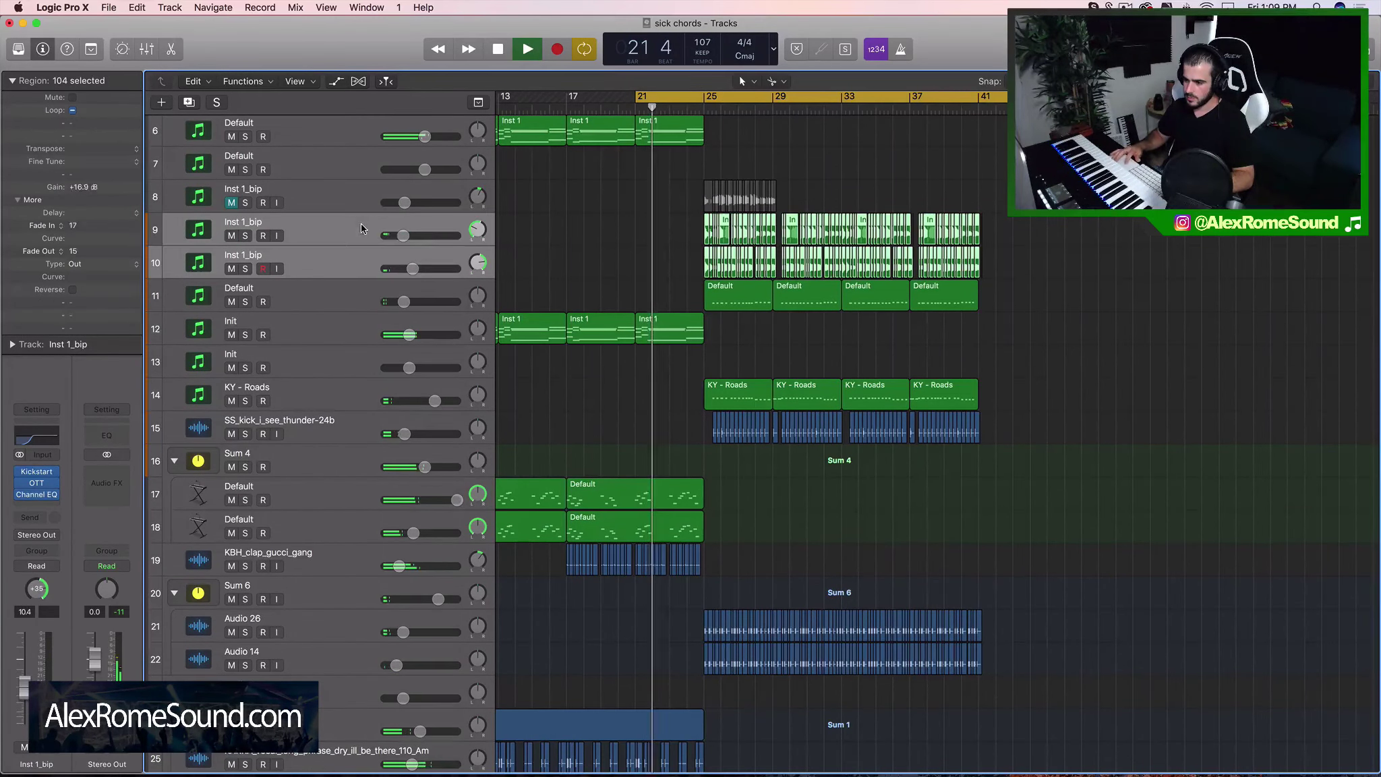
left_click_drag(404, 236, 406, 236)
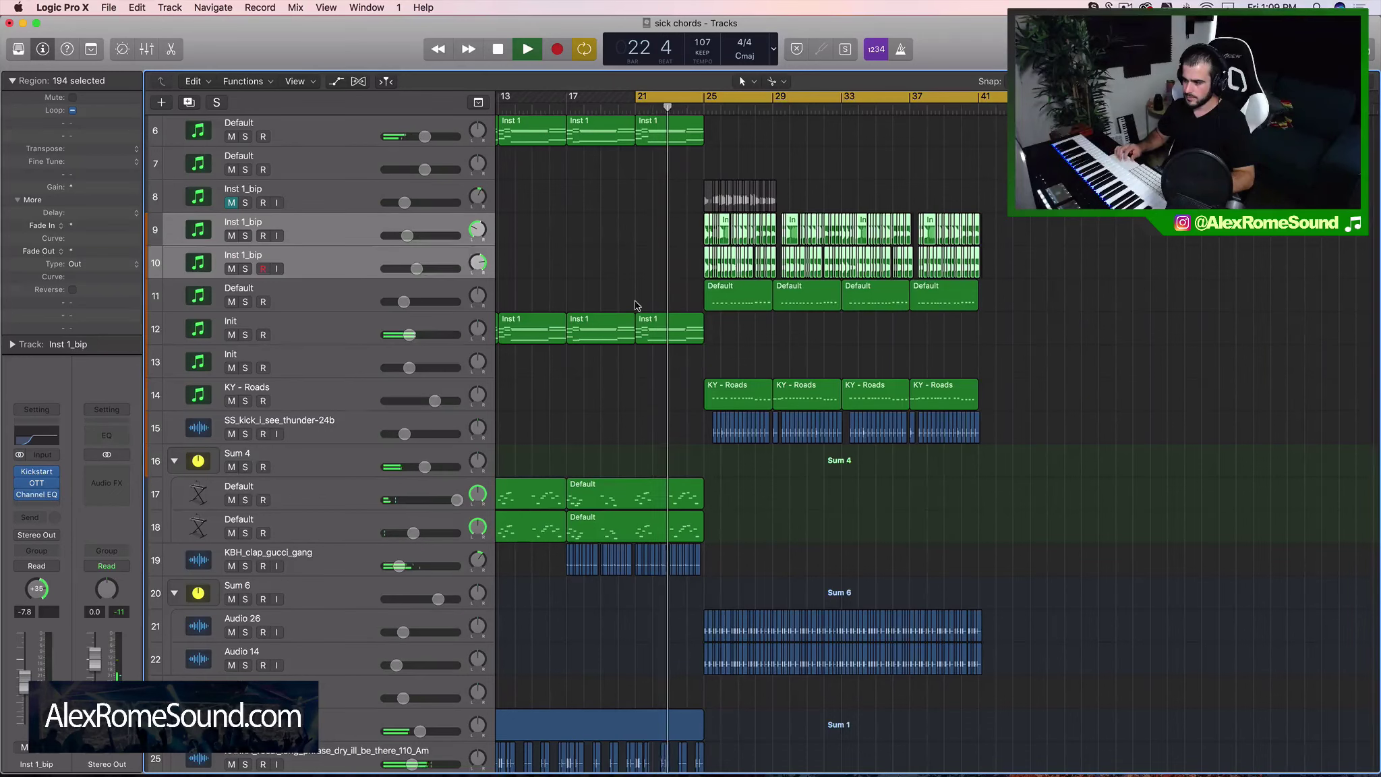
scroll(636, 305, "down", 4)
scroll(636, 305, "up", 2)
scroll(636, 305, "right", 2)
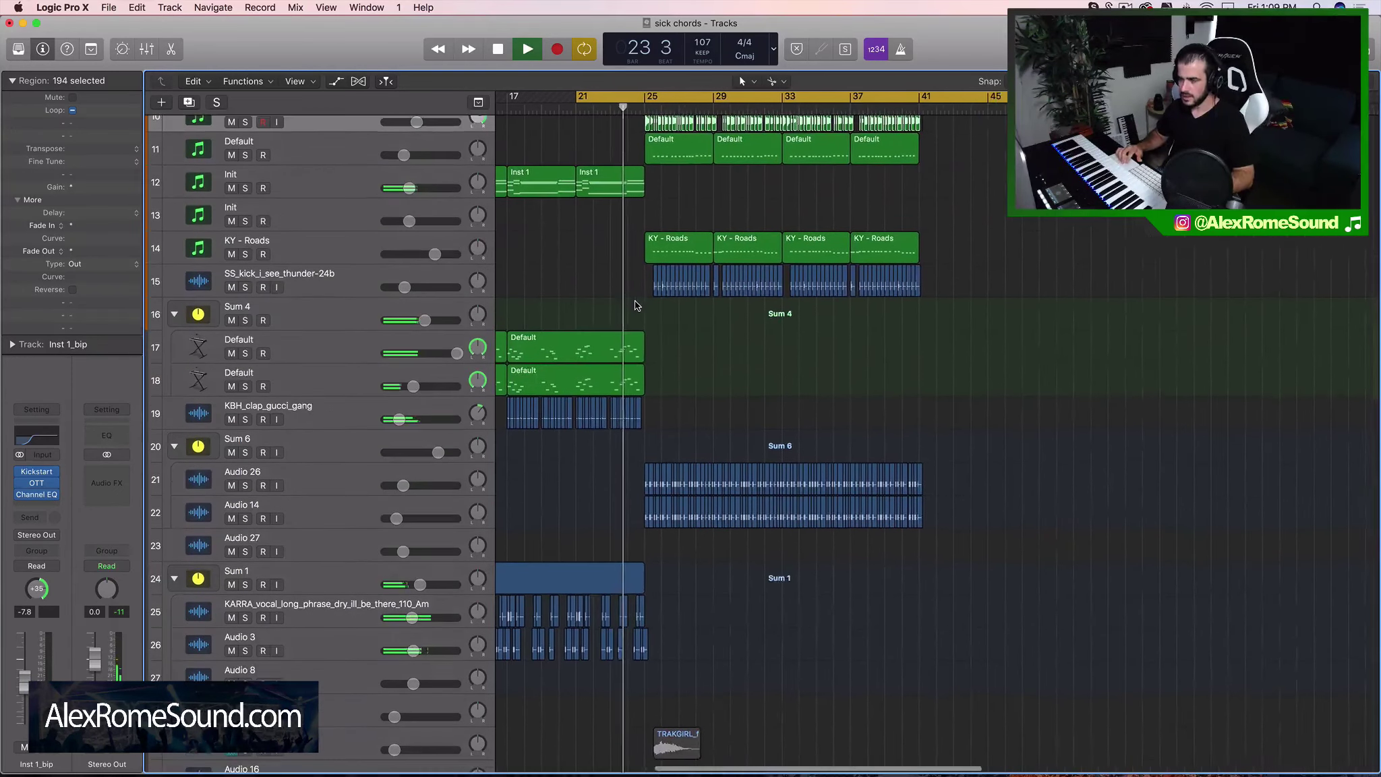
scroll(635, 301, "up", 1)
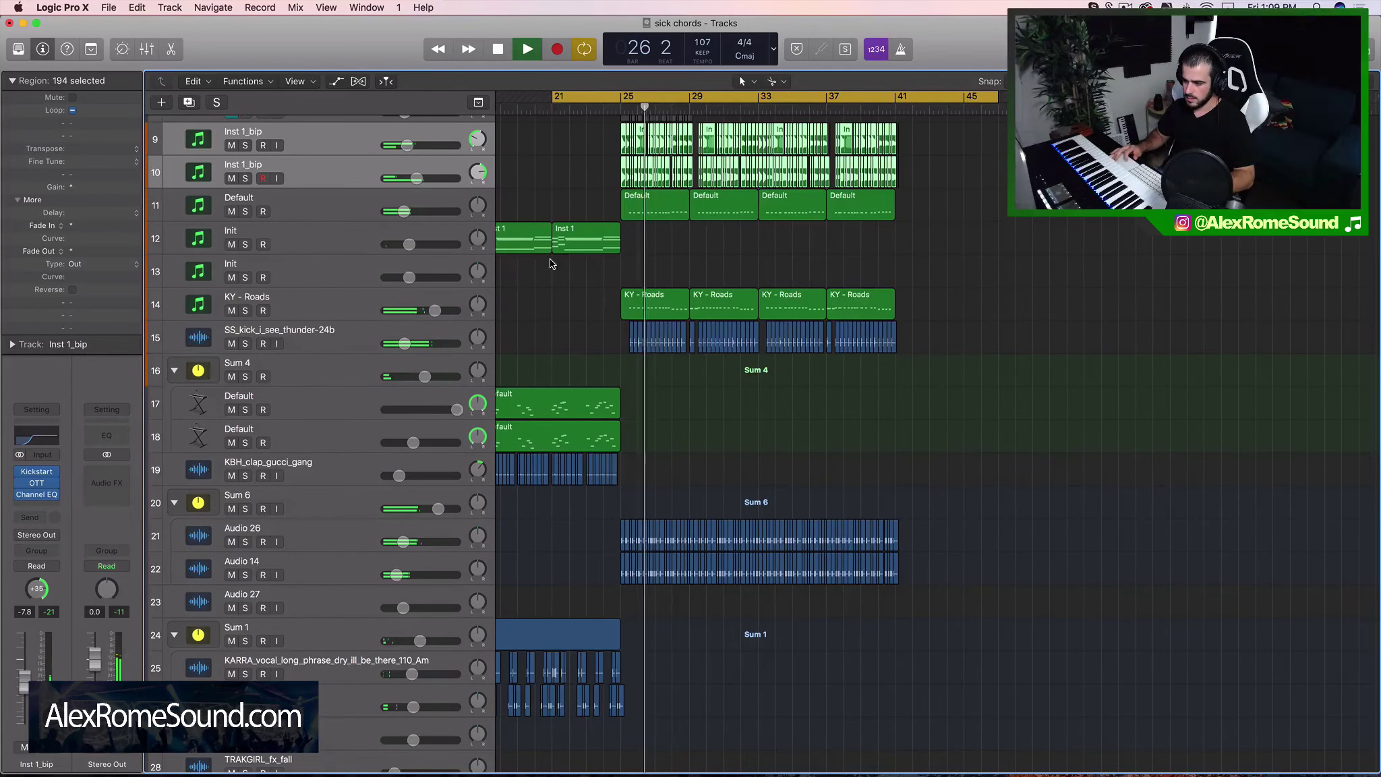
Set the cycle range to start at bar 25 and stop playback.
left_click_drag(862, 97, 898, 101)
key("space")
Examine the chopped vocal regions on the Audio 26 and Audio 14 tracks from bar 25, selecting the first run on Audio 26.
scroll(854, 419, "down", 4)
key("super+Right")
key("super+Right")
key("super+Right")
key("super+Right")
key("super+Right")
key("super+Right")
key("super+Right")
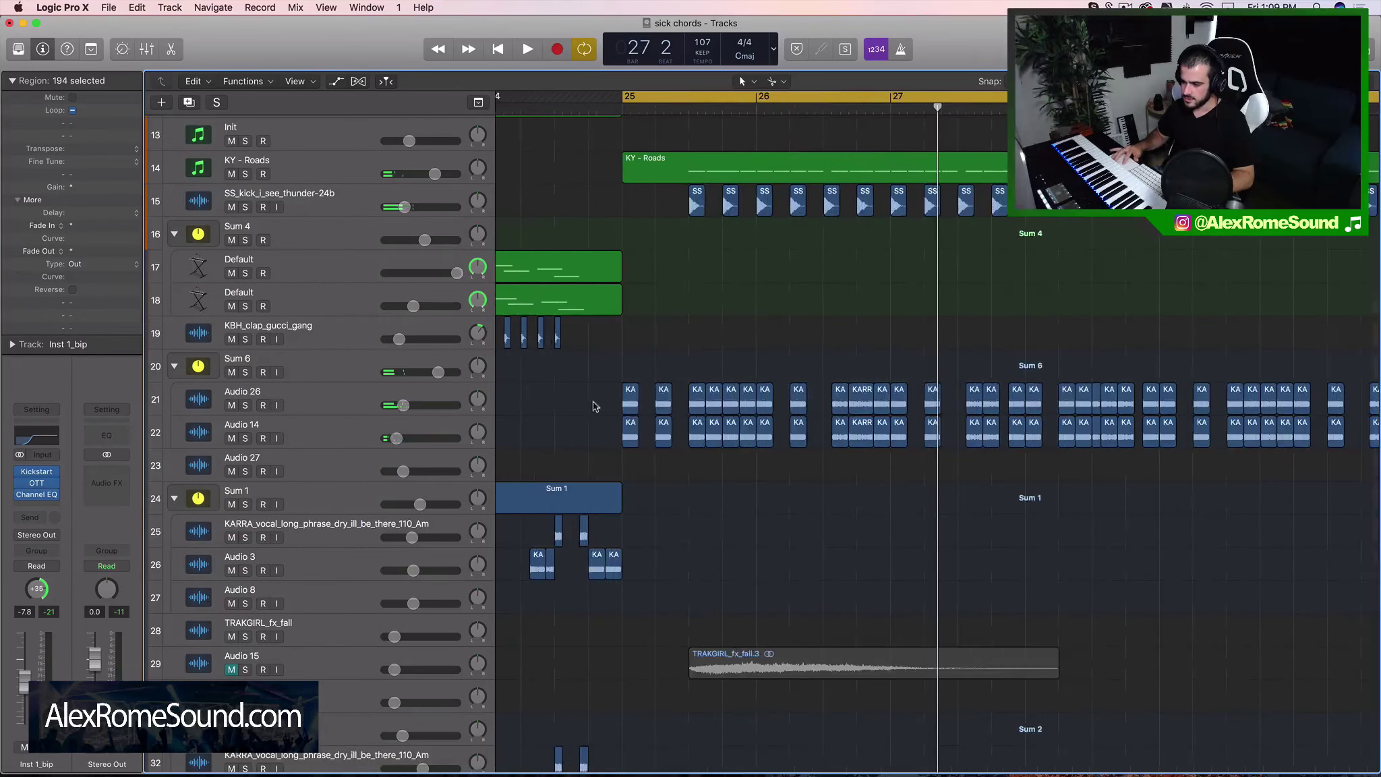
left_click_drag(595, 405, 1258, 404)
key("super+Left")
key("super+Left")
key("super+Left")
key("super+Left")
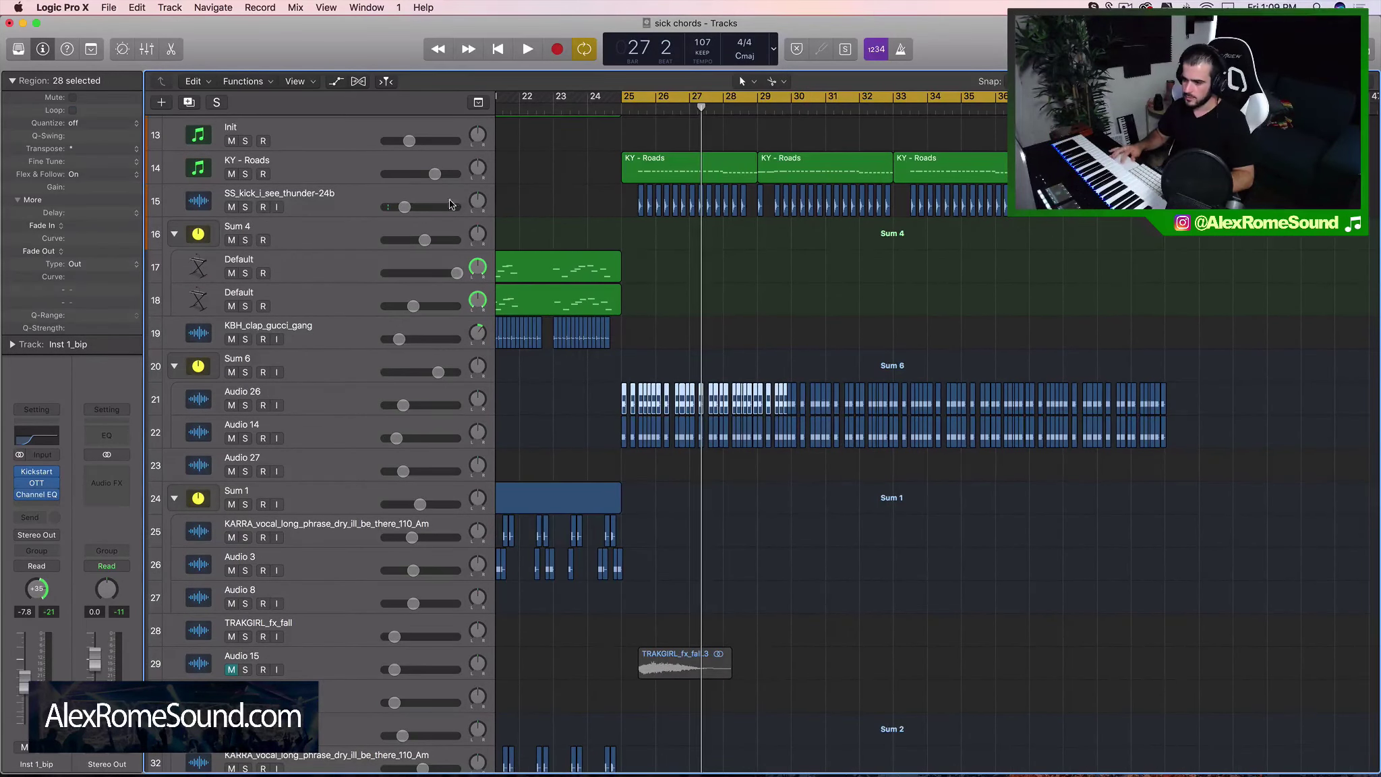
Move the SS_kick_i_see_thunder-24b track directly above Audio 28 and solo all eight drum tracks from the kick through Audio 34.
left_click(323, 198)
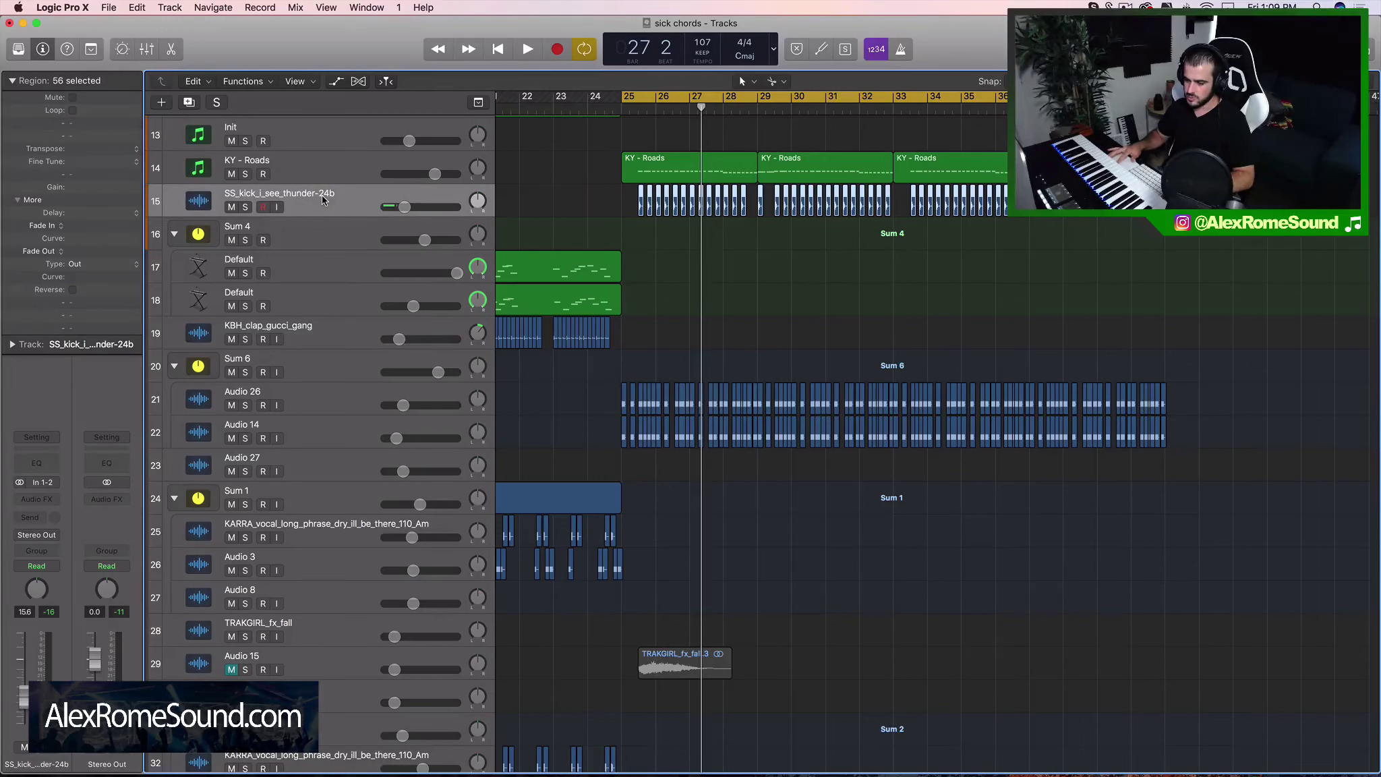
left_click_drag(323, 200, 292, 665)
scroll(293, 664, "down", 10)
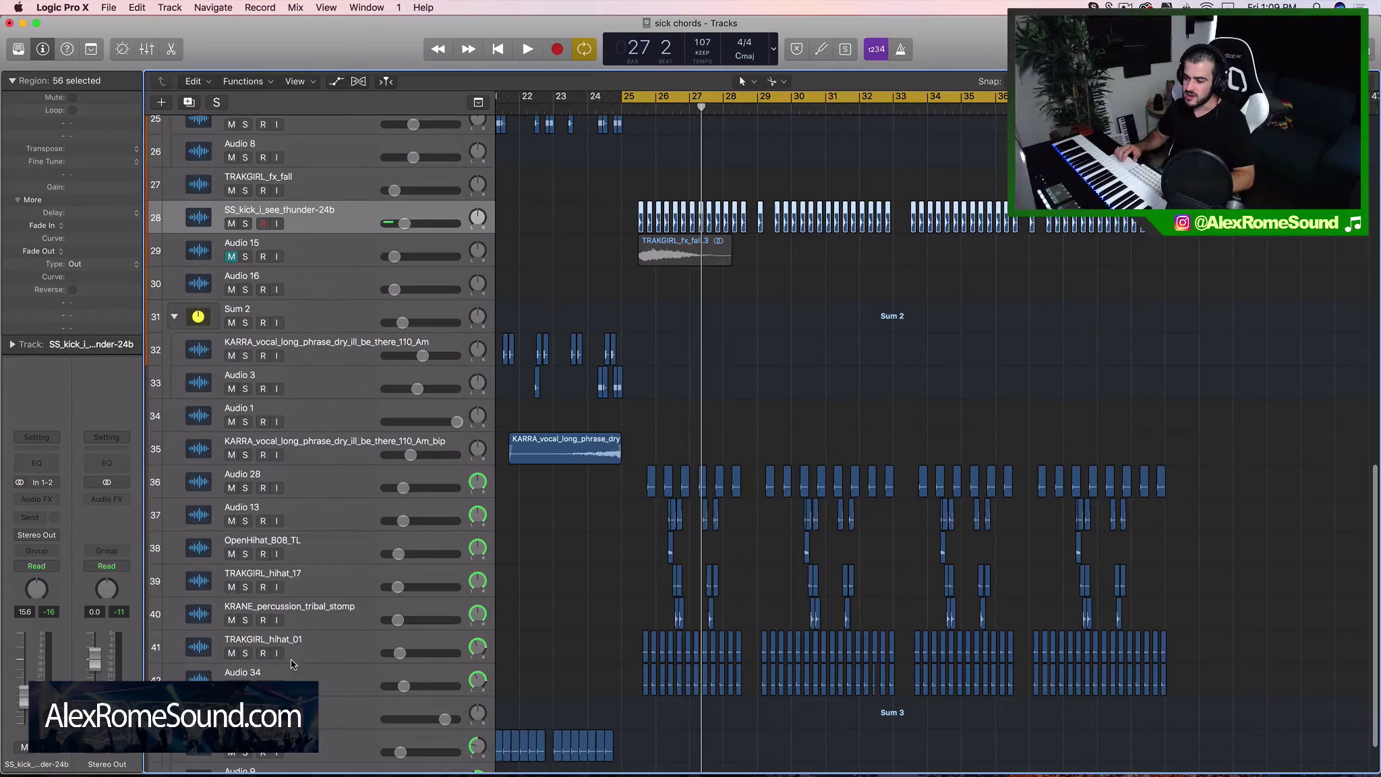
left_click_drag(314, 227, 302, 462)
scroll(301, 403, "down", 2)
left_click_drag(240, 399, 263, 656)
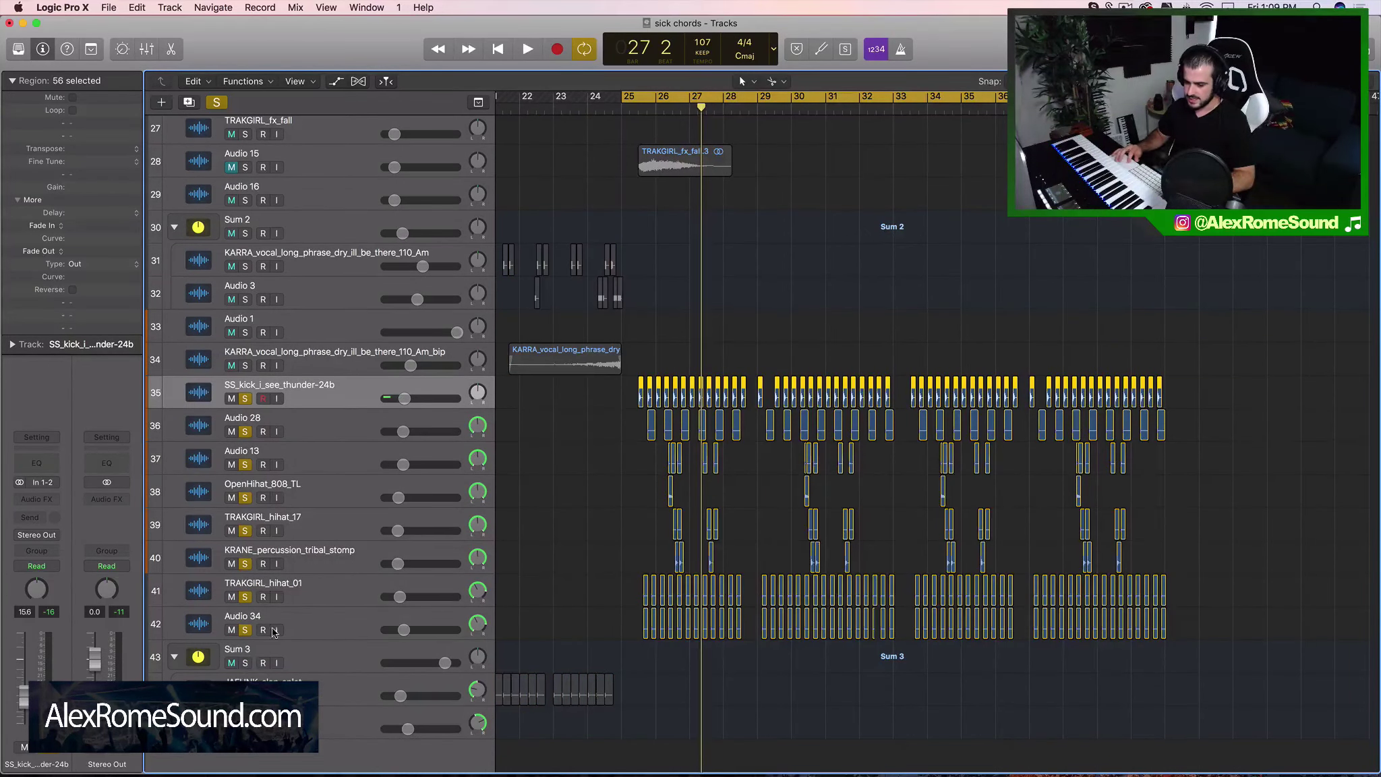
Examine the soloed drum arrangement on tracks 35 to 42, both across the whole drop and up close from bar 25.
scroll(403, 566, "left", 15)
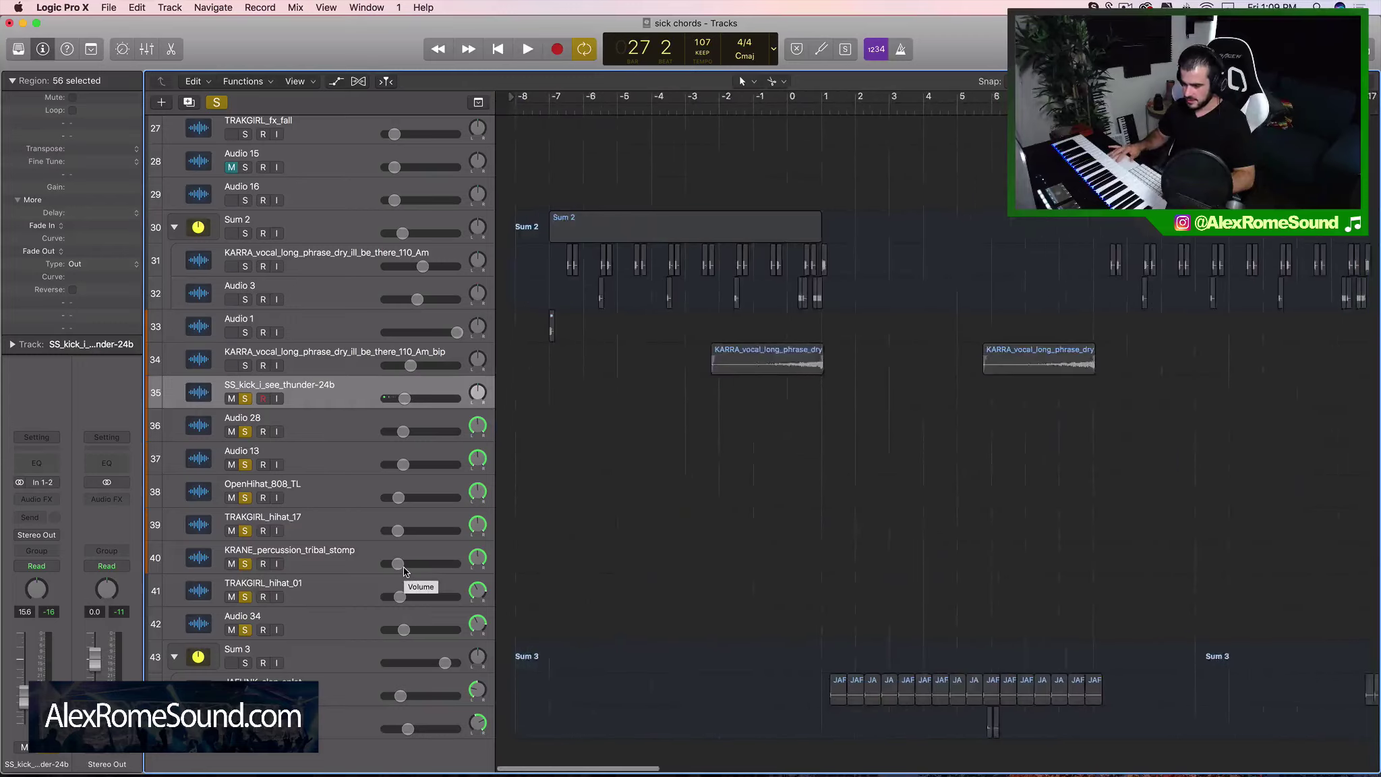
key("super+Left")
key("super+Left")
key("super+Left")
key("super+Left")
key("super+Left")
key("super+Right")
key("super+Right")
key("super+Right")
key("super+Right")
key("super+Right")
key("super+Right")
key("super+Right")
key("super+Right")
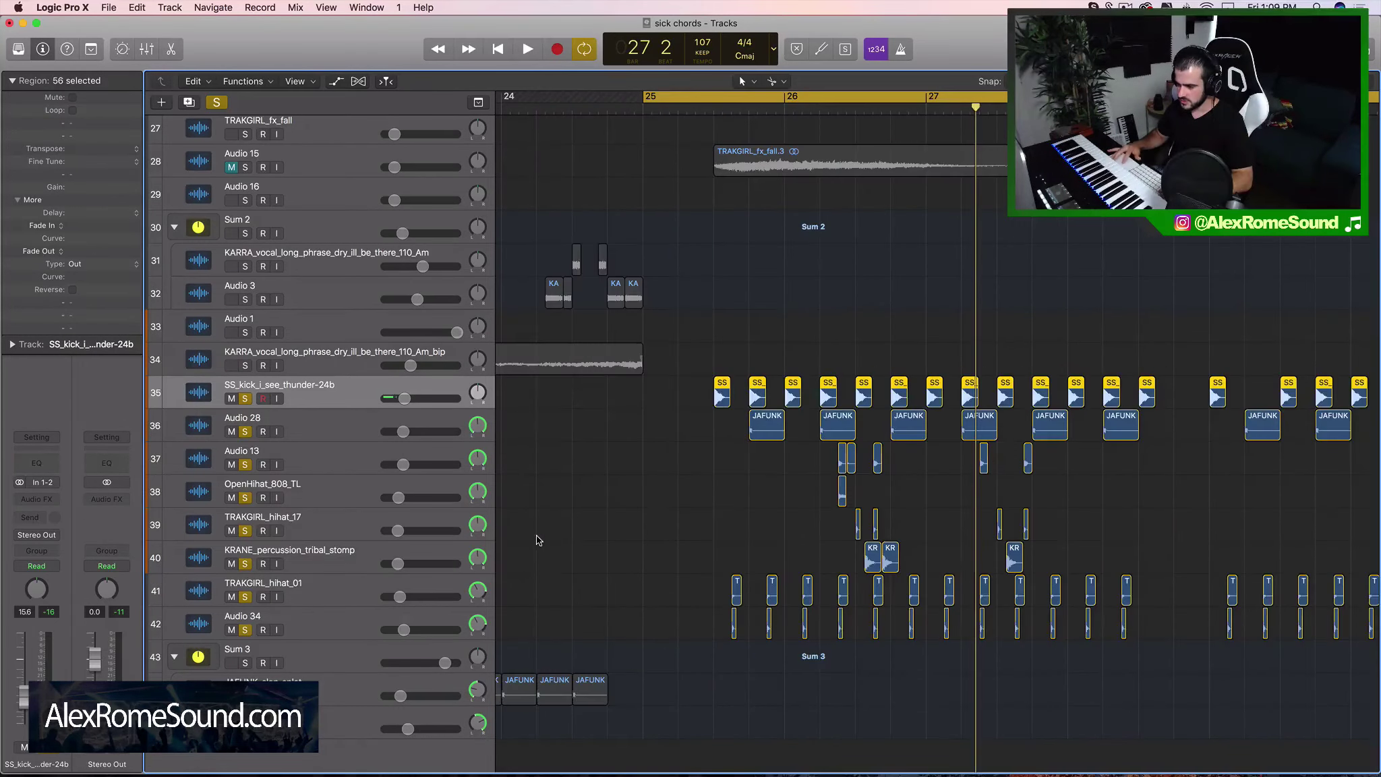
key("super+Left")
key("super+Left")
key("super+Left")
key("super+Left")
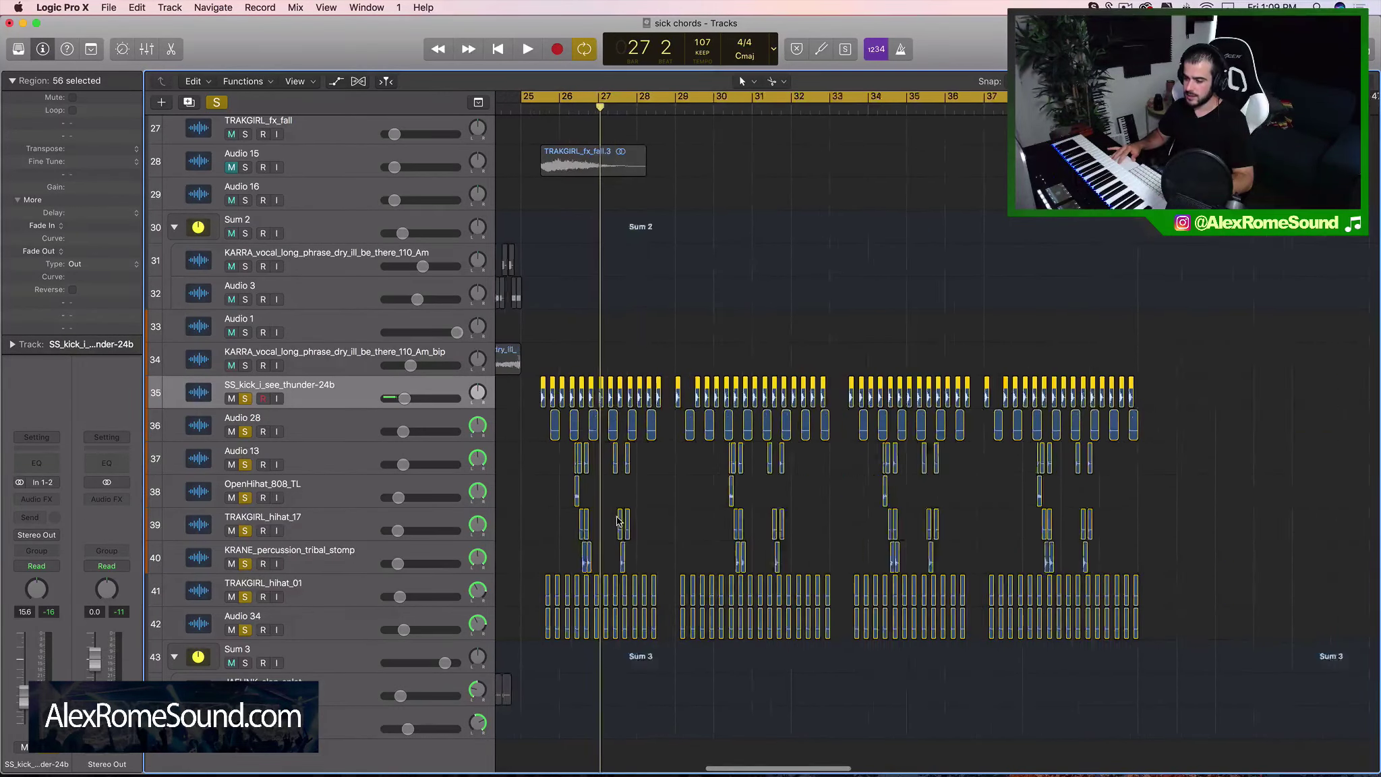
key("super+Left")
key("super+Left")
key("super+Left")
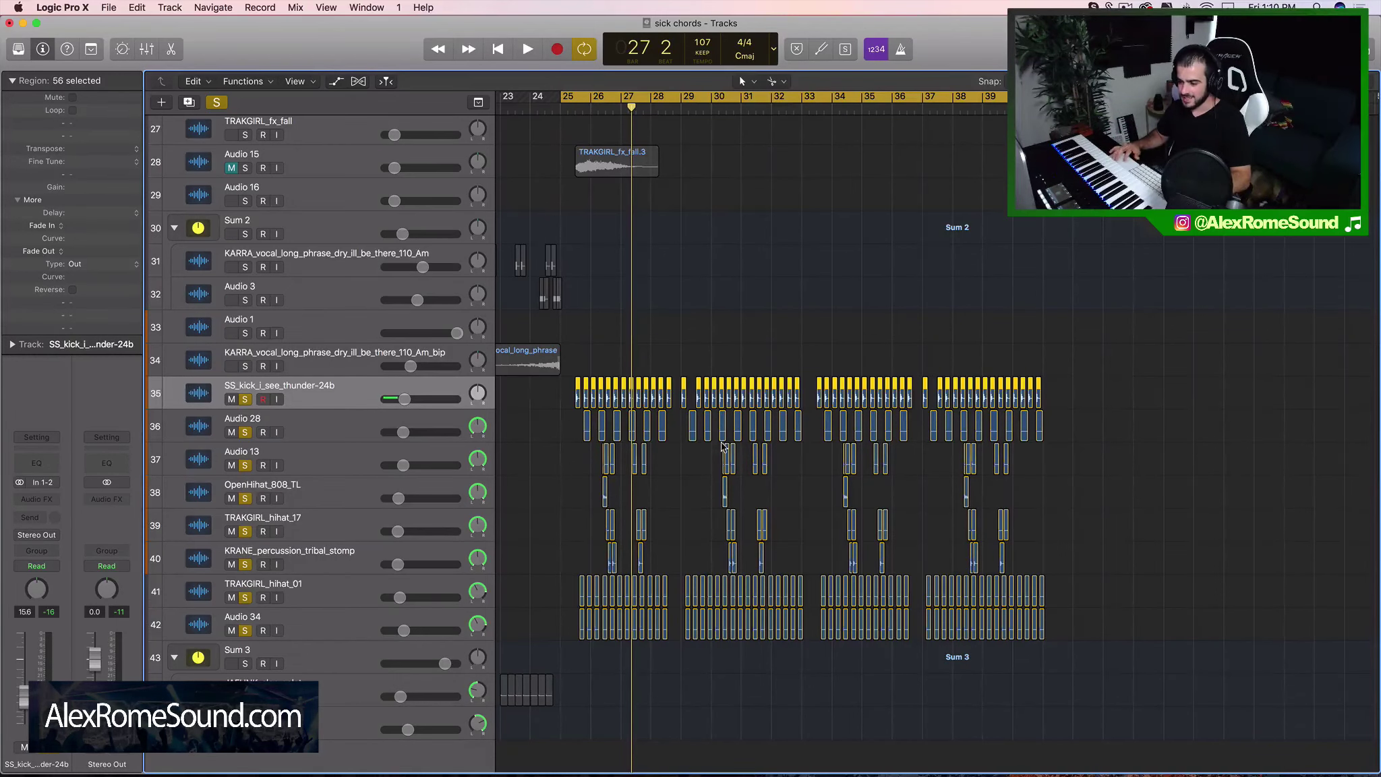
key("super+Right")
key("super+Right")
key("super+Right")
key("super+Right")
key("super+Right")
key("super+Right")
scroll(554, 446, "left", 3)
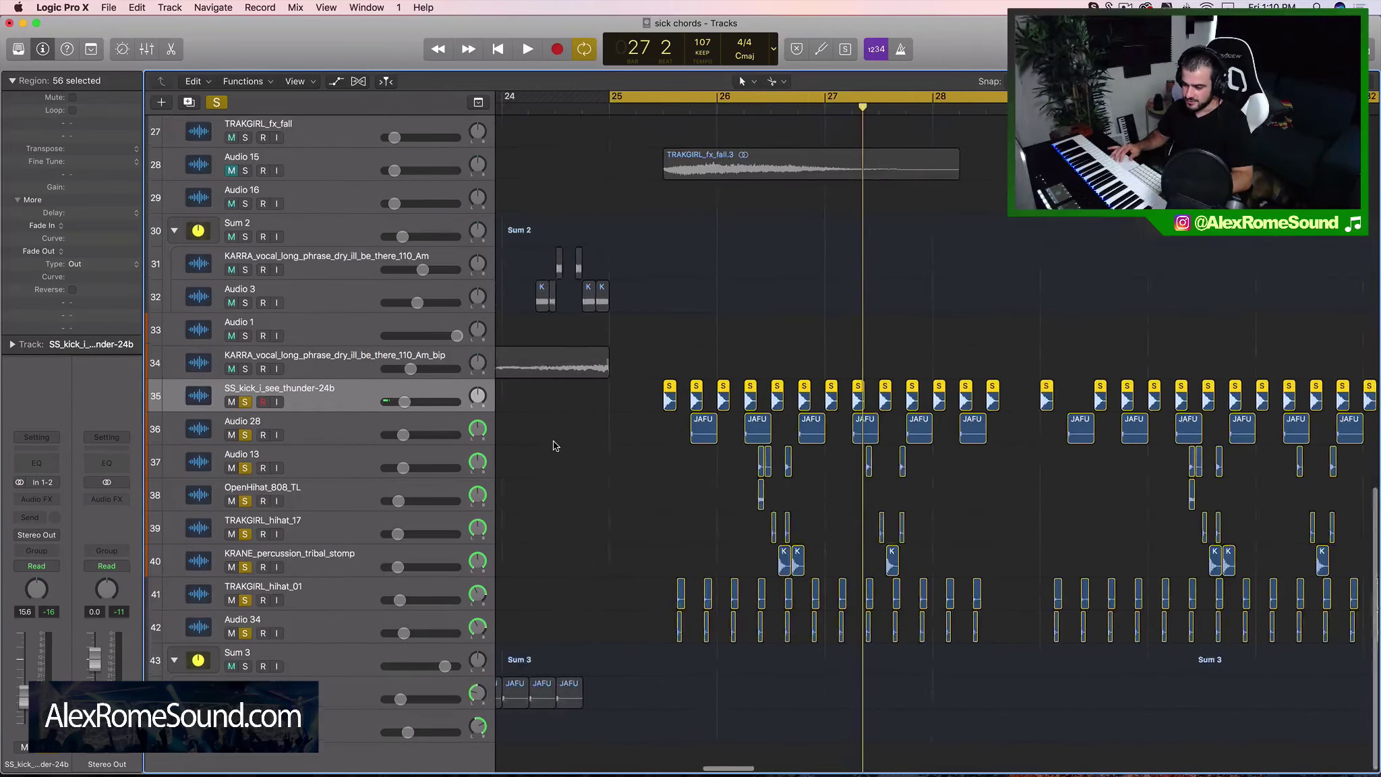
Select the first group of kick regions on track 35, between bars 25 and 29, and audition the soloed drums.
scroll(554, 446, "up", 3)
scroll(704, 467, "down", 2)
left_click_drag(673, 423, 948, 465)
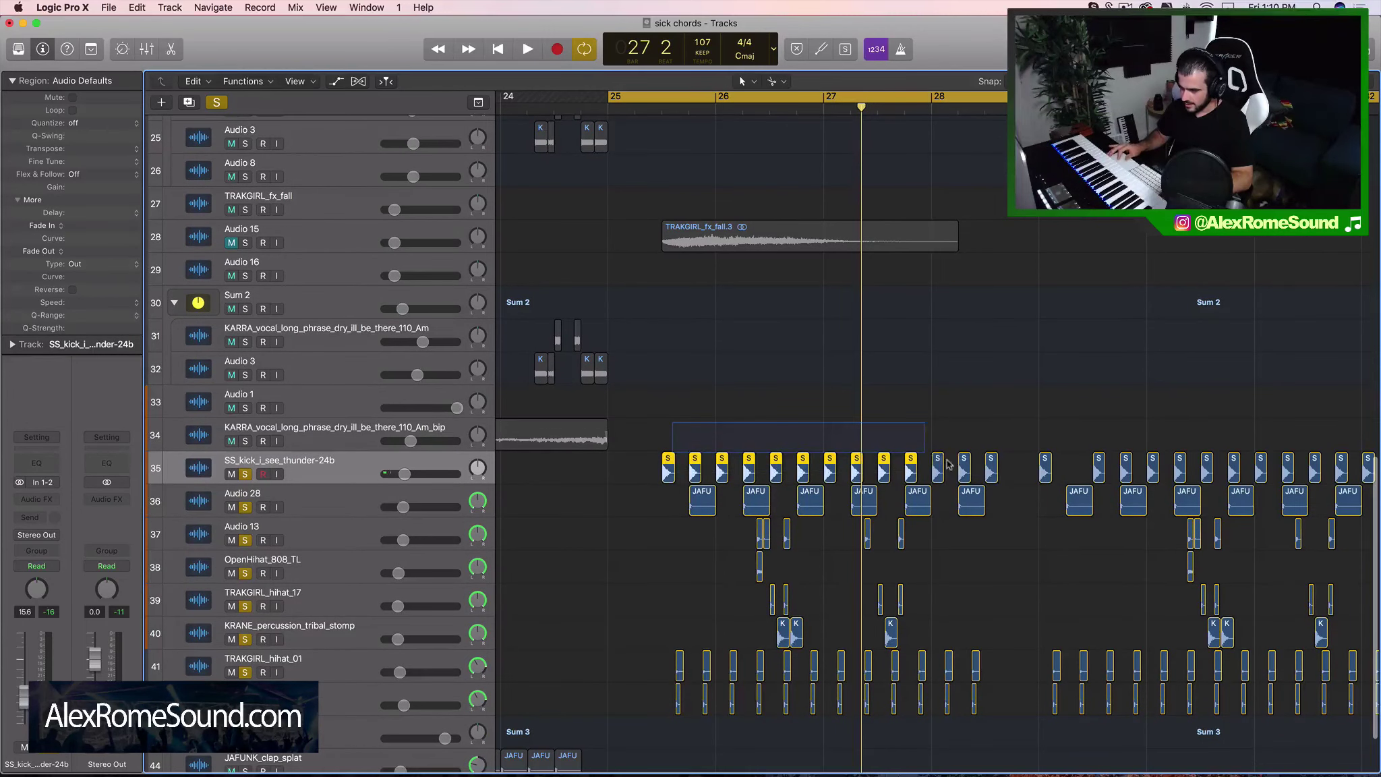
left_click_drag(651, 465, 1005, 475)
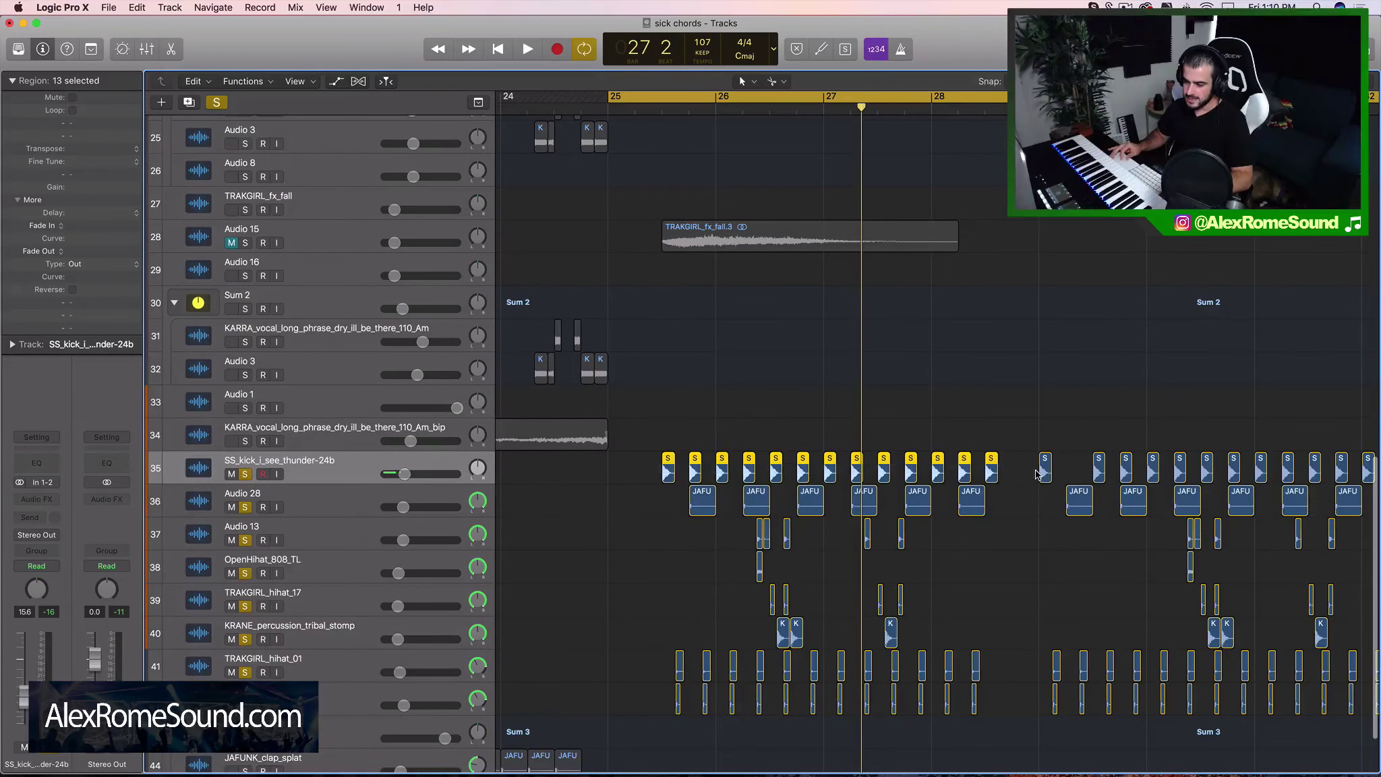
key("space")
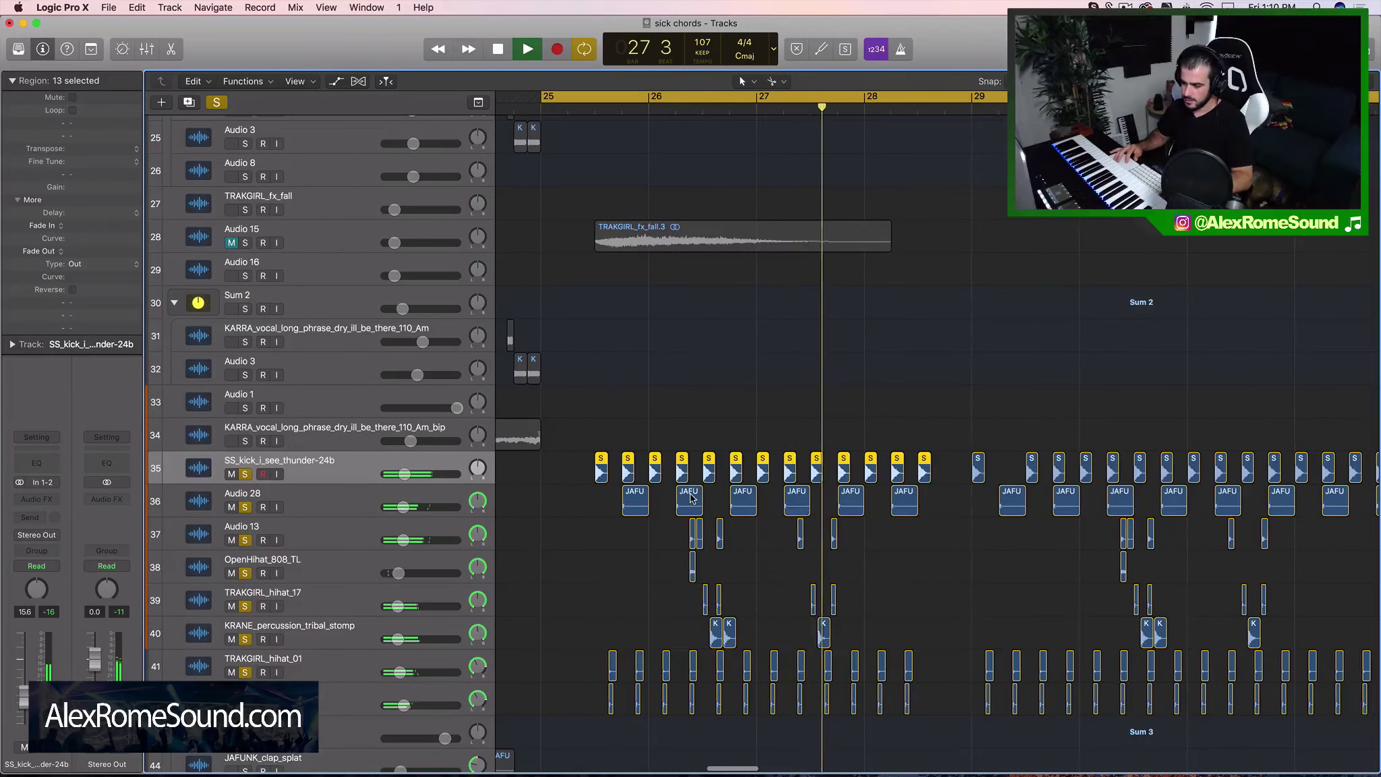
key("space")
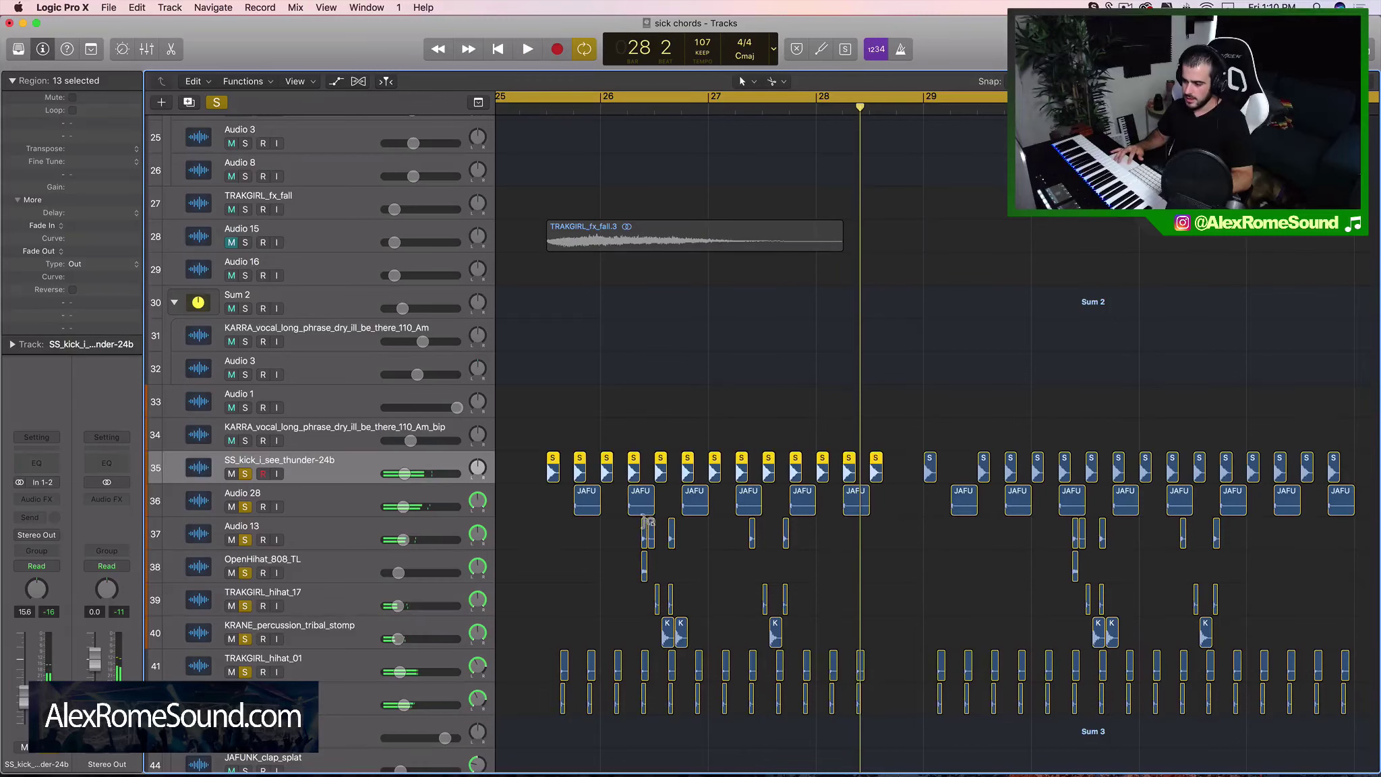
Select the percussion fills on tracks 37 to 40 in the first phrase, and their repeats across the remaining phrases.
left_click_drag(627, 530, 749, 560)
scroll(837, 638, "down", 3)
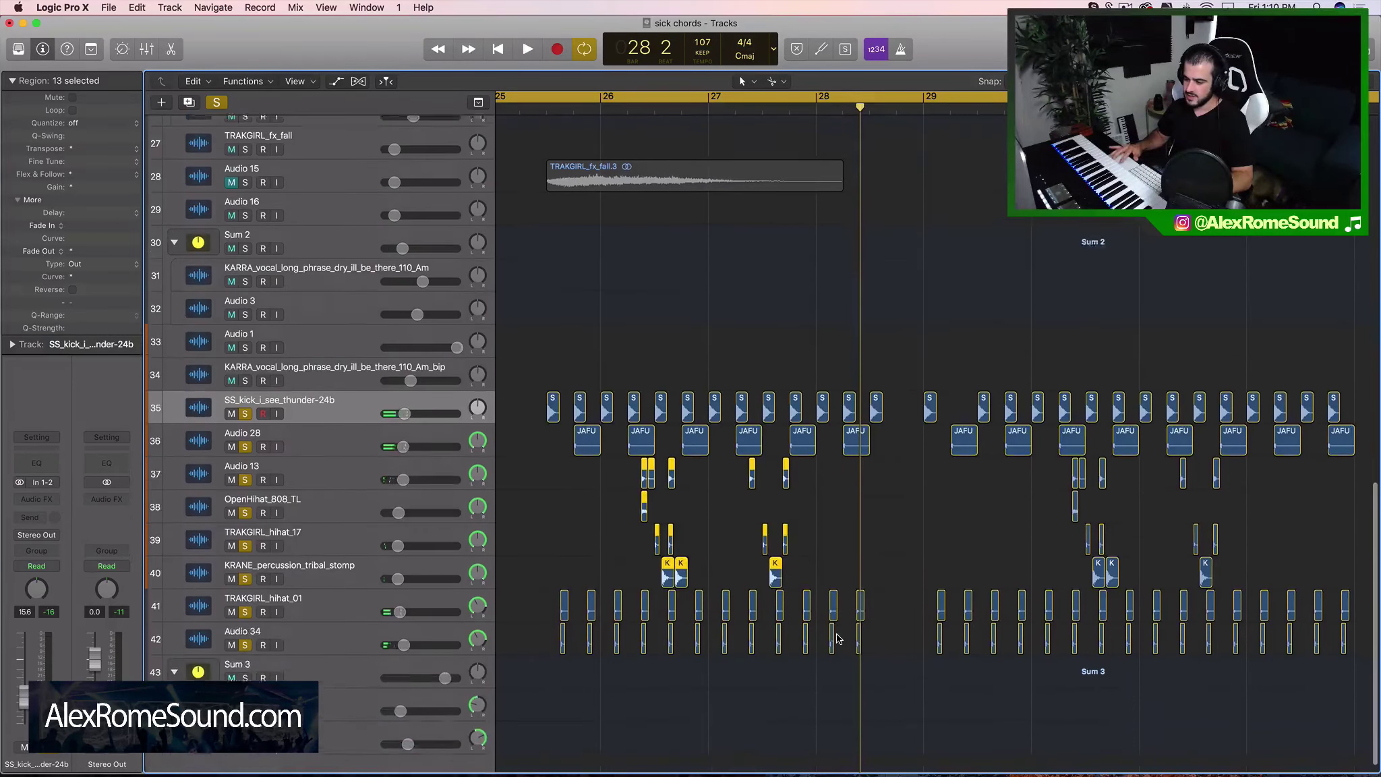
scroll(837, 640, "left", 5)
left_click_drag(781, 473, 1266, 573)
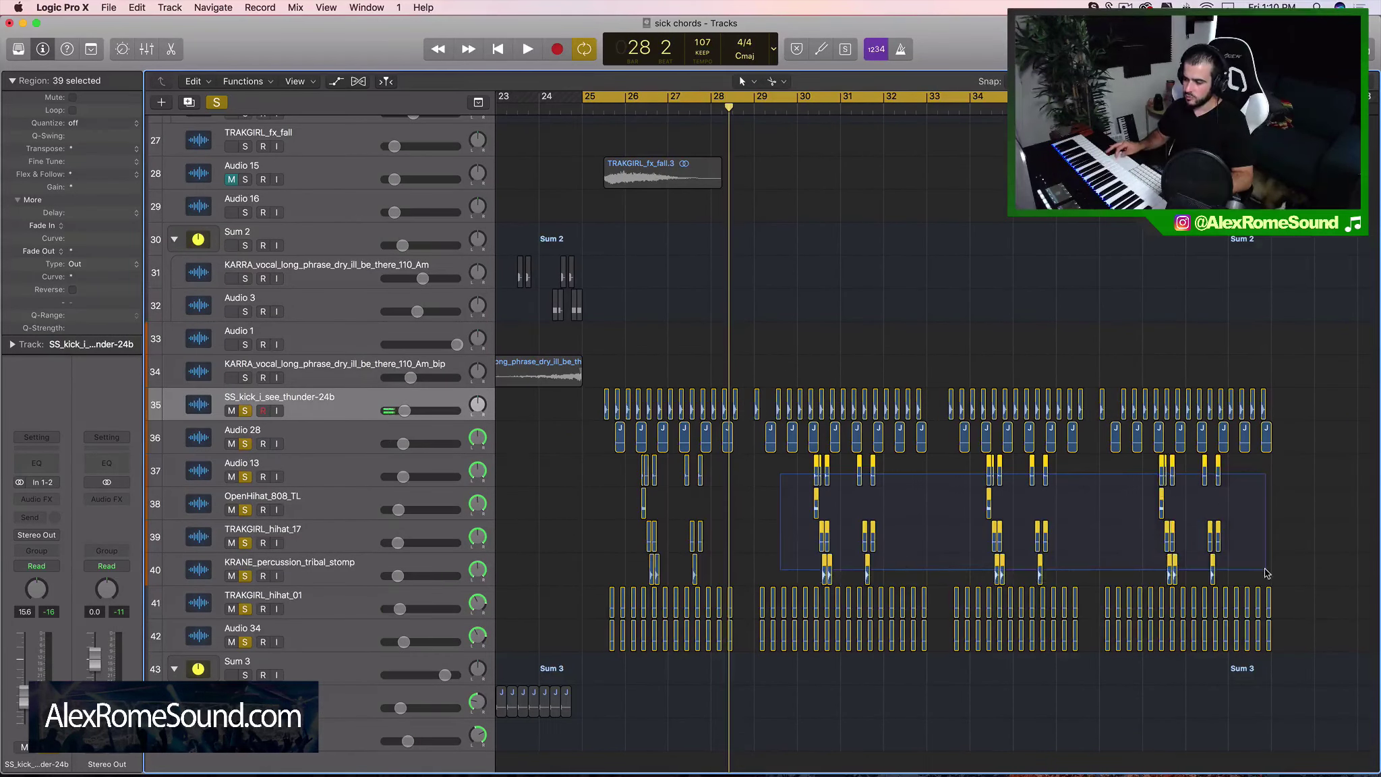
scroll(687, 517, "up", 4)
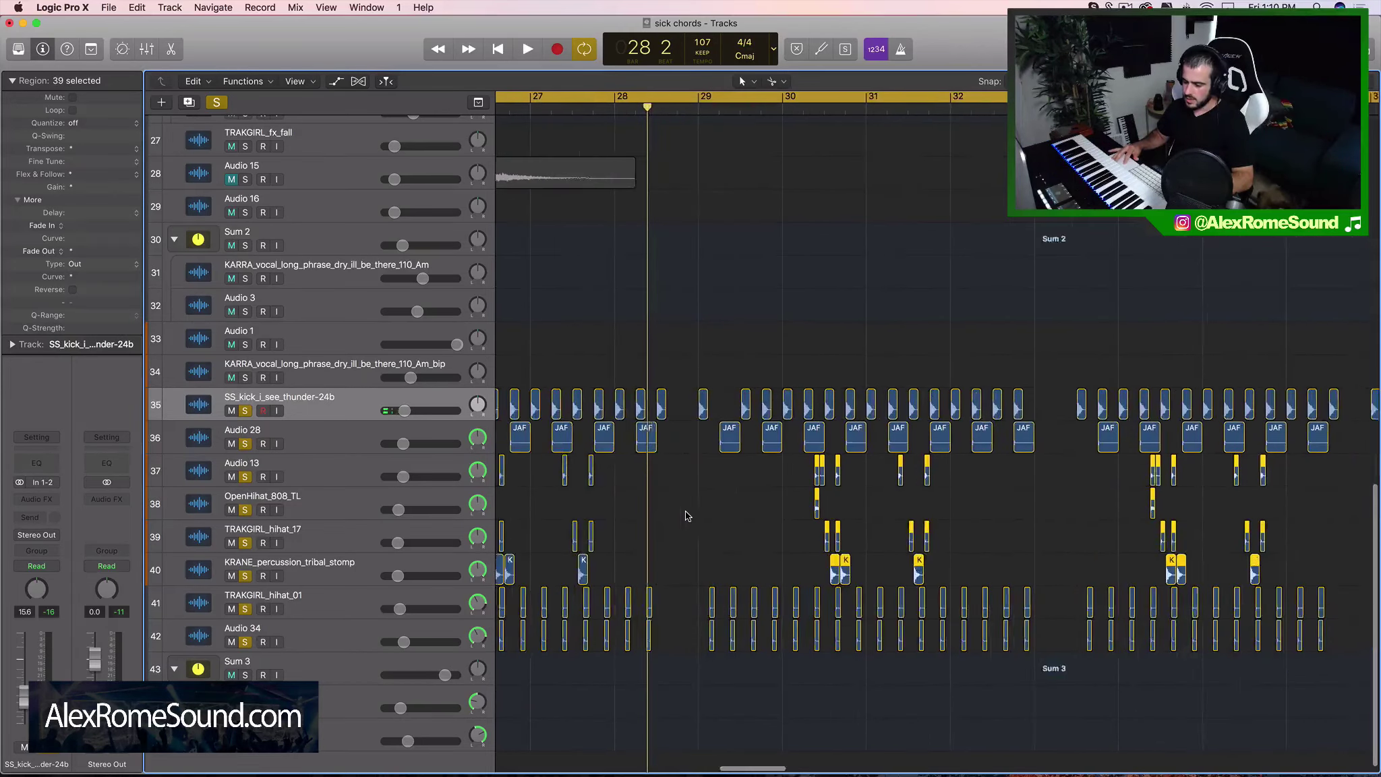
Take tracks 37 to 40 out of solo and play the remaining soloed drums from the start of the drop.
scroll(925, 538, "left", 2)
scroll(822, 559, "left", 5)
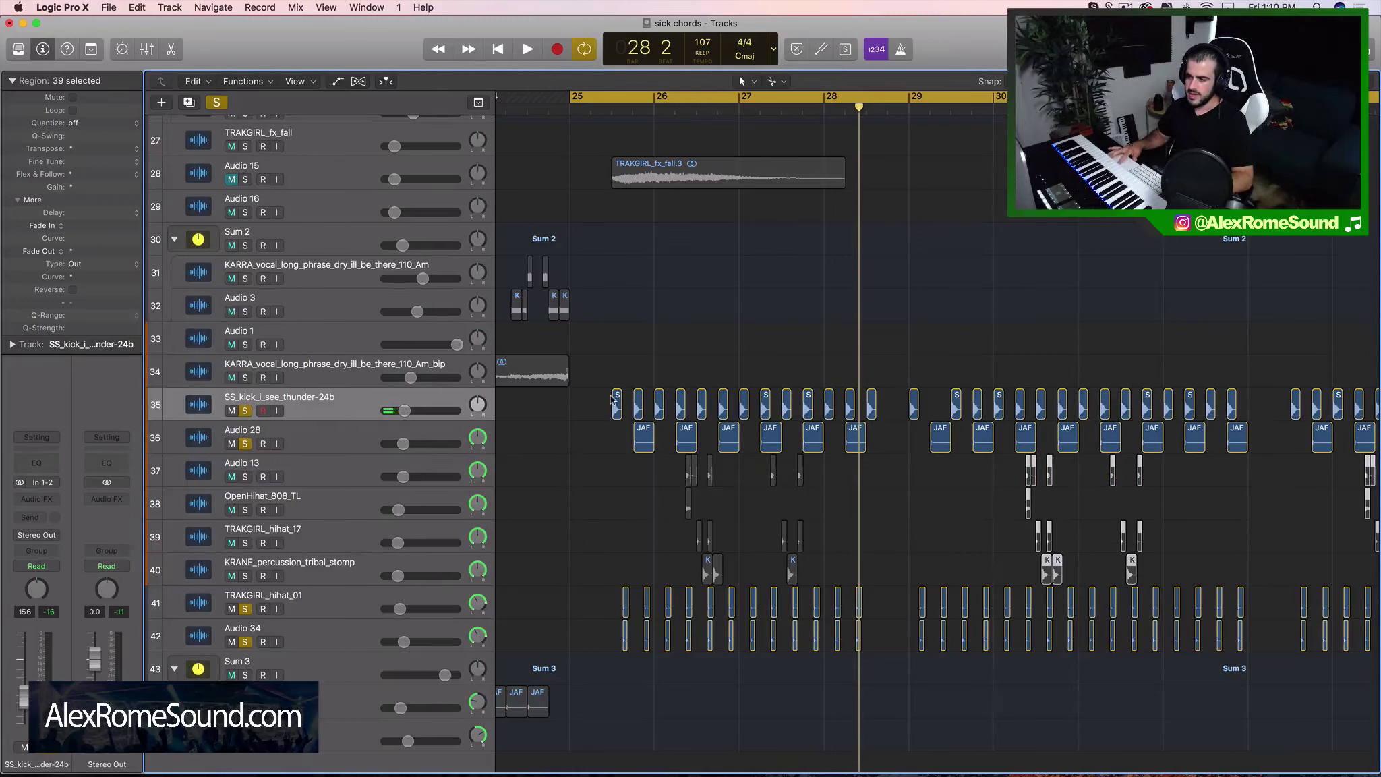
key("space")
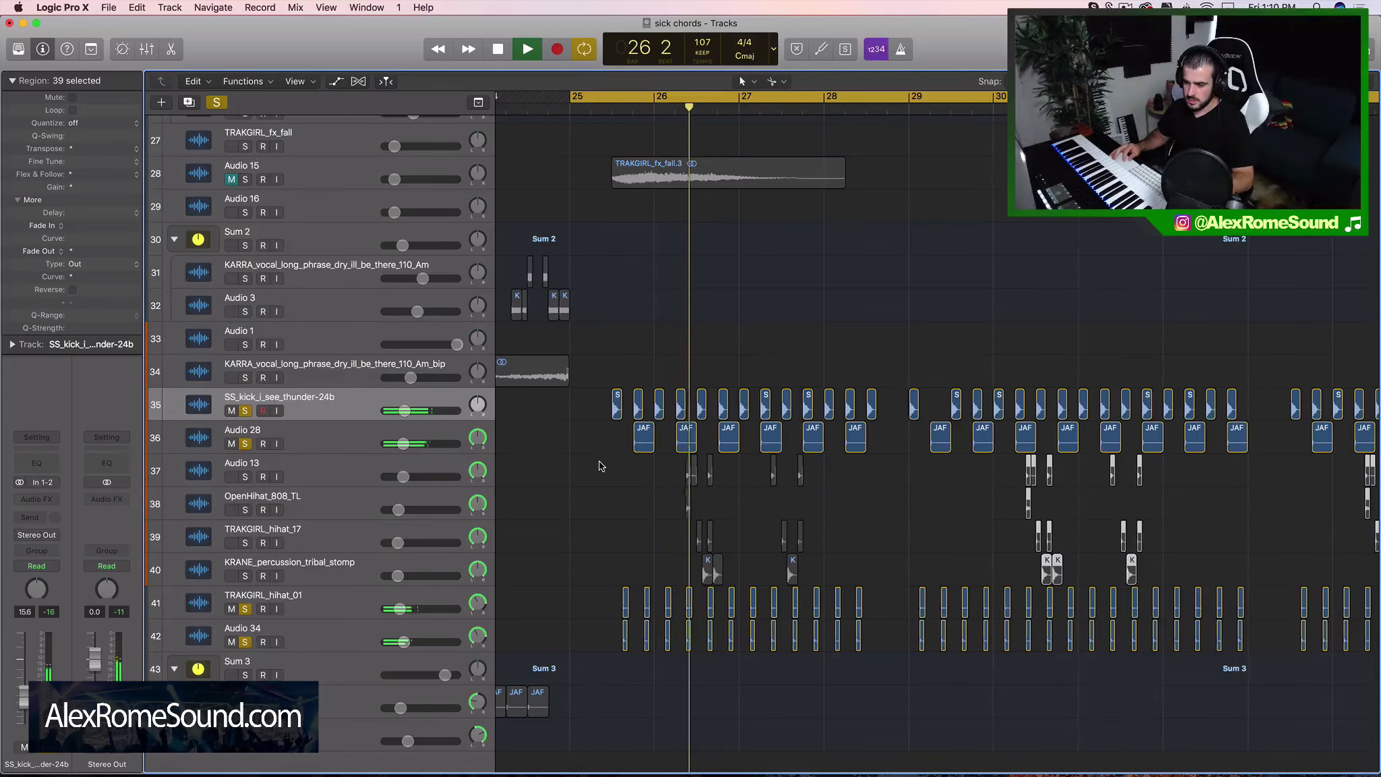
Lower the ChromaVerb wet level on the Audio 28 track to 8% while the drums play, and close the plug-in.
left_click(324, 437)
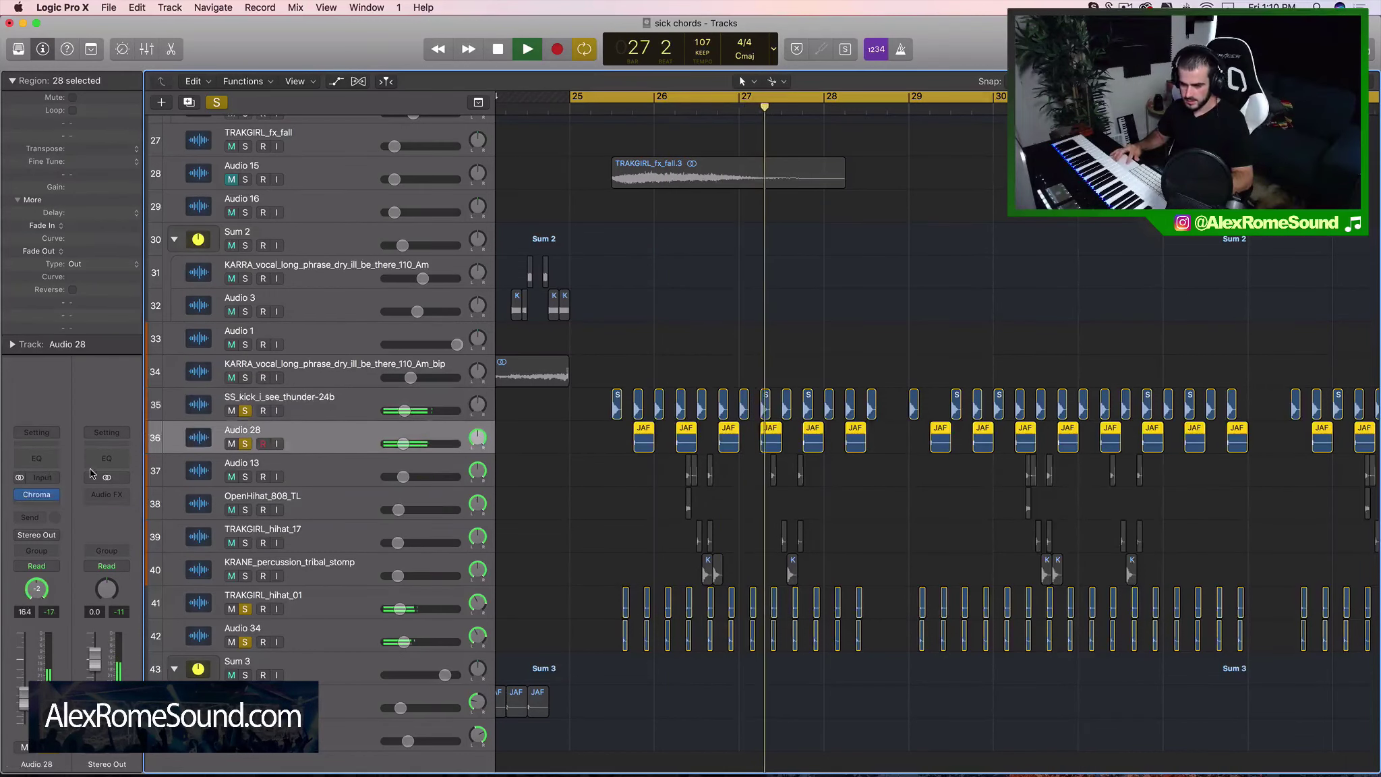
left_click(38, 494)
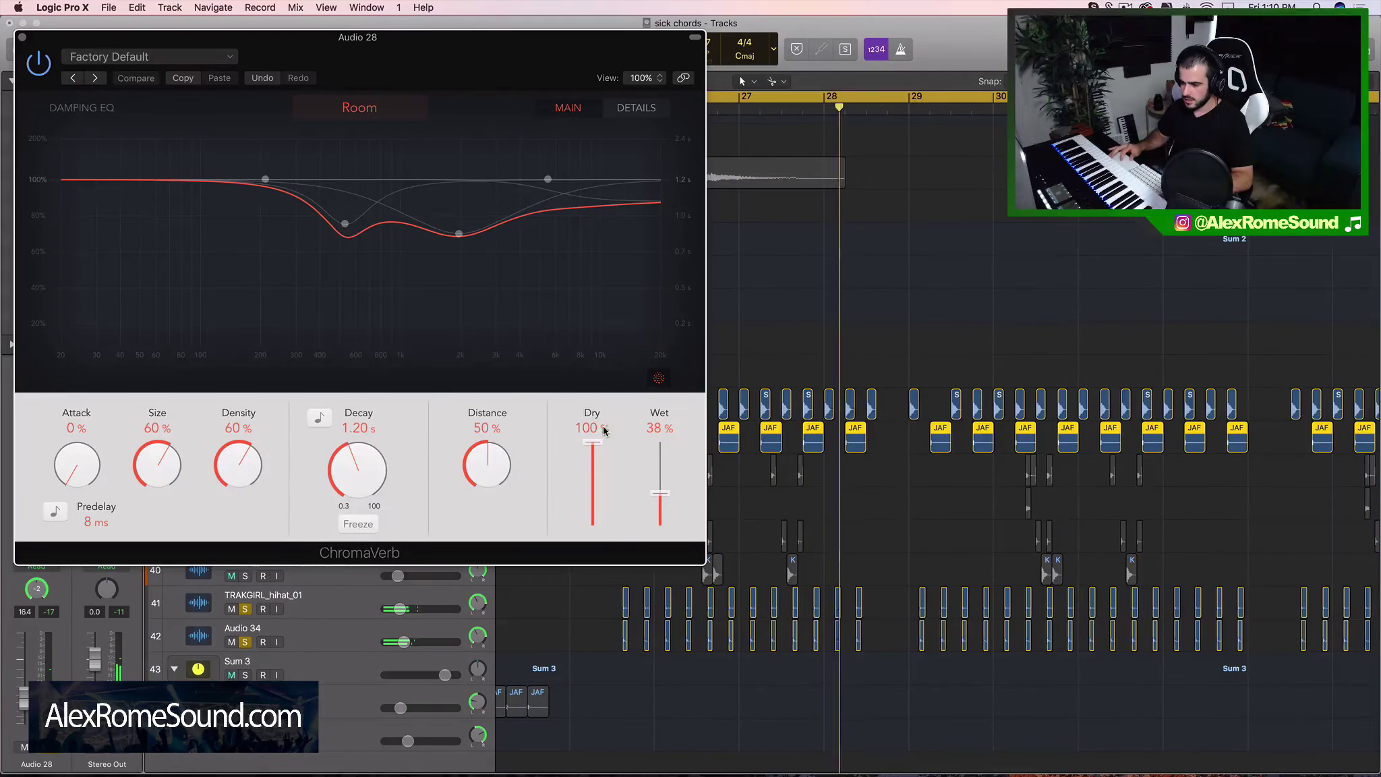
left_click_drag(654, 497, 656, 518)
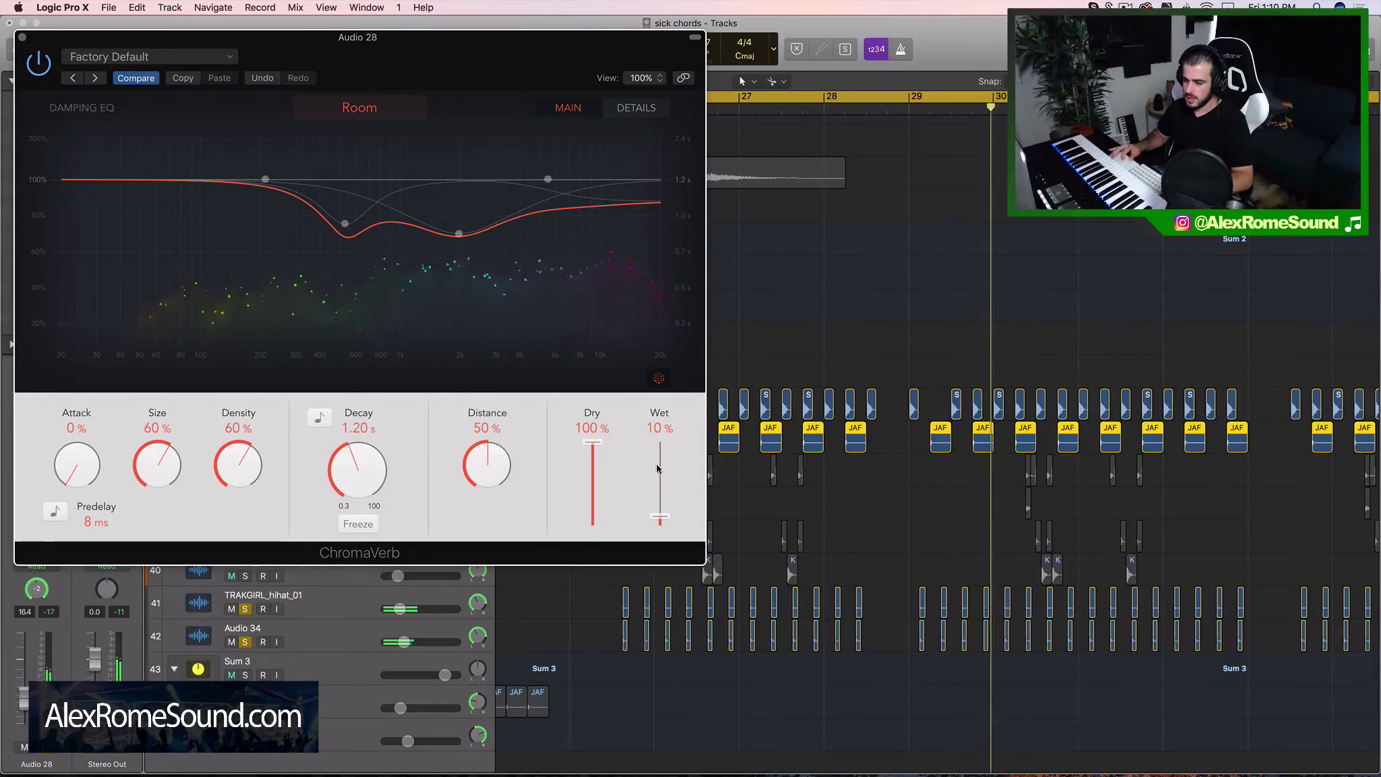
left_click_drag(663, 518, 663, 519)
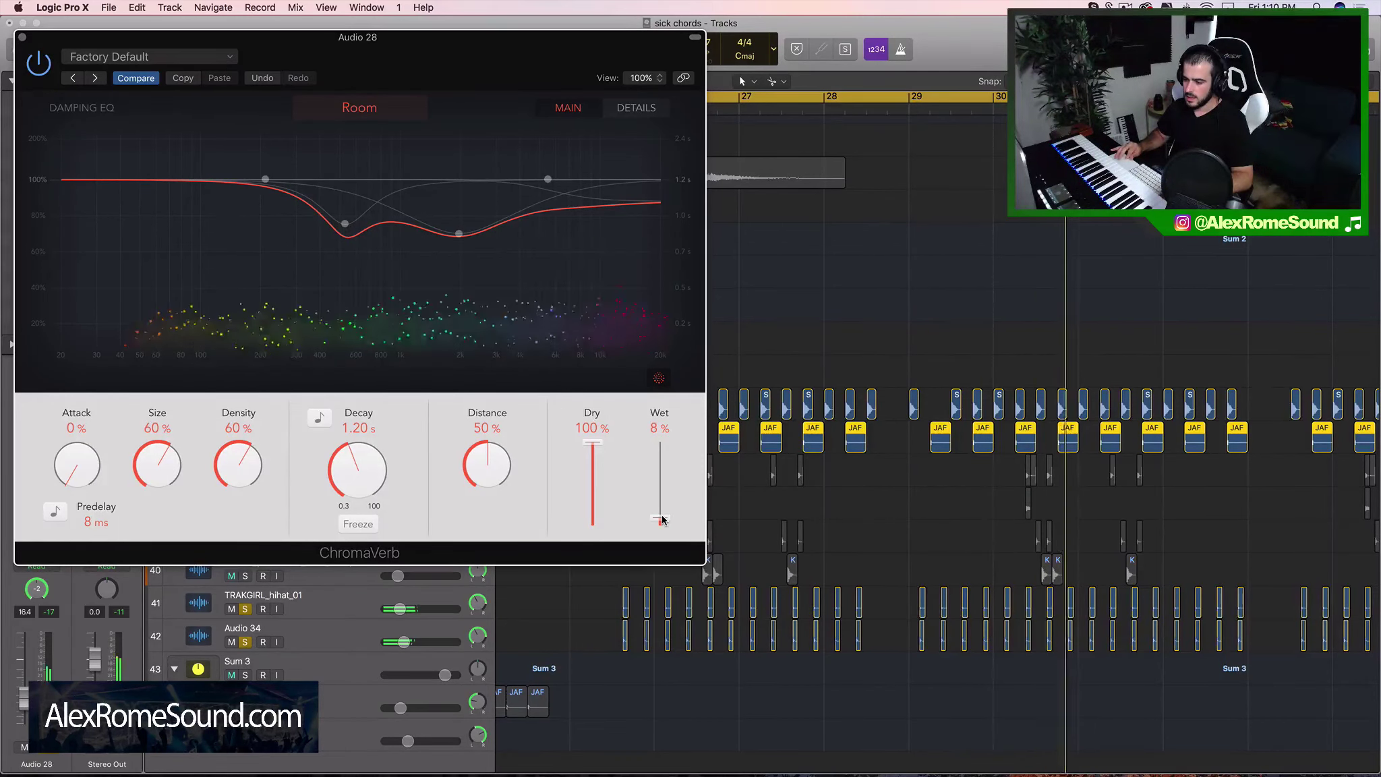
left_click(22, 37)
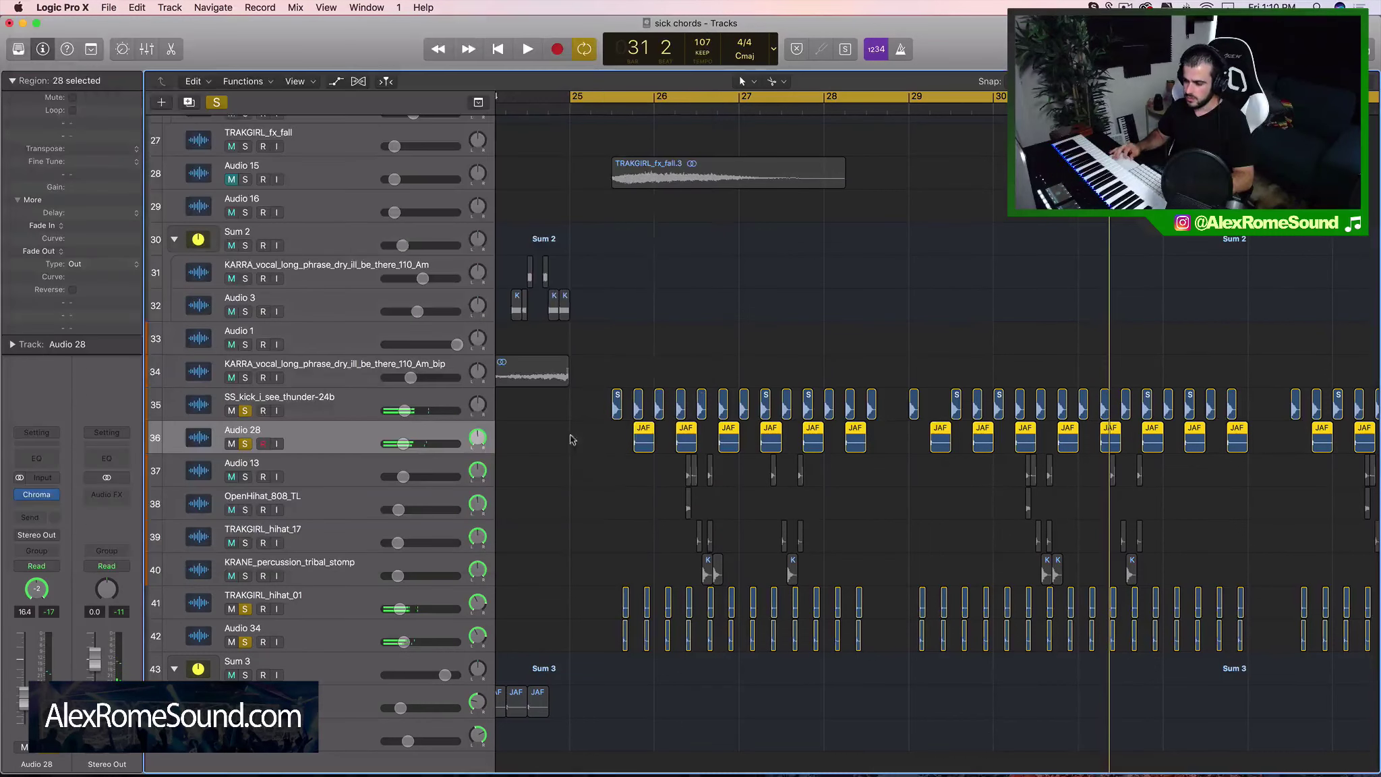
Turn off solo on Audio 34, TRAKGIRL_hihat_01, Audio 28 and the kick track to restore the full mix.
left_click(246, 642)
left_click(246, 609)
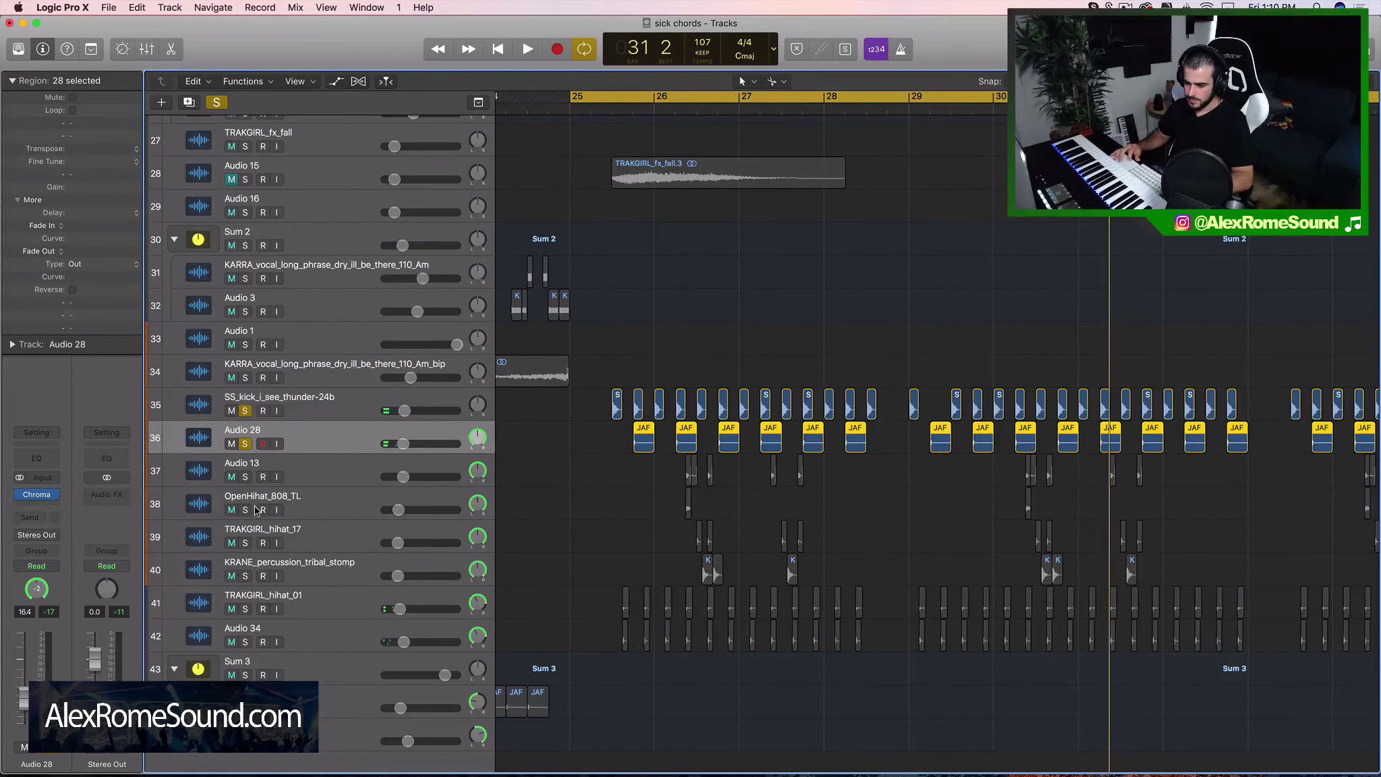
left_click(243, 443)
left_click(246, 411)
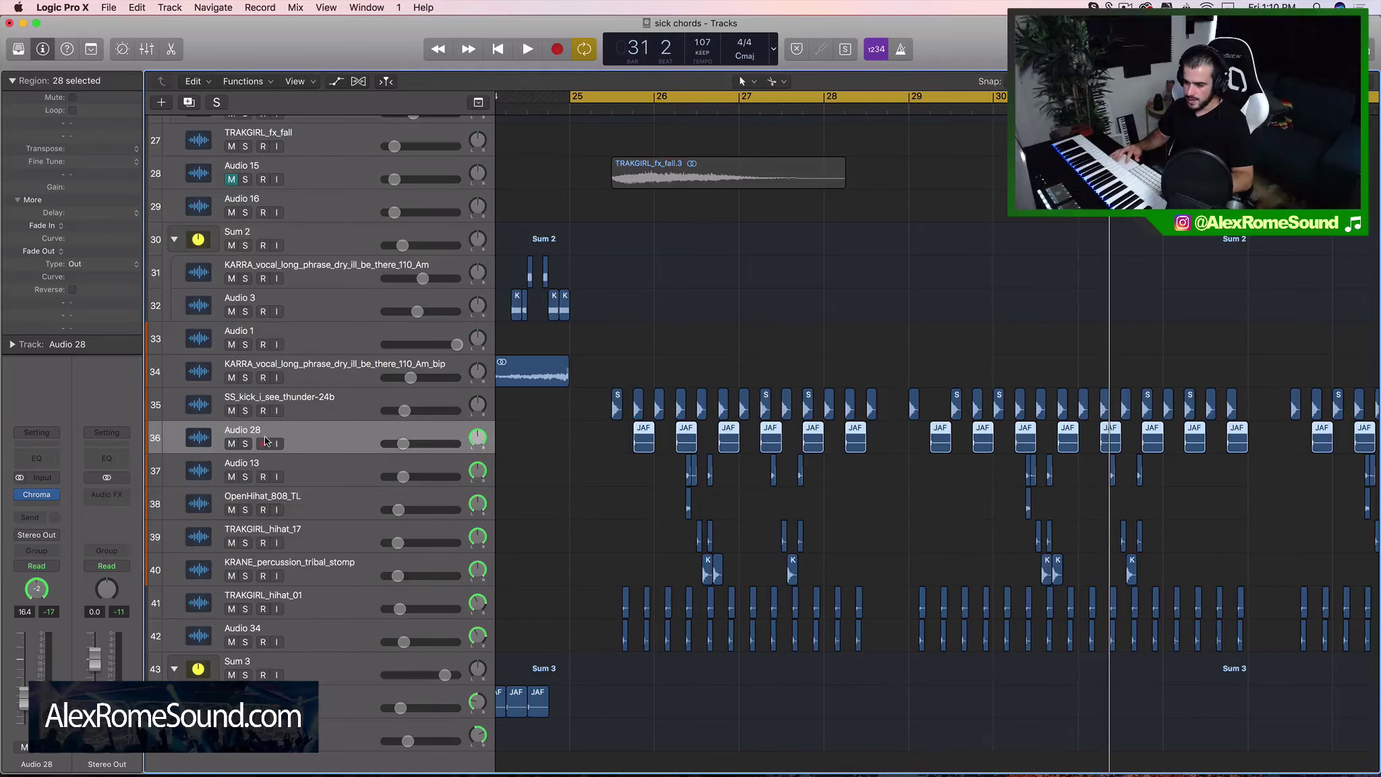
Set the cycle range to start at bar 17 and play the full mix from there.
scroll(783, 524, "left", 4)
key("super+Left")
key("super+Left")
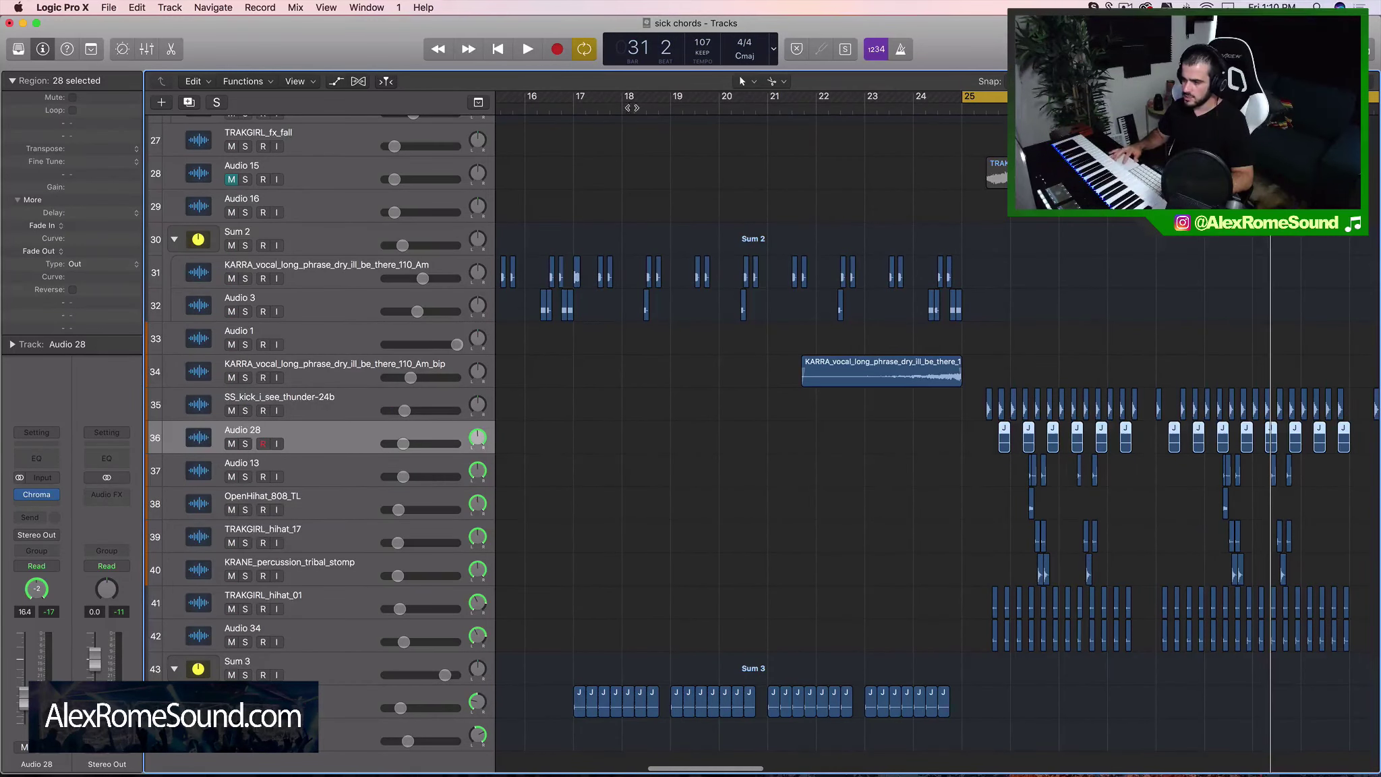
left_click_drag(576, 97, 1158, 97)
key("space")
Solo the Sum 3 clap stack during playback, stop, and take the stack out of solo.
scroll(295, 663, "down", 1)
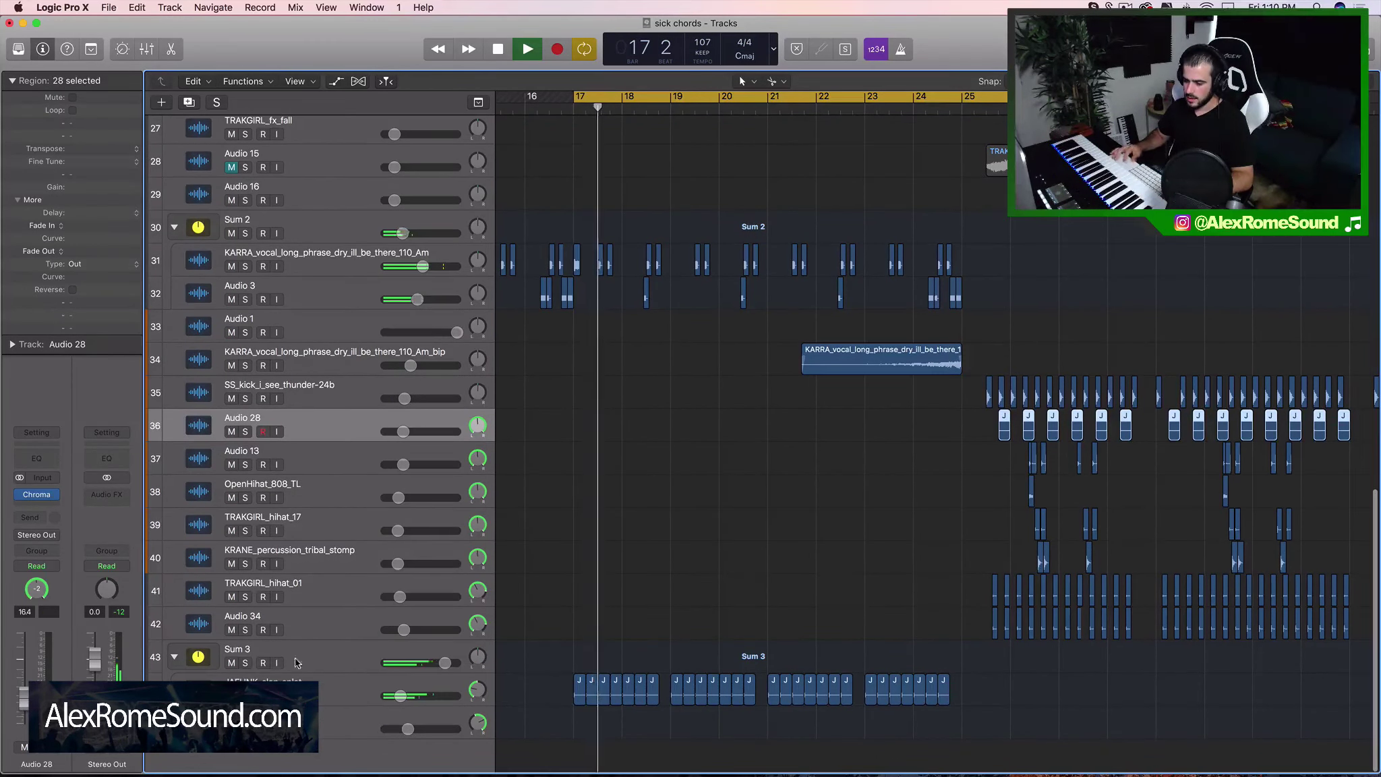
left_click(246, 663)
key("space")
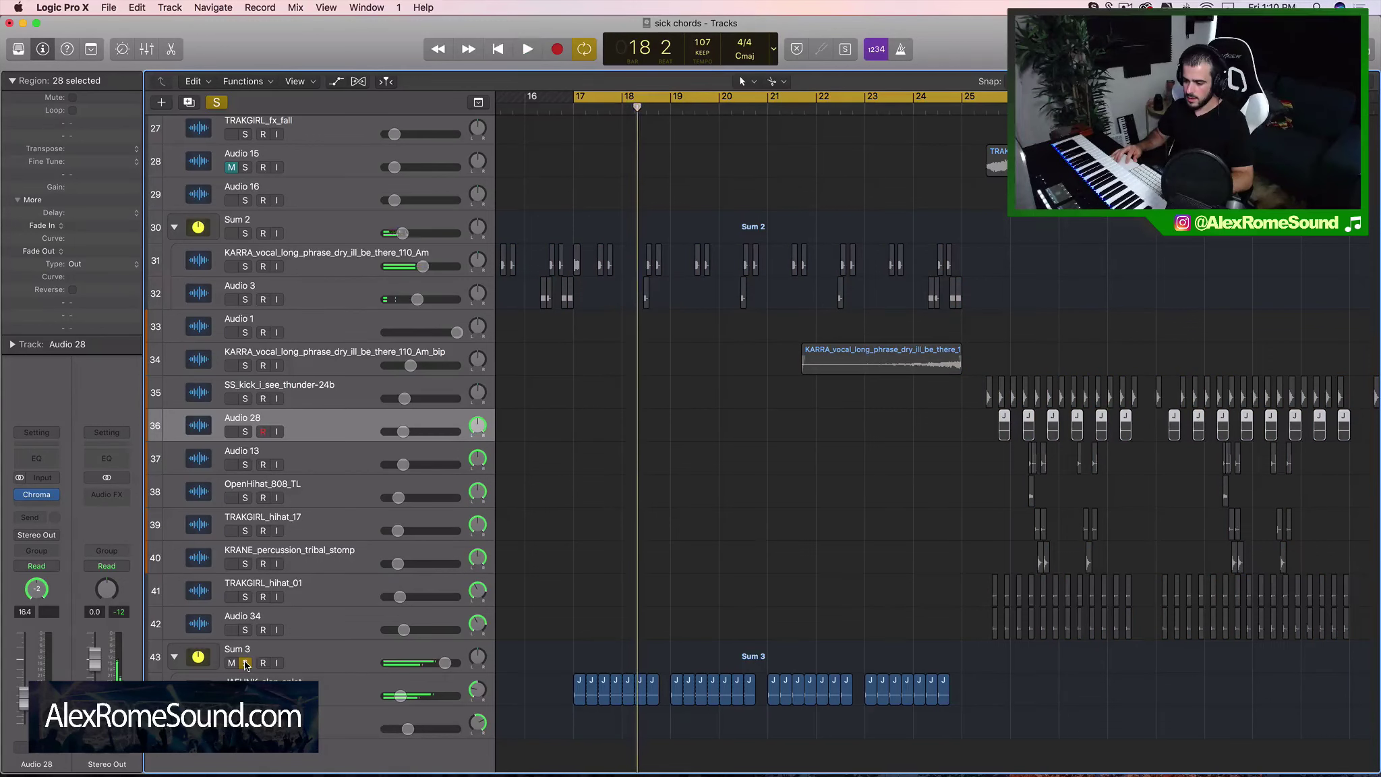
left_click(245, 663)
Set the cycle range from bar 1 to just before bar 13, deselect the regions and audition the section's opening.
key("super+Left")
key("super+Left")
key("super+Left")
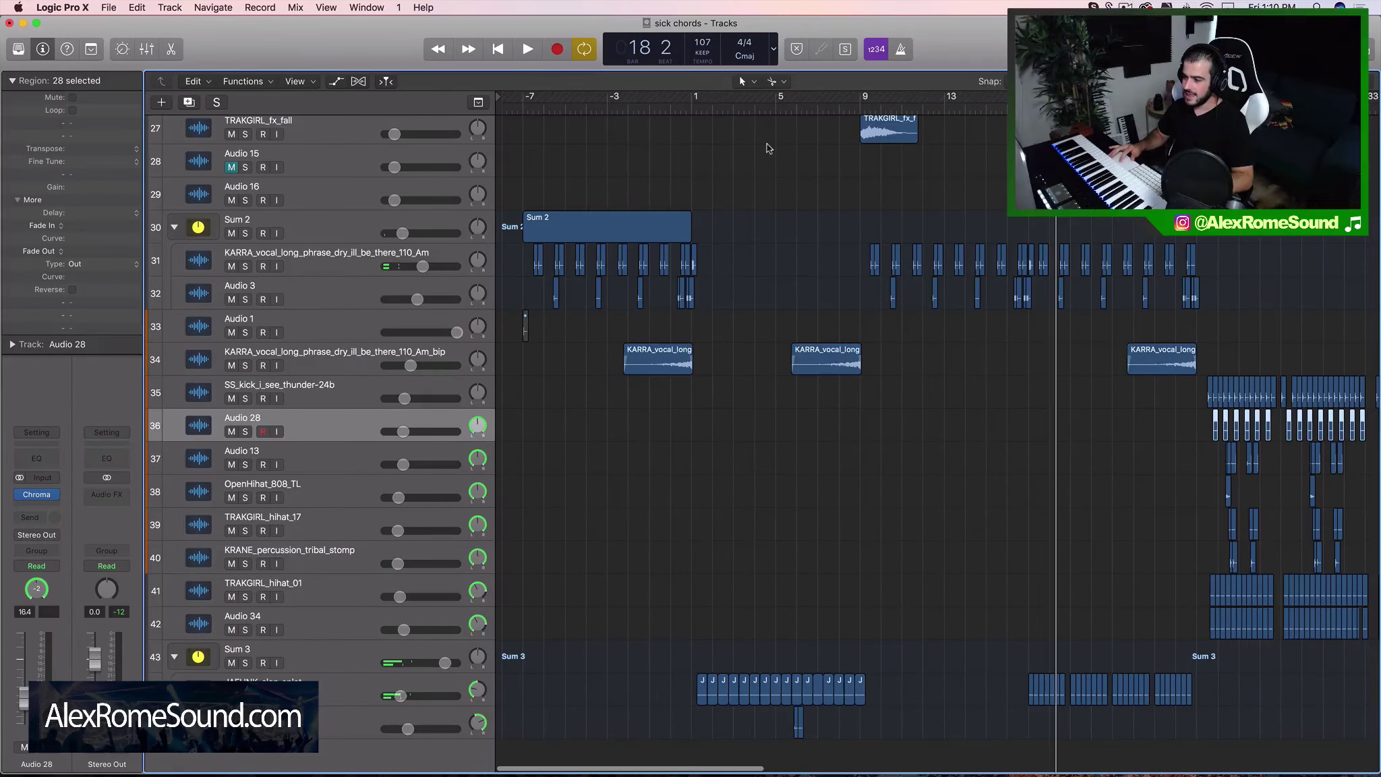
left_click_drag(694, 99, 944, 99)
left_click(902, 615)
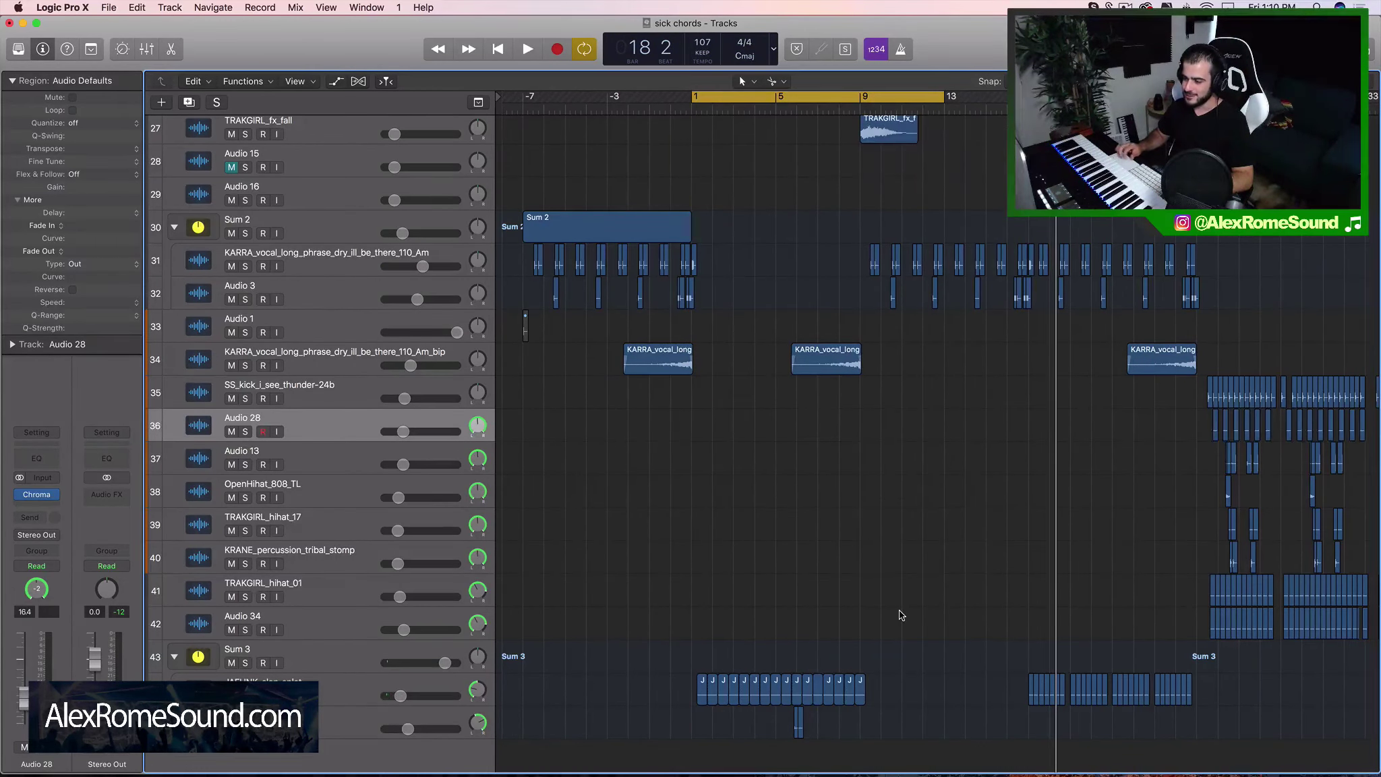
key("space")
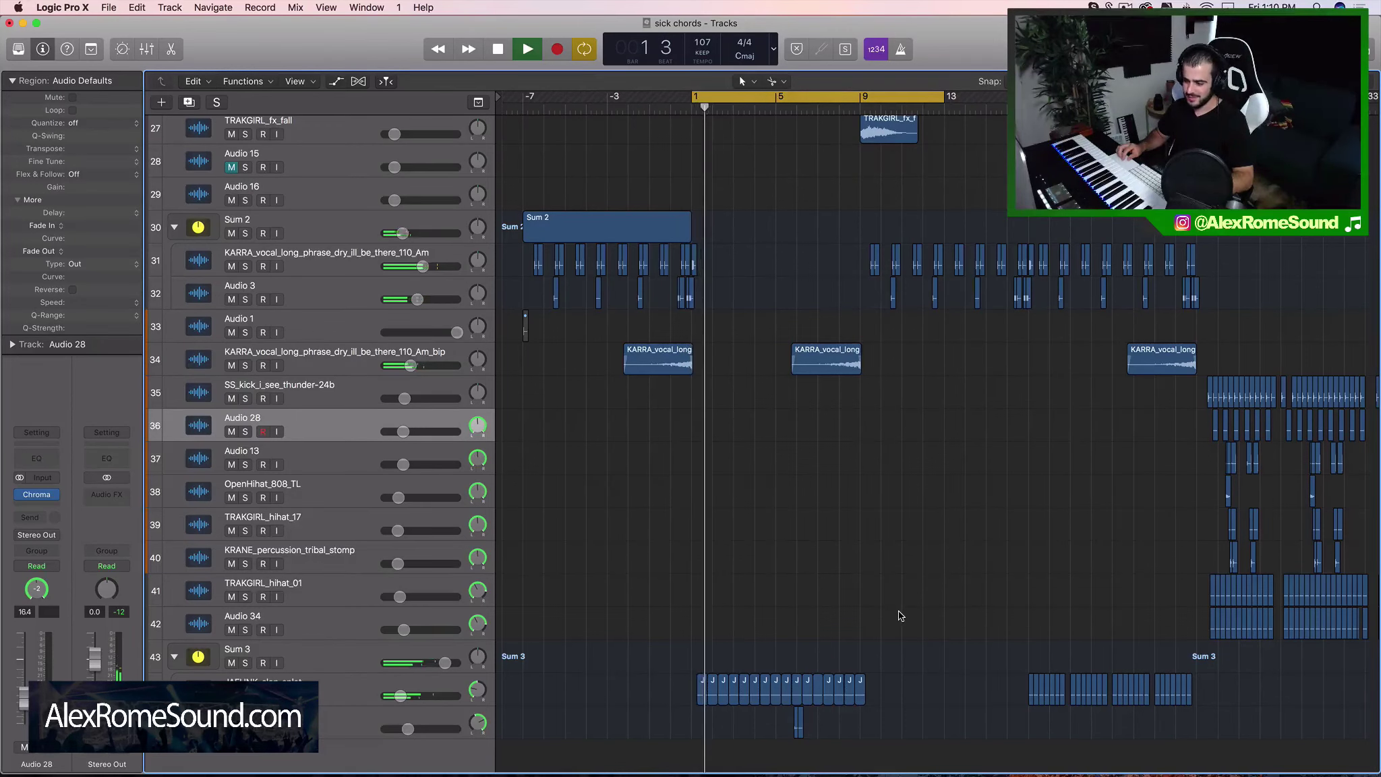
scroll(901, 616, "right", 5)
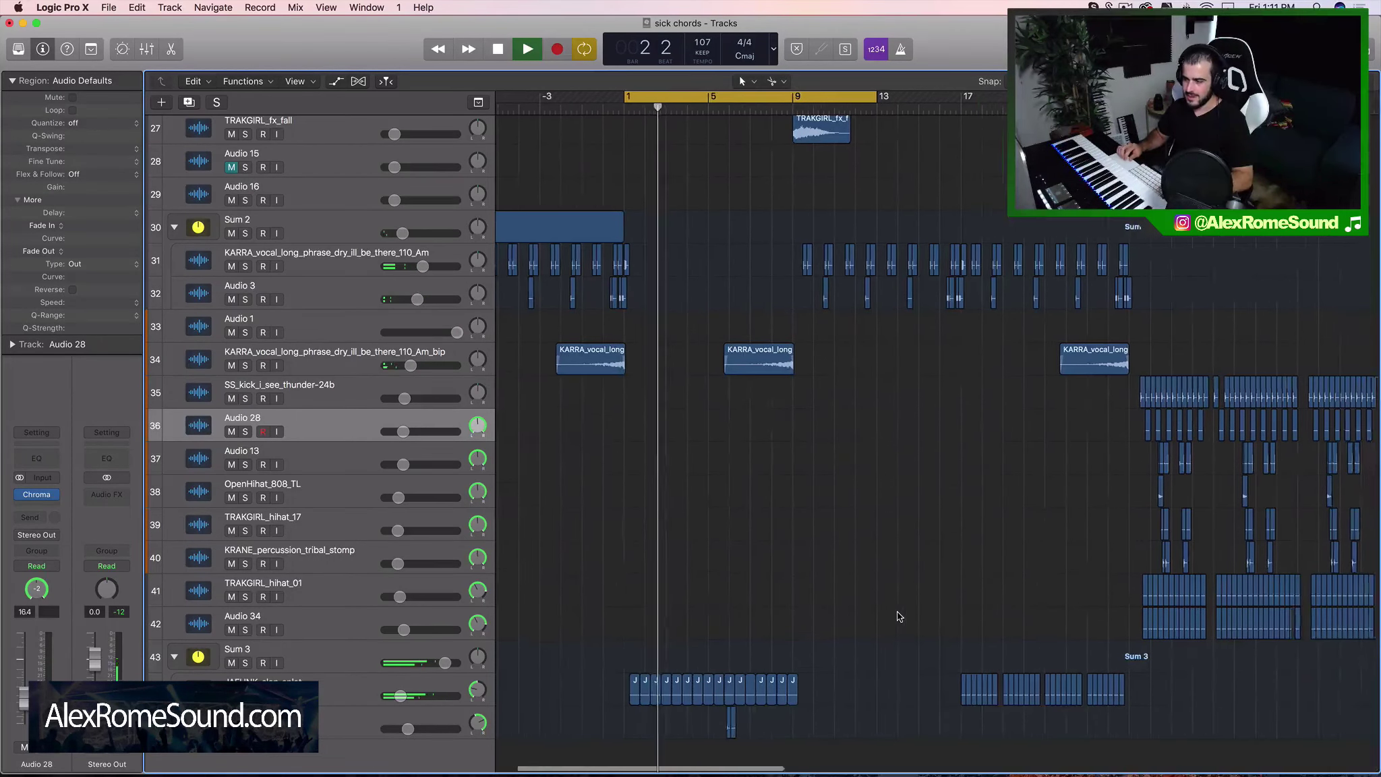
key("space")
scroll(898, 616, "right", 10)
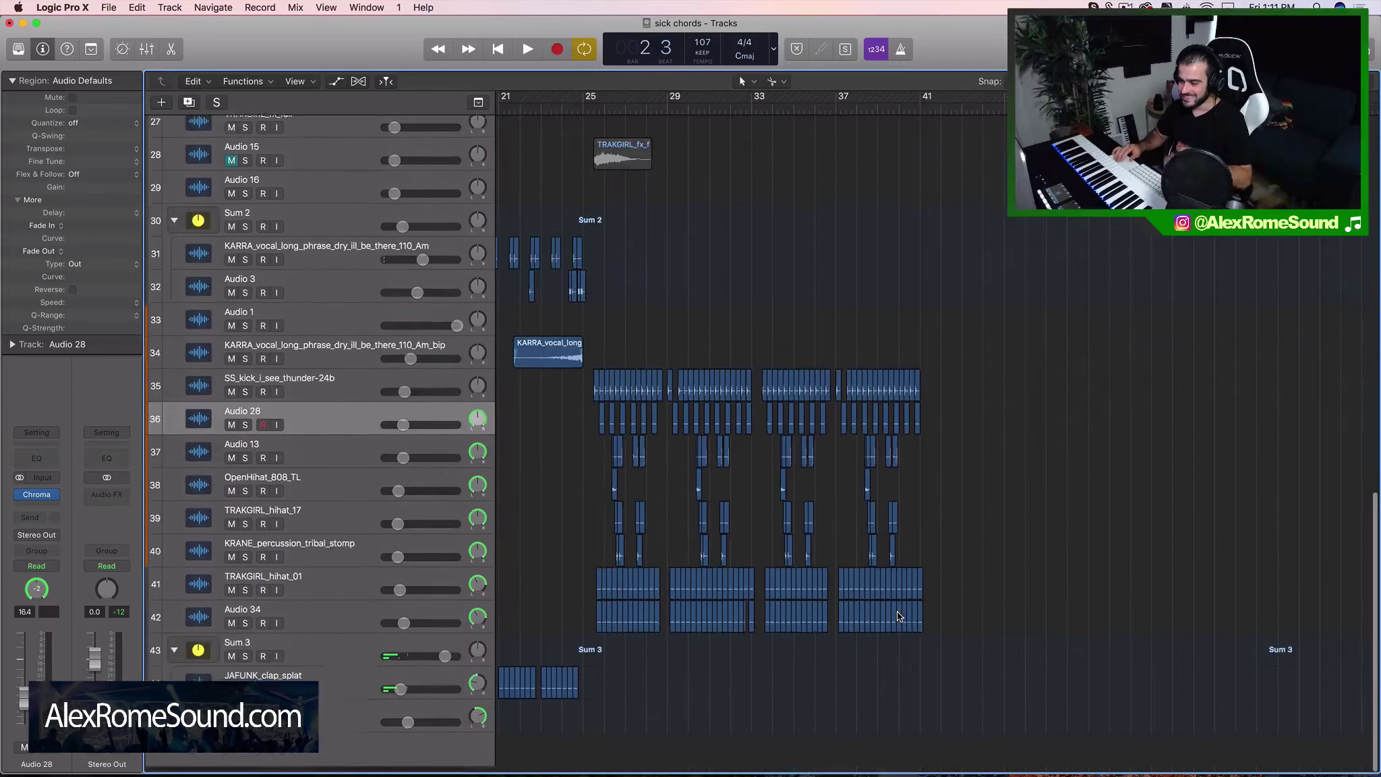
scroll(898, 615, "up", 15)
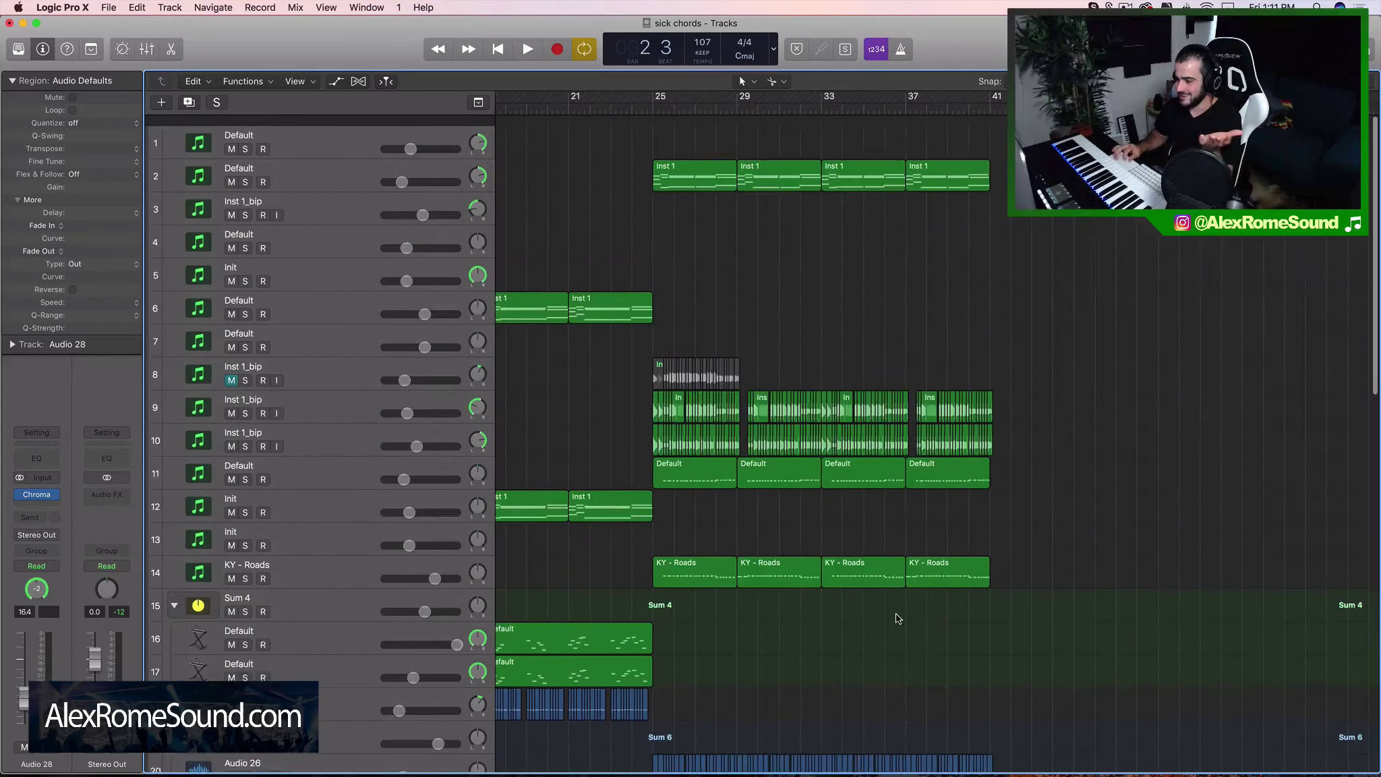
Set the cycle range from about bar 23 to bar 41 and audition the transition into the section at bar 25.
left_click_drag(612, 99, 1032, 99)
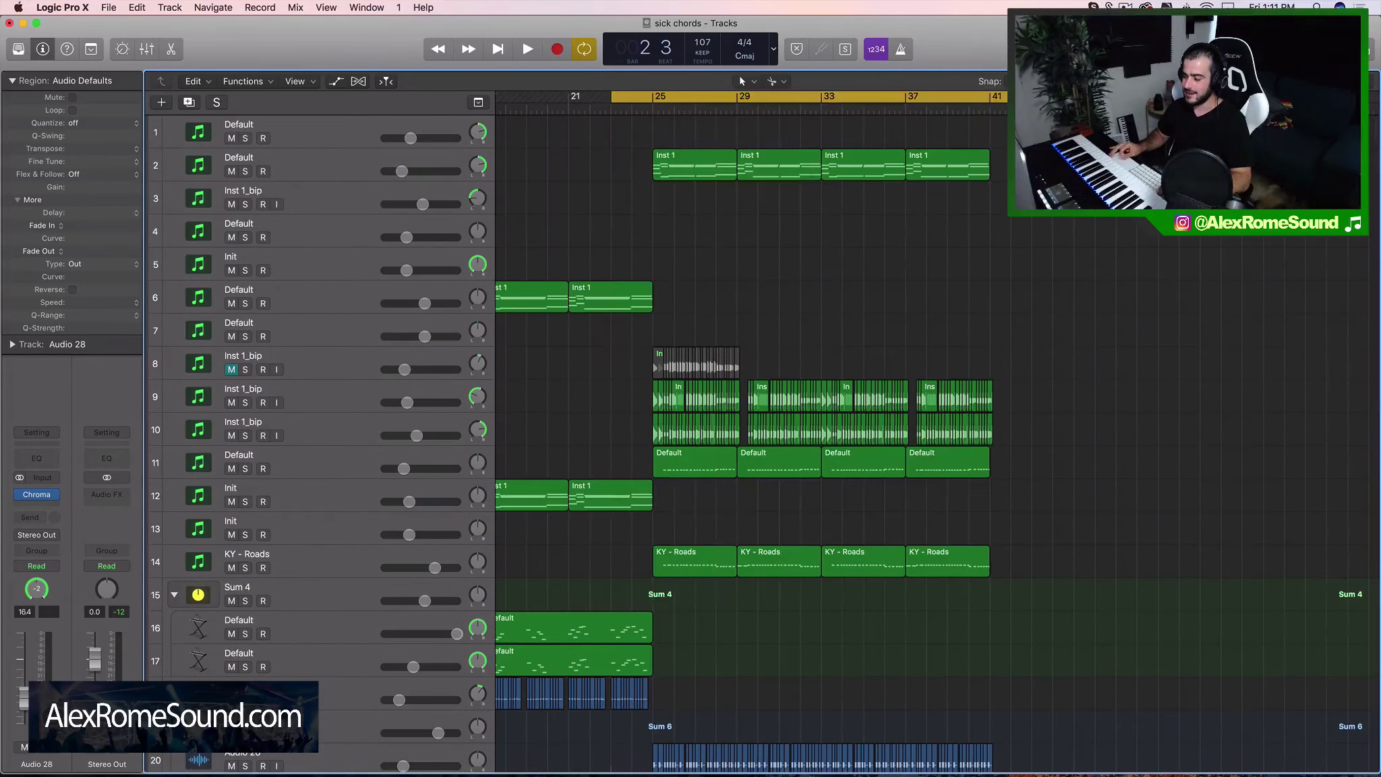
scroll(938, 442, "down", 7)
scroll(763, 442, "down", 8)
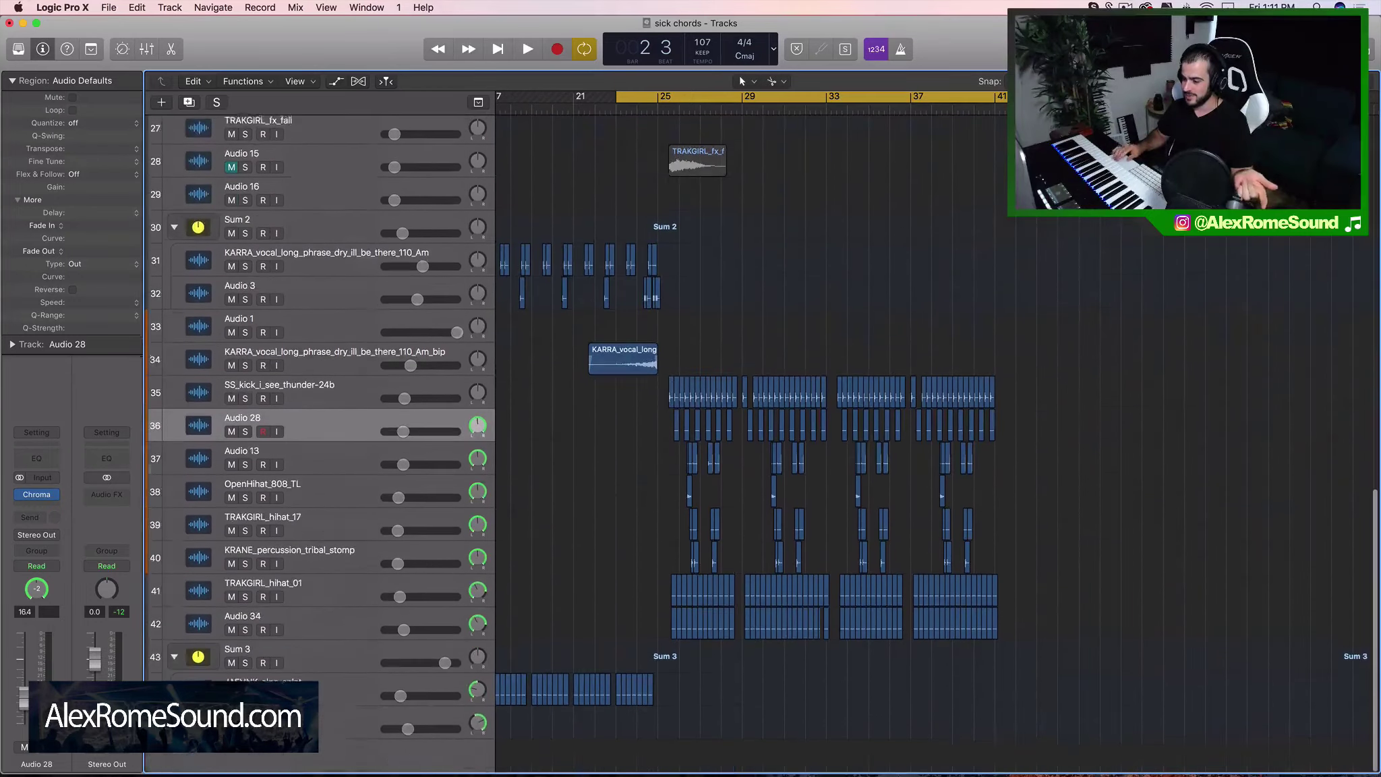
key("space")
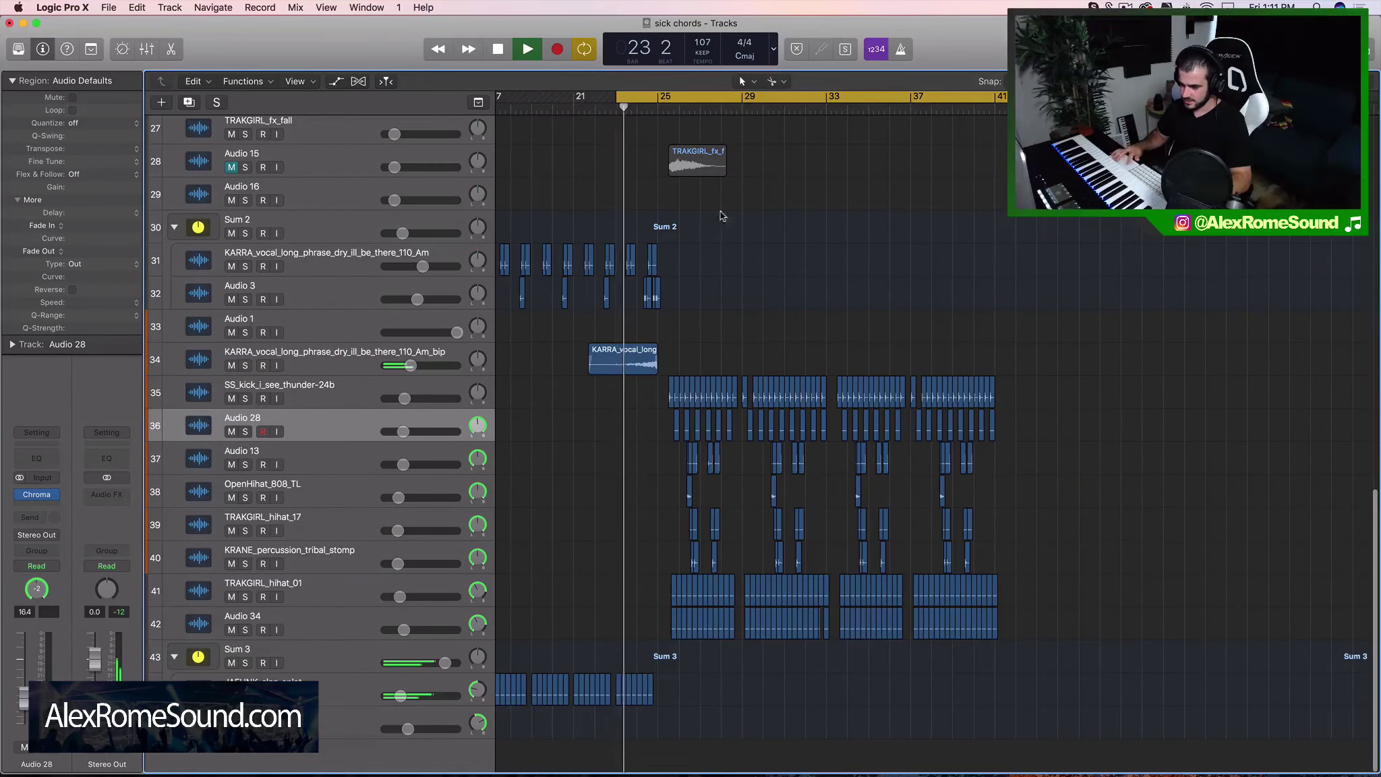
scroll(681, 261, "up", 3)
scroll(682, 262, "up", 5)
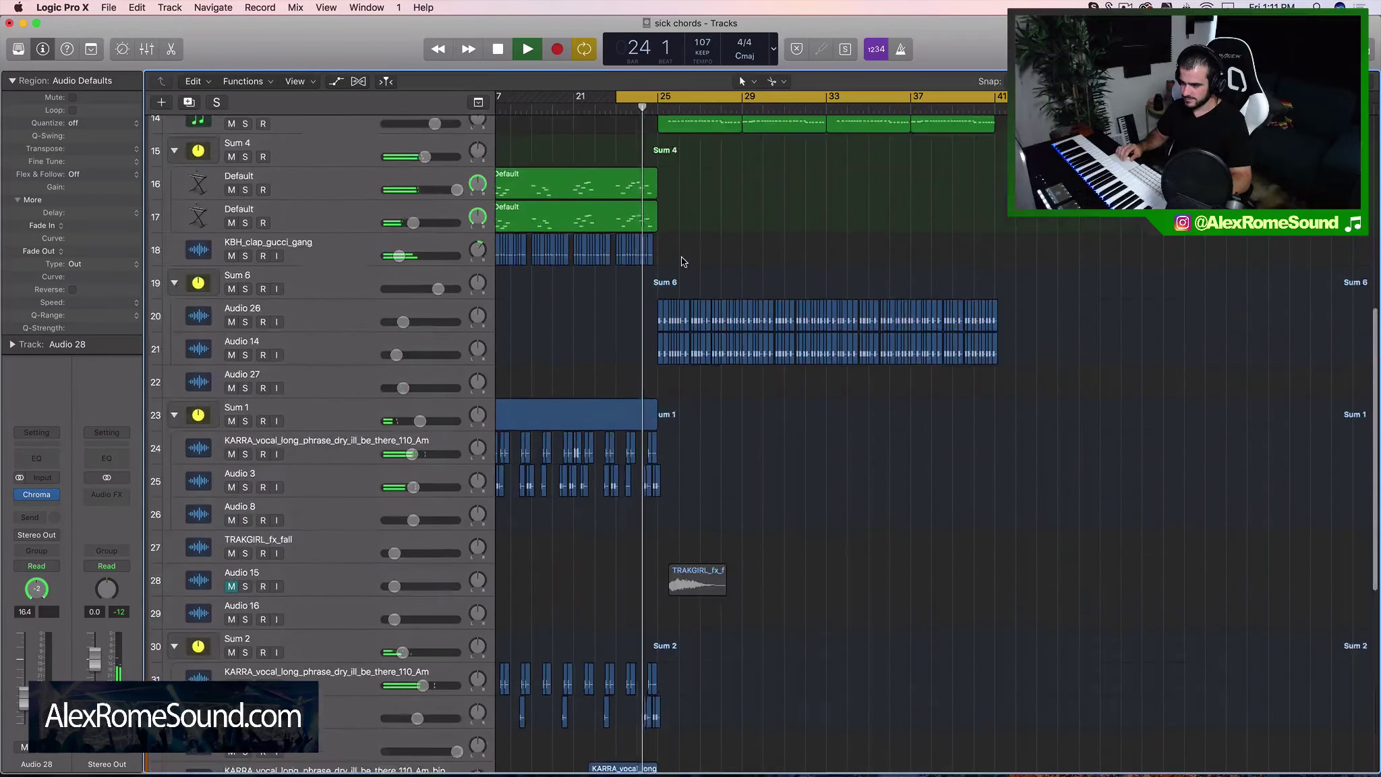
scroll(683, 260, "down", 8)
scroll(682, 259, "up", 5)
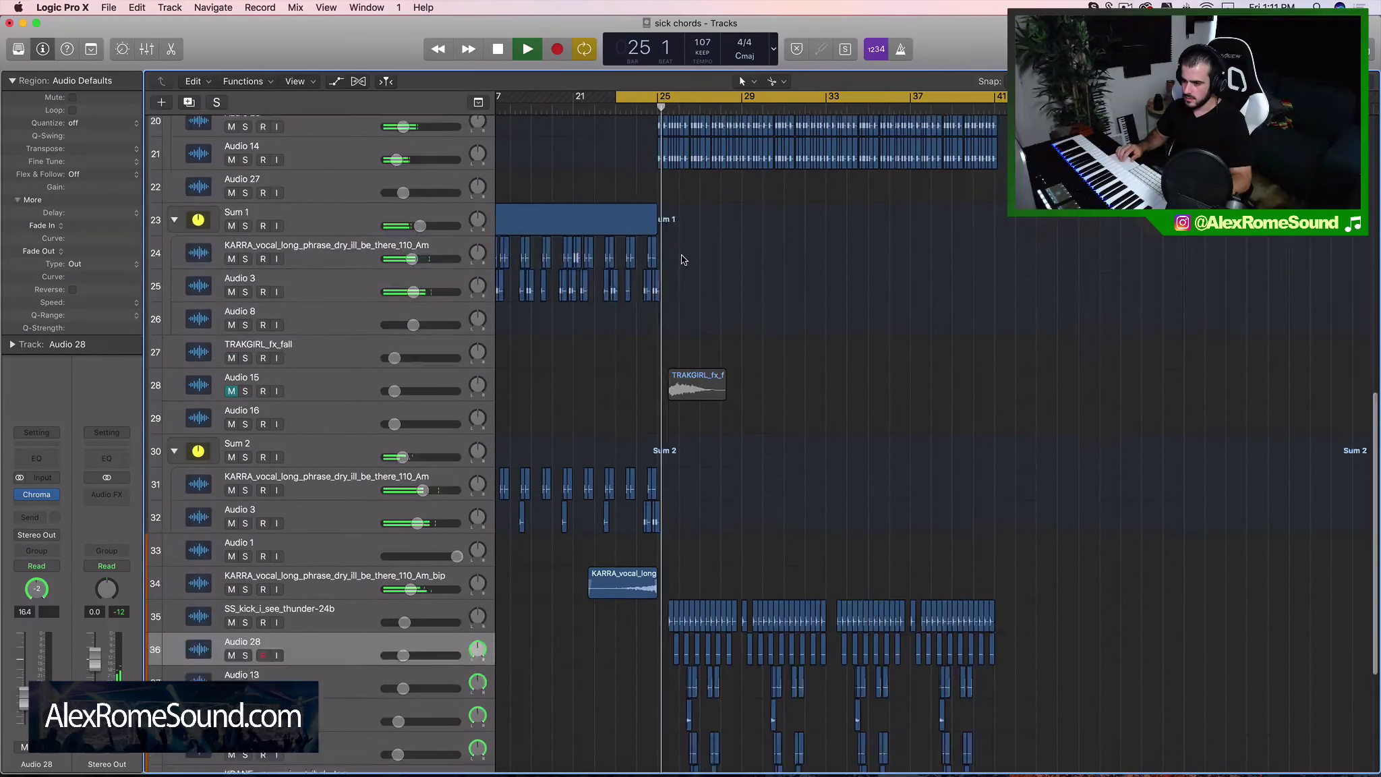
scroll(681, 260, "up", 2)
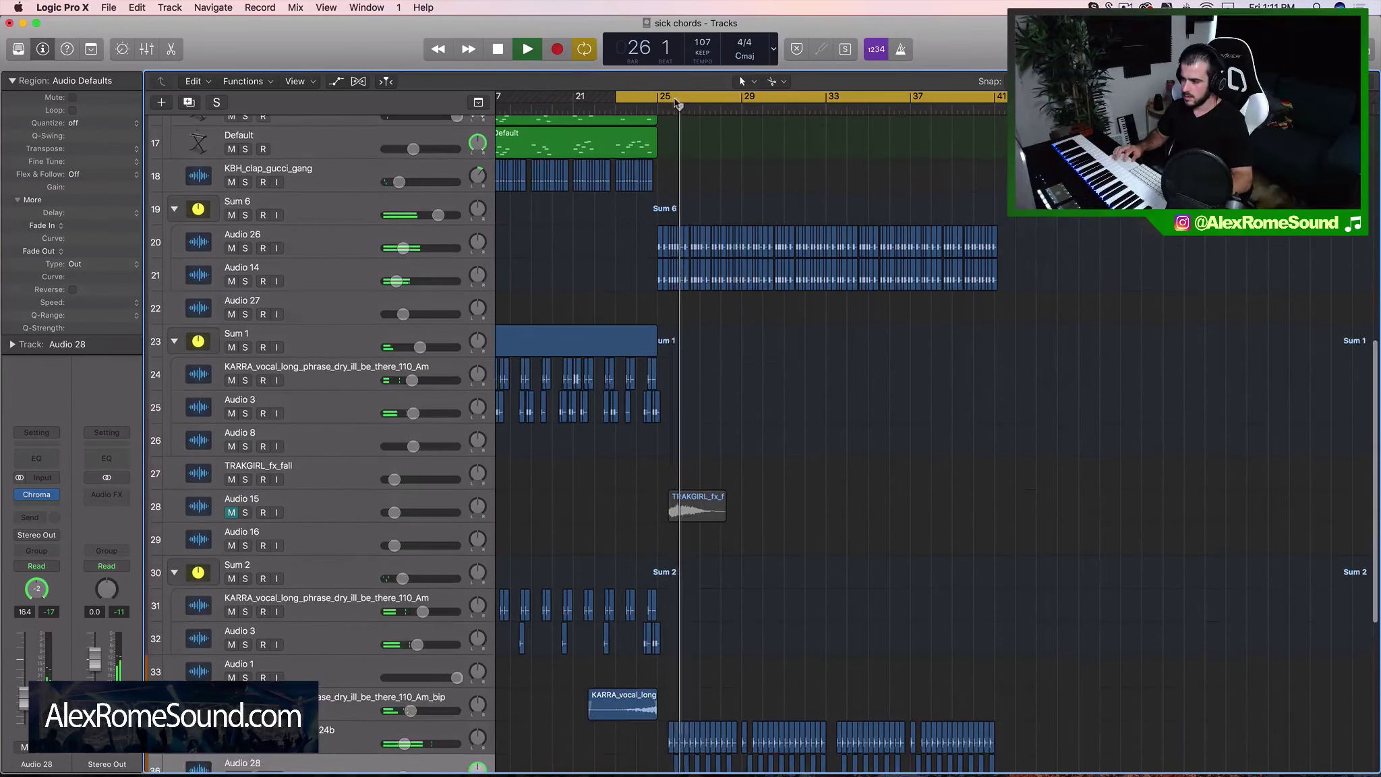
Set the cycle range to start at bar 25 and end at bar 41, and stop playback.
left_click_drag(658, 97, 1006, 101)
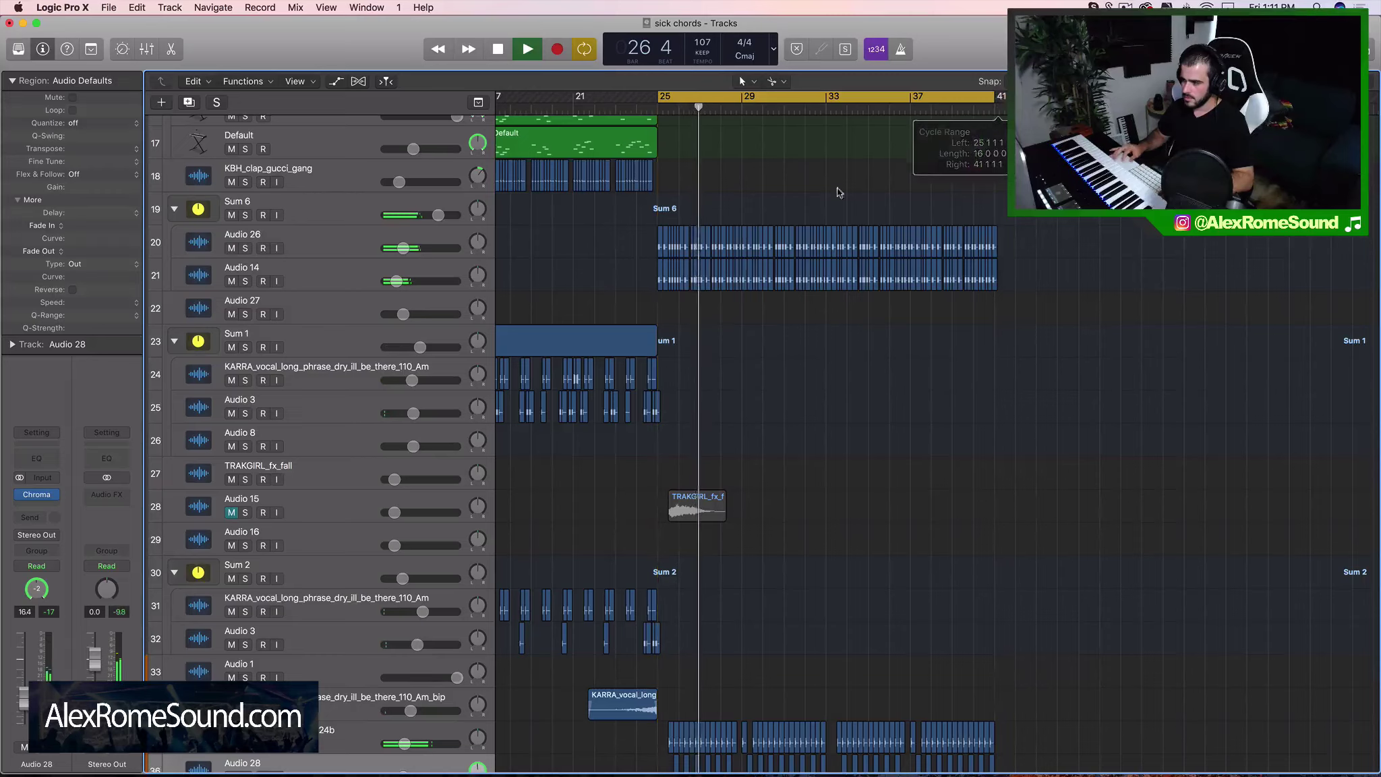
scroll(291, 273, "up", 2)
key("space")
Solo the Sum 6 stack, play it from bar 25 and collapse the region parameters.
left_click(292, 273)
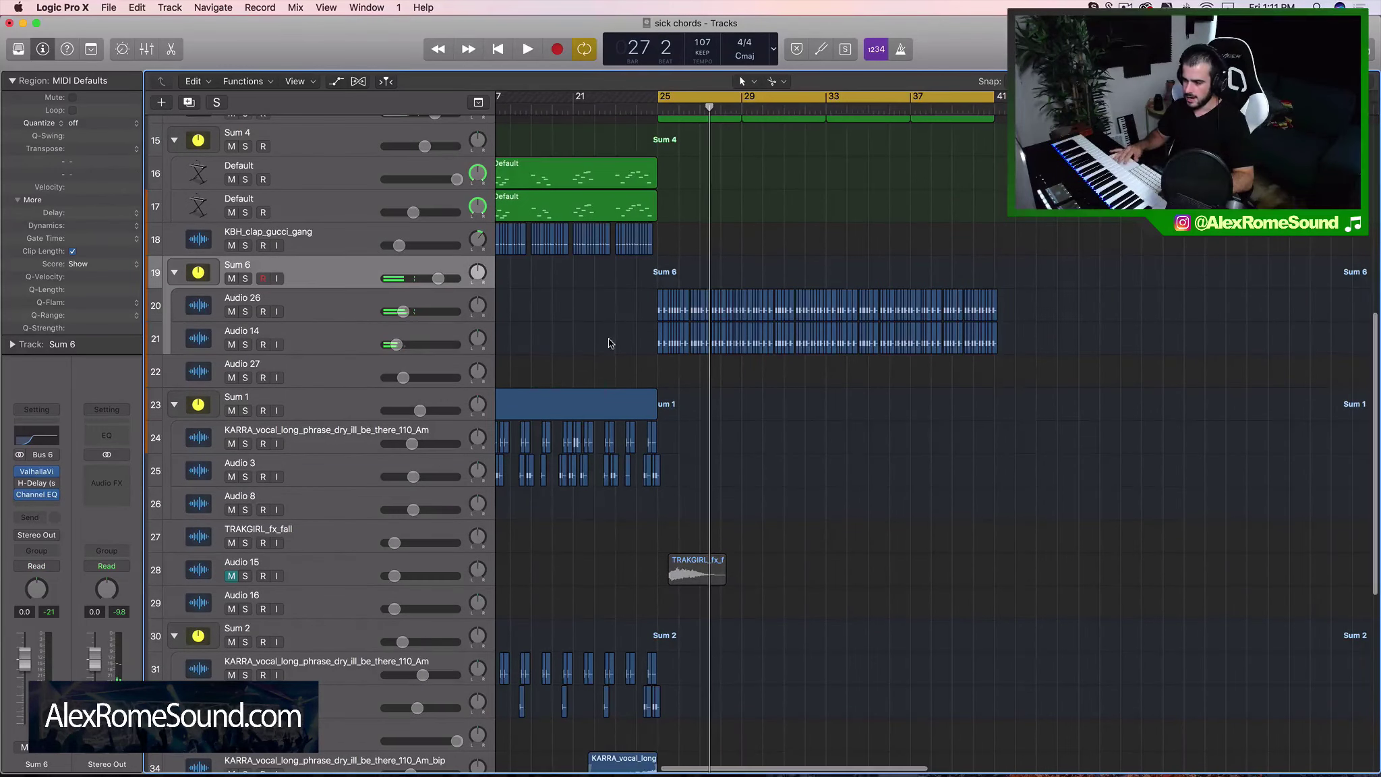
scroll(610, 343, "up", 5)
scroll(610, 343, "left", 2)
scroll(610, 343, "left", 1)
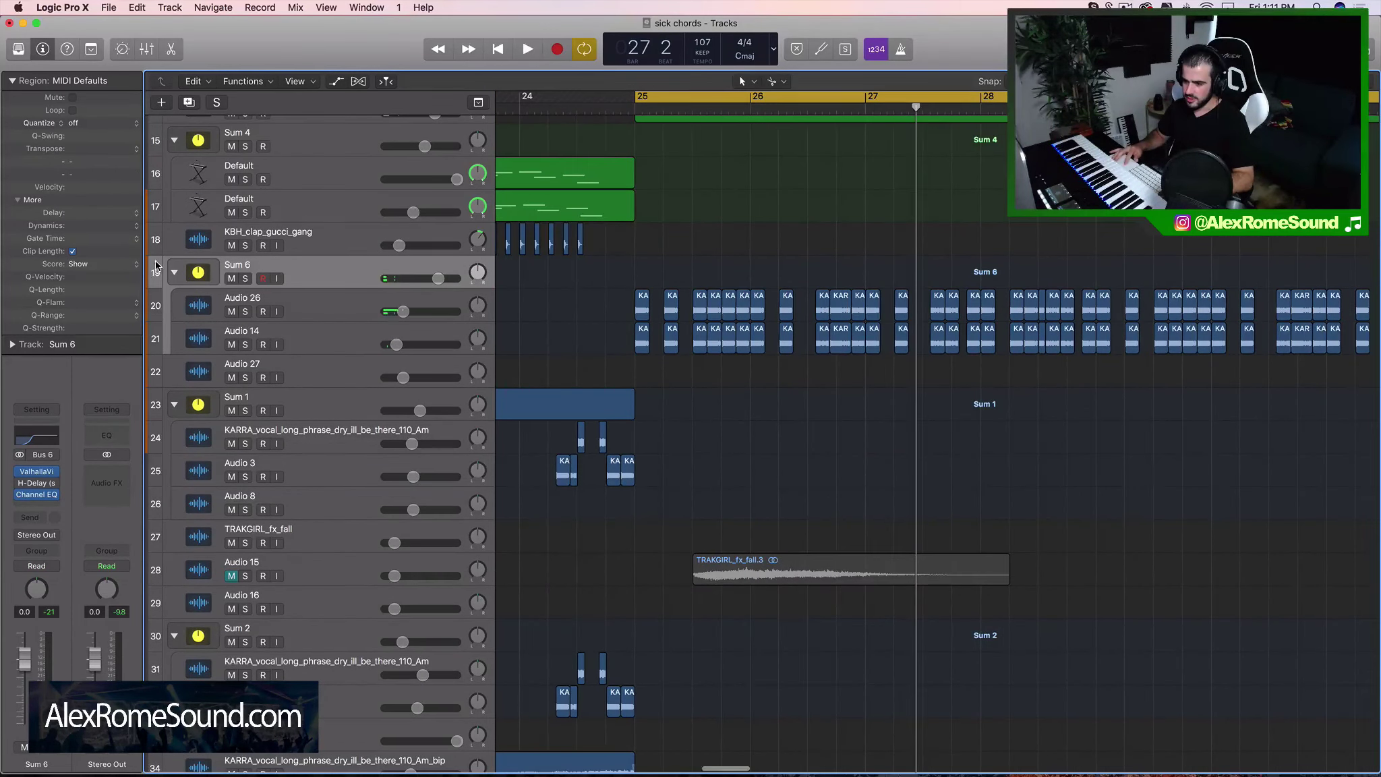
left_click(247, 279)
key("space")
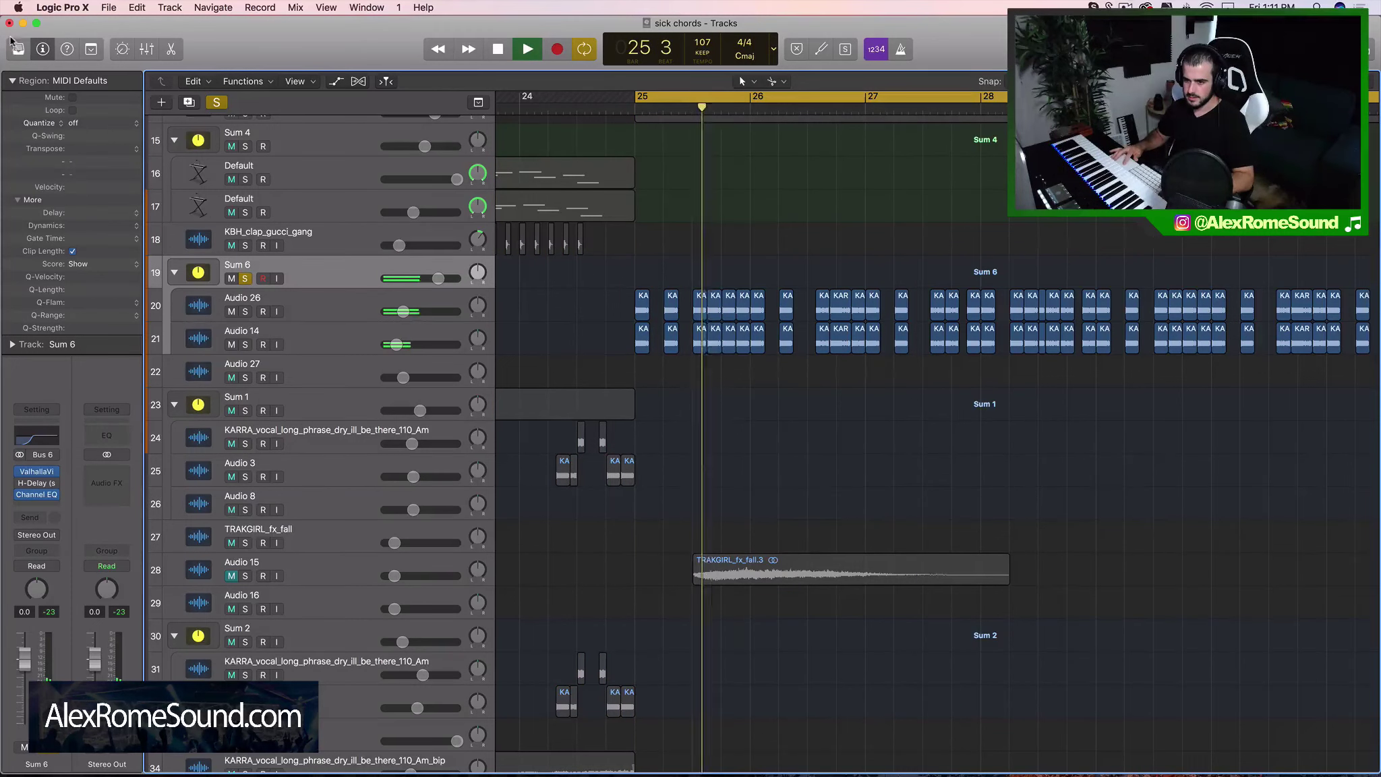
left_click(12, 80)
scroll(756, 351, "down", 2)
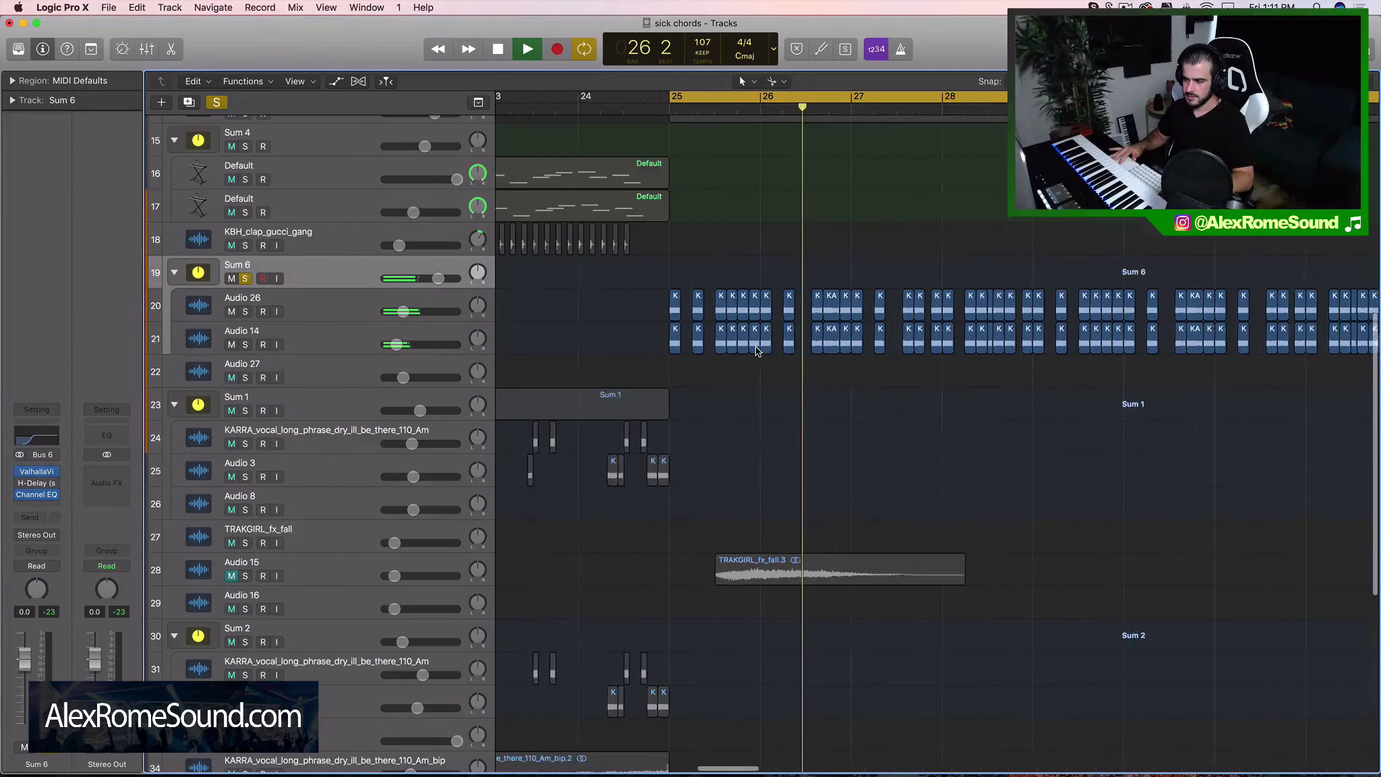
scroll(755, 347, "down", 1)
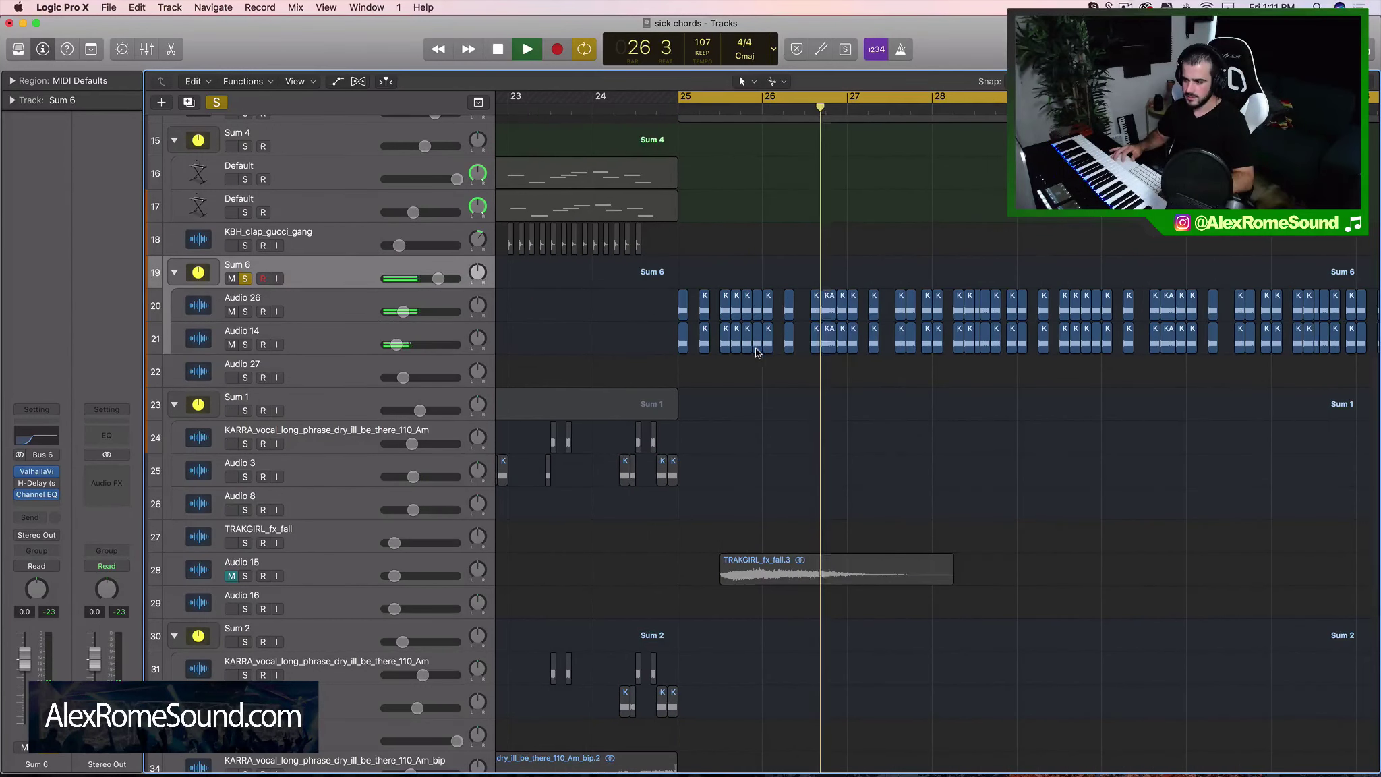
Compare the Sum 6 vocal layers by playing with Audio 26 muted, and again with only Audio 14 muted.
left_click(231, 311)
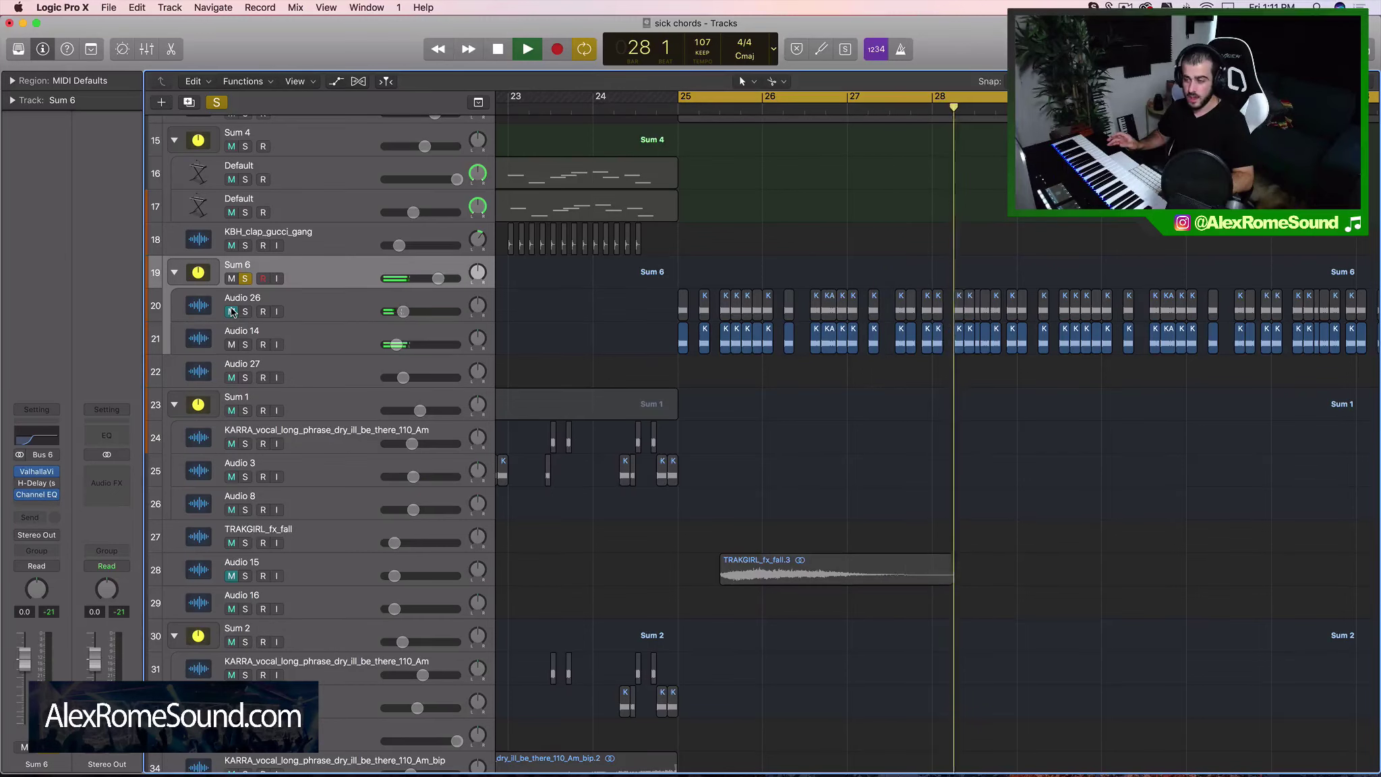
key("space")
left_click(232, 311)
left_click(232, 345)
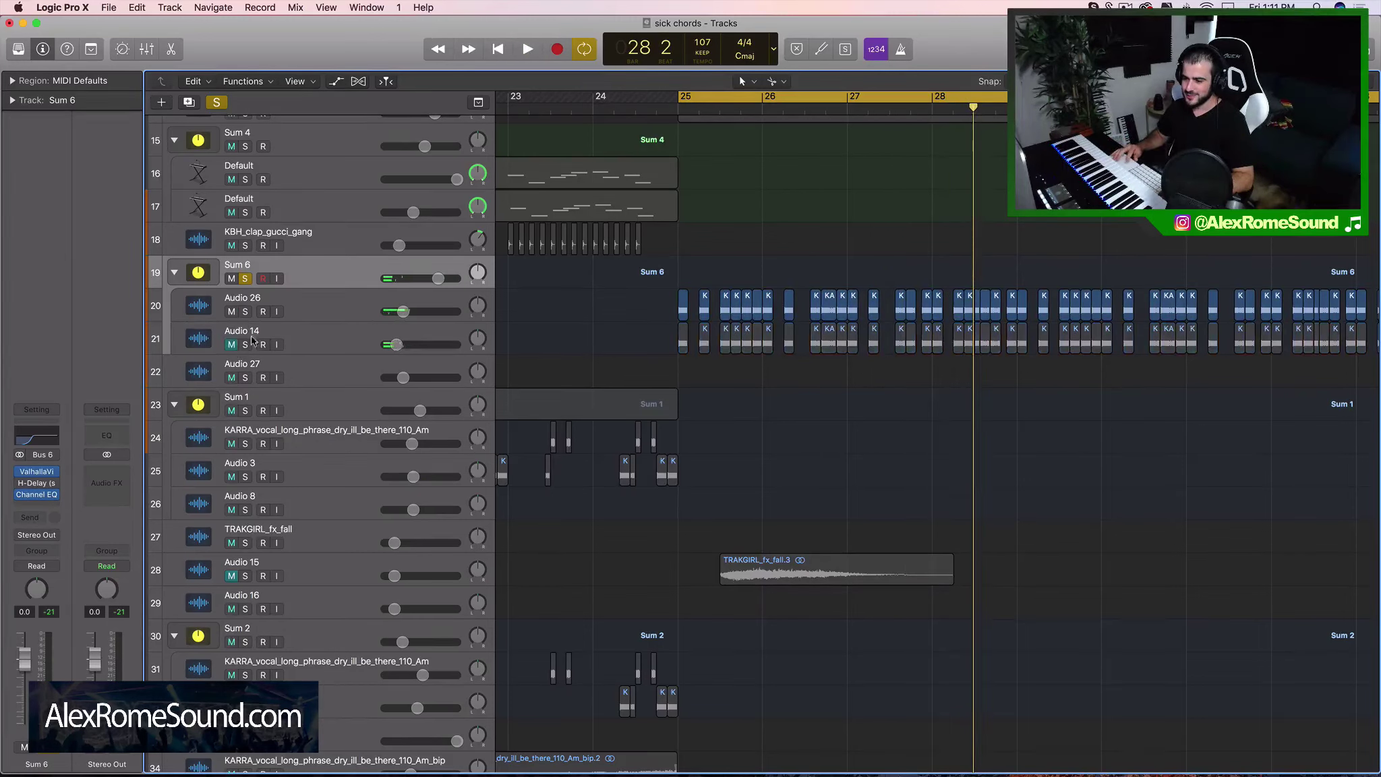
key("space")
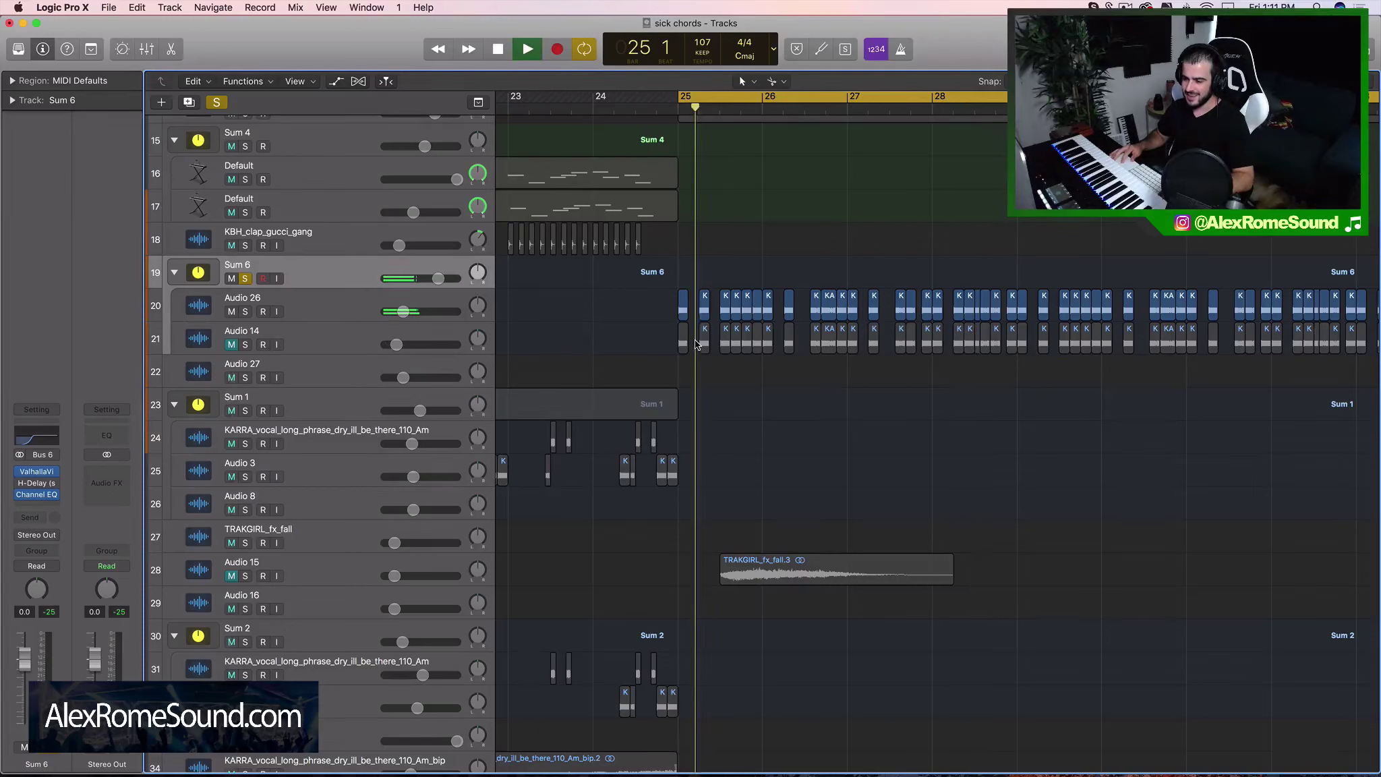
Mute Audio 26 and unmute Audio 14 to audition Audio 14 on its own, and stop playback.
left_click(232, 311)
left_click(231, 345)
key("space")
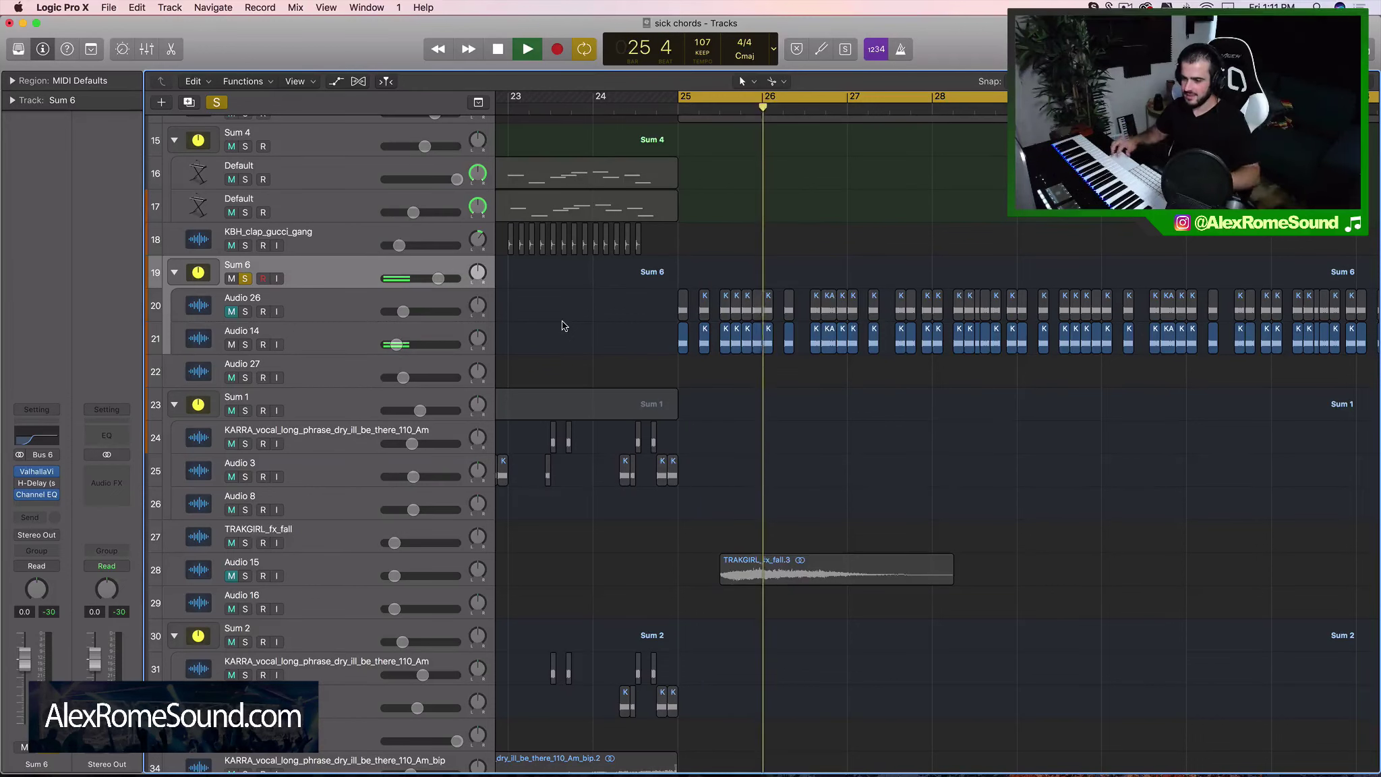
key("space")
Unmute Audio 14 and Audio 26 and play both vocal layers together.
left_click(232, 345)
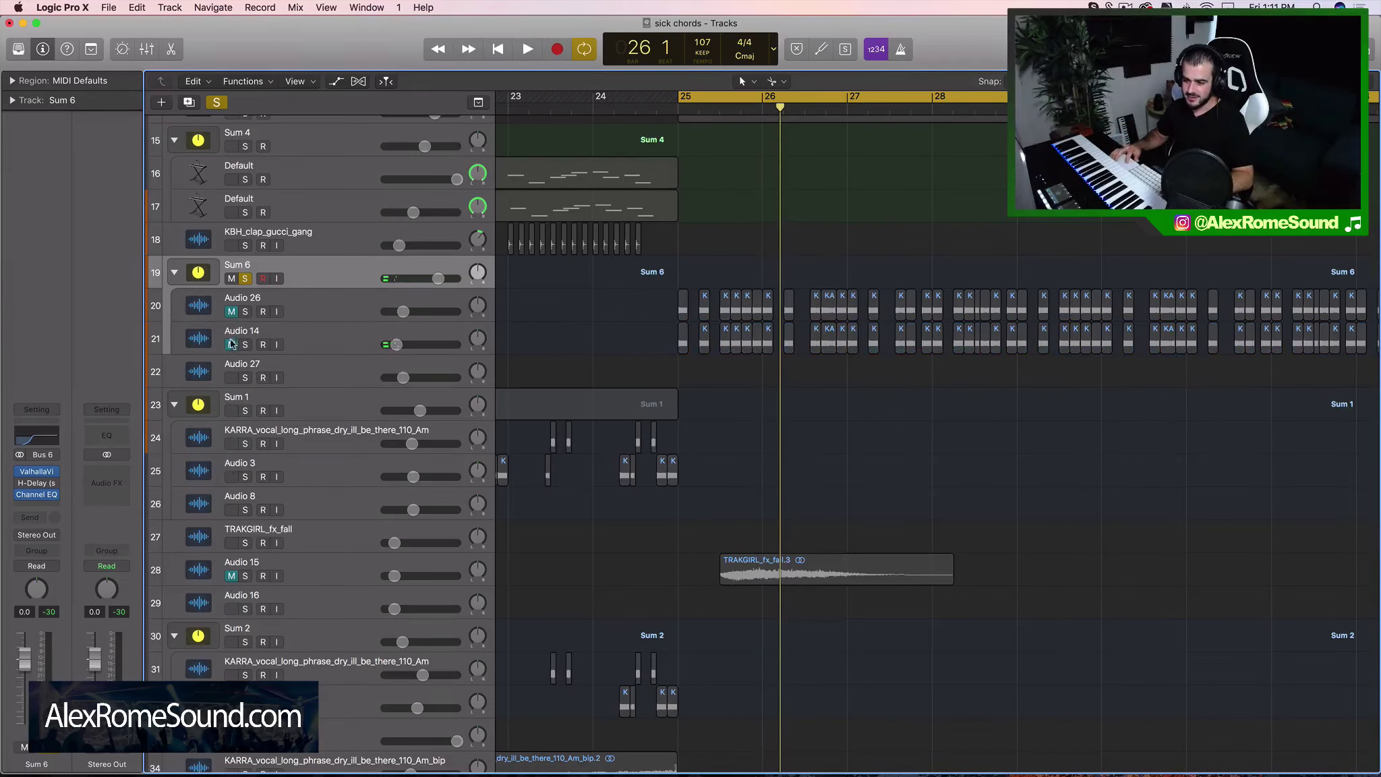
left_click(232, 345)
left_click(231, 311)
key("space")
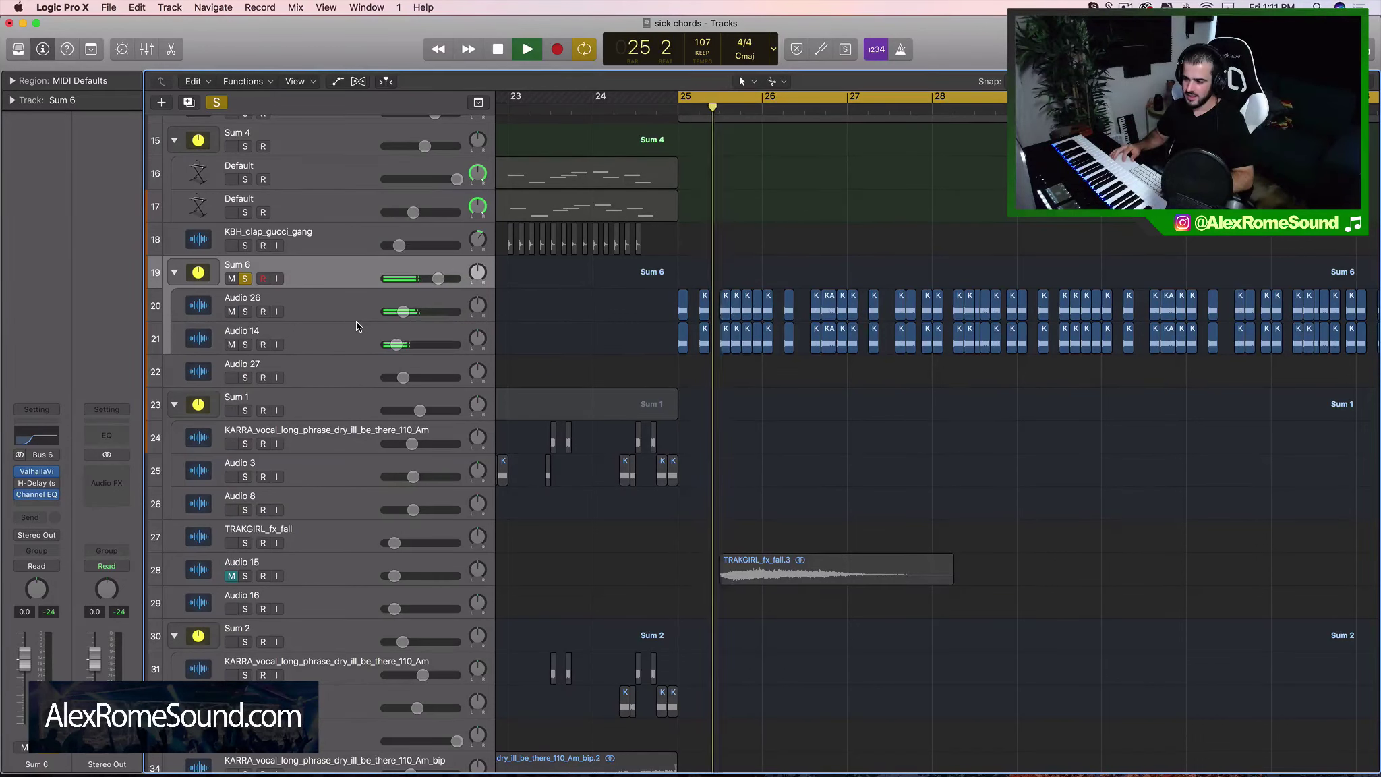
key("space")
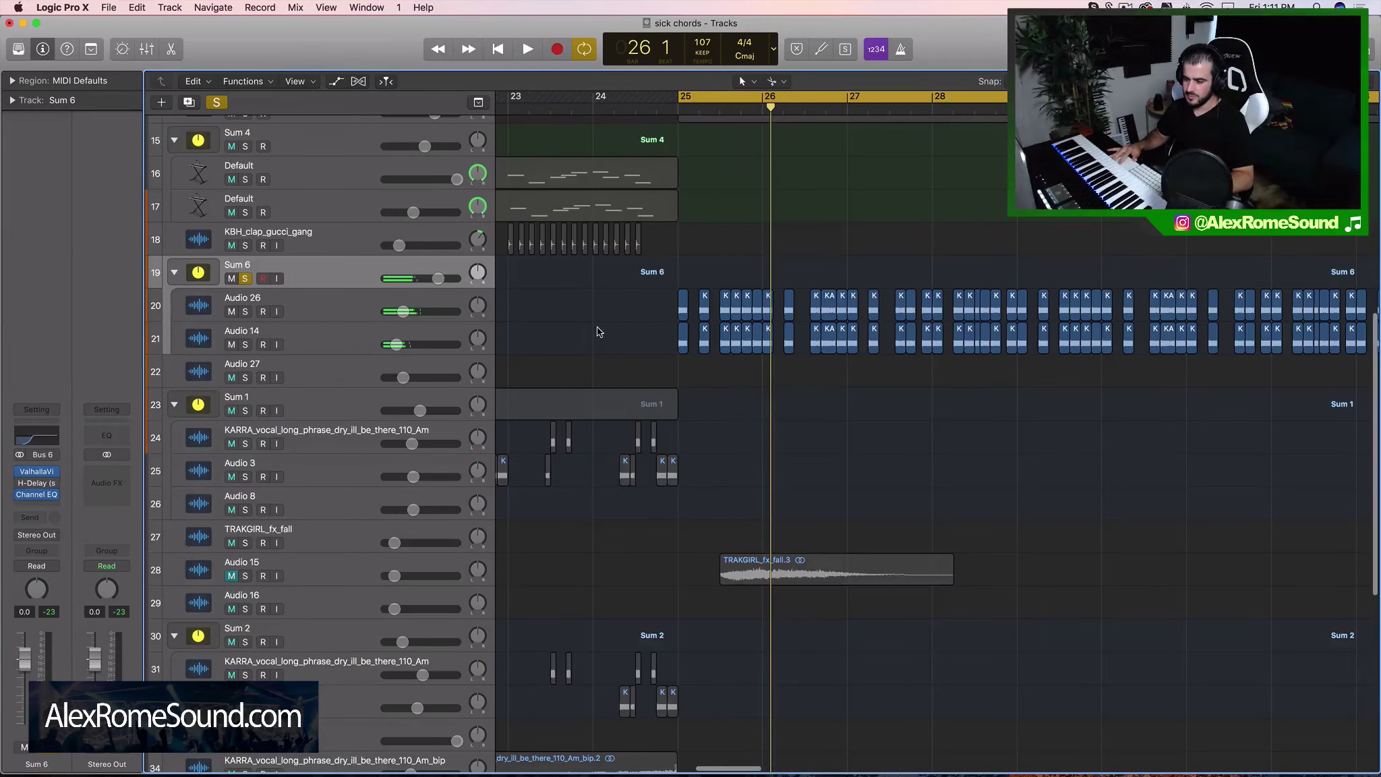
Duplicate the Audio 26 track with its channel settings to get an empty track below it in Sum 6.
key("super+Left")
key("super+Left")
key("super+Left")
key("super+Left")
key("super+Left")
key("super+Left")
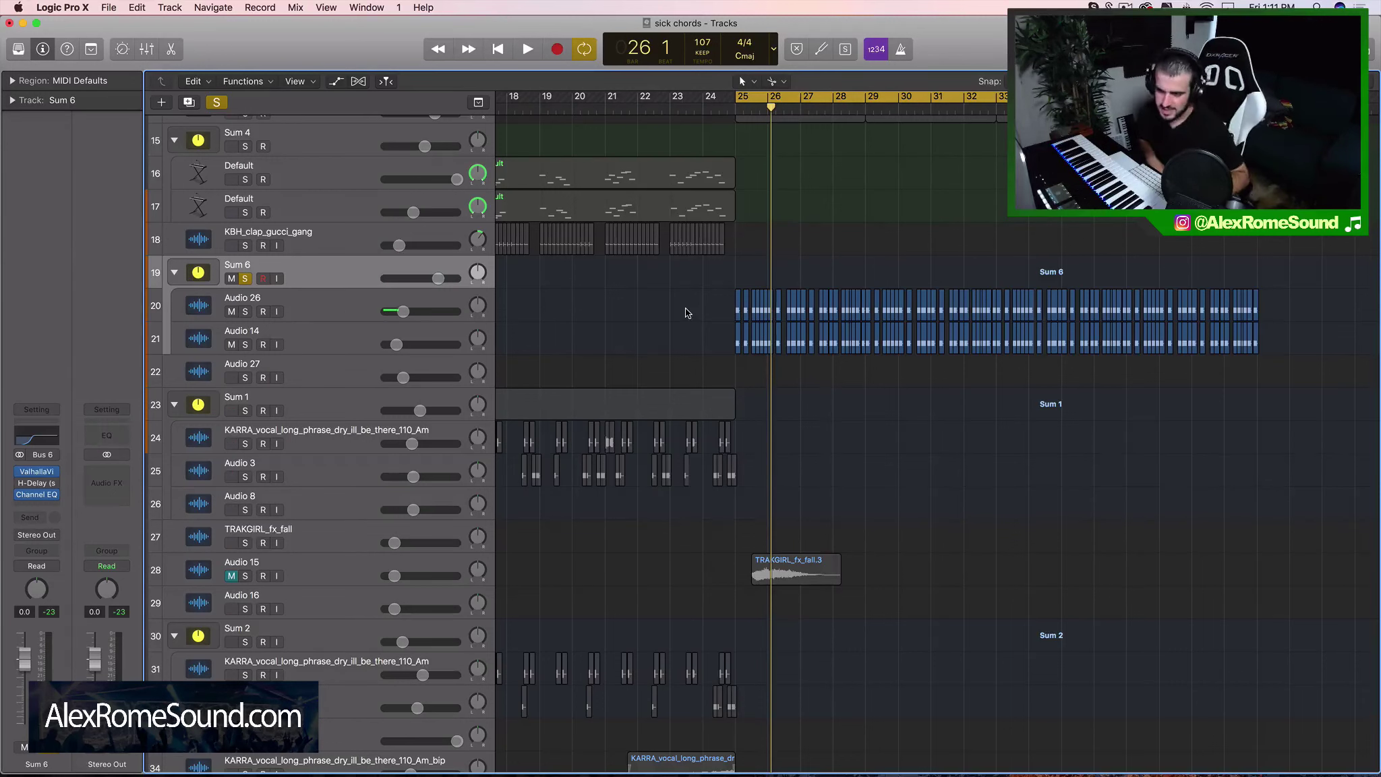
scroll(686, 312, "right", 2)
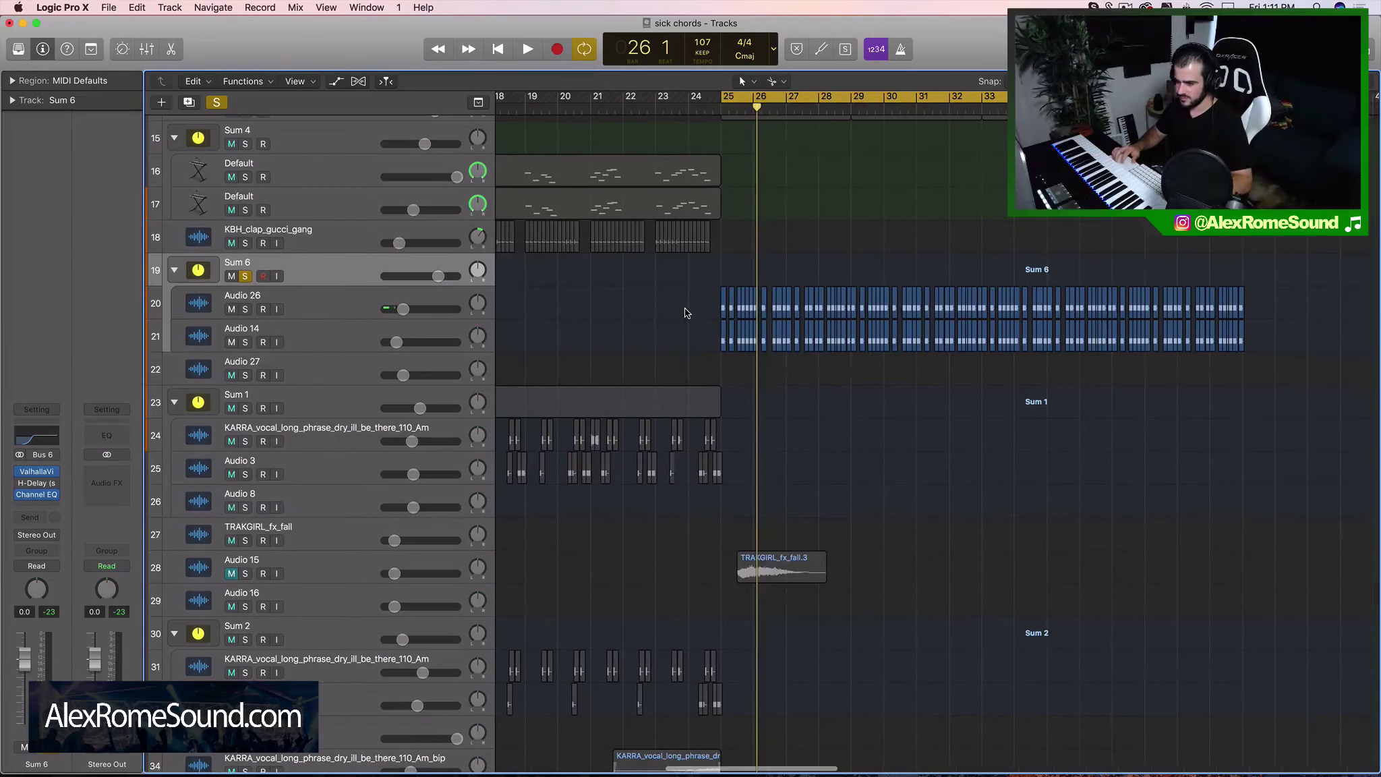
scroll(687, 313, "up", 1)
left_click(265, 313)
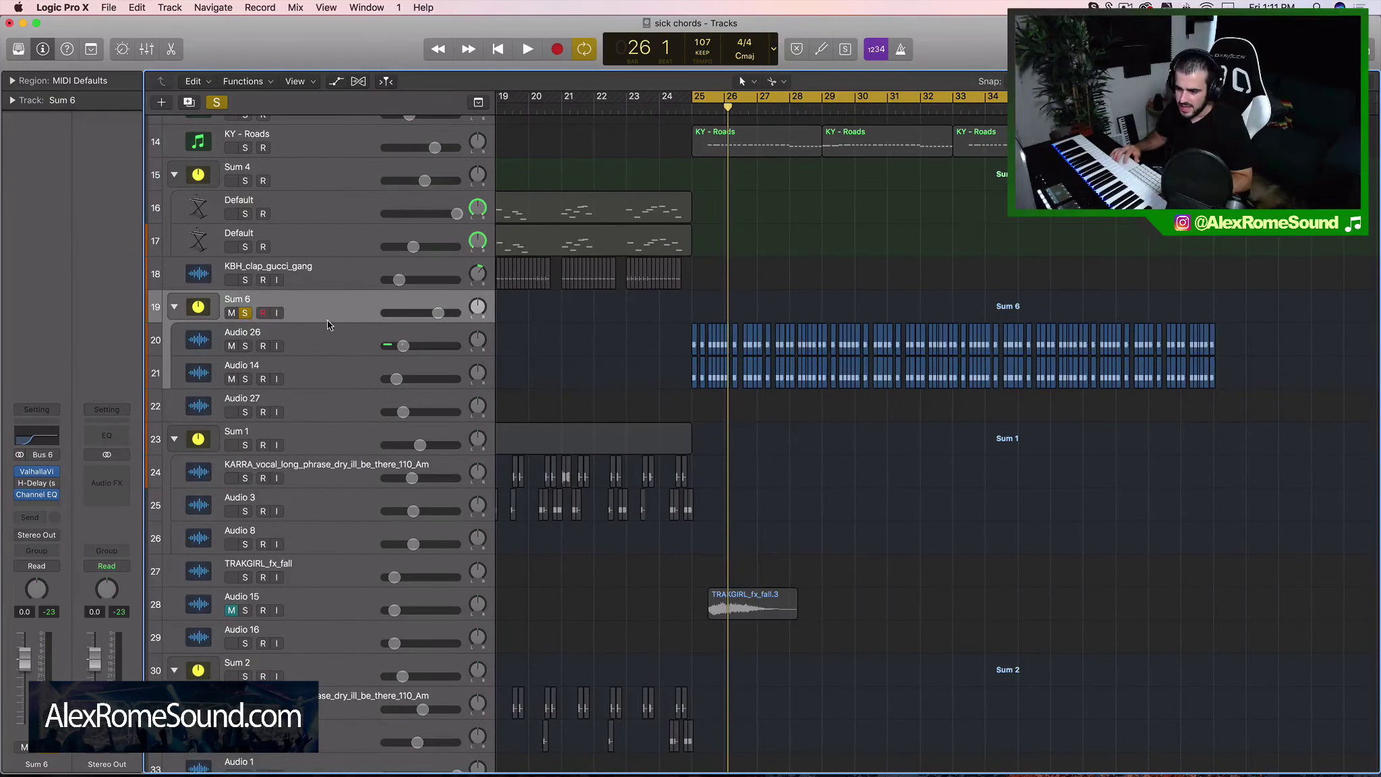
left_click(610, 347)
left_click_drag(1234, 351, 1255, 343)
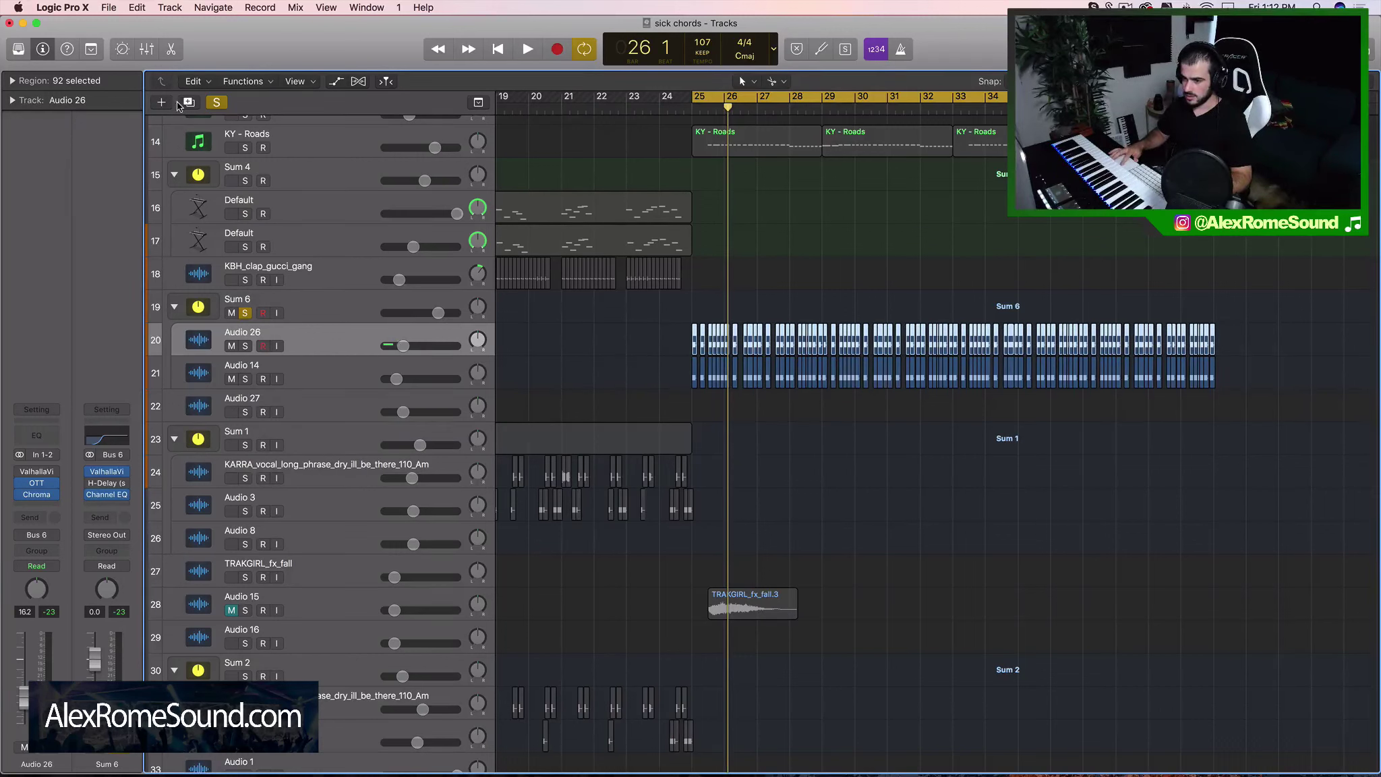
key("super+d")
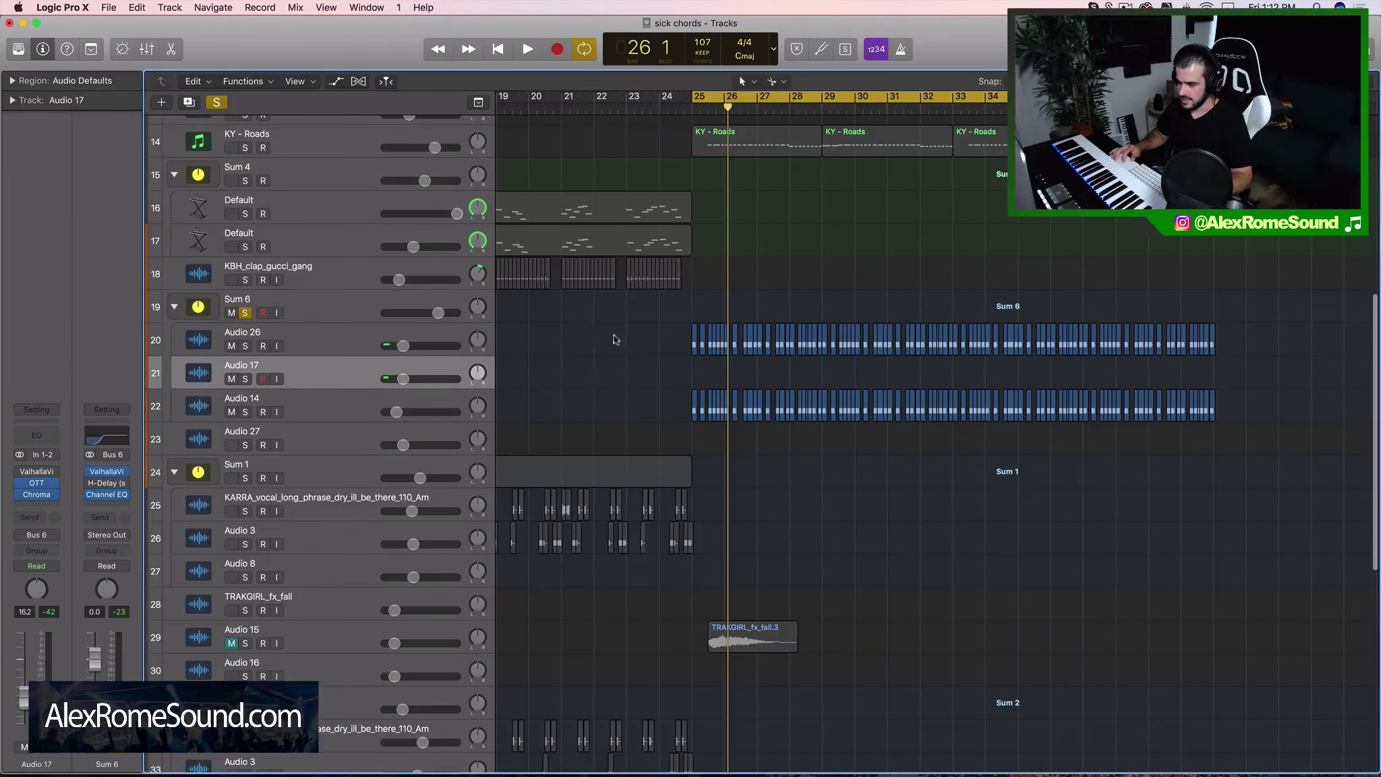
Copy one vocal chop from Audio 26 to Audio 17 at bar 25, and move Audio 17 out of and above Sum 6.
left_click_drag(887, 340, 1361, 338)
left_click_drag(1263, 345, 1241, 346)
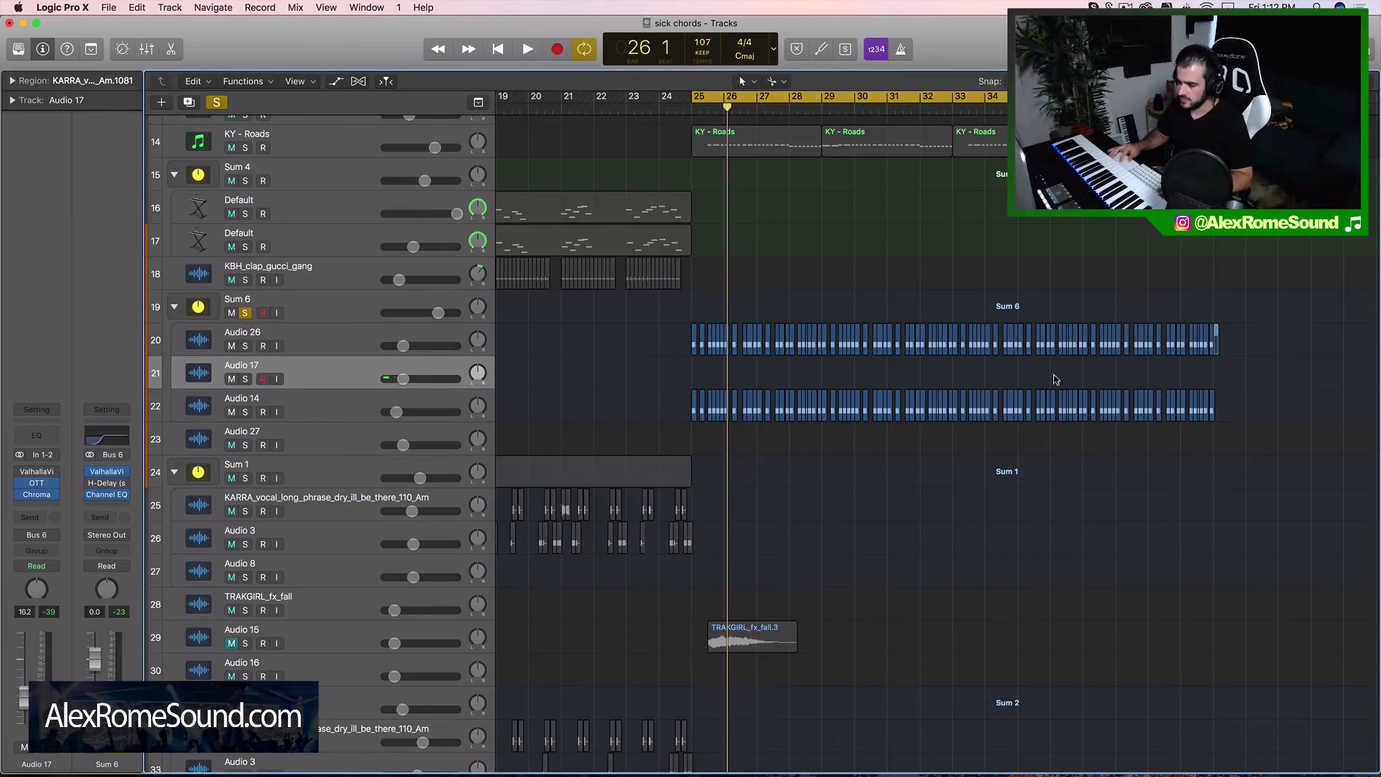
left_click_drag(1054, 380, 694, 380)
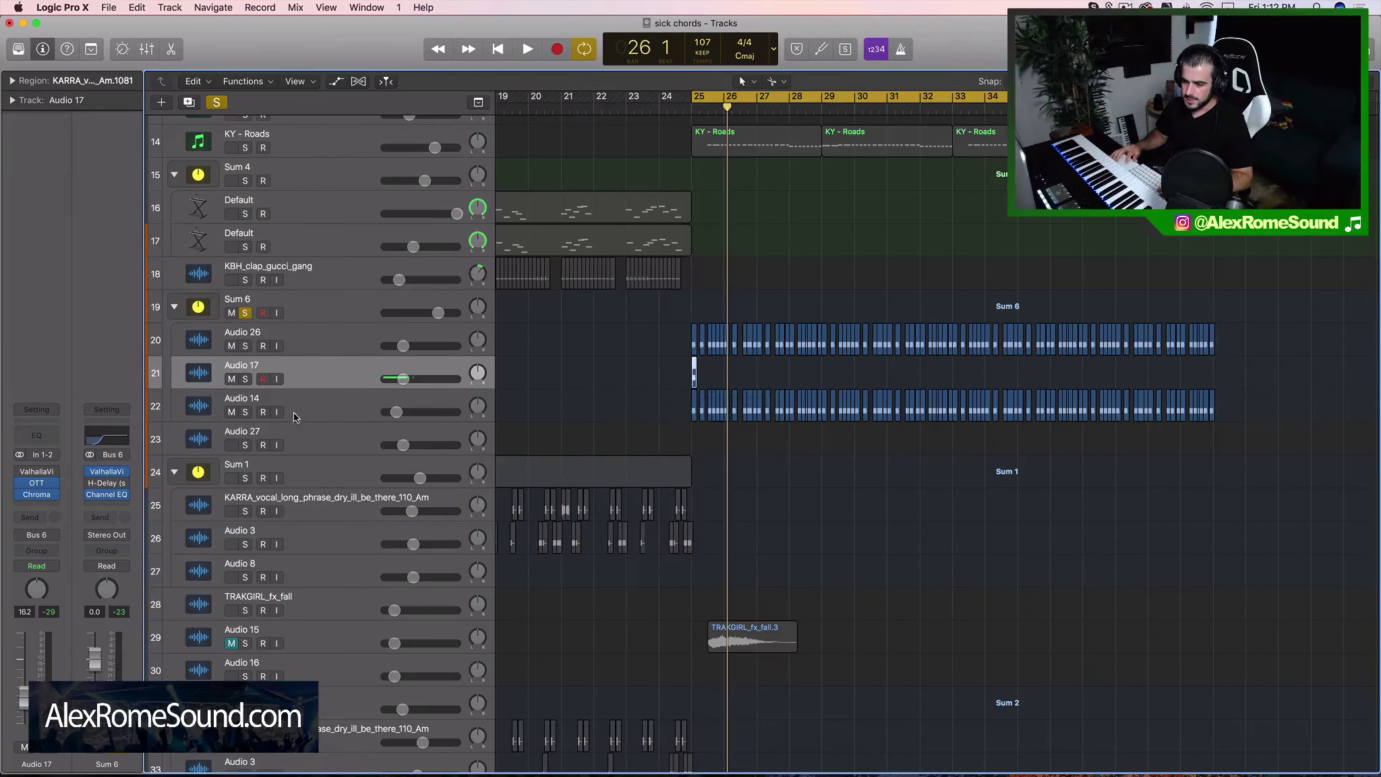
left_click_drag(344, 364, 371, 290)
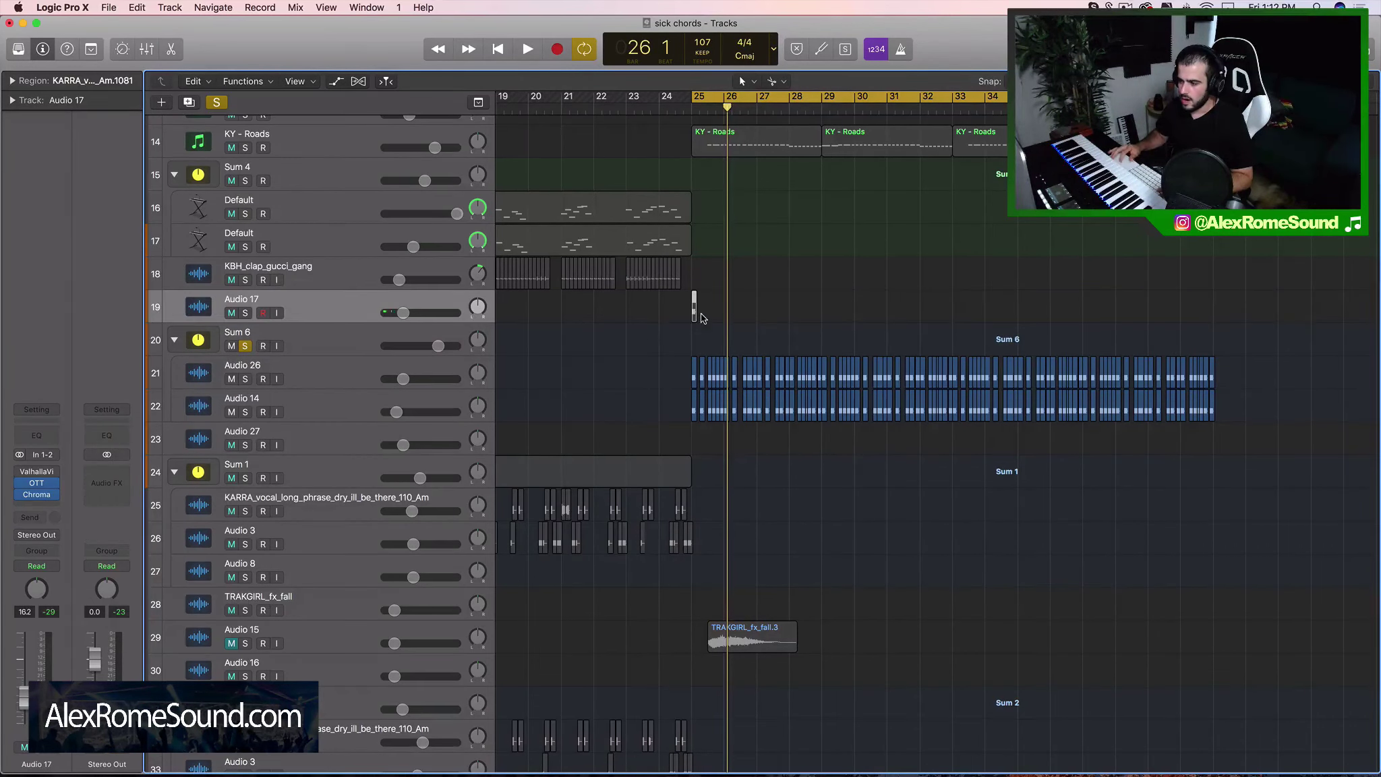
Take the Sum 6 stack out of solo and solo Audio 17 instead.
key("super+Right")
key("super+Right")
key("super+Right")
left_click(248, 345)
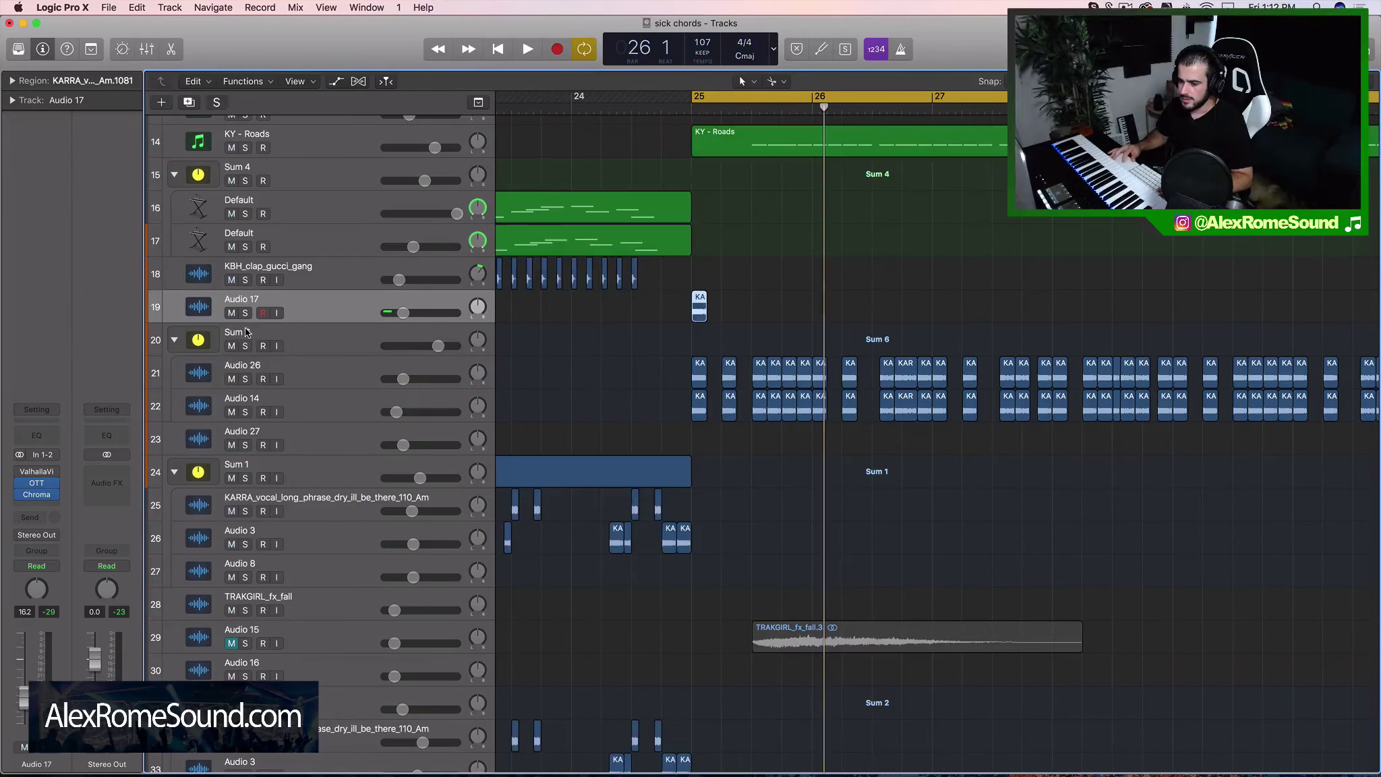
left_click(246, 314)
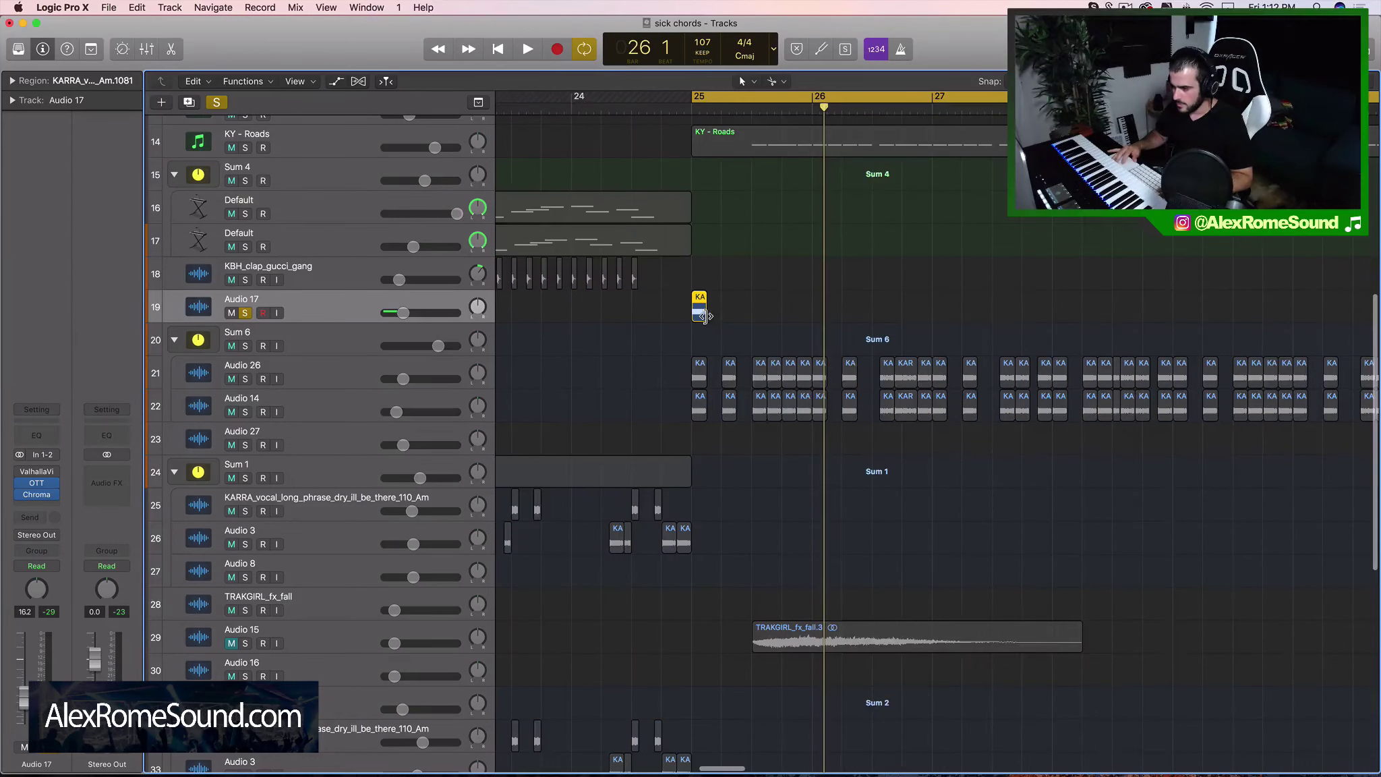
Repeat the vocal chop on Audio 17 at beat 2 of bar 25 and four times back-to-back from beat 3, and play the pattern.
key("super+Right")
key("super+Right")
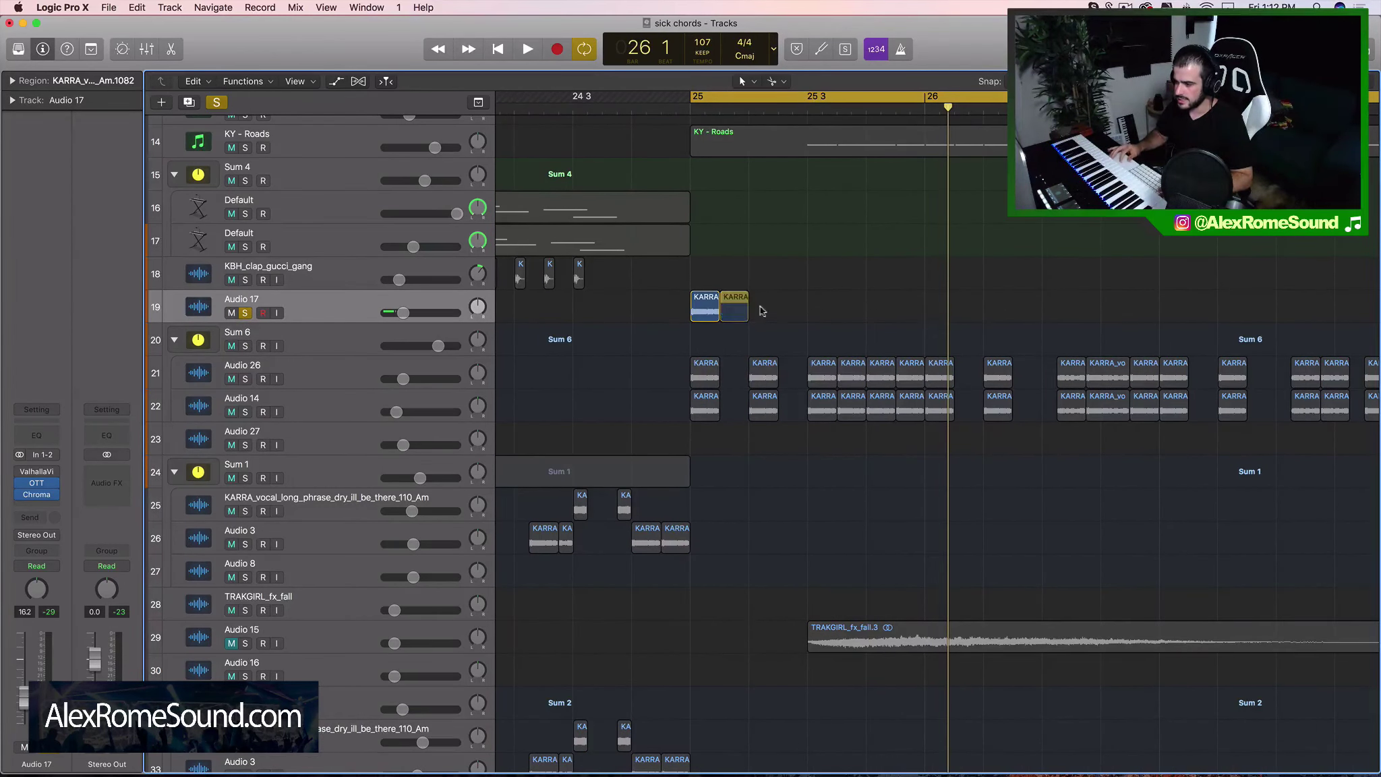
left_click_drag(761, 308, 828, 313)
key("super+r")
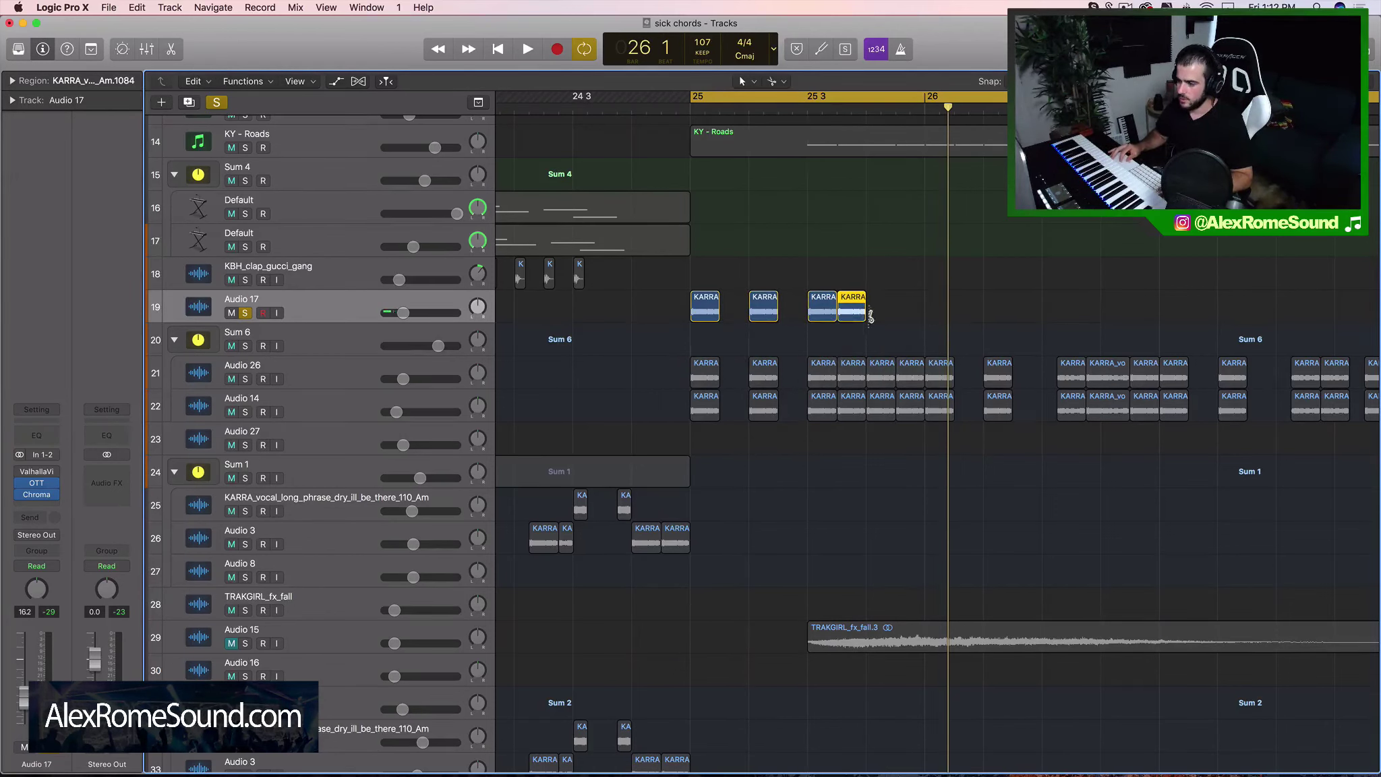
key("space")
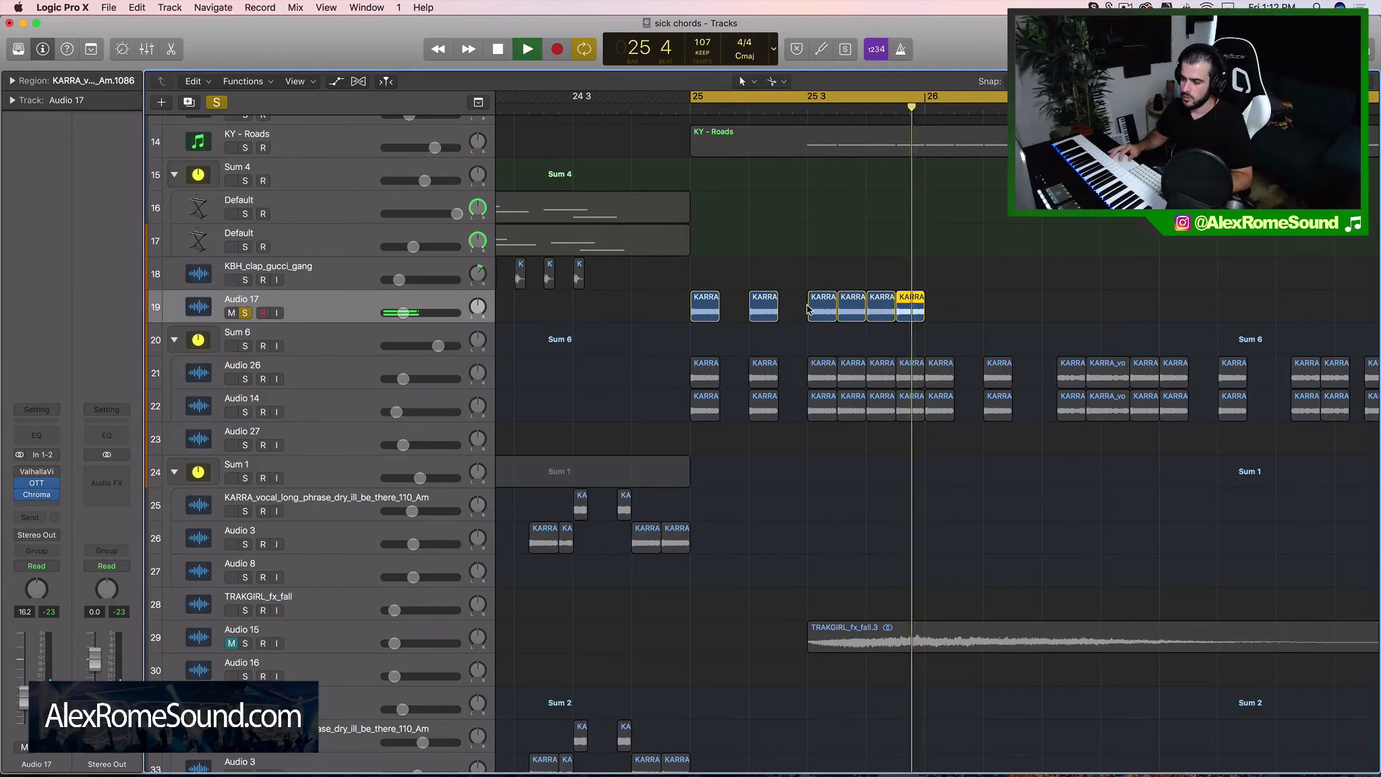
Transpose the first two of the four back-to-back vocal chops on Audio 17 by +1 and the last by -3, playing the pattern.
key("space")
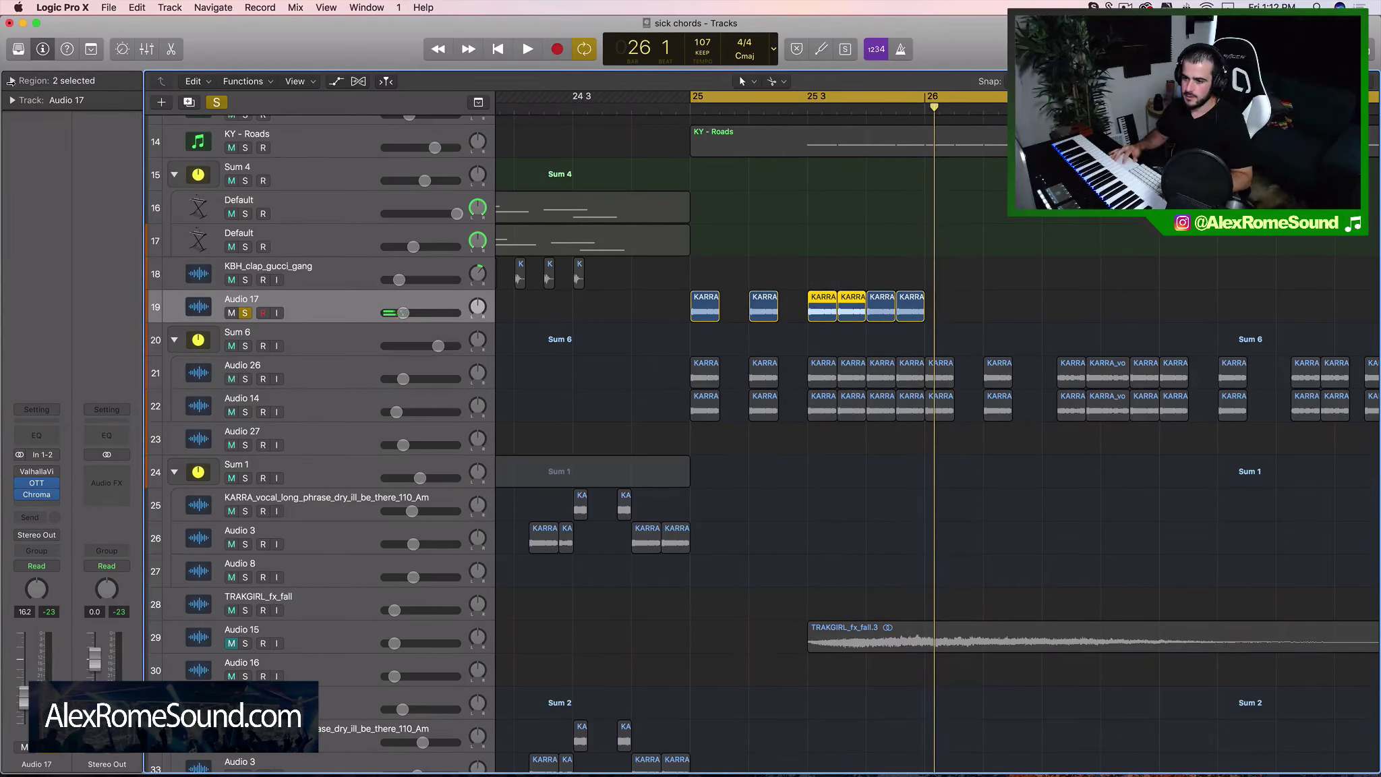
left_click(12, 80)
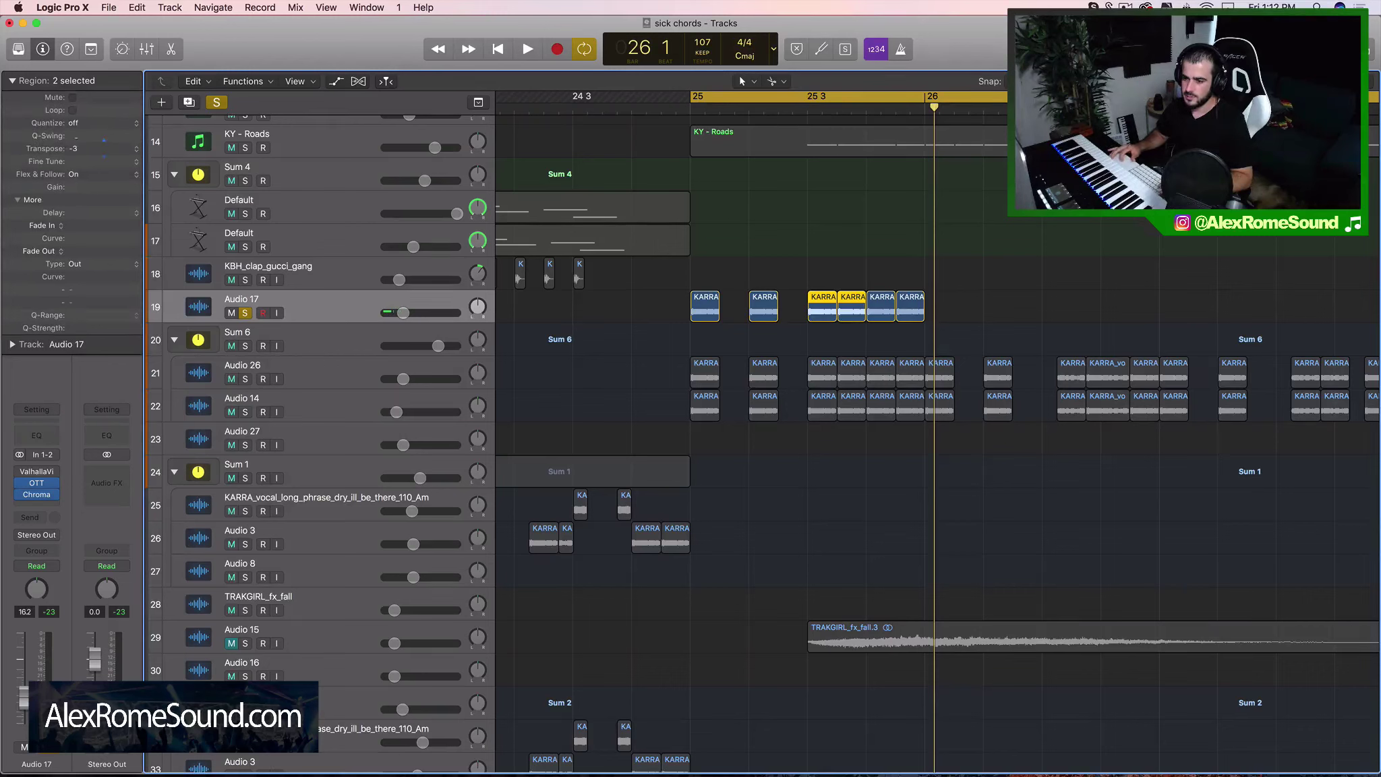
key("space")
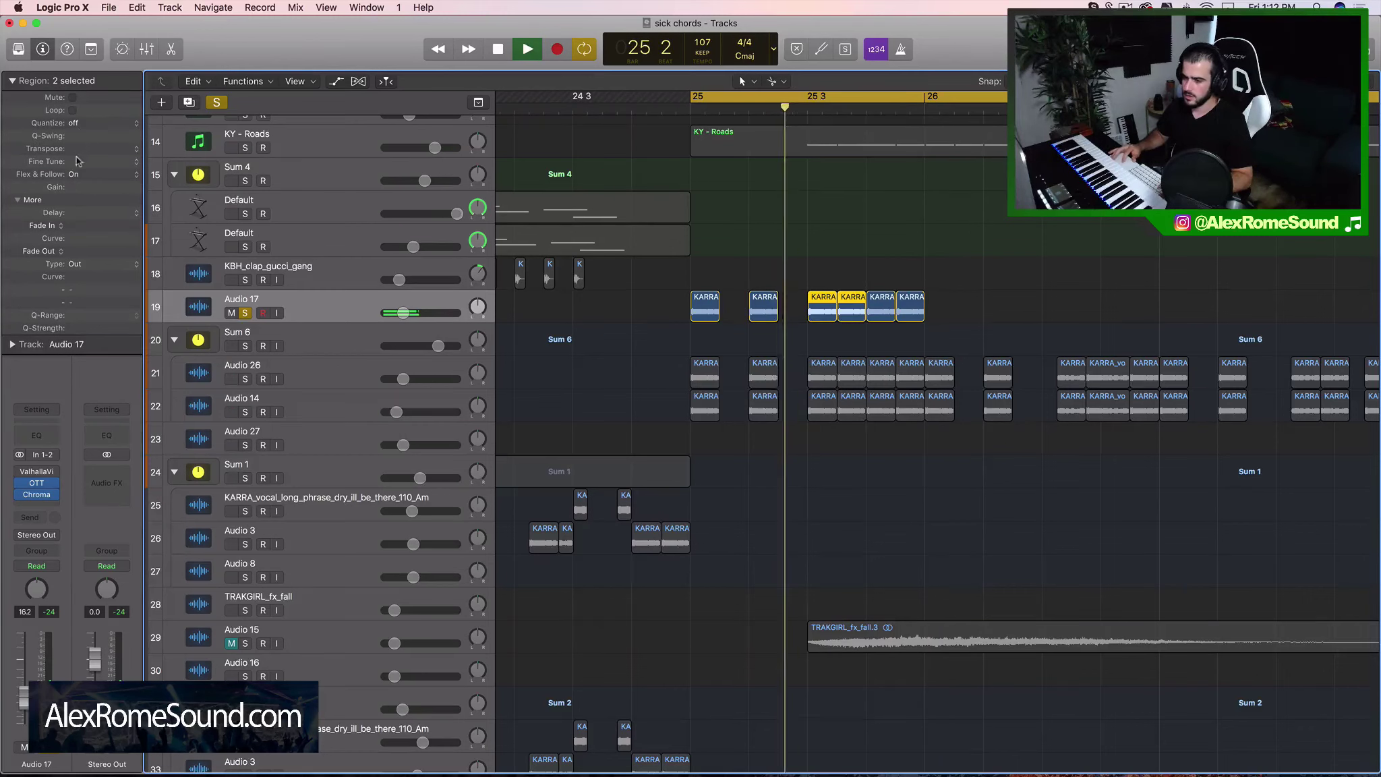
key("space")
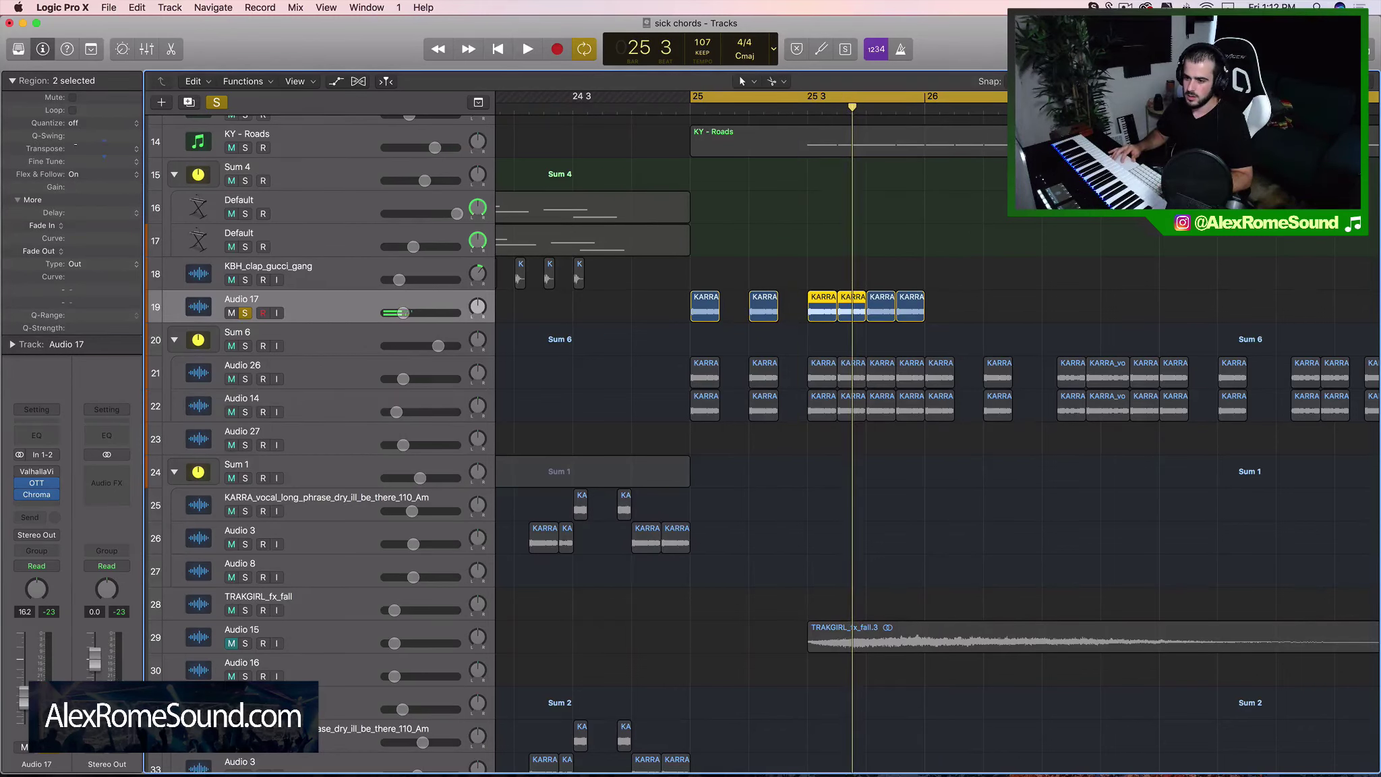
key("space")
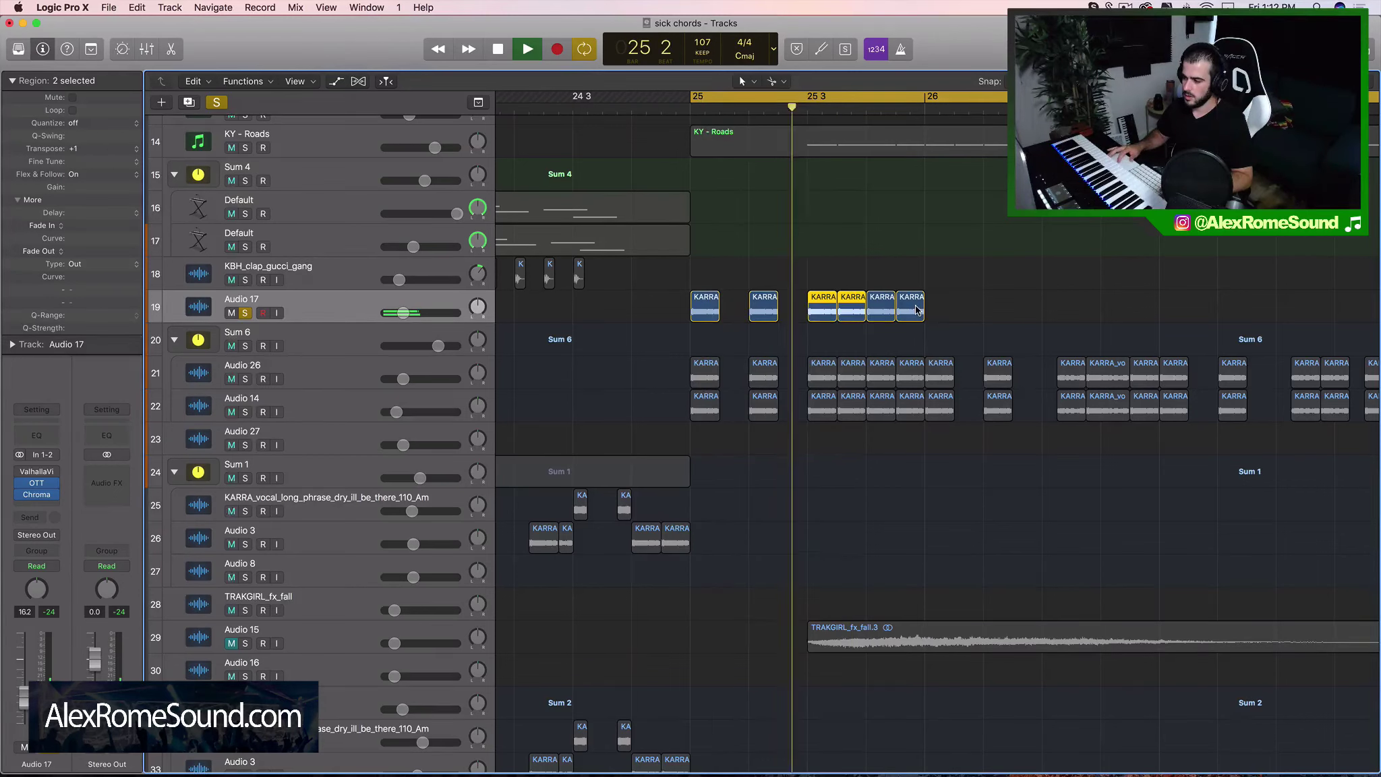
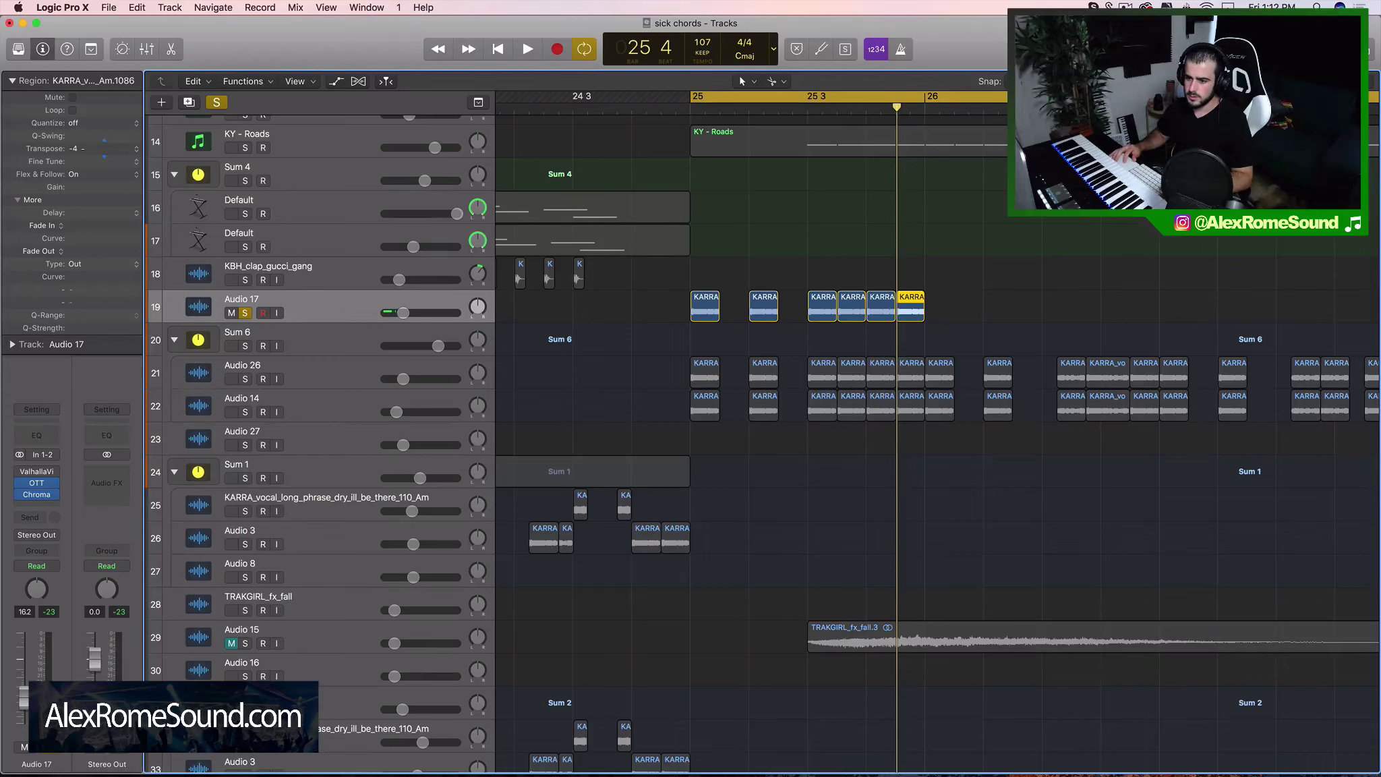
key("space")
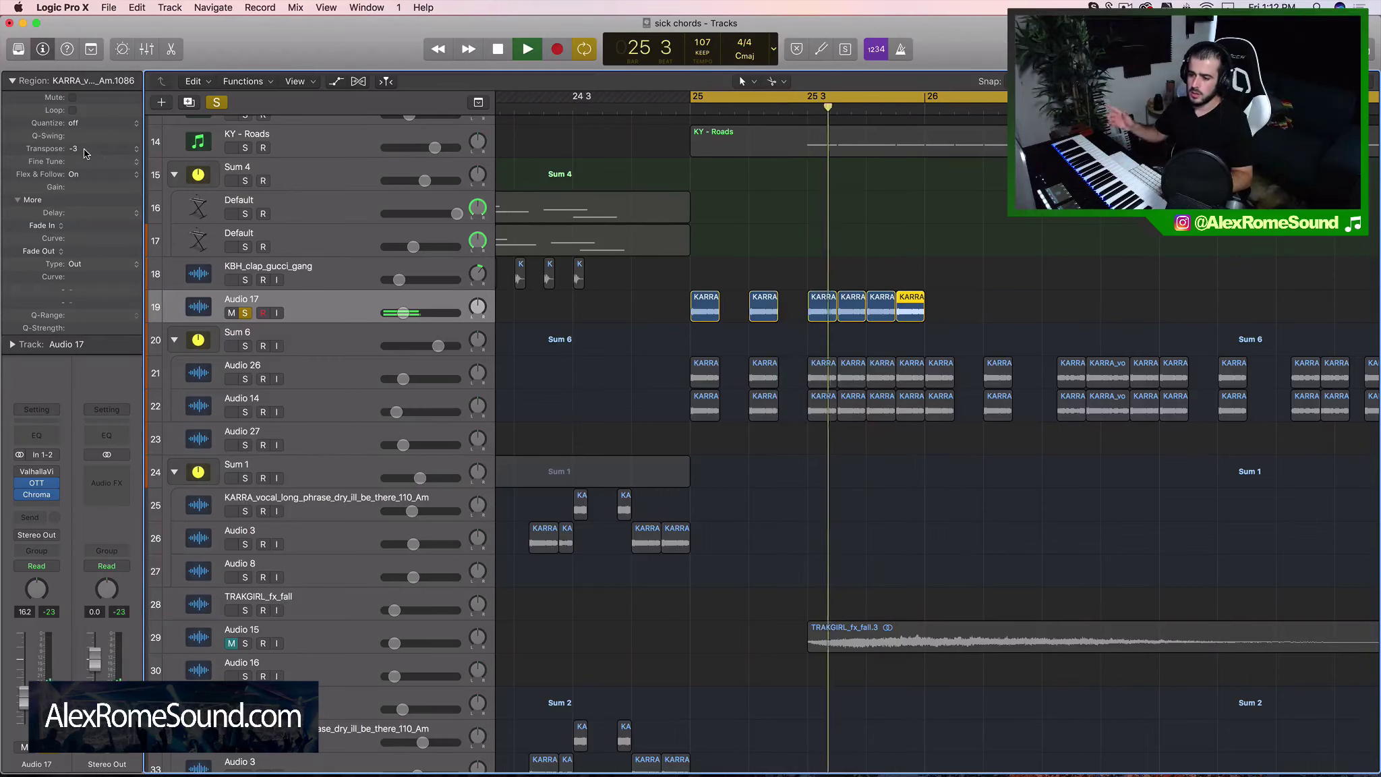
key("space")
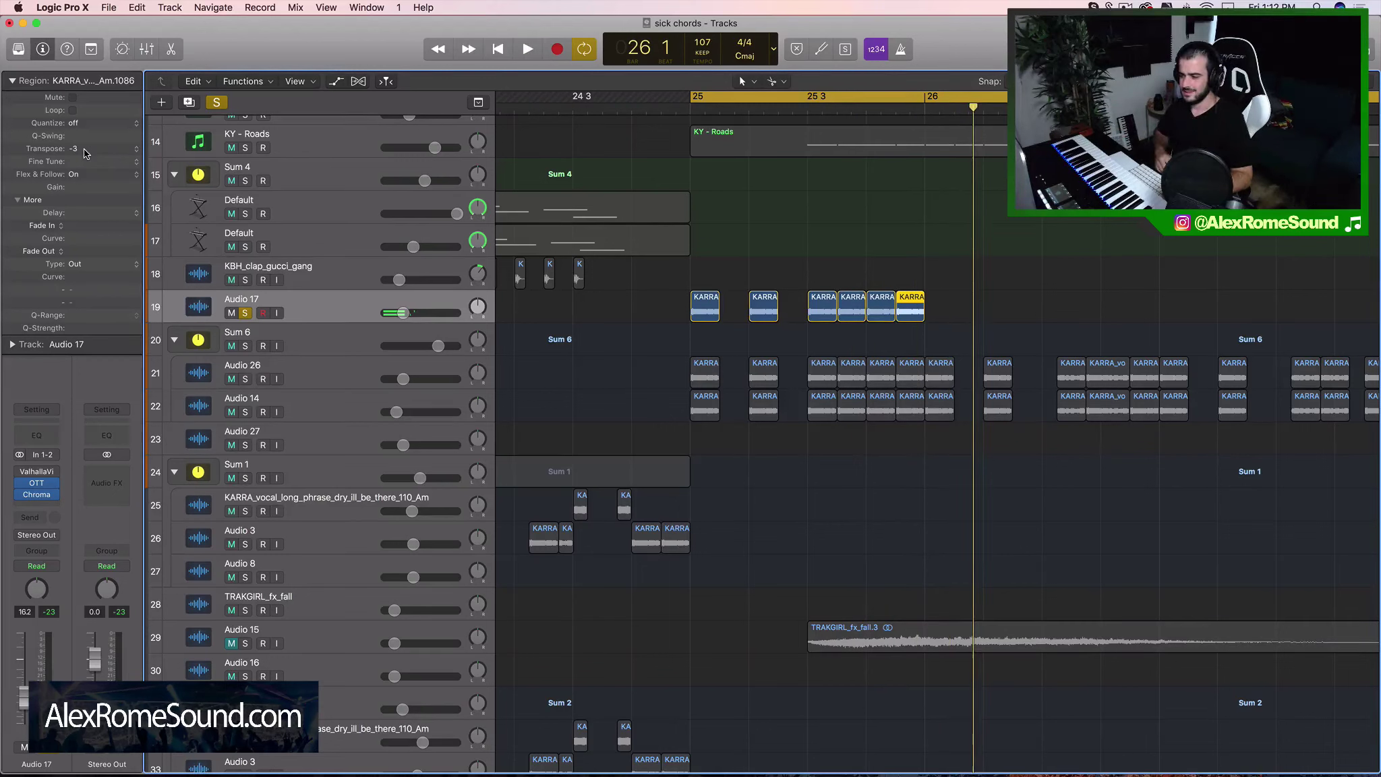
Delete all the demonstration vocal chops from Audio 17 and take the track out of solo.
left_click_drag(972, 314, 639, 271)
key("Delete")
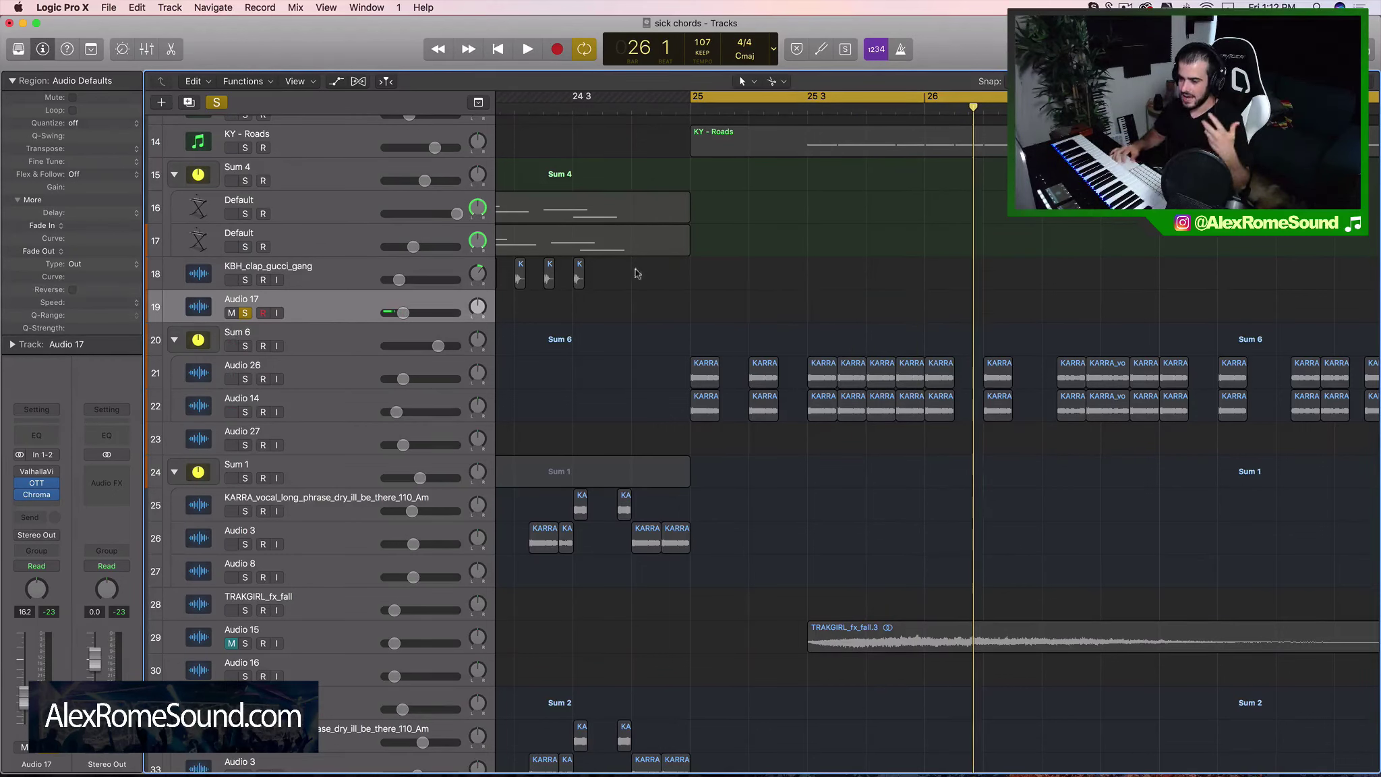
left_click(245, 313)
Play the full arrangement from bar 23 into the drop and raise the Sum 6 stack's volume slightly.
scroll(716, 365, "down", 5)
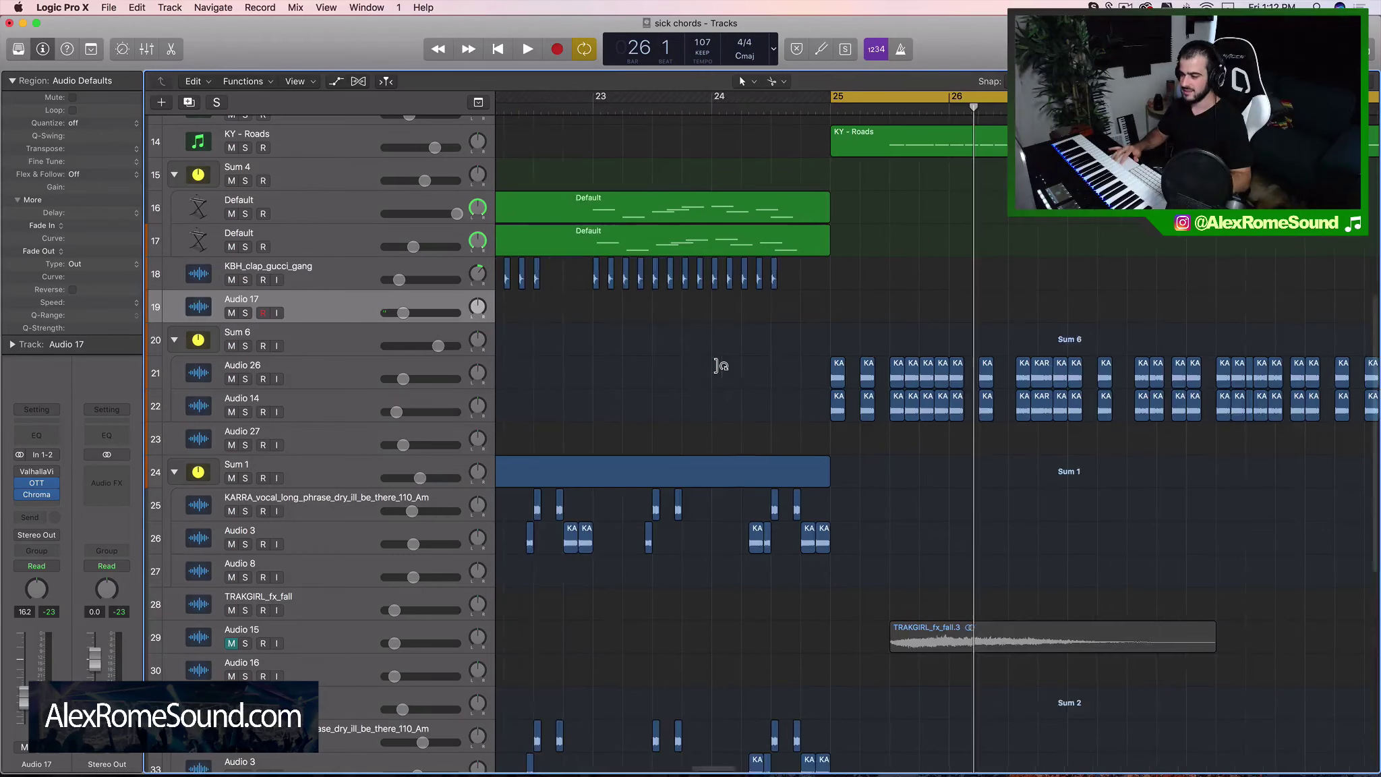
scroll(716, 365, "down", 5)
scroll(605, 120, "up", 1)
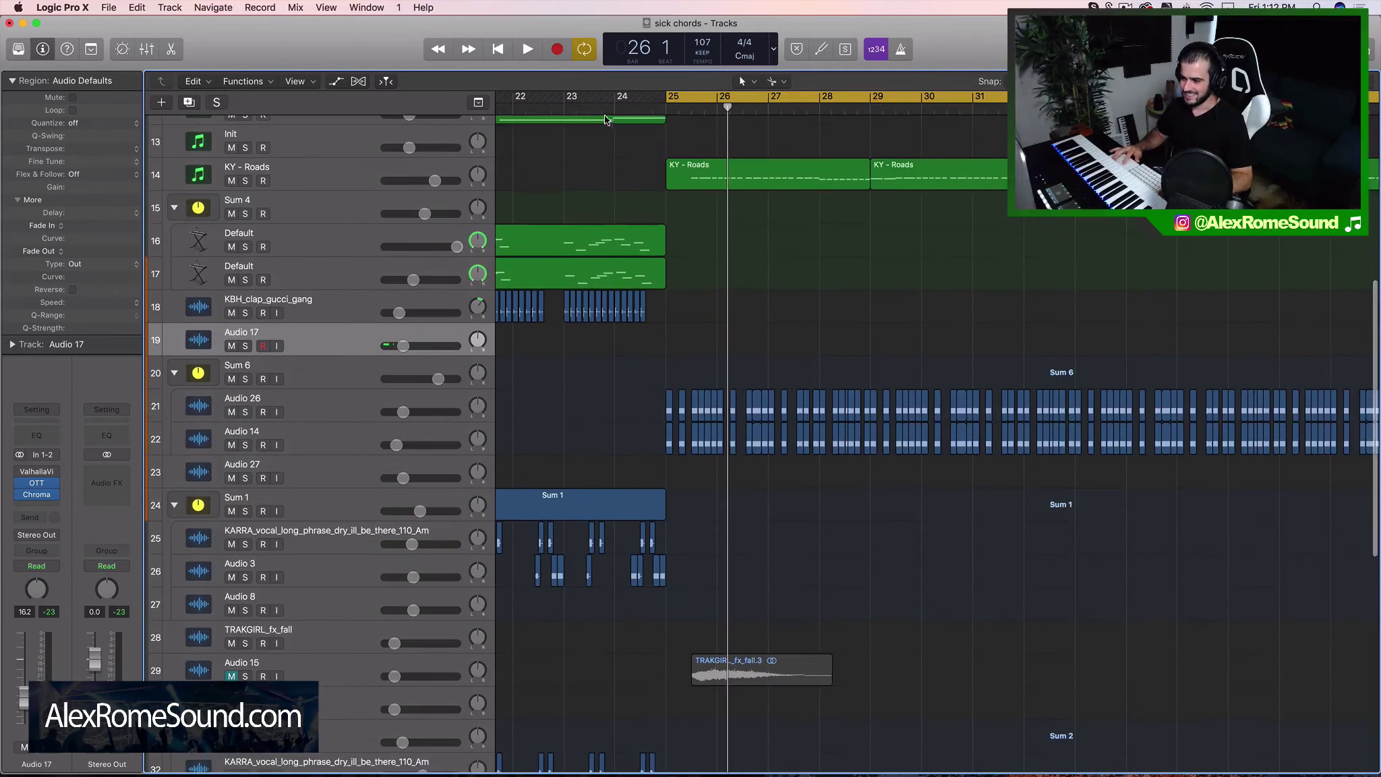
left_click_drag(567, 101, 565, 101)
key("space")
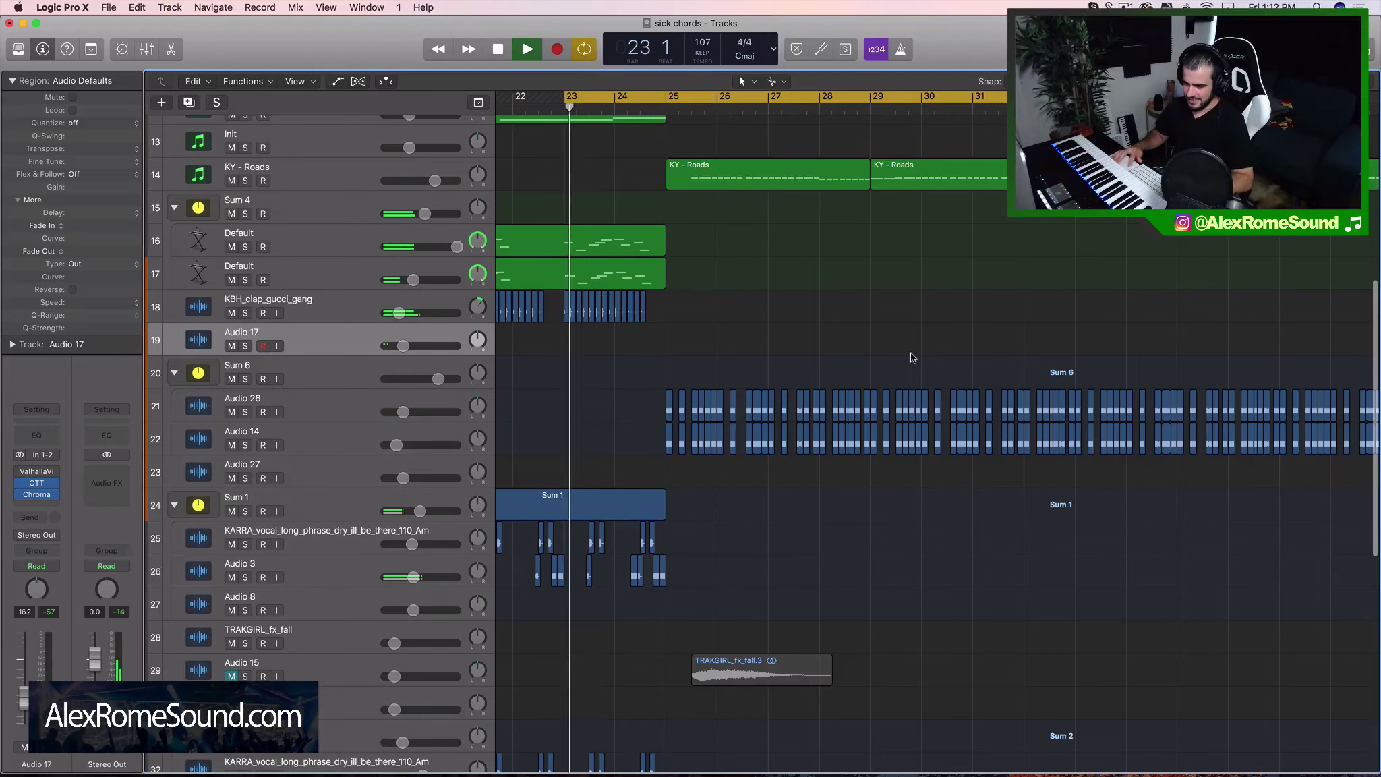
scroll(793, 337, "down", 1)
scroll(793, 338, "down", 1)
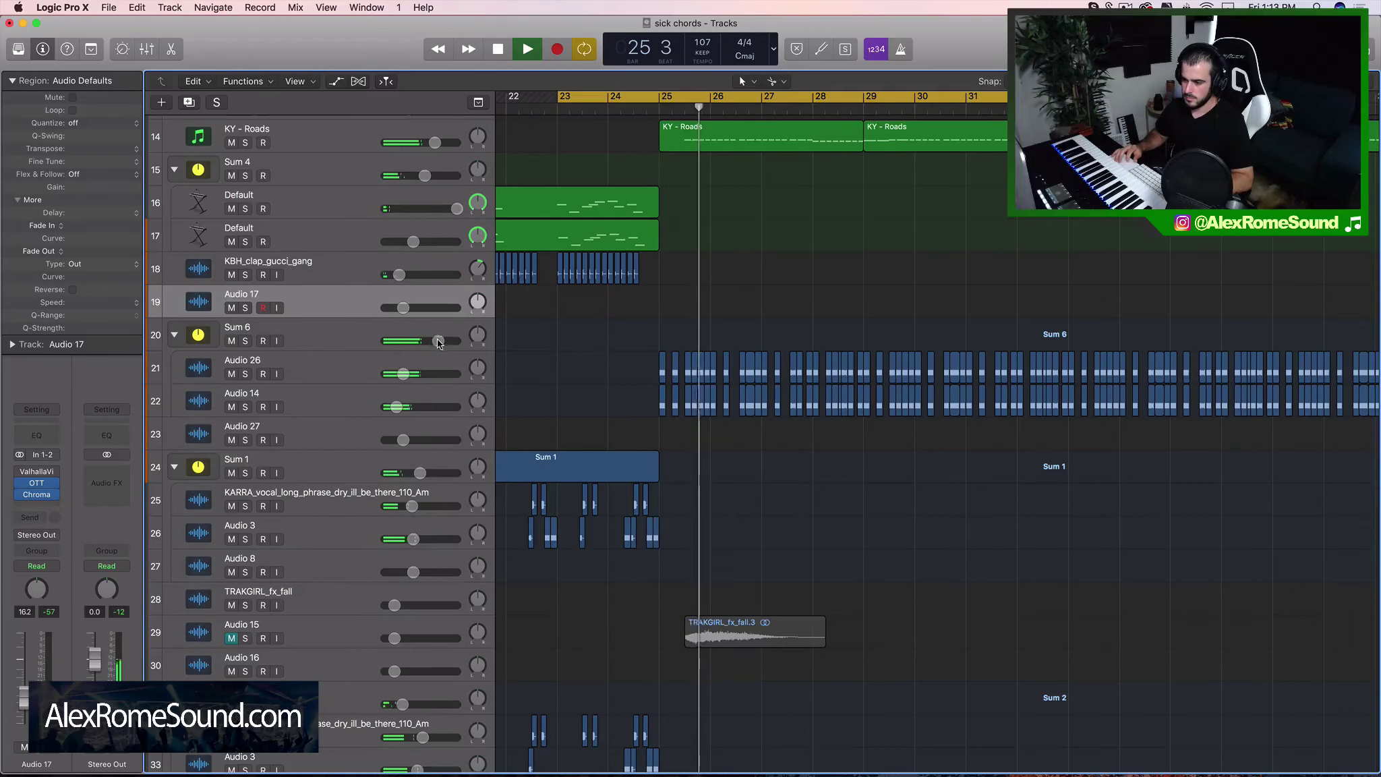
left_click_drag(441, 342, 445, 344)
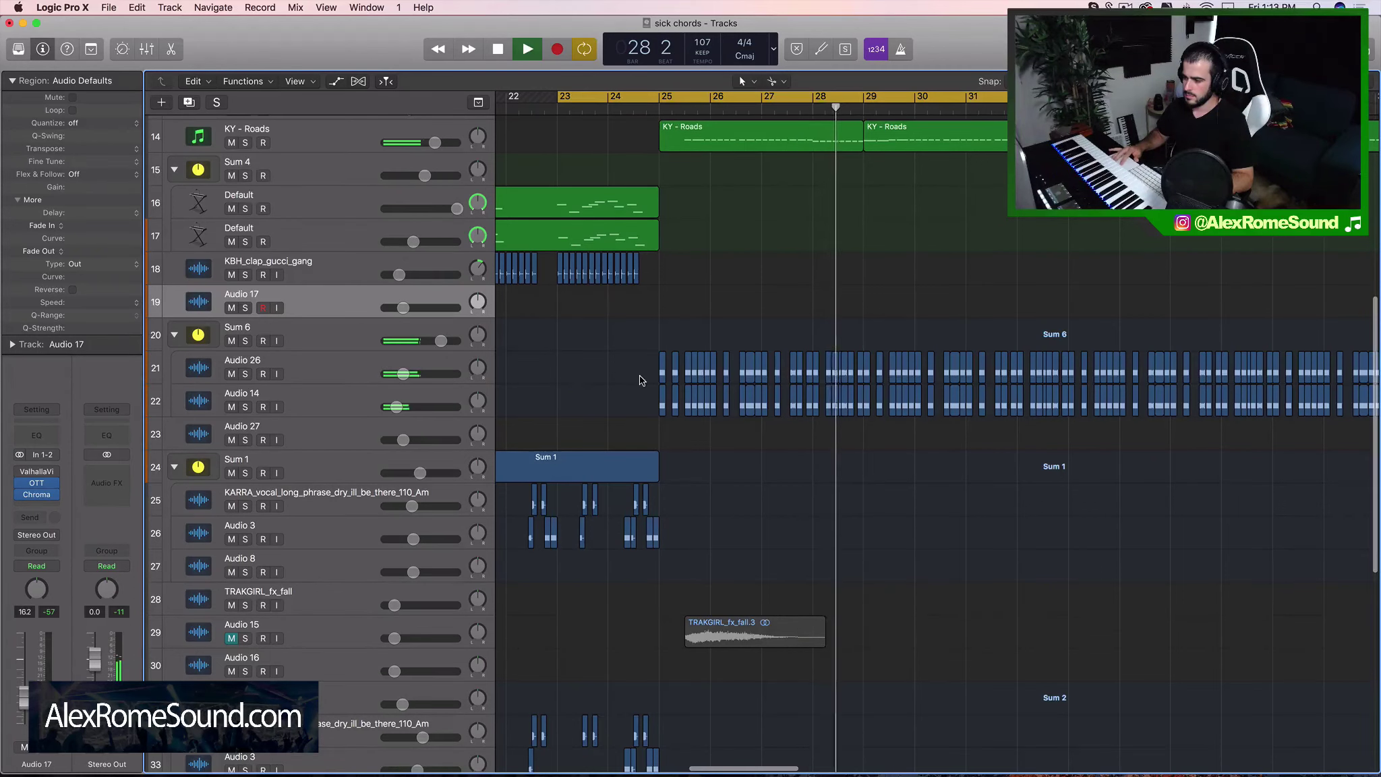
Extend the end of the cycle range to bar 41 so it covers the whole drop, and stop playback.
scroll(641, 381, "down", 5)
scroll(642, 381, "right", 3)
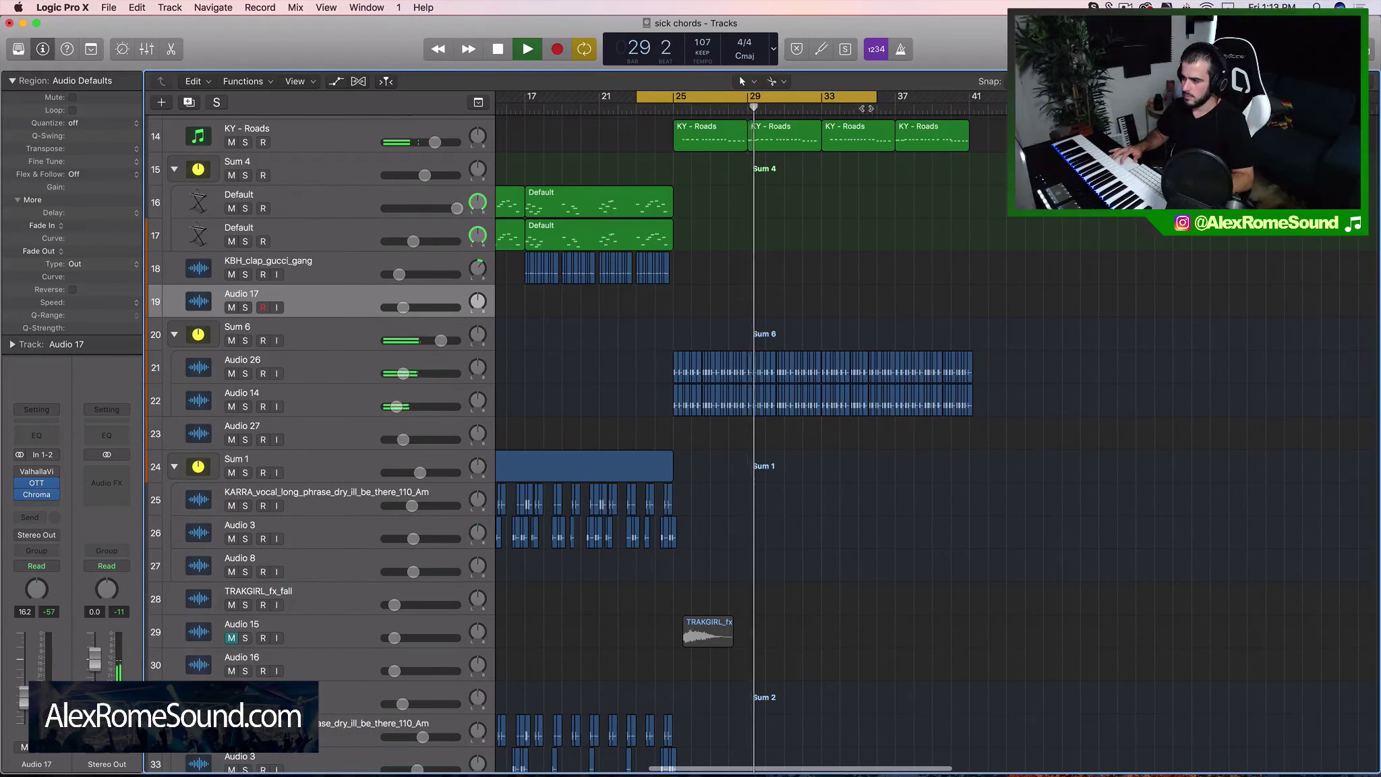
left_click_drag(900, 108, 969, 101)
scroll(937, 137, "up", 2)
scroll(937, 137, "up", 3)
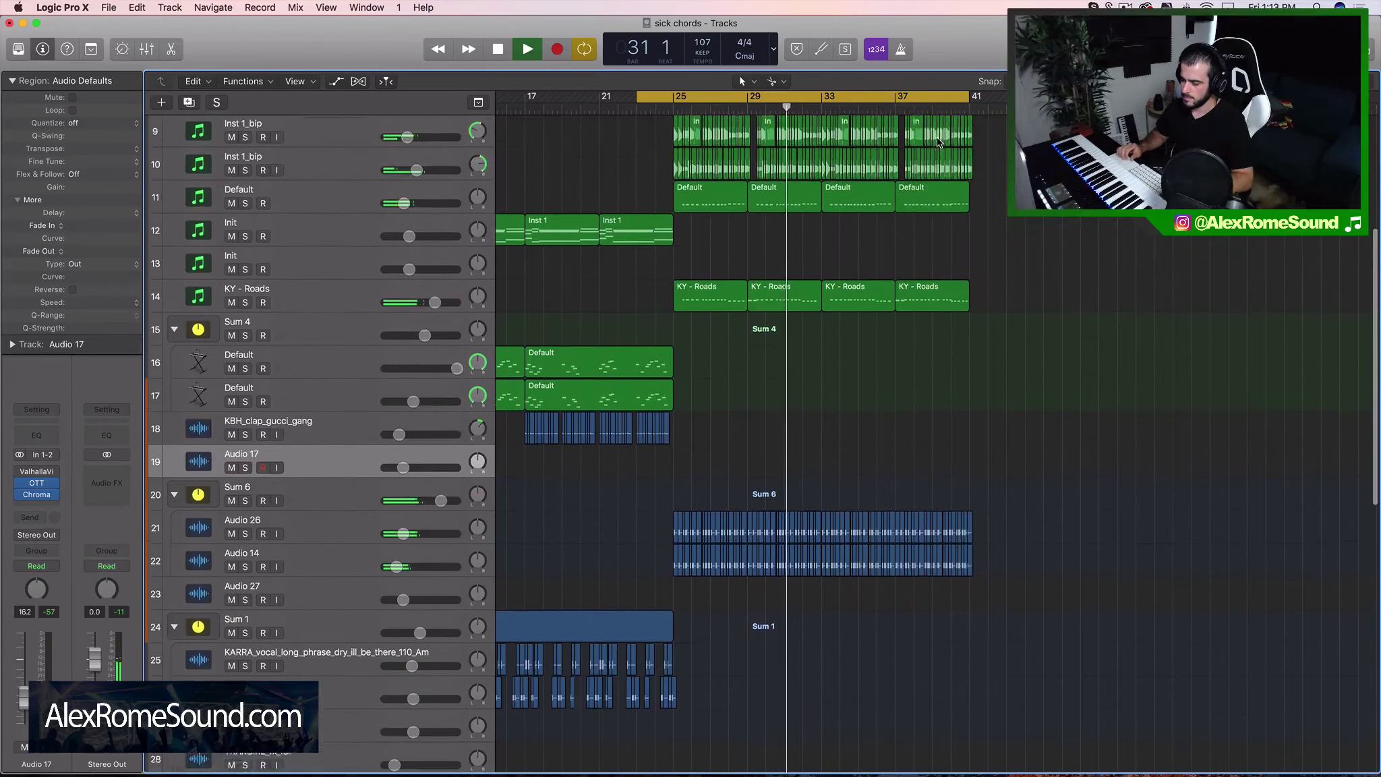
key("space")
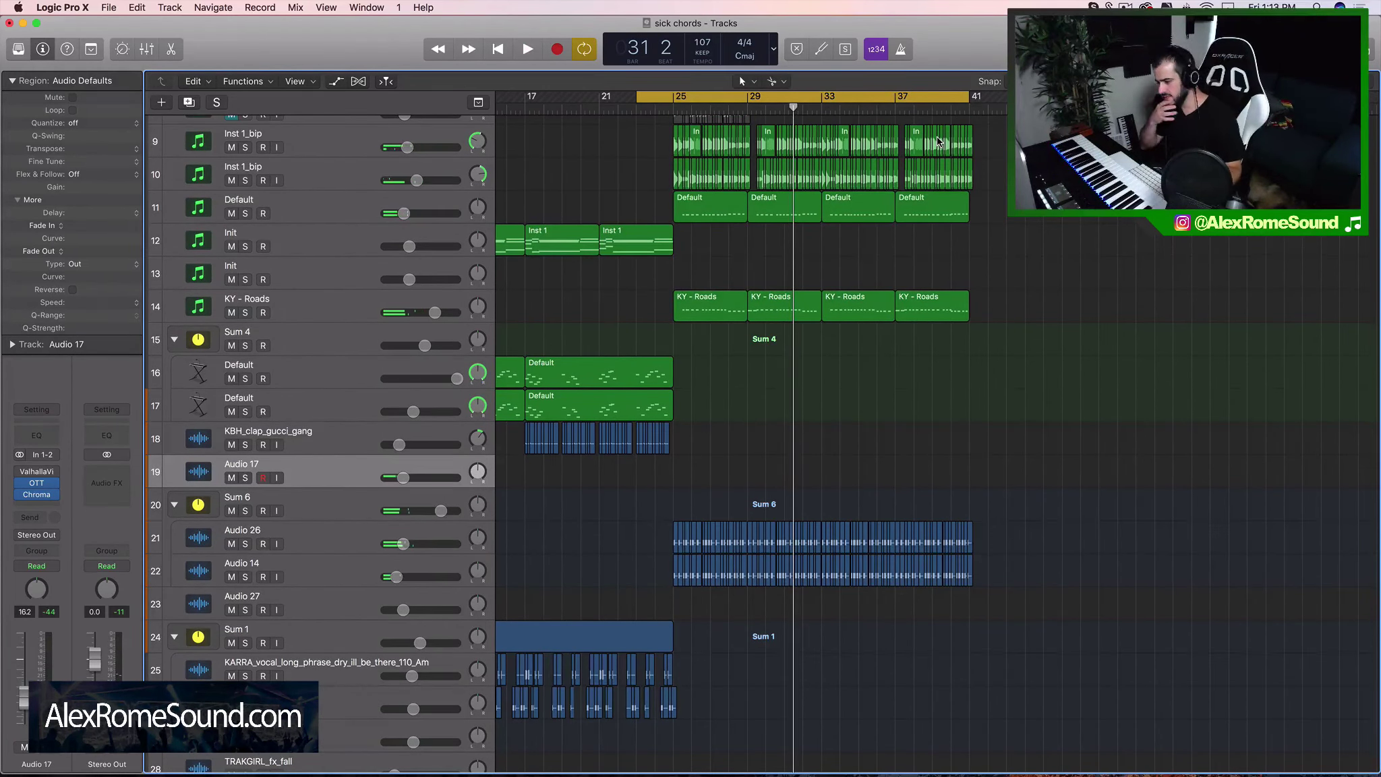
Add a Channel EQ to the Stereo Out, play the drop with its analyzer, and move the 2500 Hz band to 430 Hz.
left_click(120, 443)
key("space")
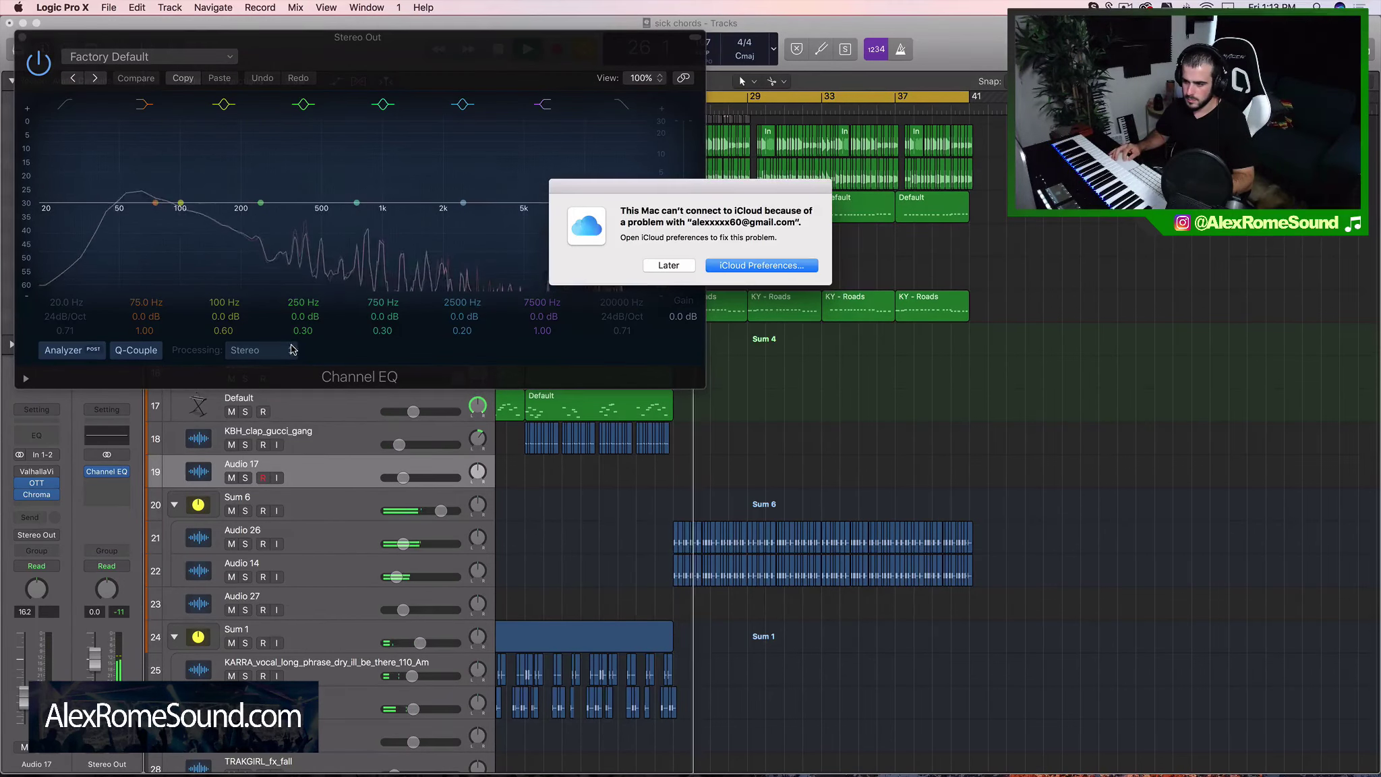
left_click(668, 265)
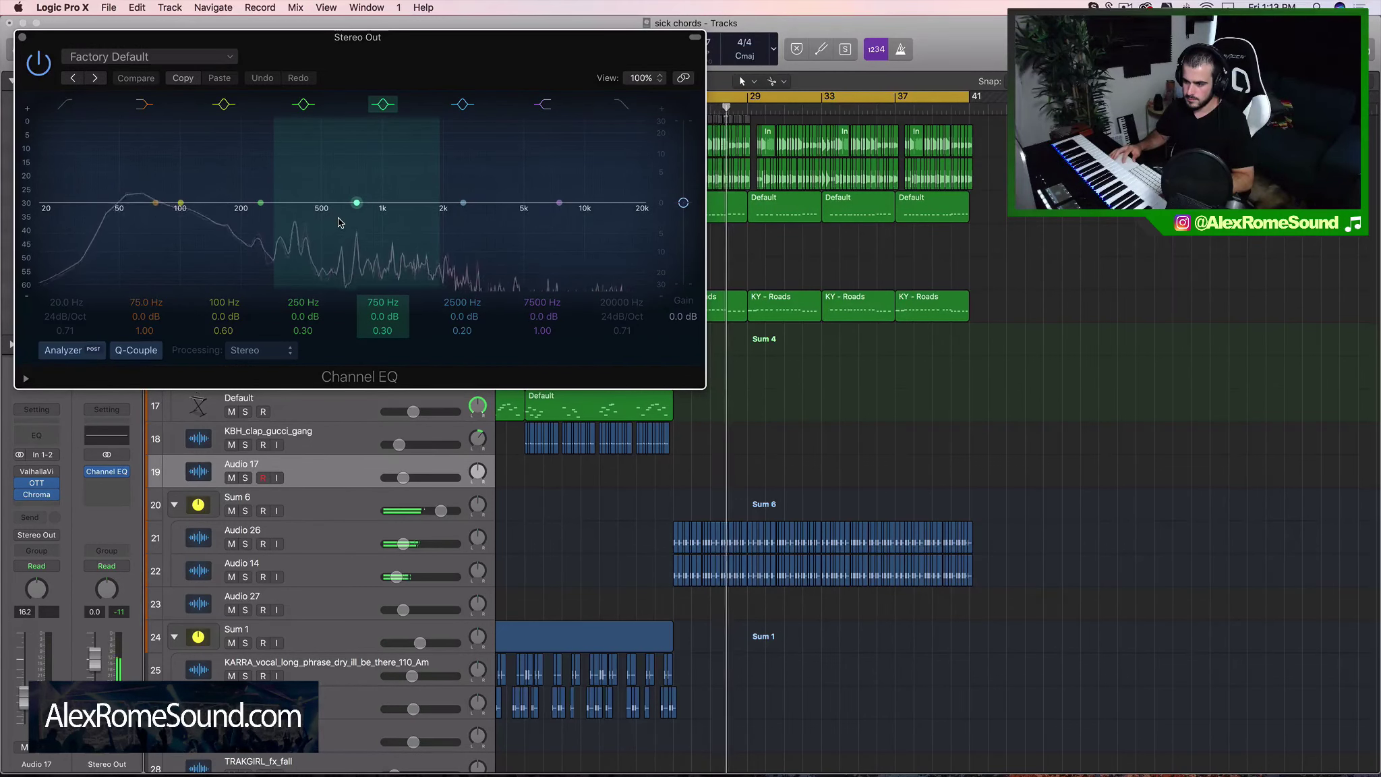
left_click_drag(463, 202, 308, 211)
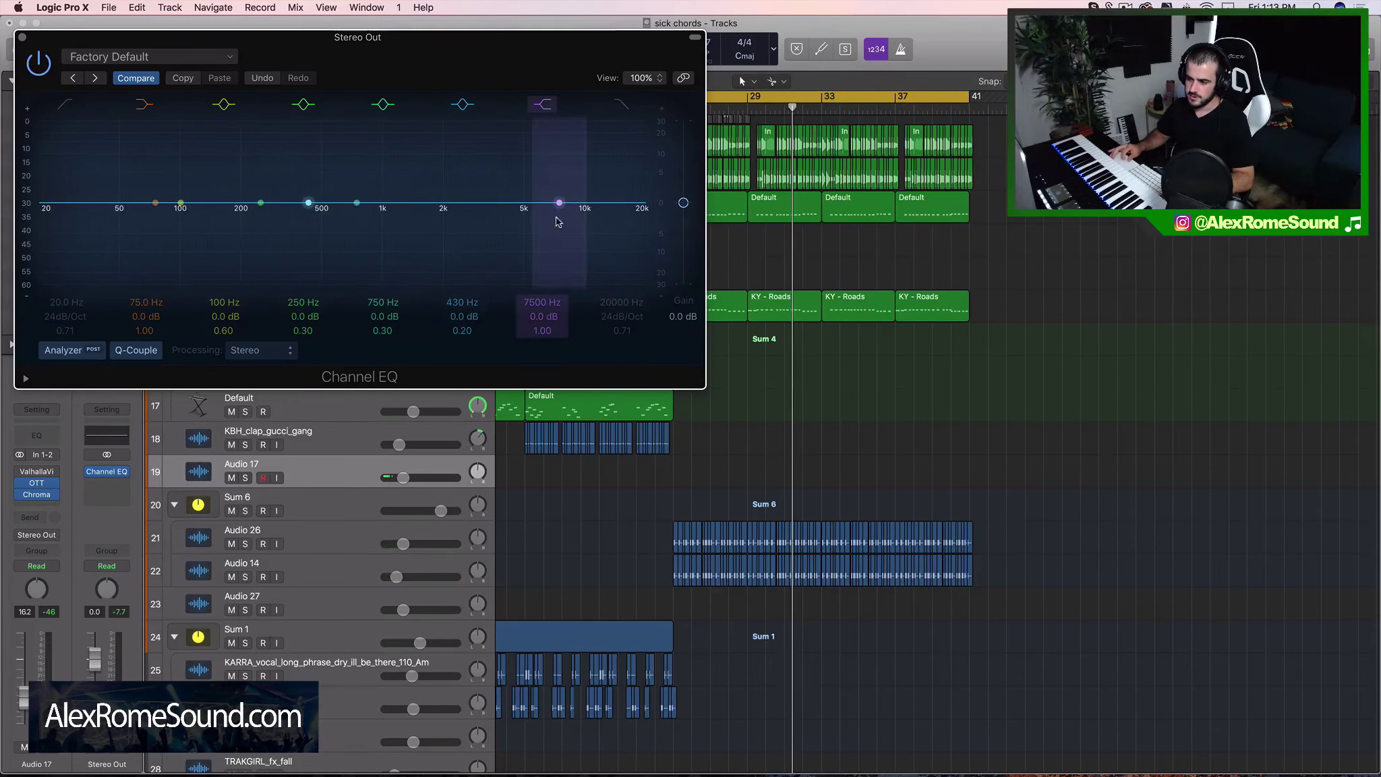
left_click(22, 38)
Set the start of the cycle range to bar 25, where the drop begins.
scroll(796, 422, "down", 10)
scroll(797, 425, "up", 20)
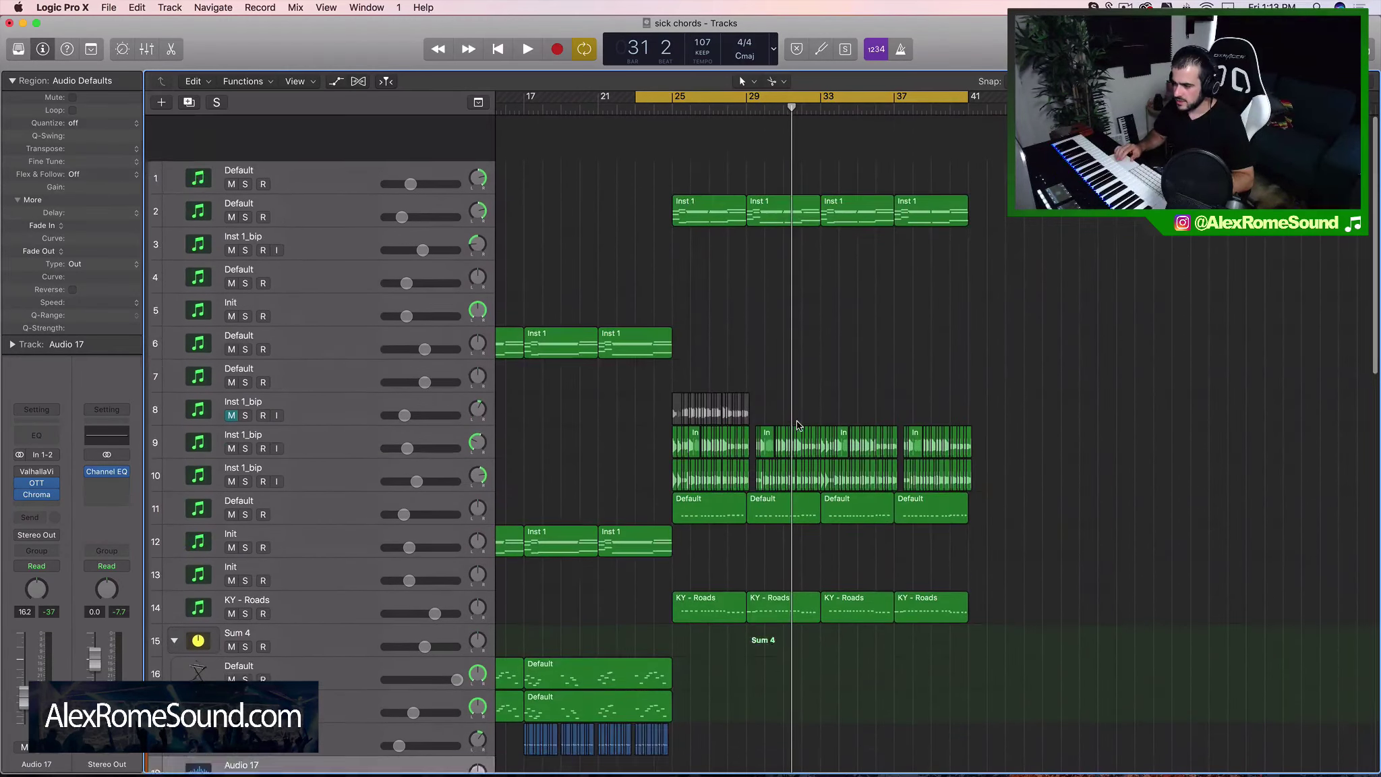
scroll(797, 426, "down", 5)
key("super+Right")
key("super+Right")
key("super+Right")
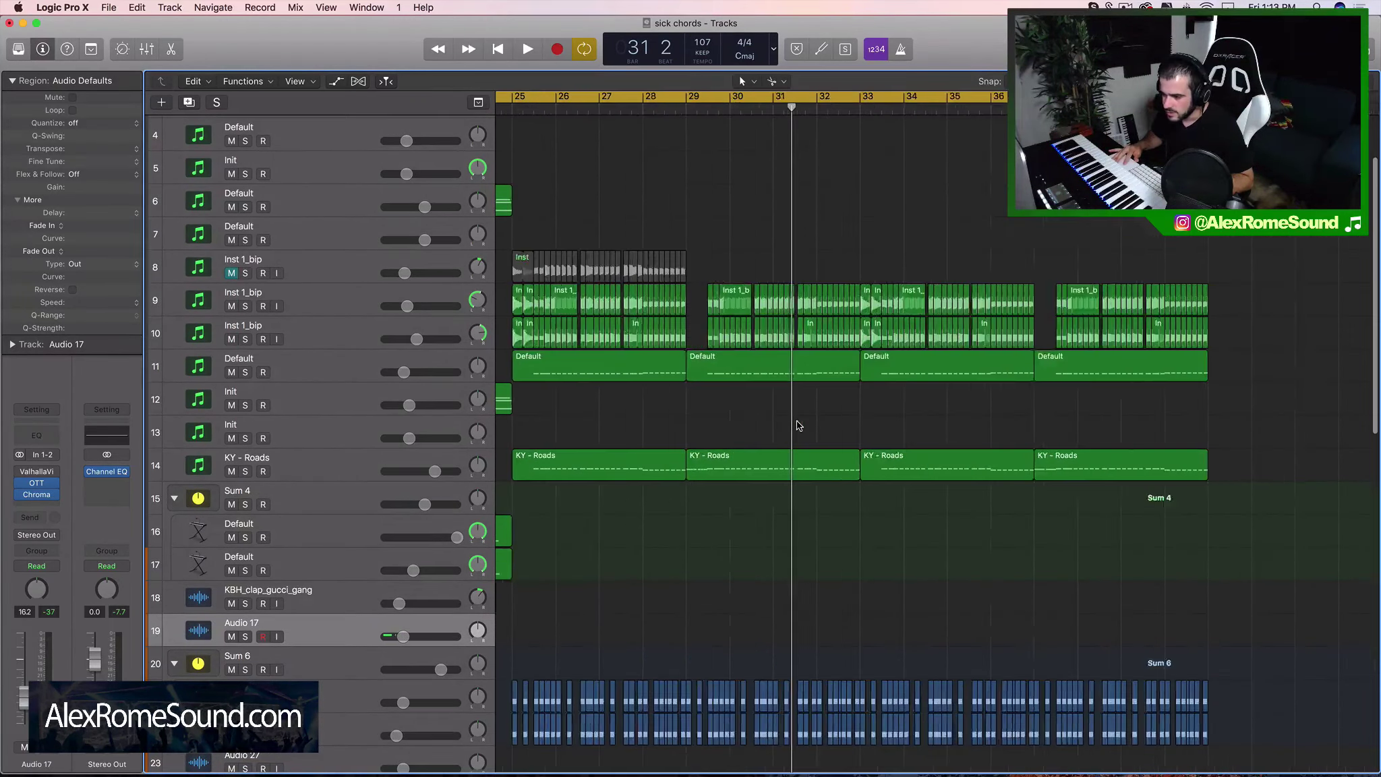
key("super+Right")
scroll(788, 391, "down", 1)
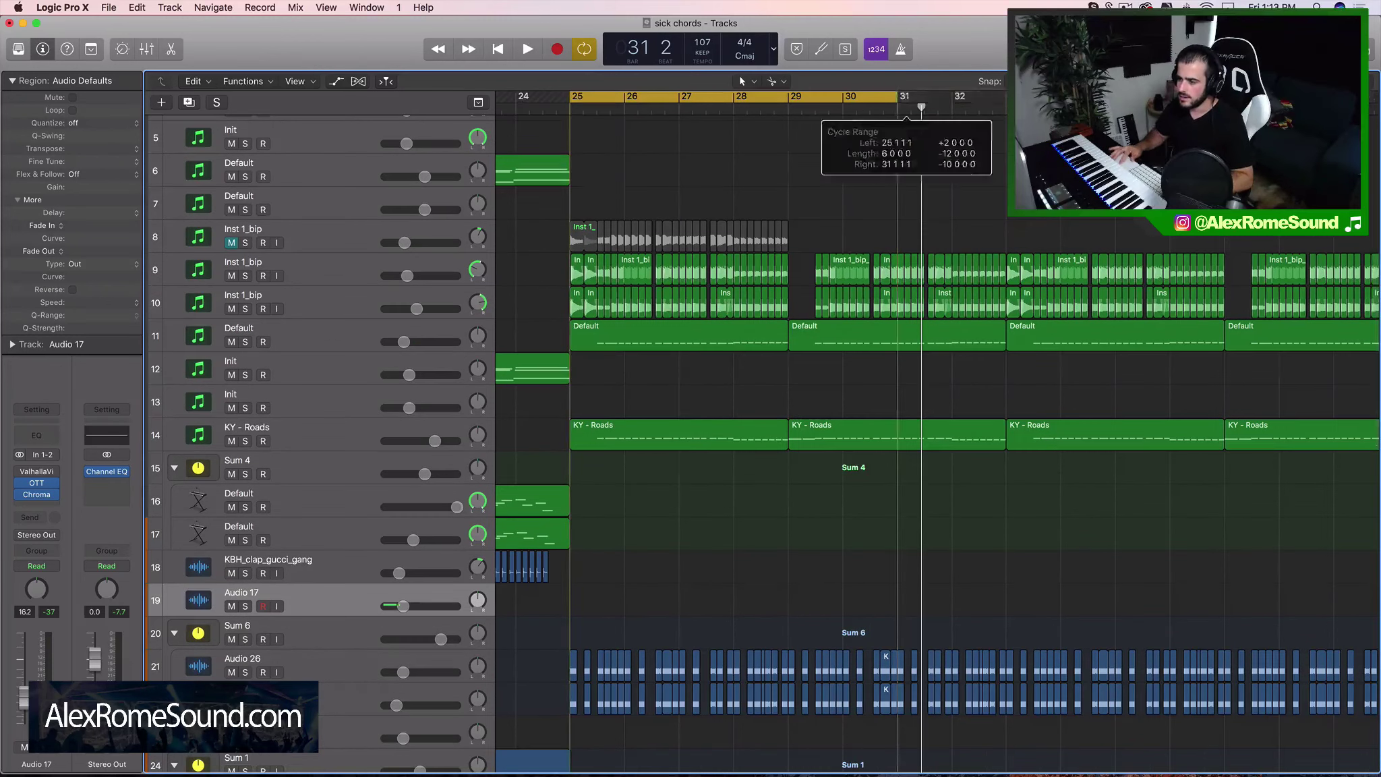
Solo the Default instrument on track 11, play it from bar 25, and select the track to show its channel strip.
left_click(246, 442)
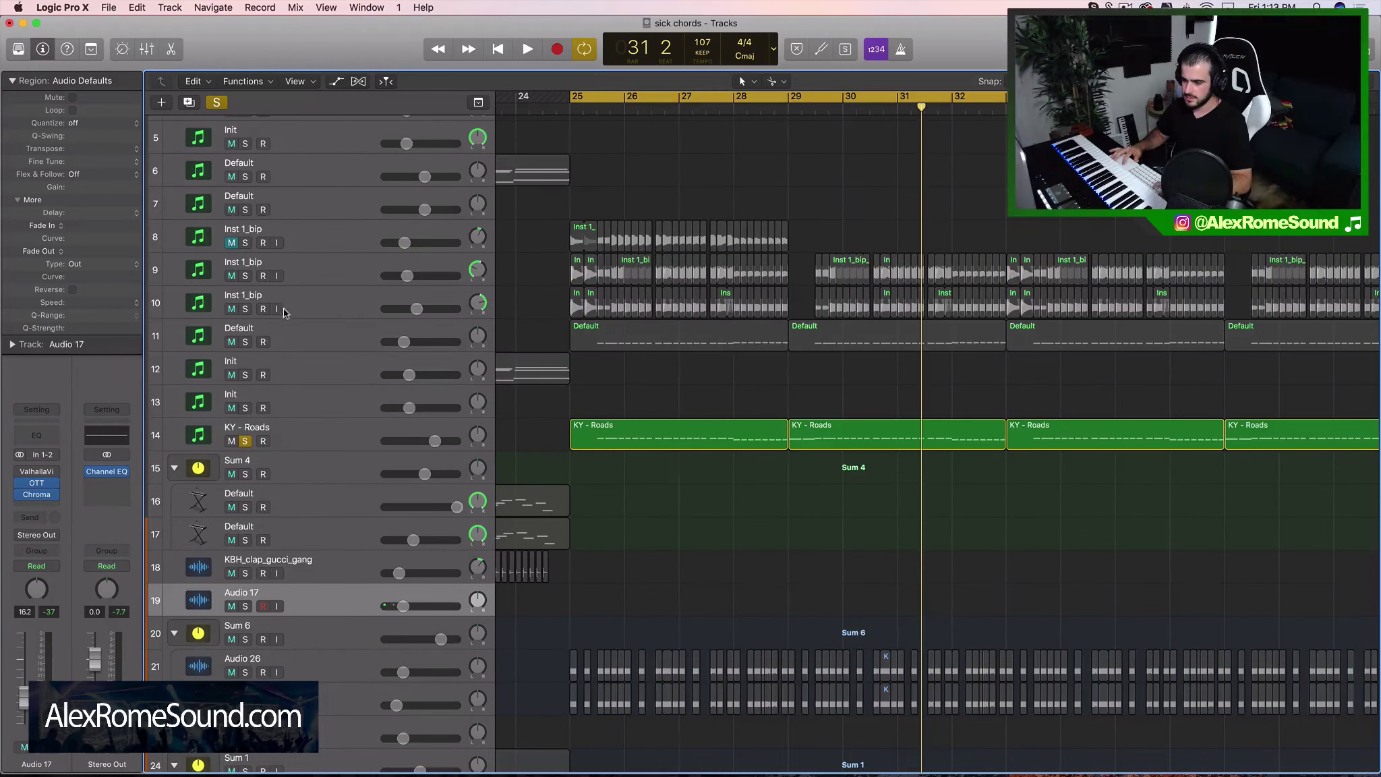
left_click(244, 442)
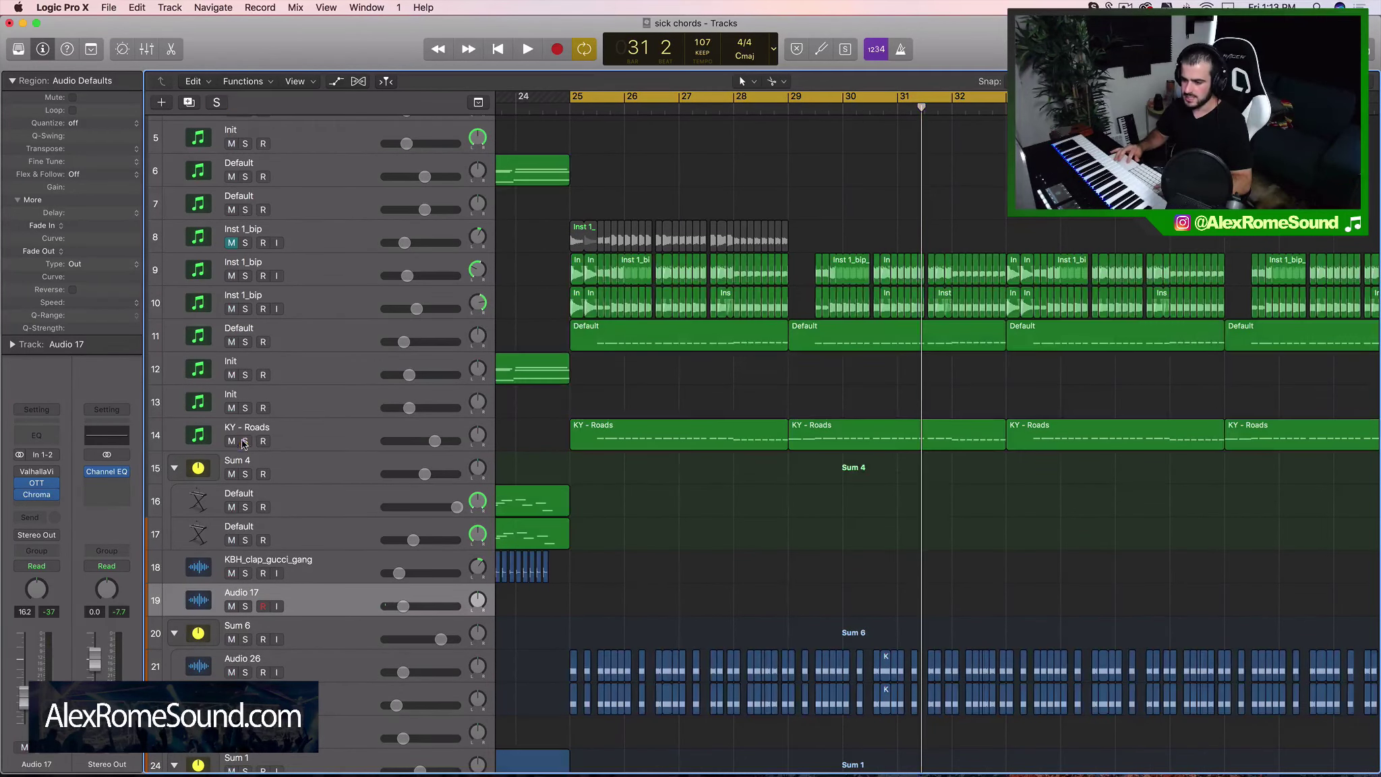
left_click(245, 342)
key("space")
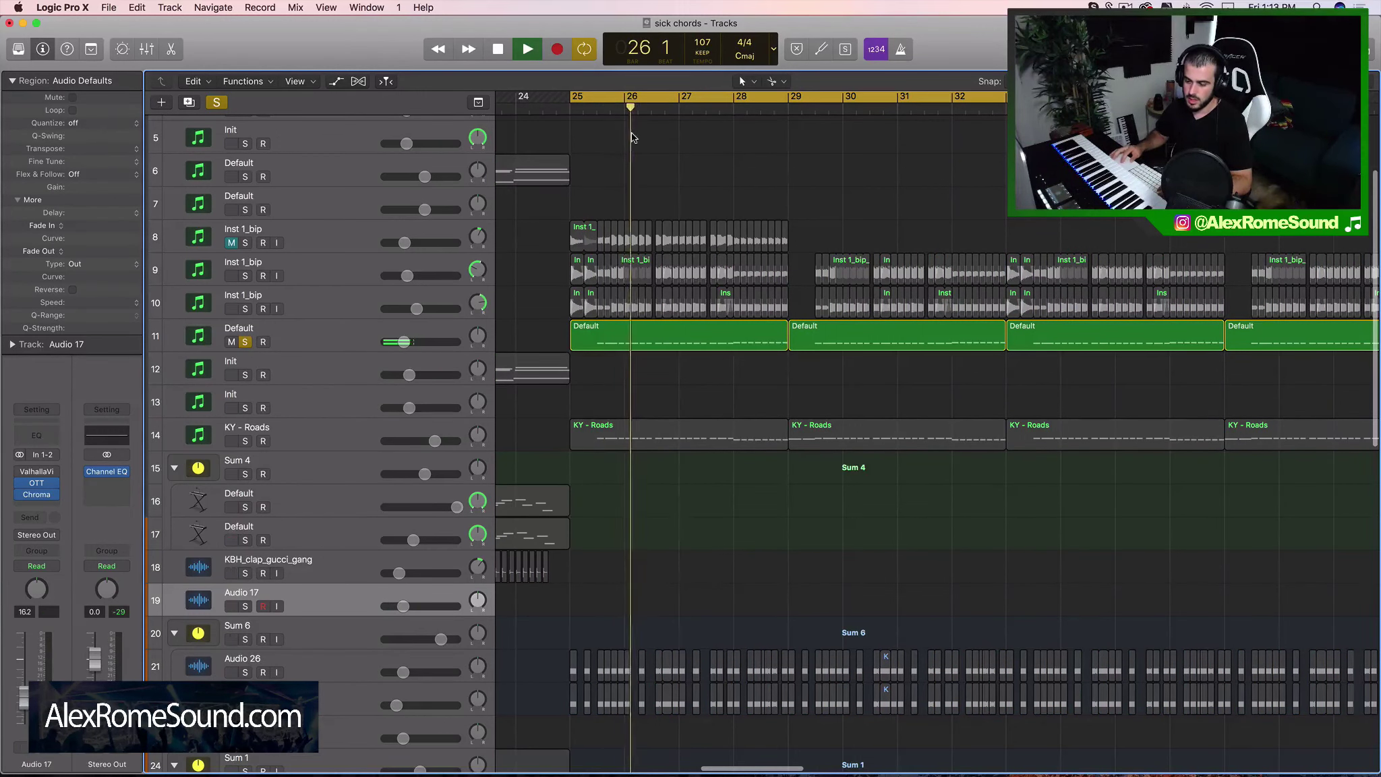
left_click(349, 333)
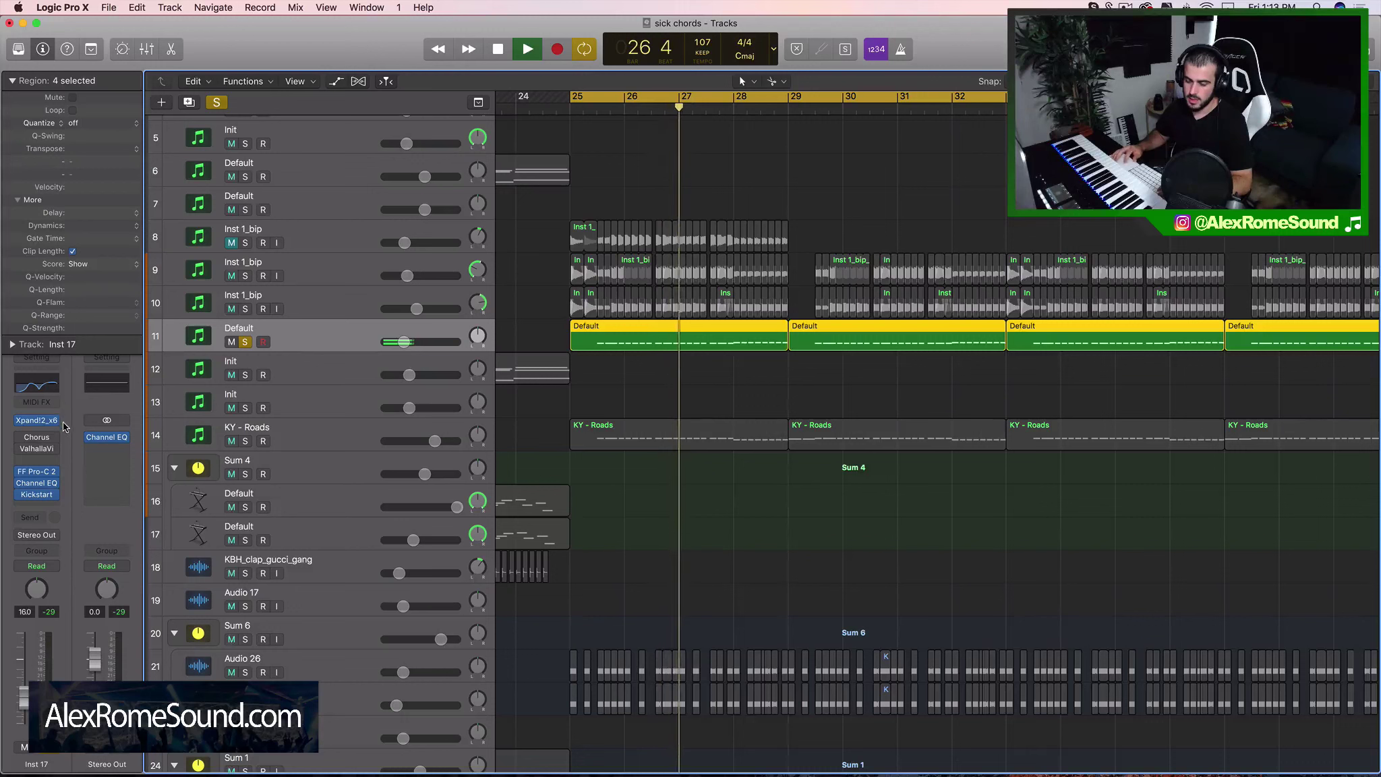
key("space")
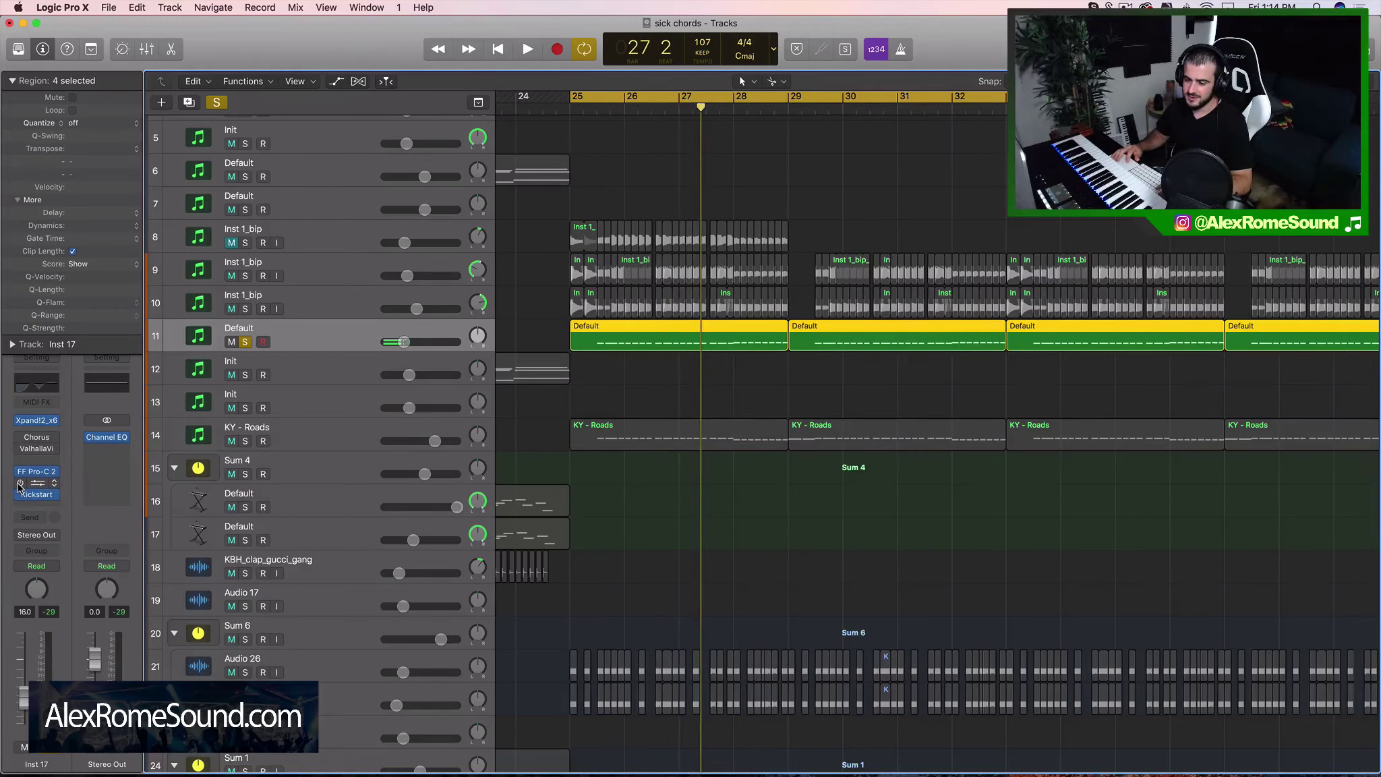
Compare track 11's sound with its Channel EQ bypassed and active, and open the EQ to examine its curve.
key("space")
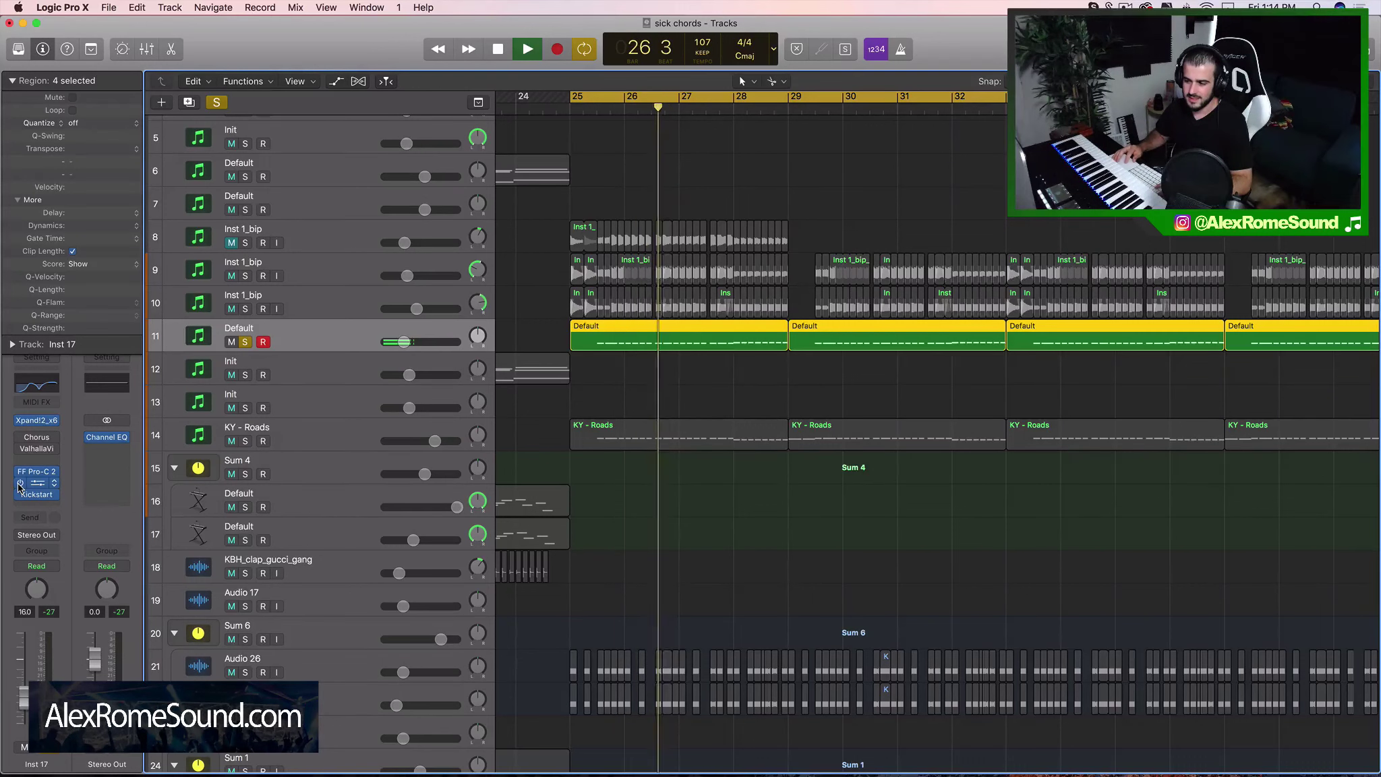
key("space")
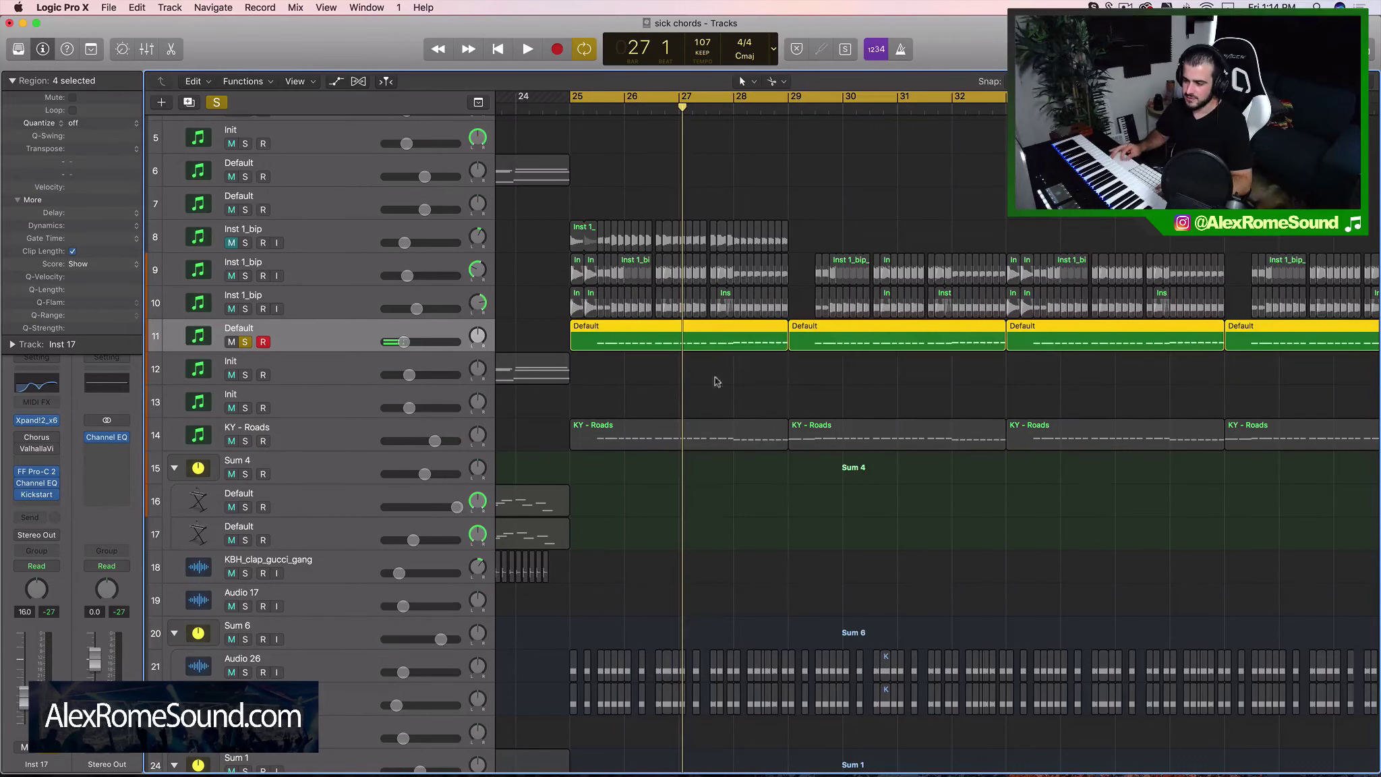
left_click_drag(687, 385, 920, 353)
scroll(695, 347, "right", 4)
scroll(683, 350, "left", 5)
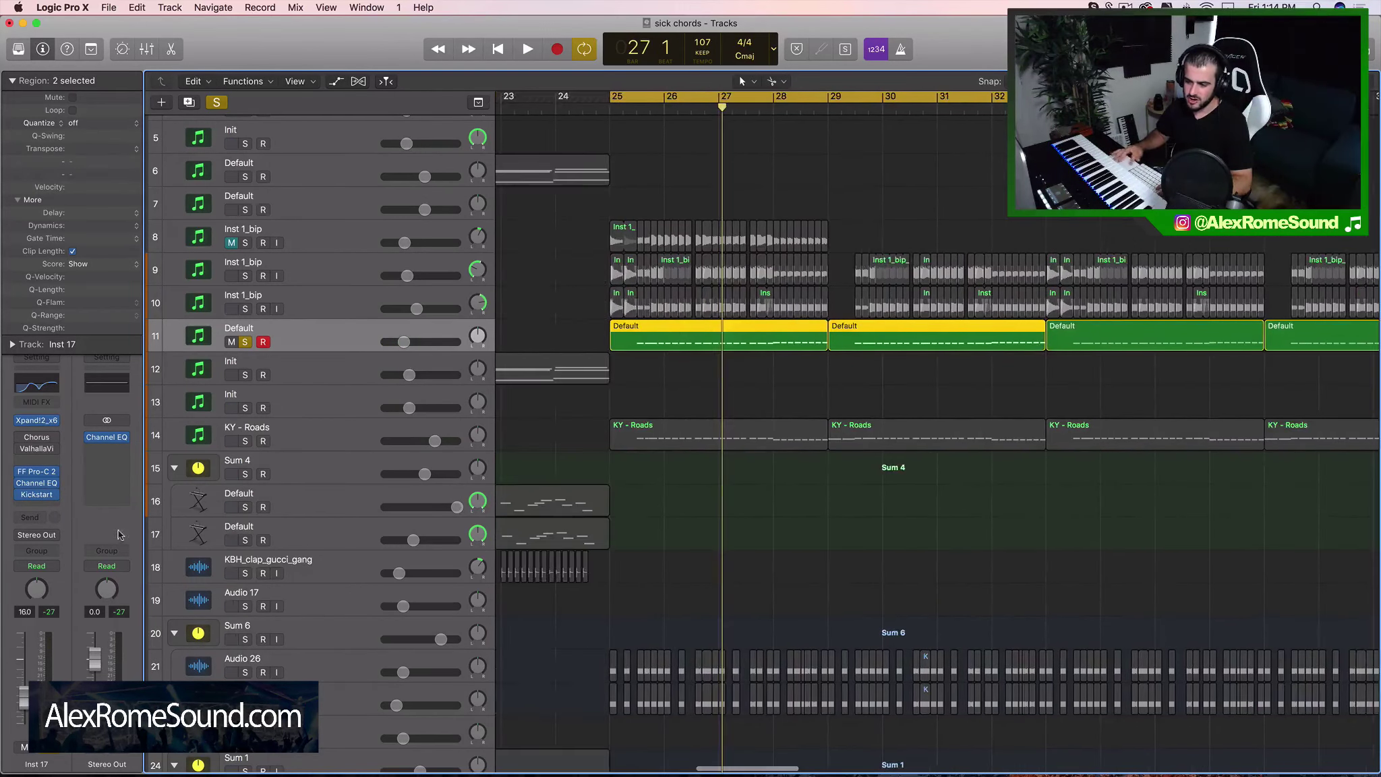
left_click(36, 483)
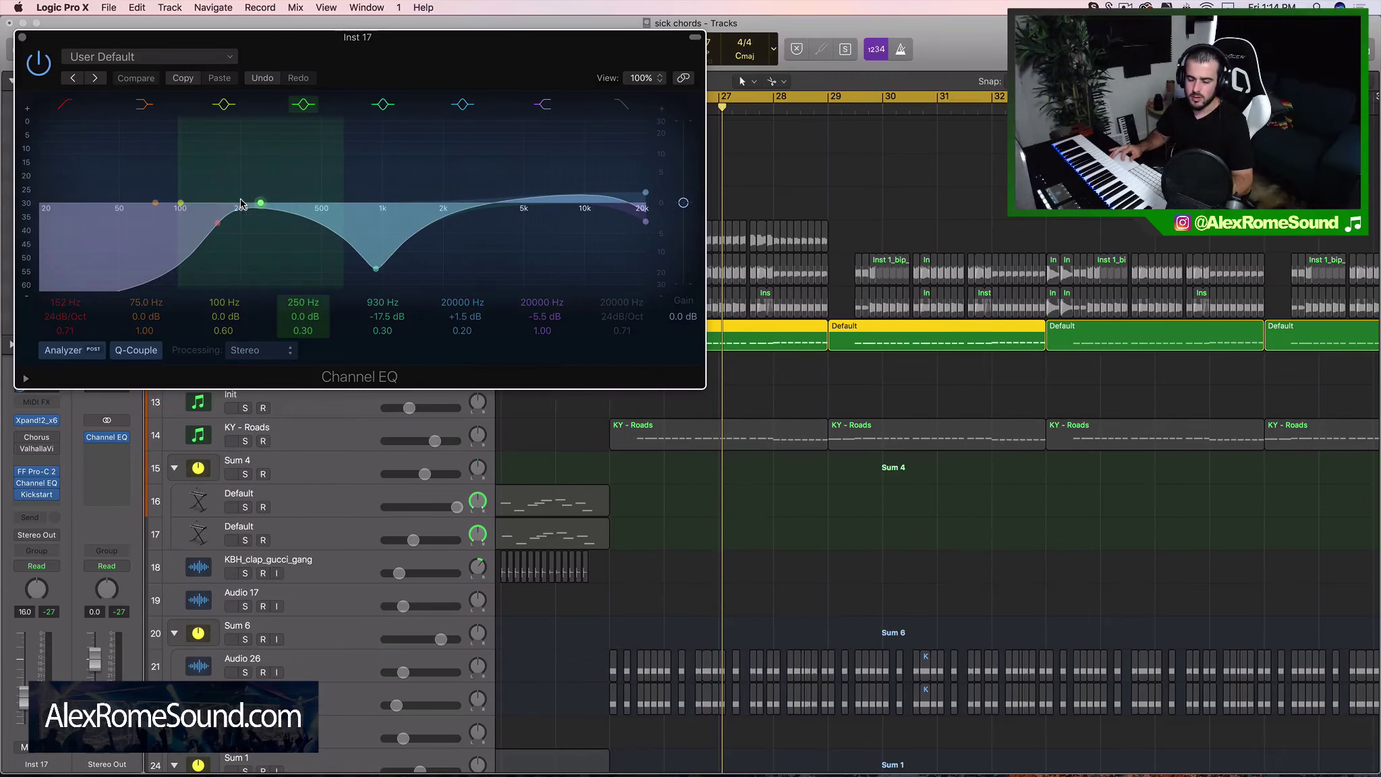
left_click(22, 38)
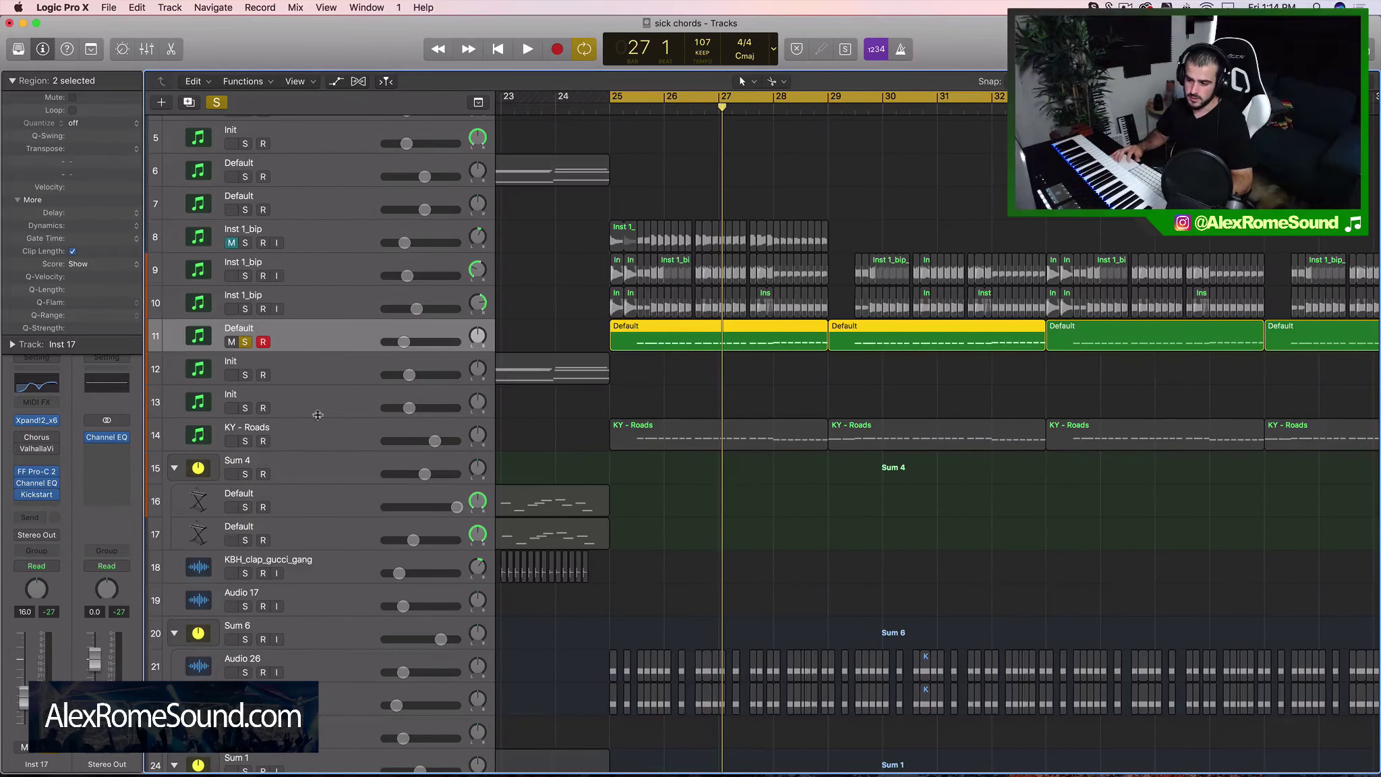
Solo the KY - Roads track alongside track 11, select its first two regions, and play both from bar 25.
left_click(246, 441)
left_click_drag(667, 397, 930, 453)
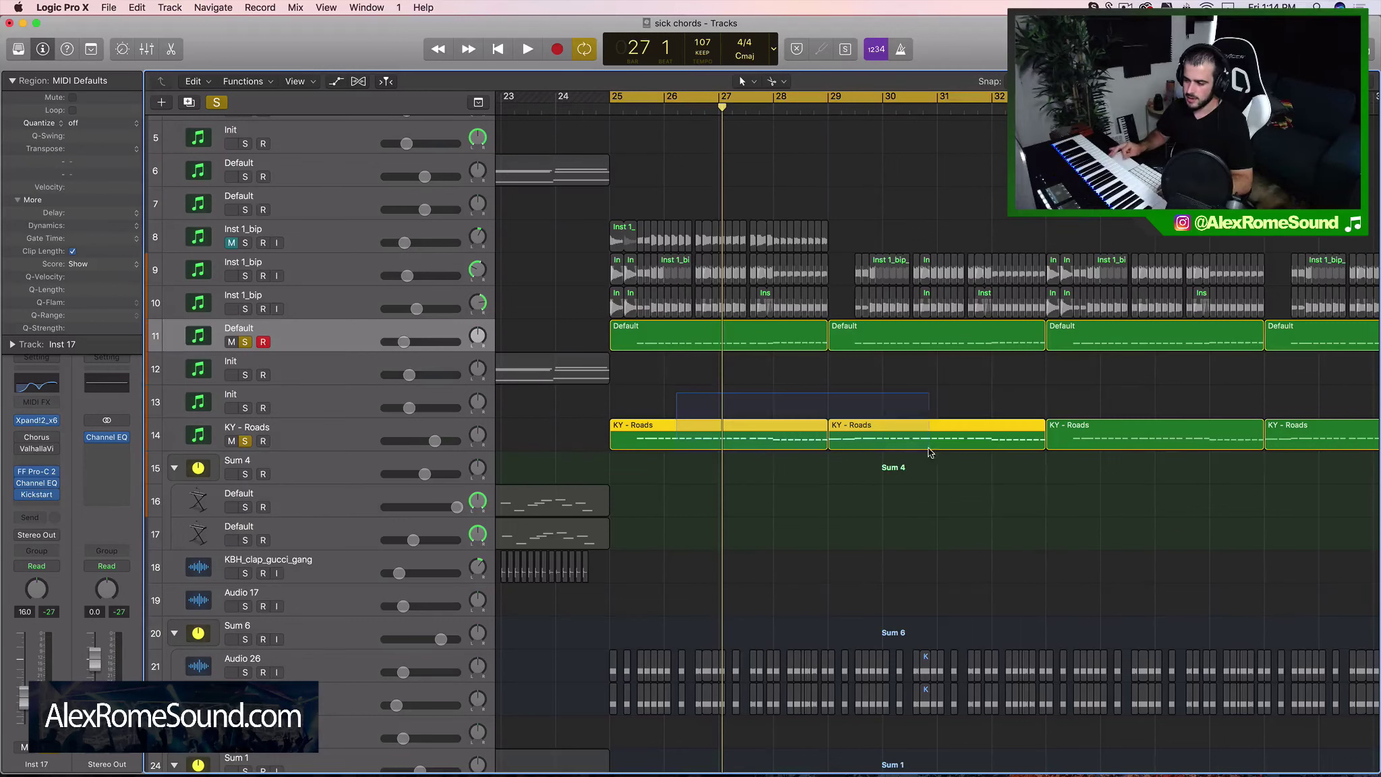
key("space")
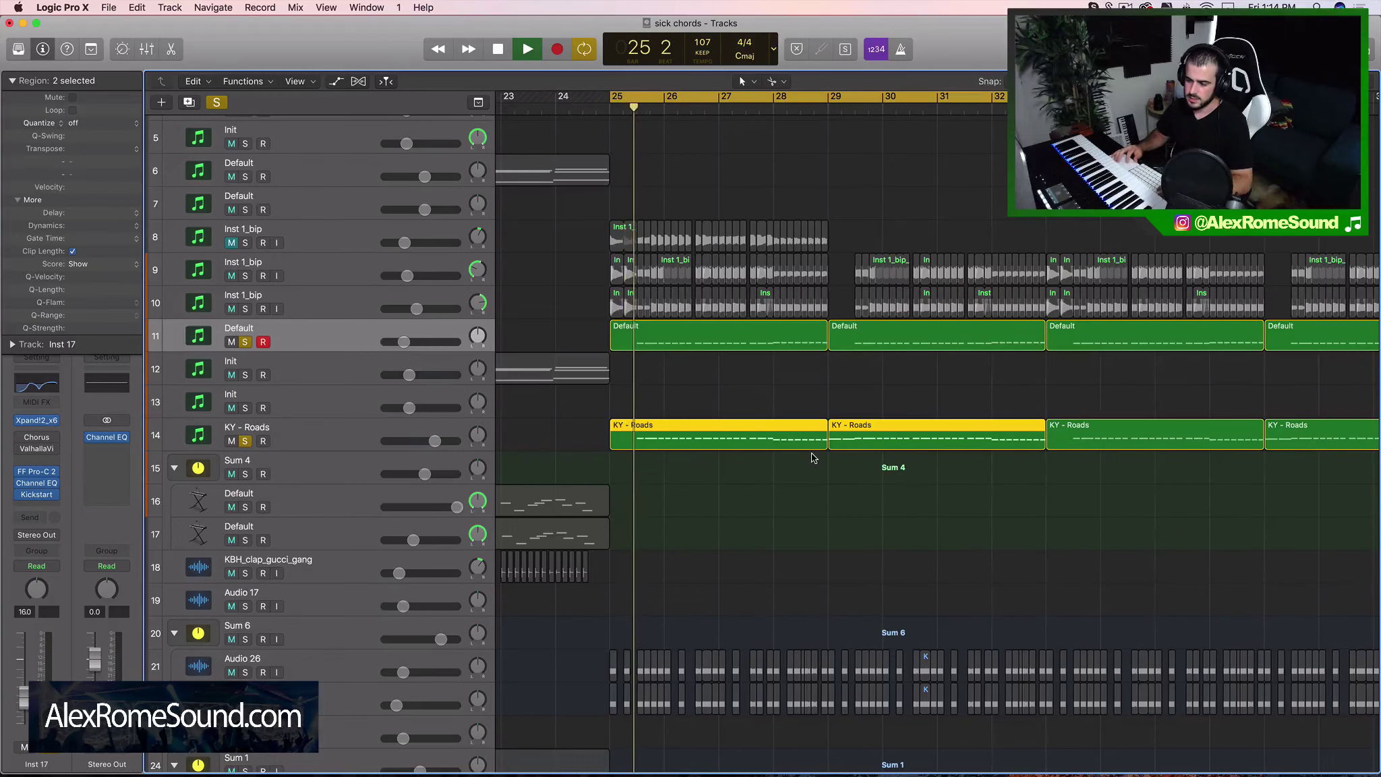
Compare track 11 with and without KY - Roads, stop playback, and leave only the KY - Roads track soloed and selected.
left_click(245, 441)
left_click(245, 441)
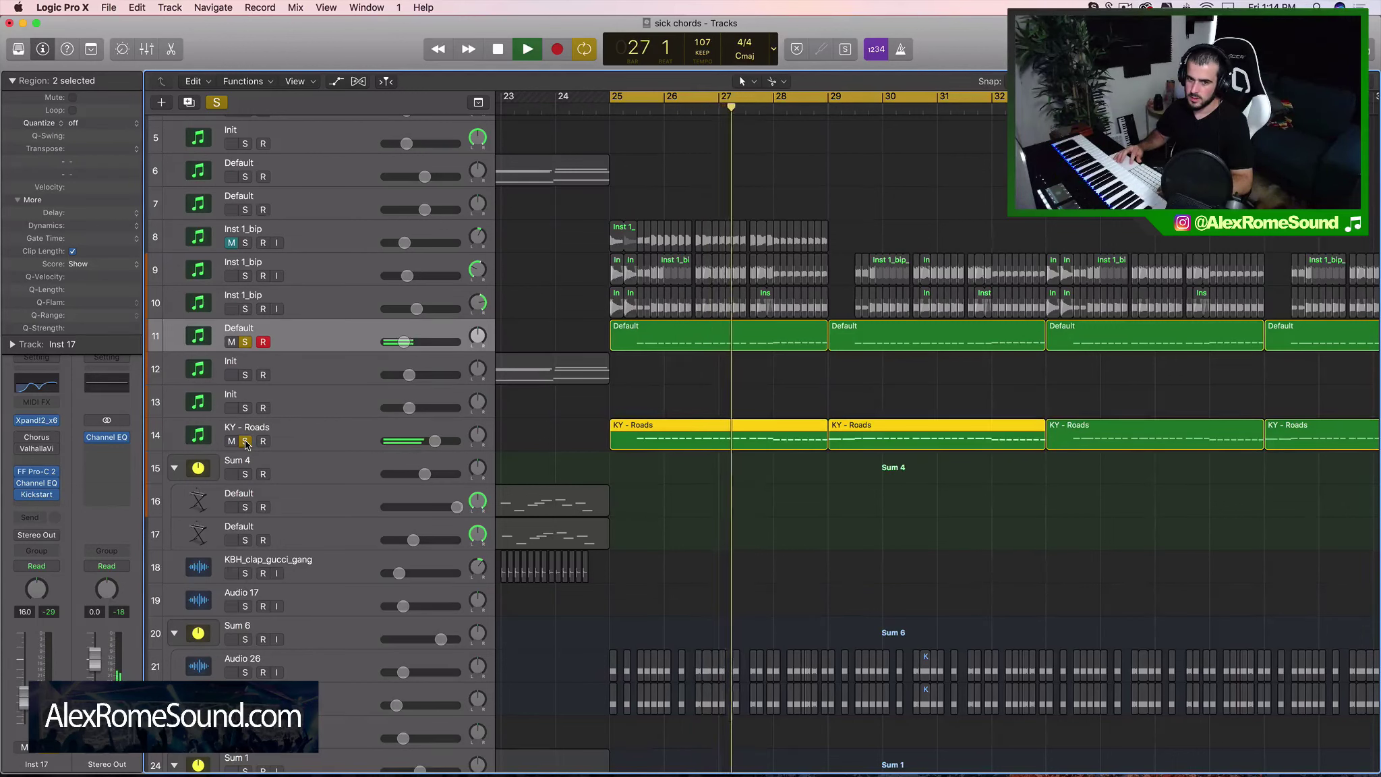
key("space")
left_click(246, 449)
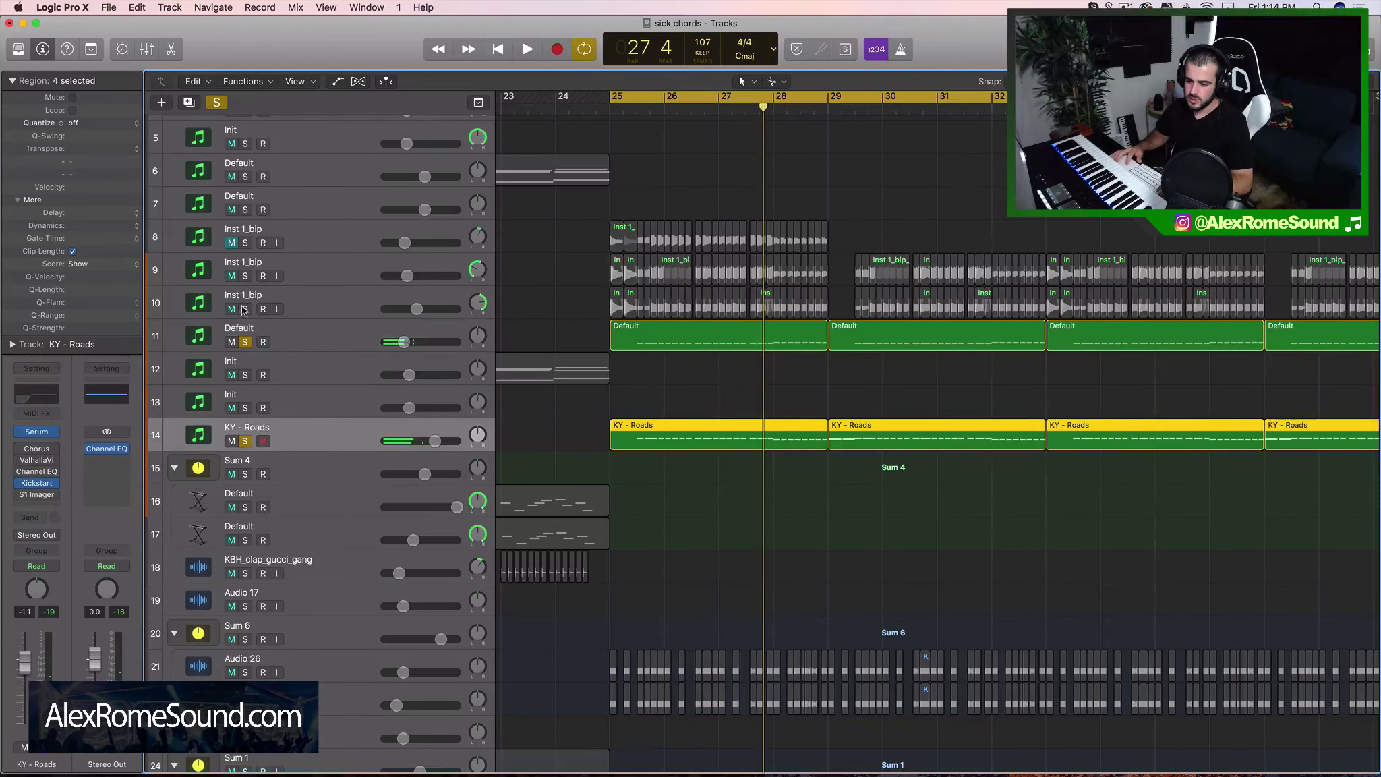
left_click(245, 342)
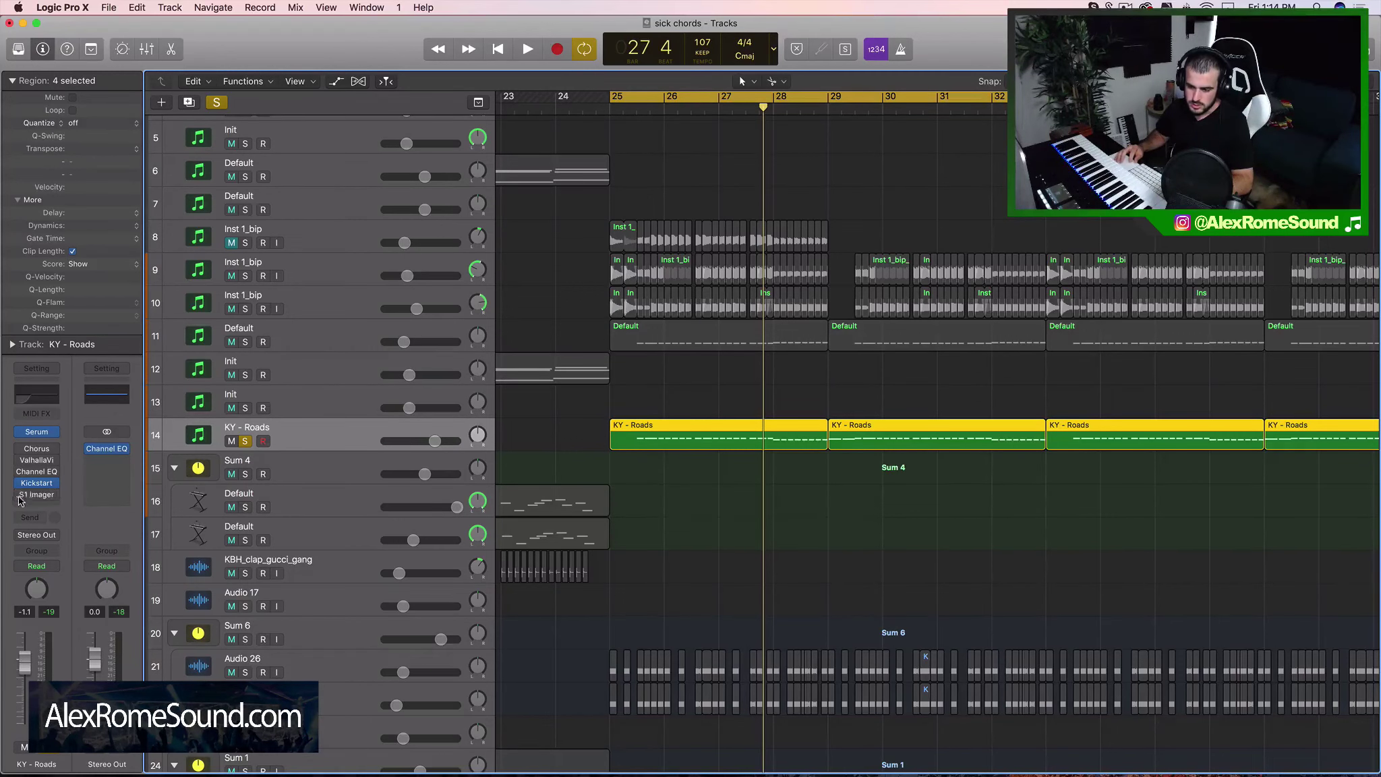
Activate the Channel EQ on KY - Roads, lower its low-cut frequency to 20 Hz, and audition the track alone.
left_click(38, 471)
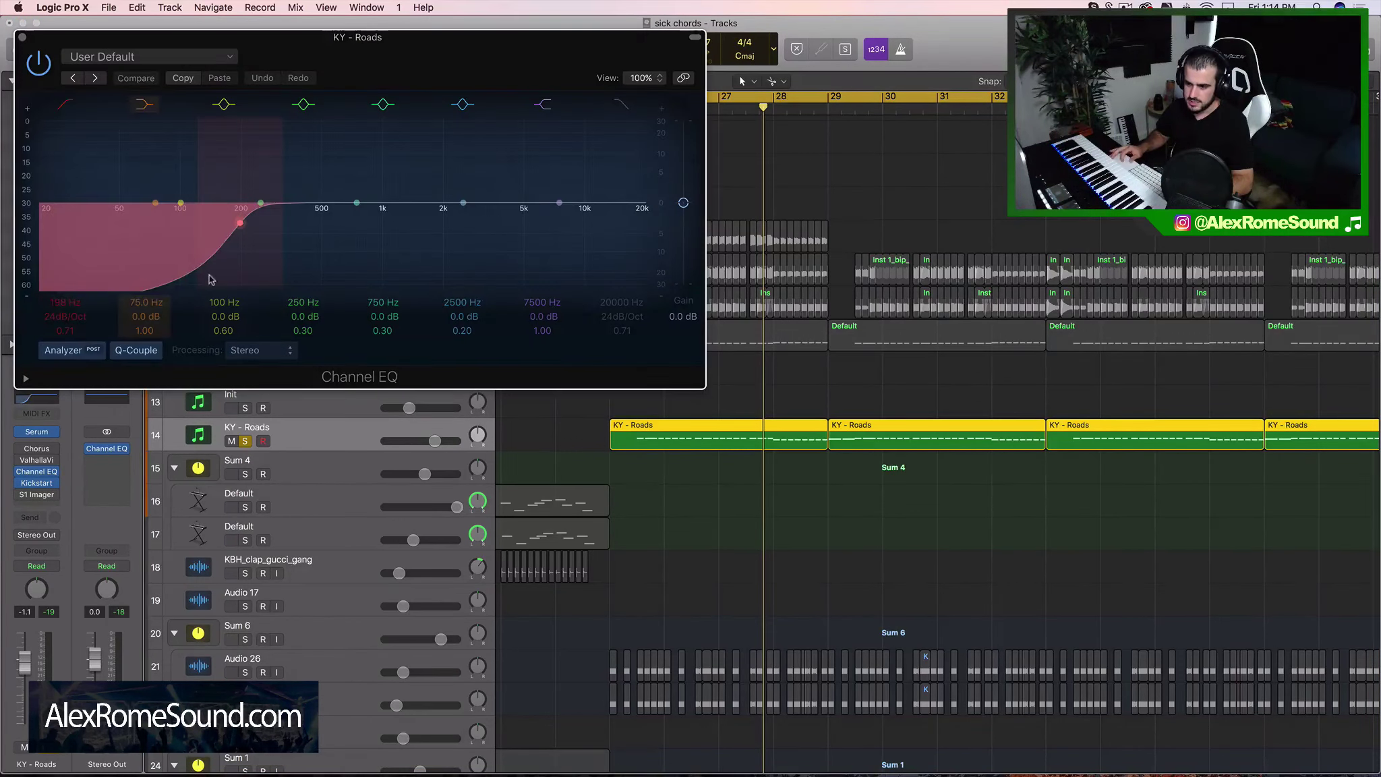
left_click_drag(211, 278, 9, 284)
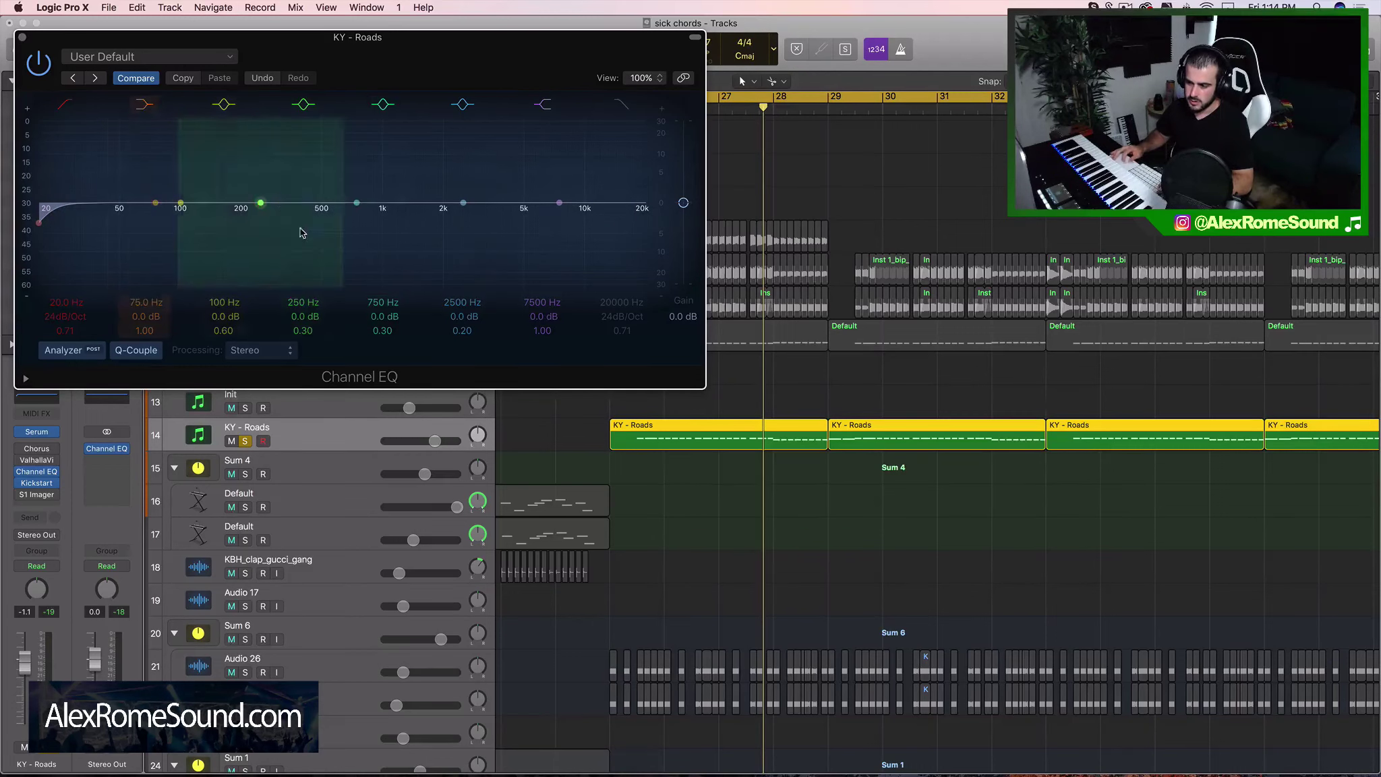
key("space")
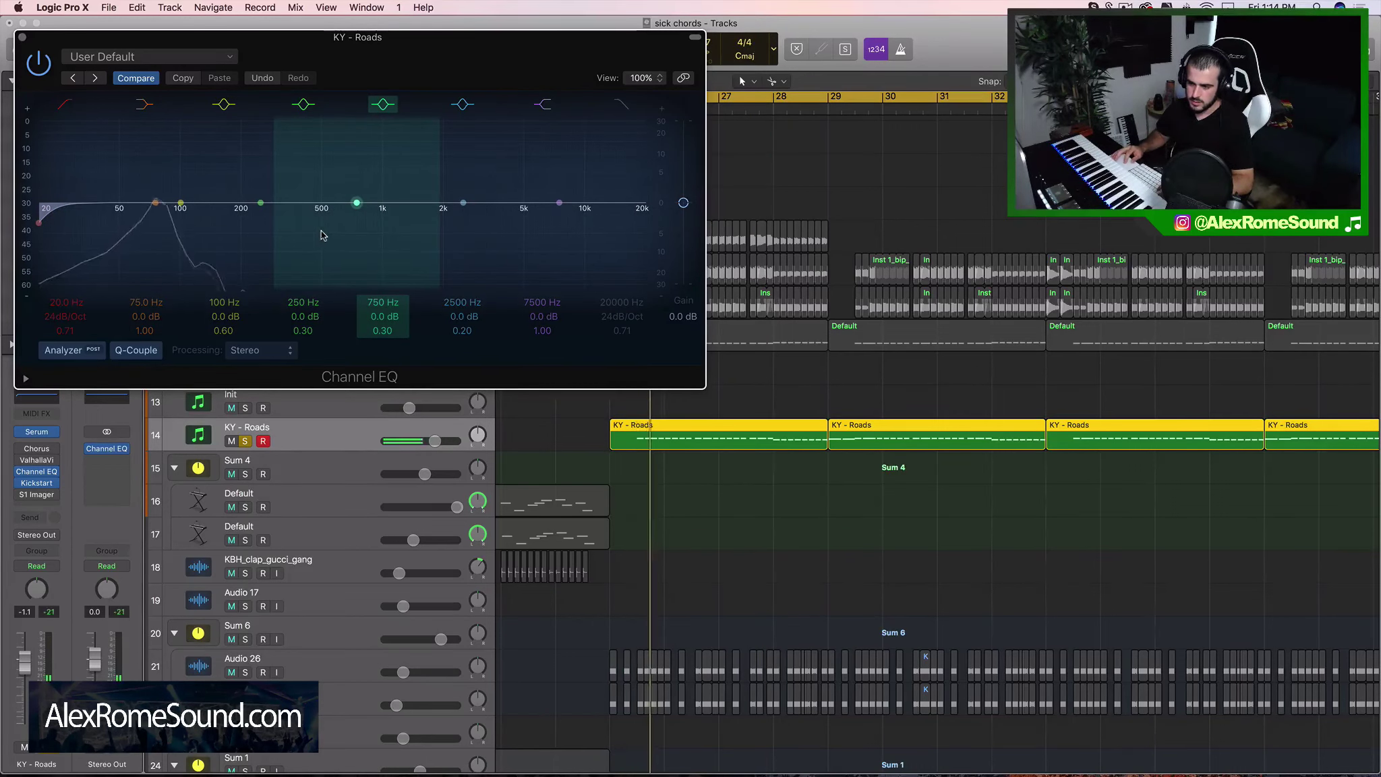
key("space")
key("space")
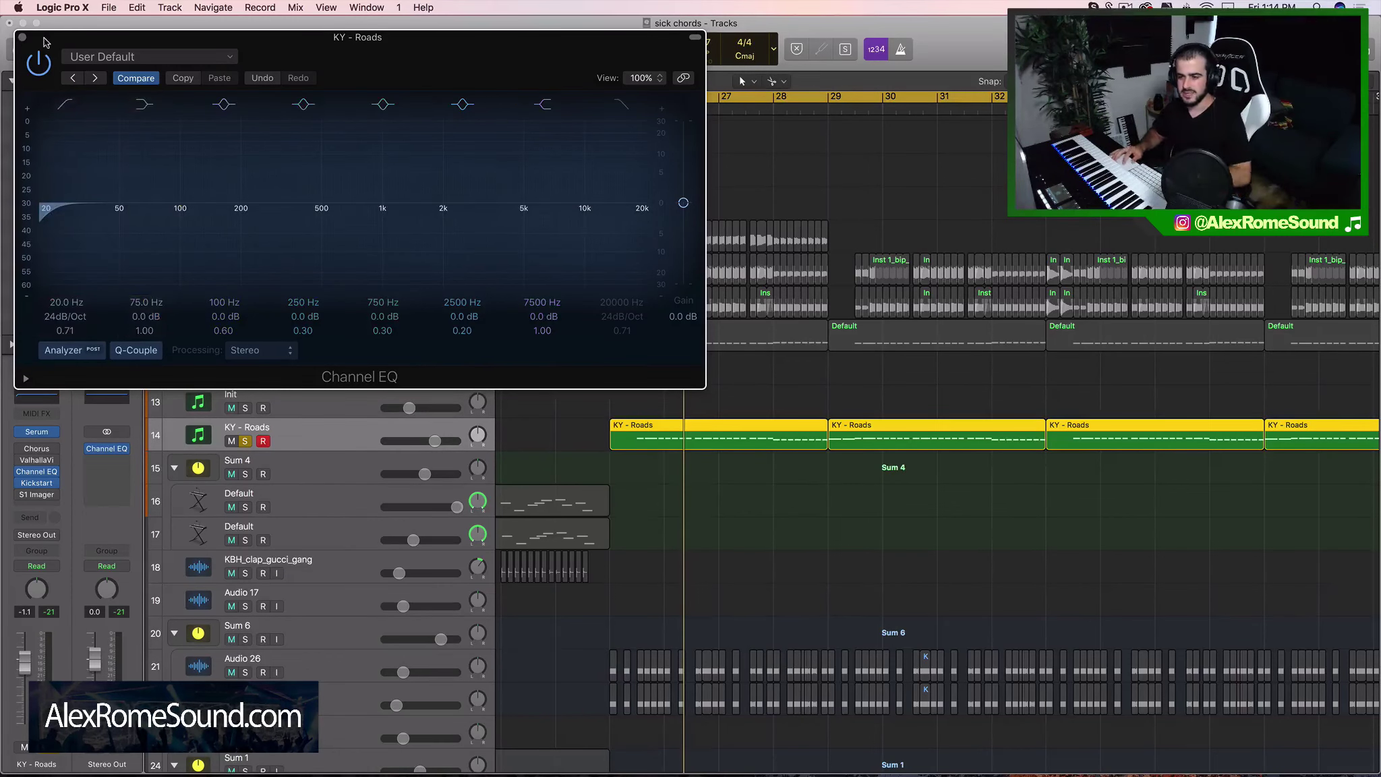
left_click(22, 39)
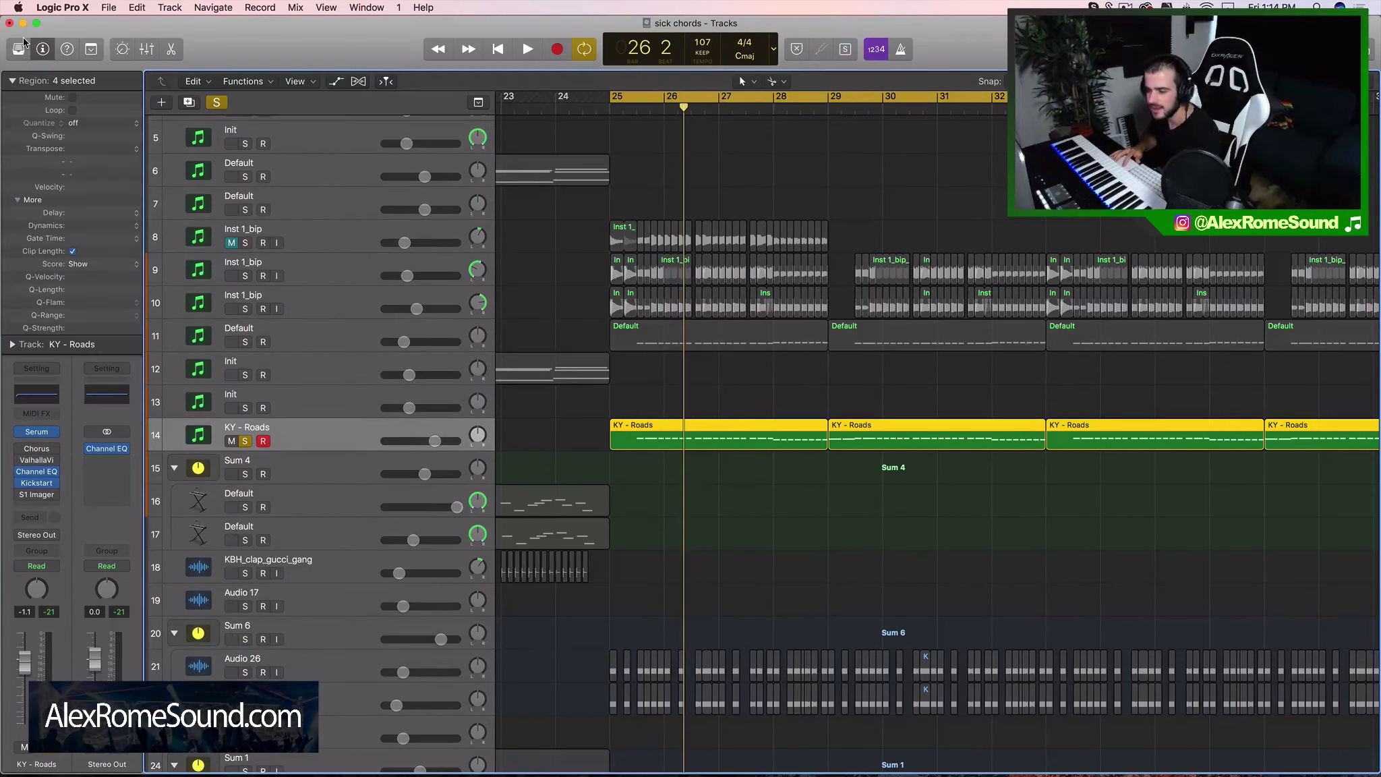
Select the first two KY - Roads regions and turn off the track's solo.
left_click_drag(753, 395, 1289, 515)
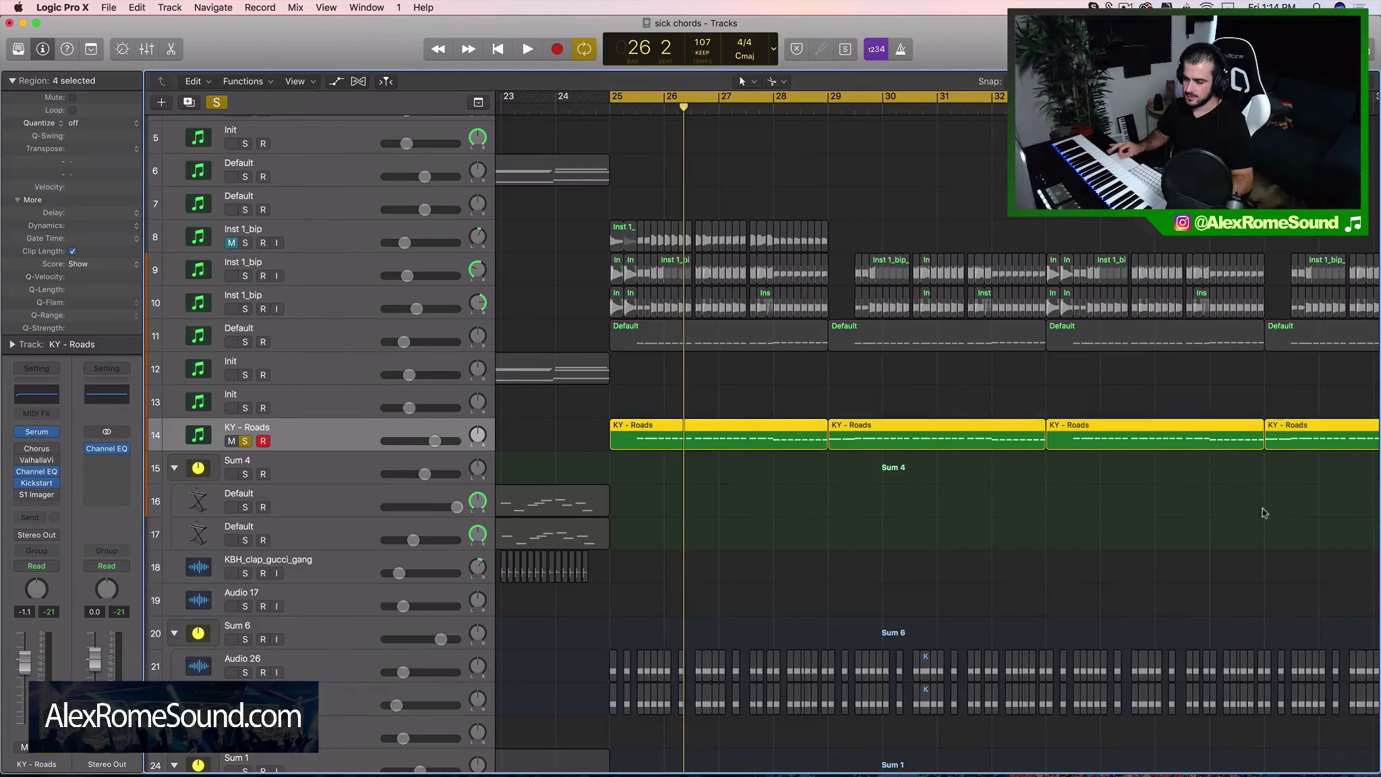
left_click_drag(617, 440, 981, 513)
key("super+Left")
key("super+Left")
key("super+Left")
key("super+Left")
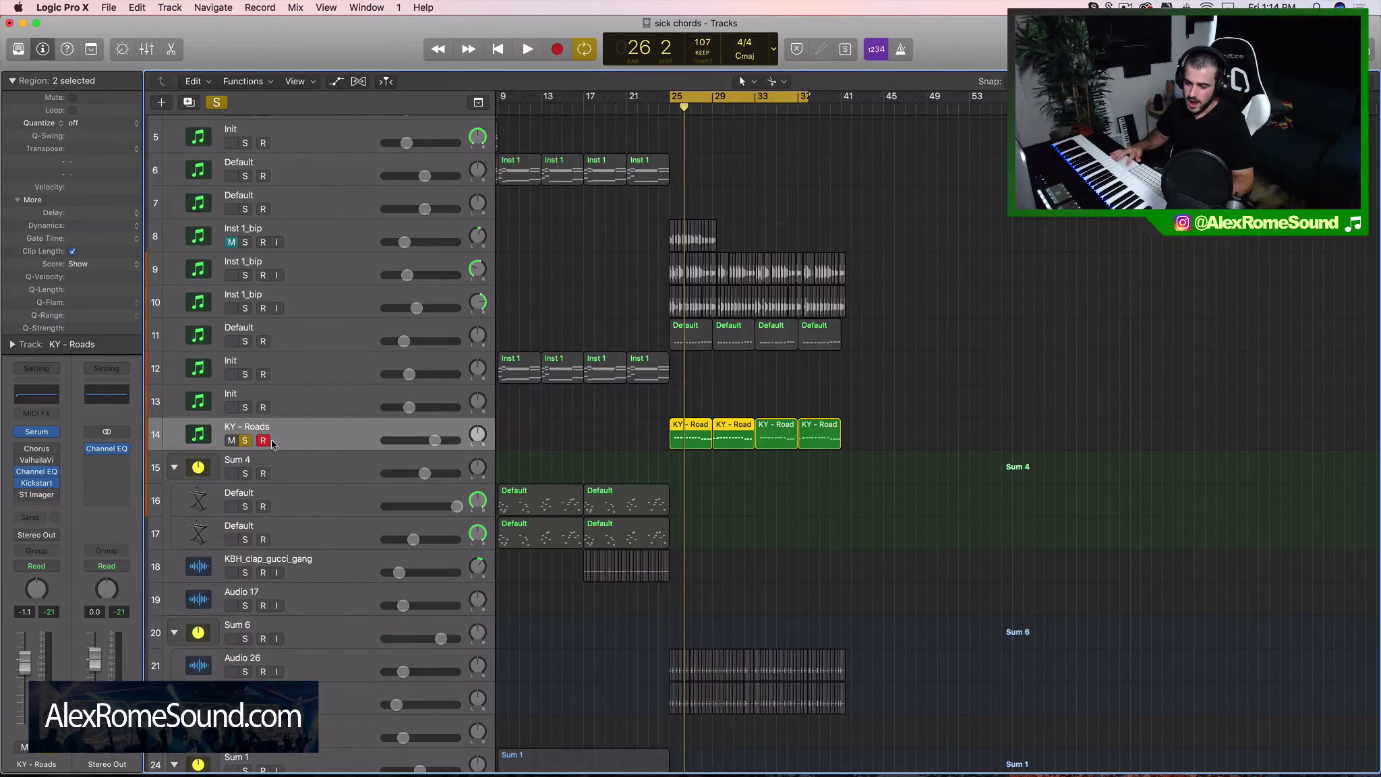
left_click(244, 441)
Select all four KY - Roads regions in the drop.
scroll(582, 522, "down", 1)
scroll(582, 522, "down", 2)
scroll(674, 512, "up", 3)
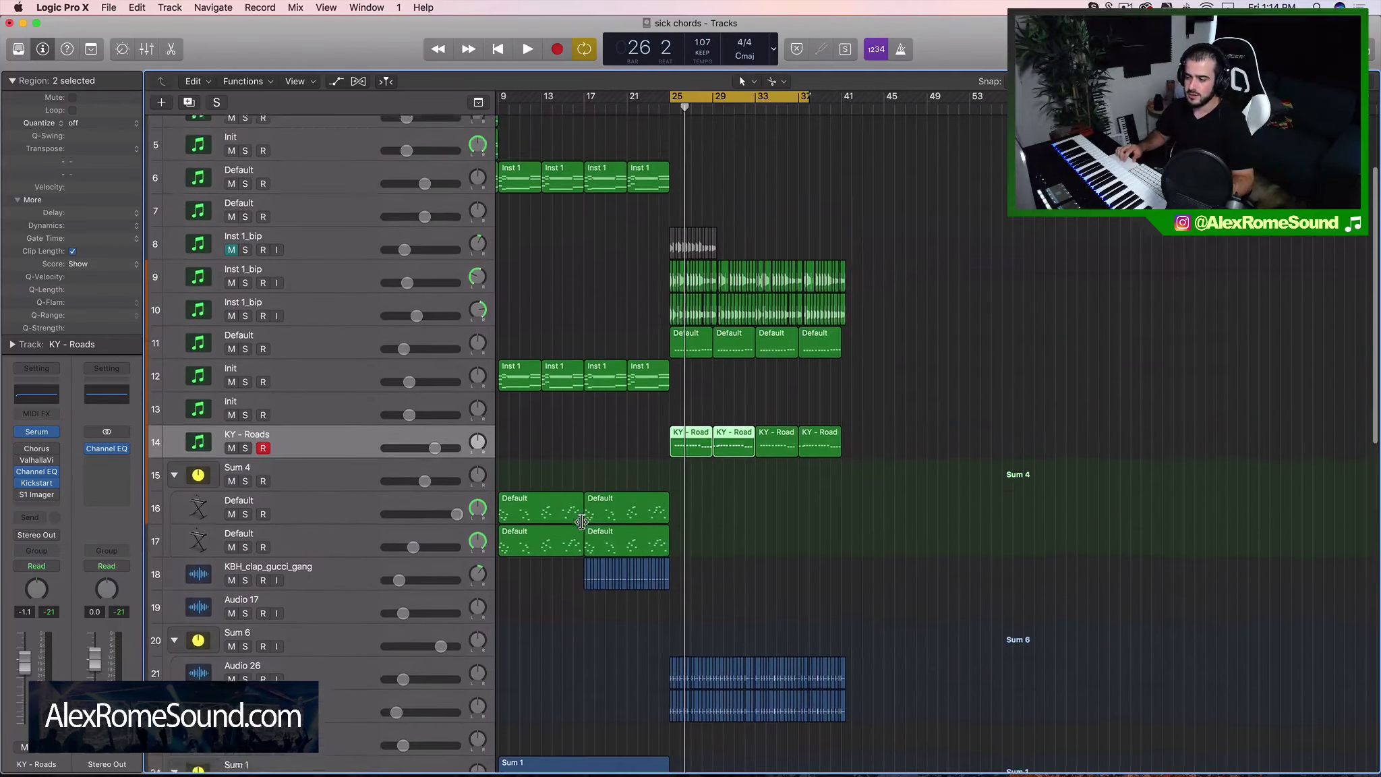
scroll(775, 503, "left", 3)
scroll(829, 497, "right", 1)
left_click_drag(1043, 473, 692, 455)
Examine the full arrangement across all instrument, vocal and drum tracks, from the intro to the end of the drop.
scroll(688, 458, "down", 15)
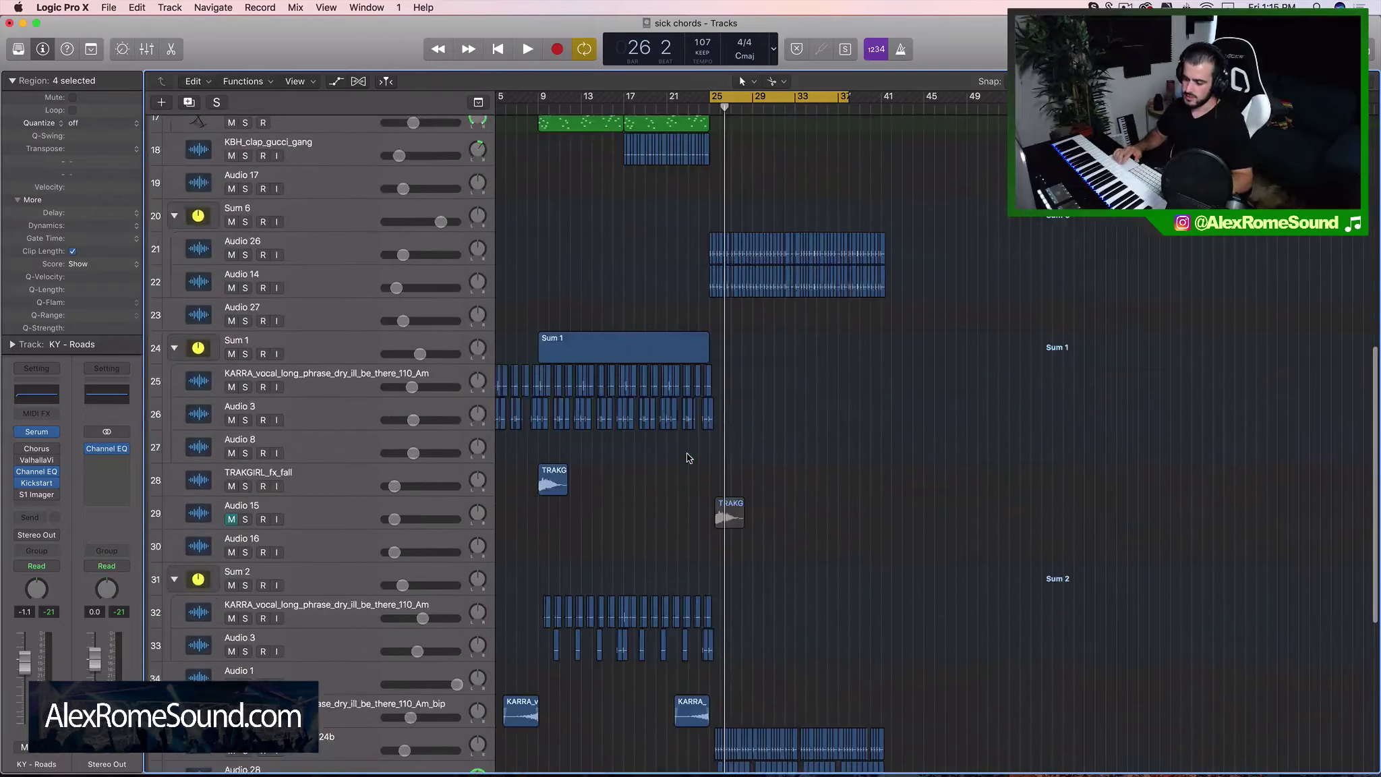
scroll(688, 404, "up", 15)
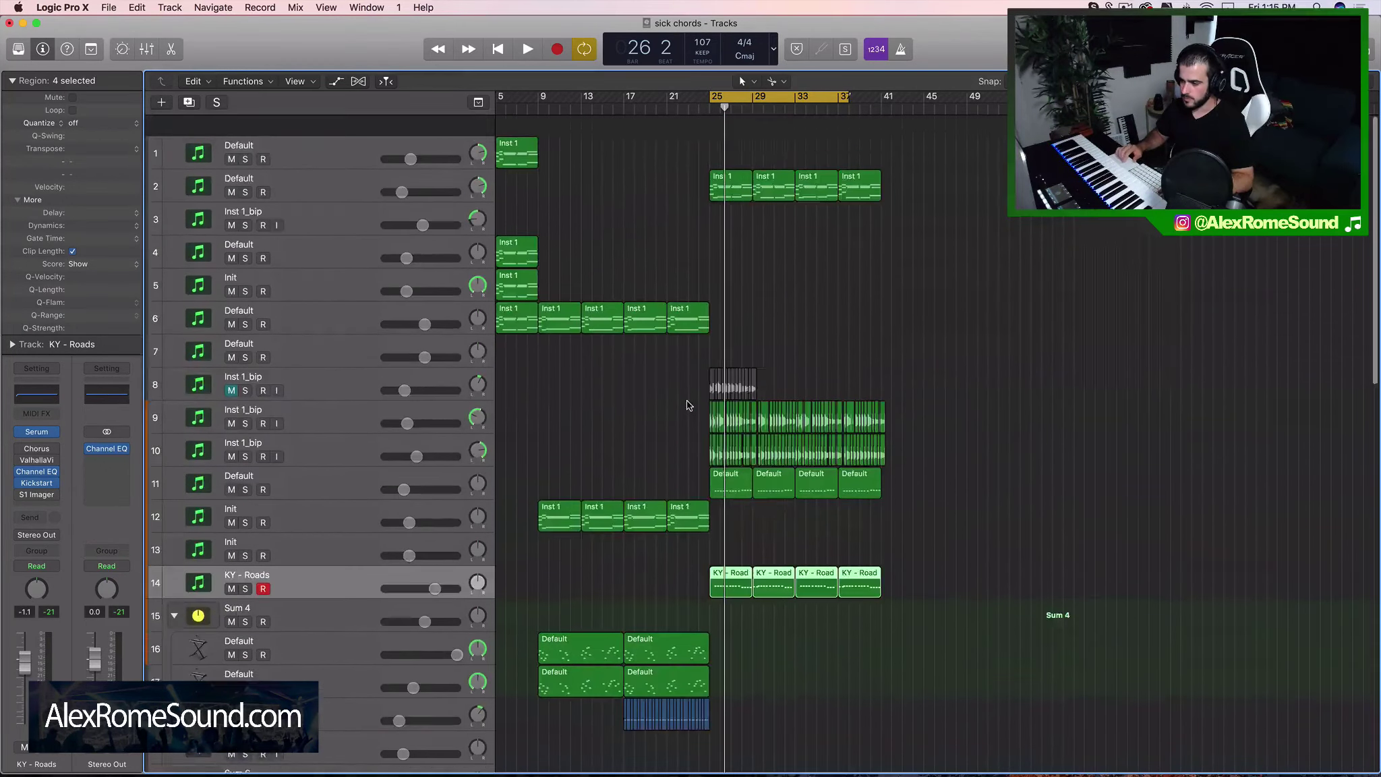
scroll(688, 404, "down", 10)
scroll(688, 405, "up", 10)
scroll(687, 404, "down", 10)
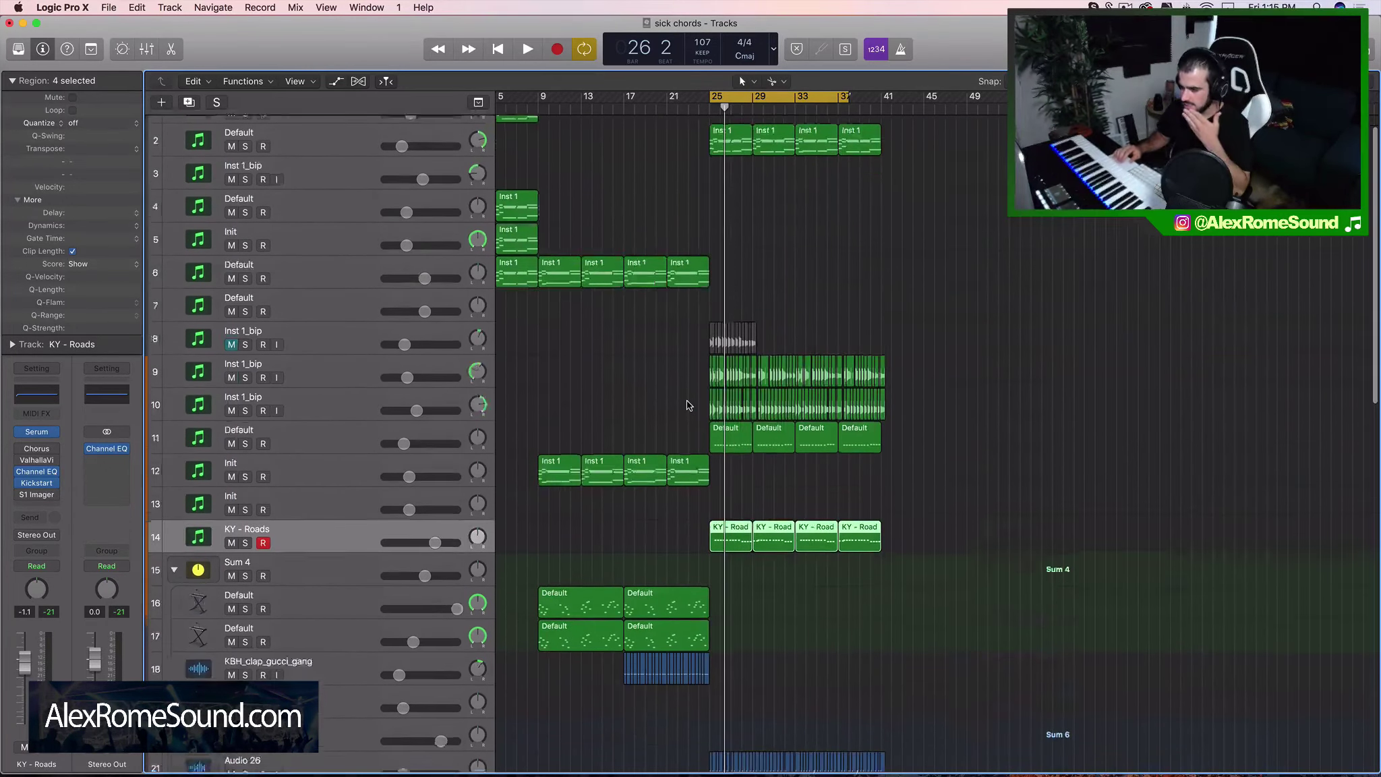
scroll(686, 404, "up", 10)
scroll(687, 405, "left", 5)
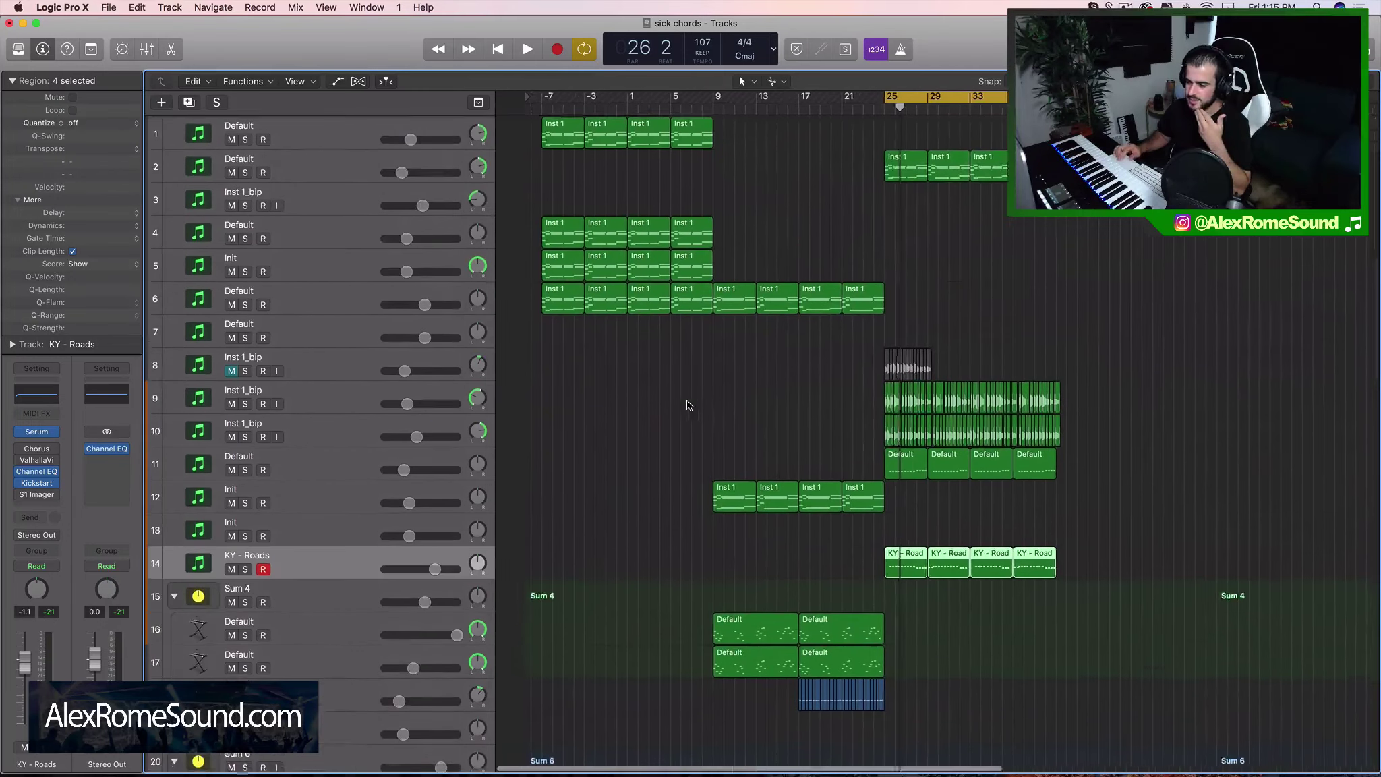
scroll(687, 405, "down", 3)
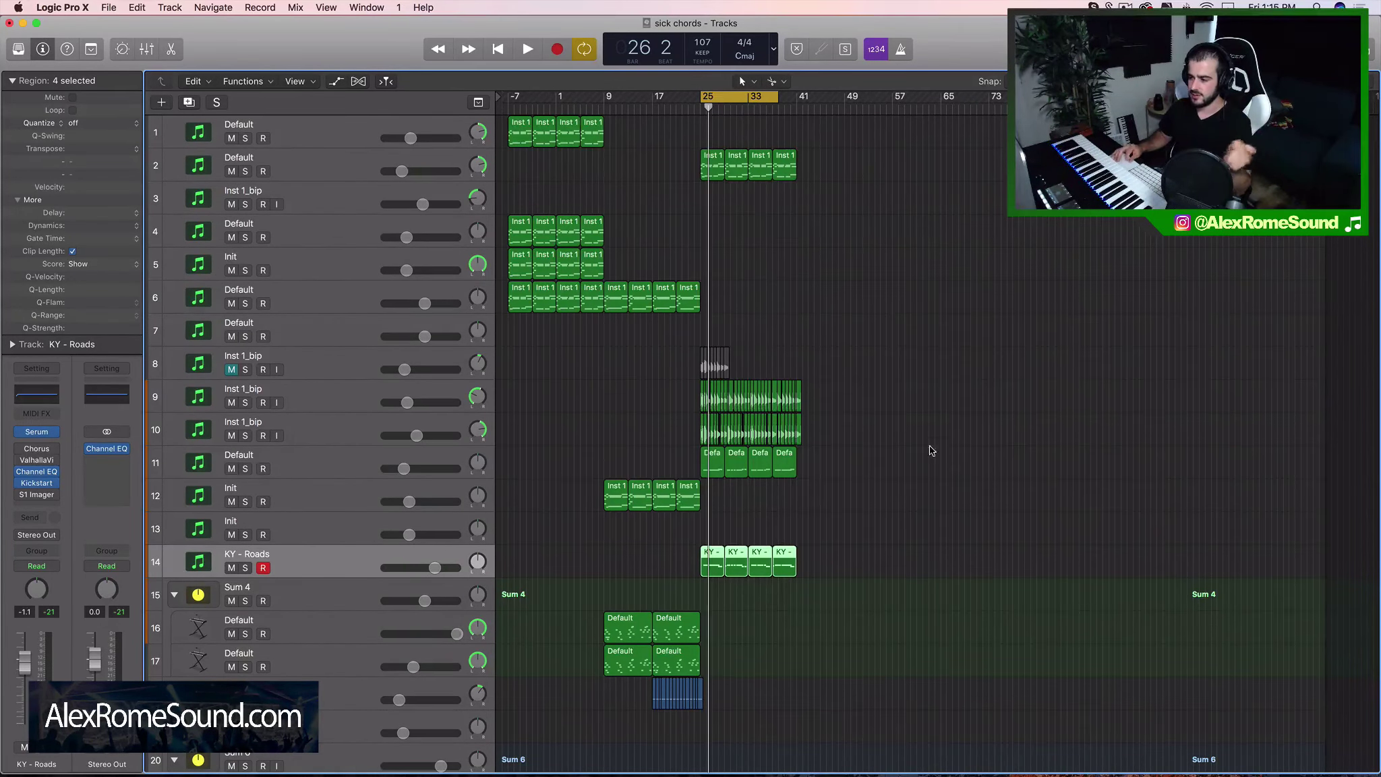
scroll(930, 451, "down", 5)
scroll(840, 531, "down", 5)
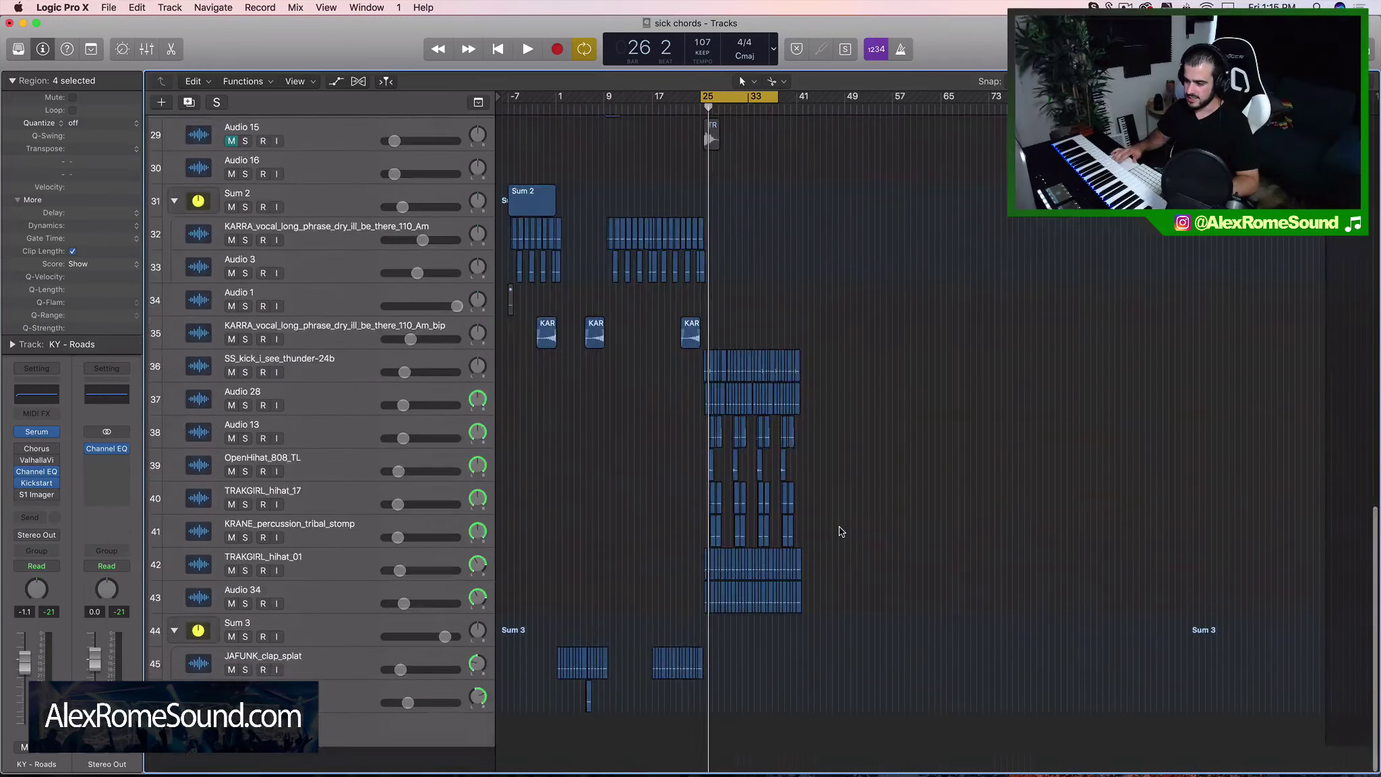
scroll(841, 532, "up", 10)
scroll(860, 553, "down", 2)
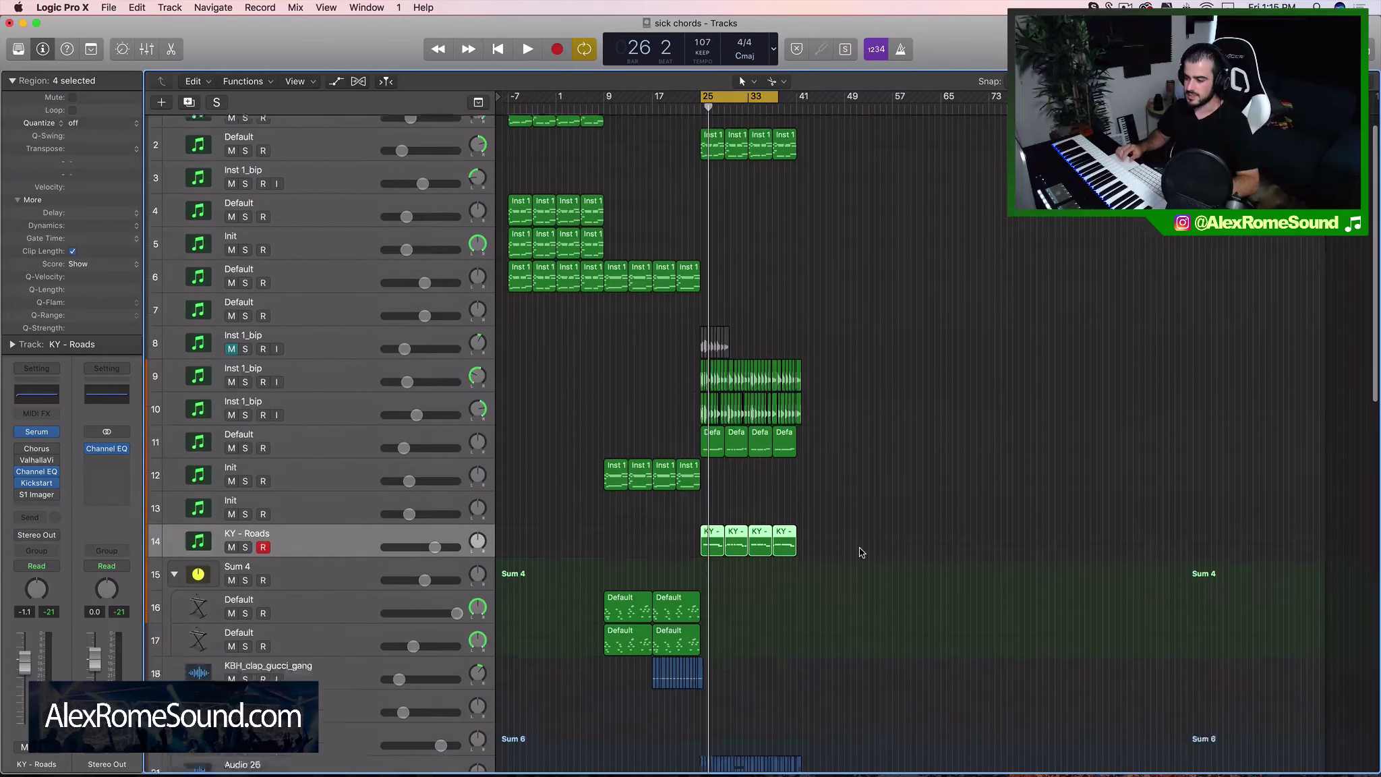
scroll(861, 553, "up", 3)
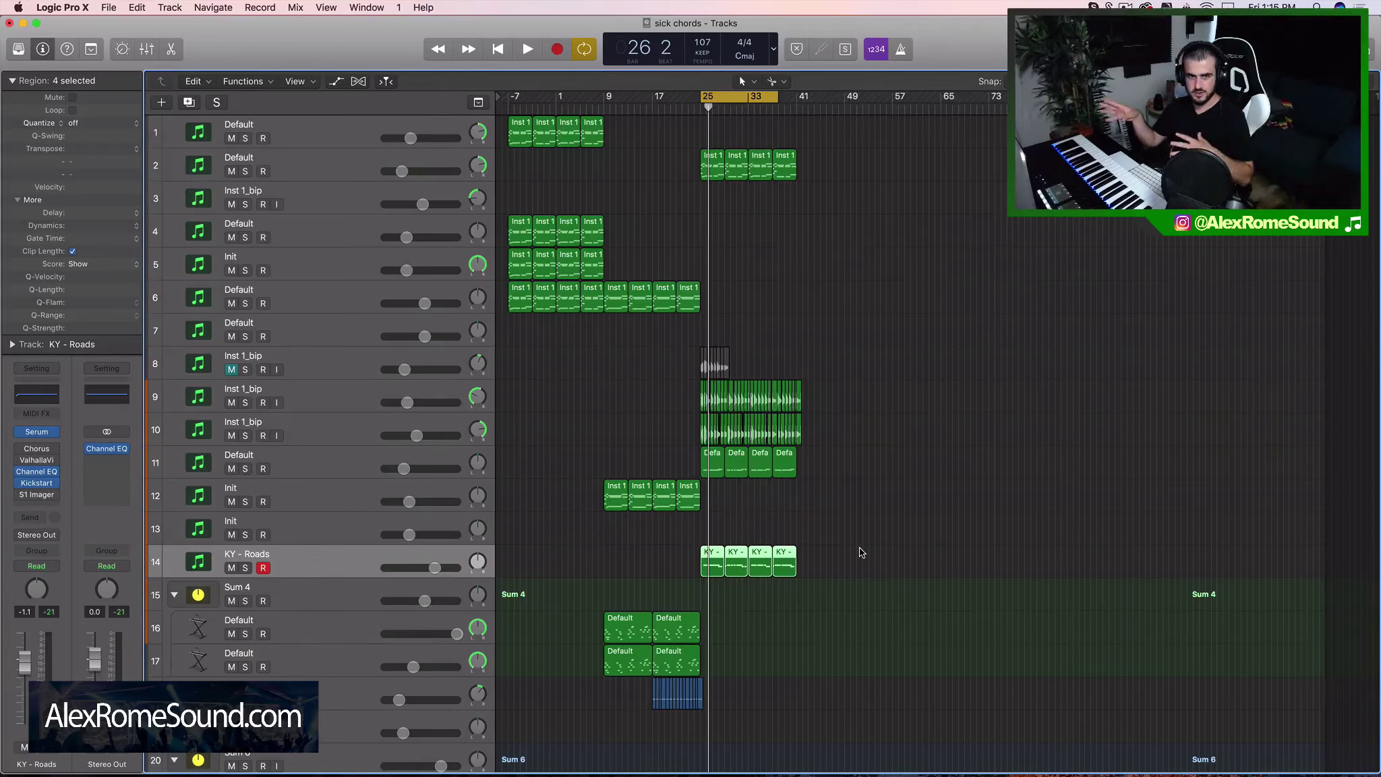
Select the drop's instrument regions on tracks 9, 10, 11 and 14 together.
scroll(860, 552, "down", 15)
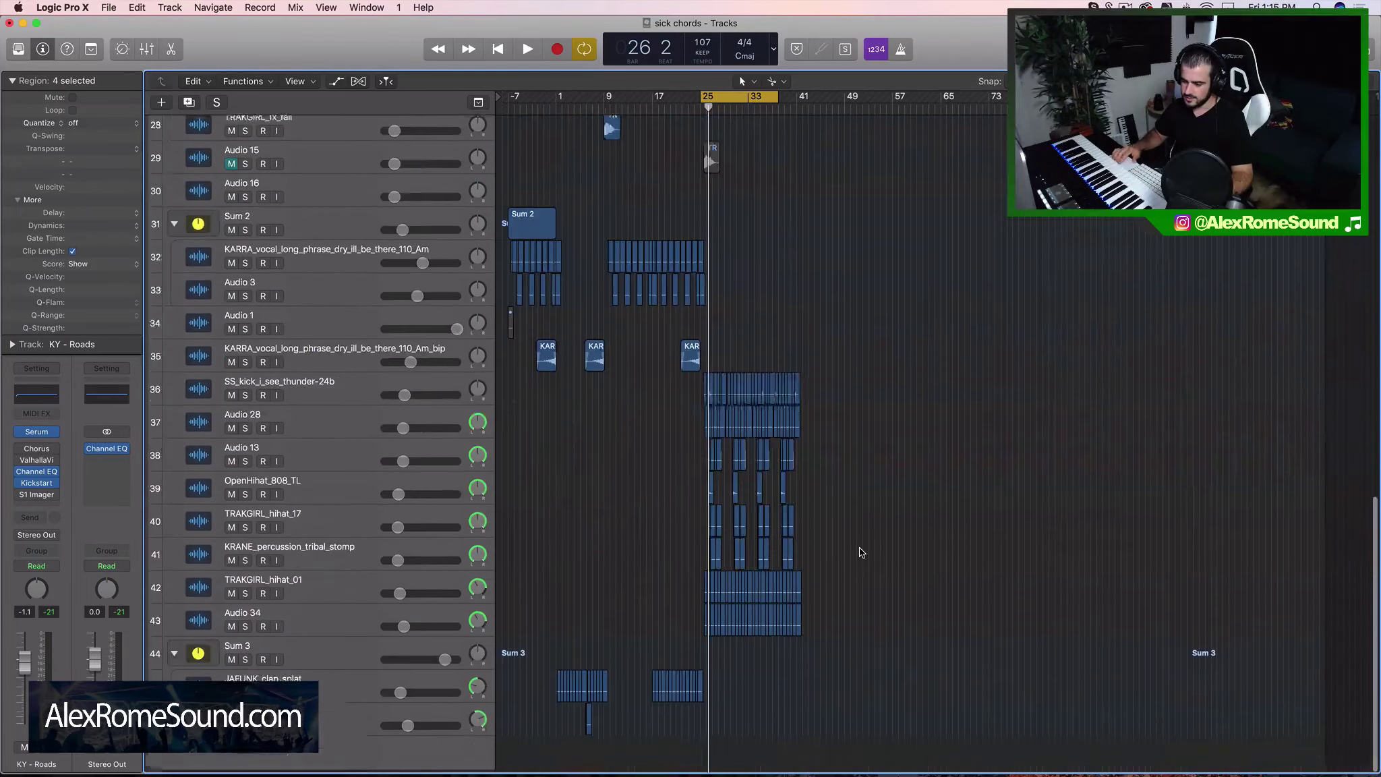
scroll(860, 552, "up", 15)
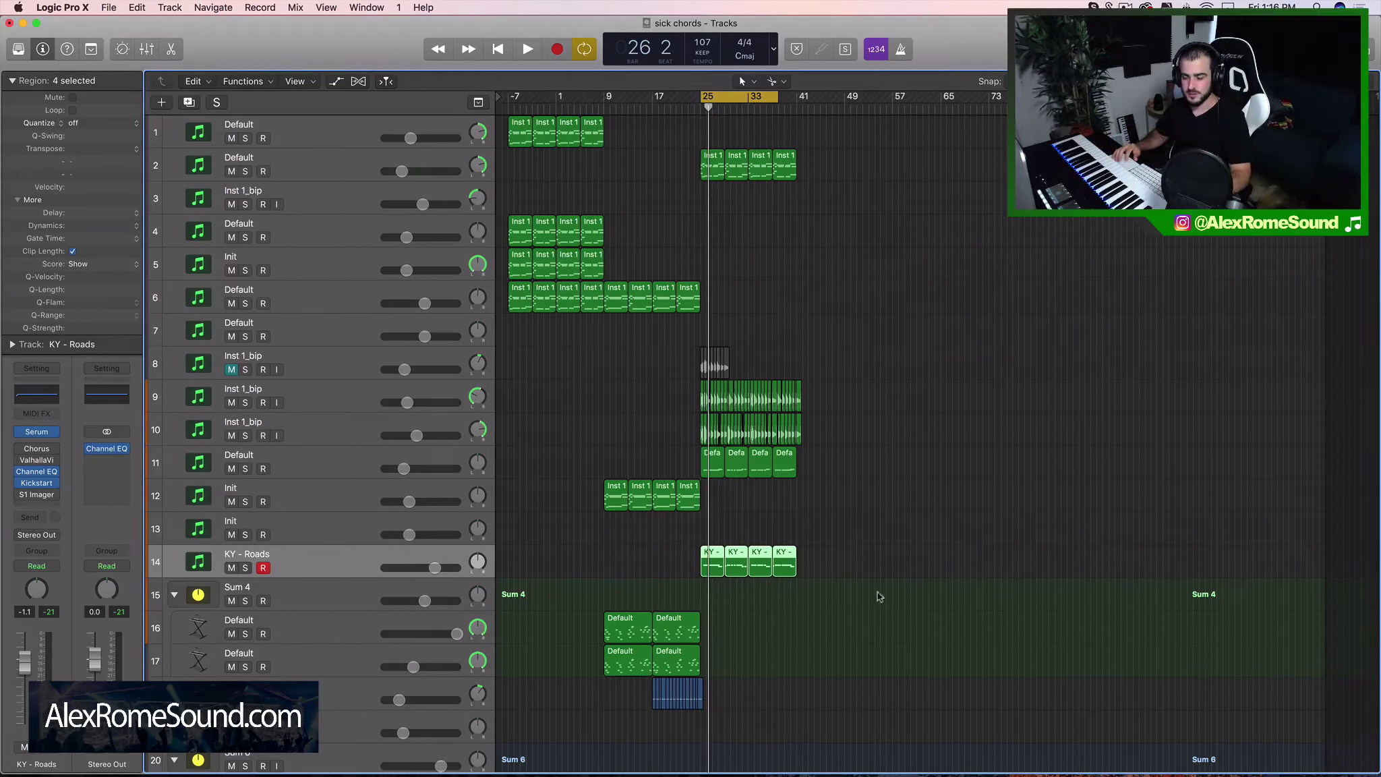
left_click_drag(902, 567, 701, 398)
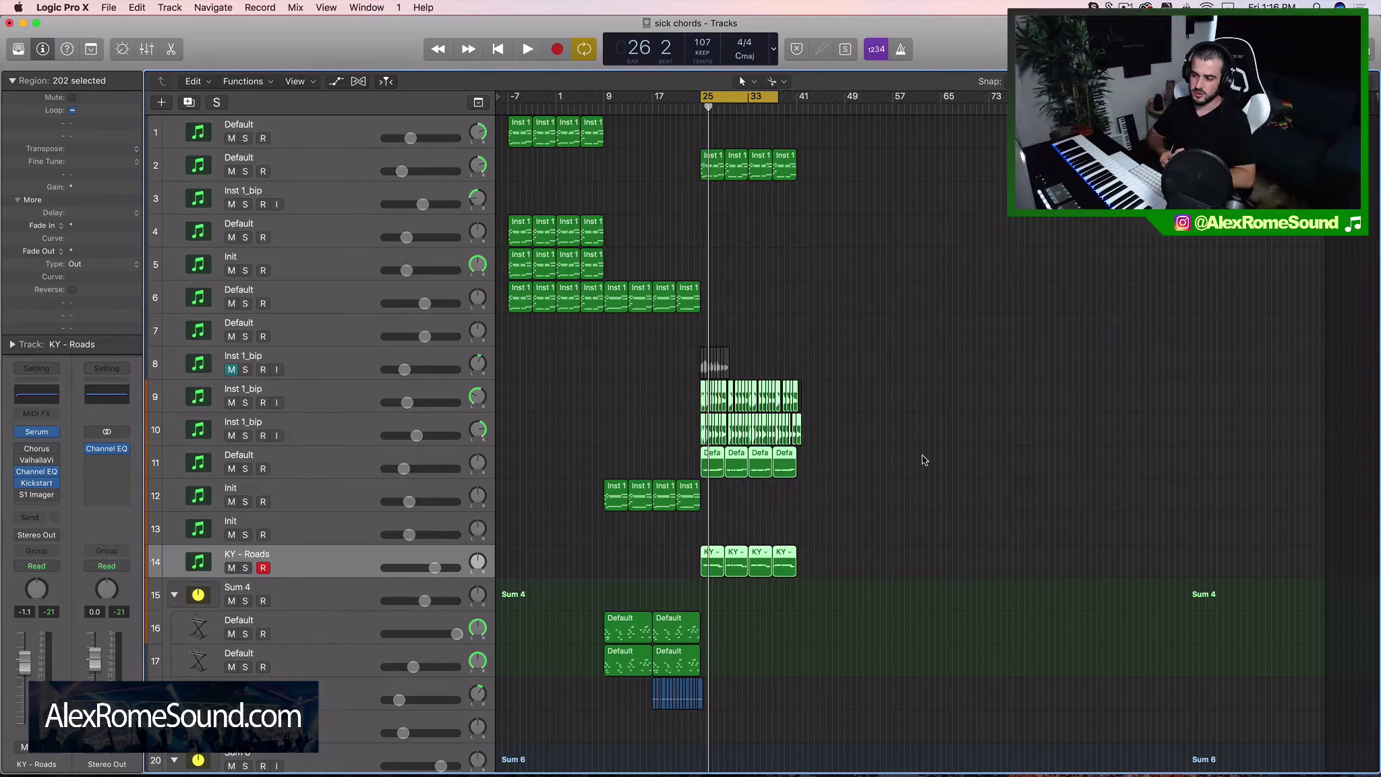